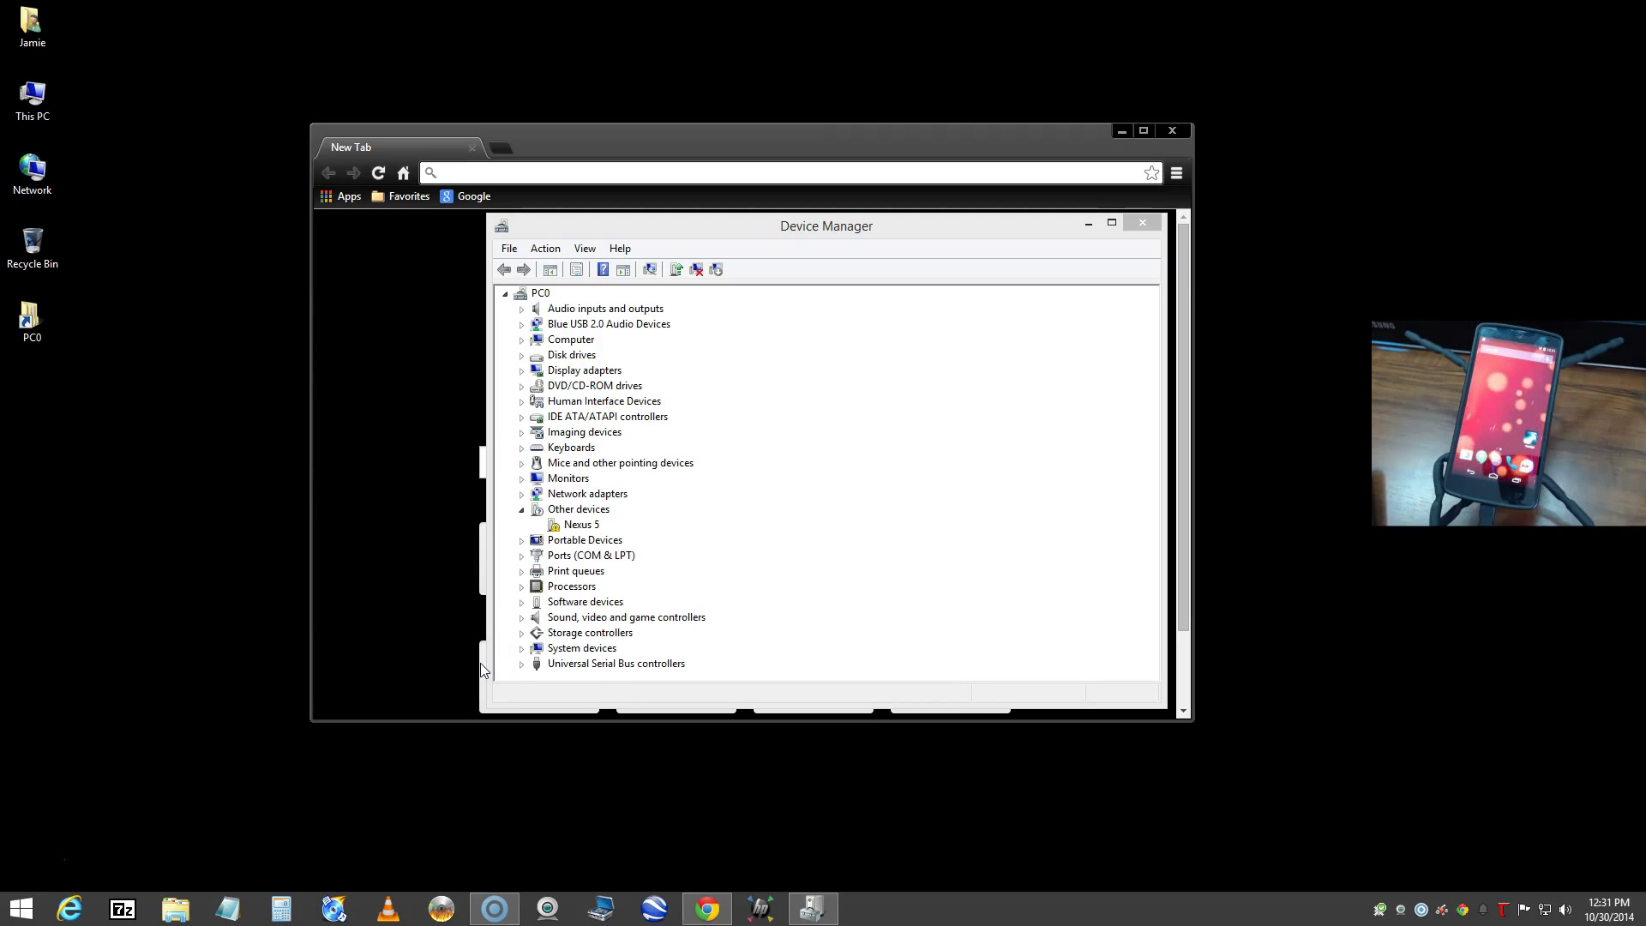
Inspect the Nexus 5 entry under Other devices in Device Manager, collapsing and re-expanding the category, and close the window
click(568, 525)
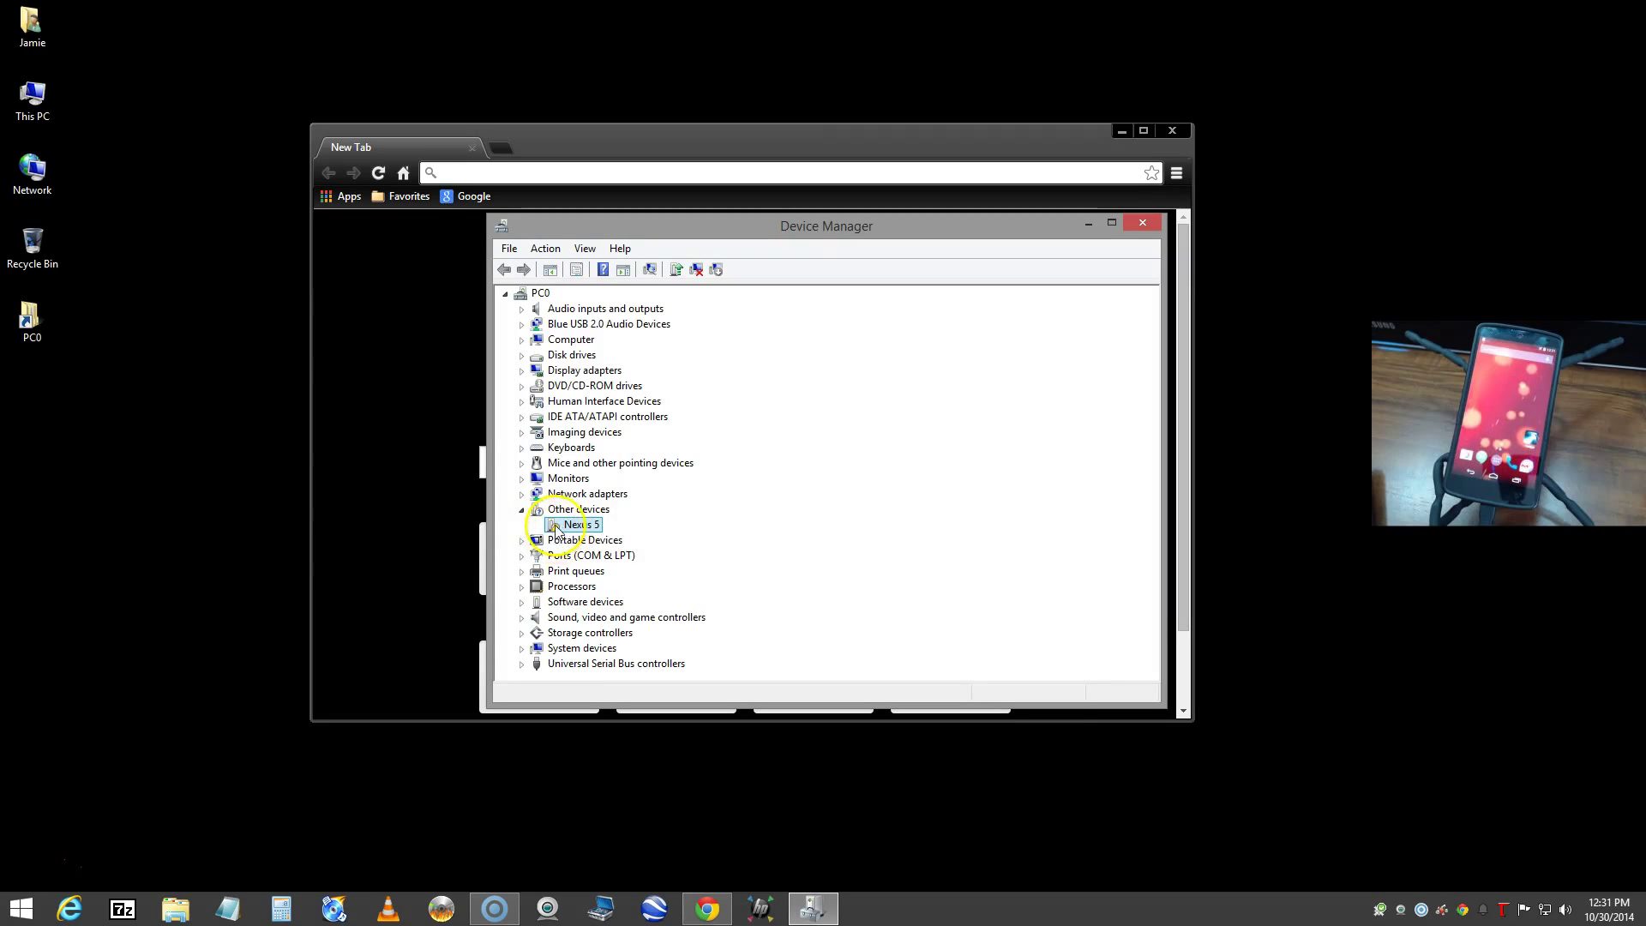
click(521, 509)
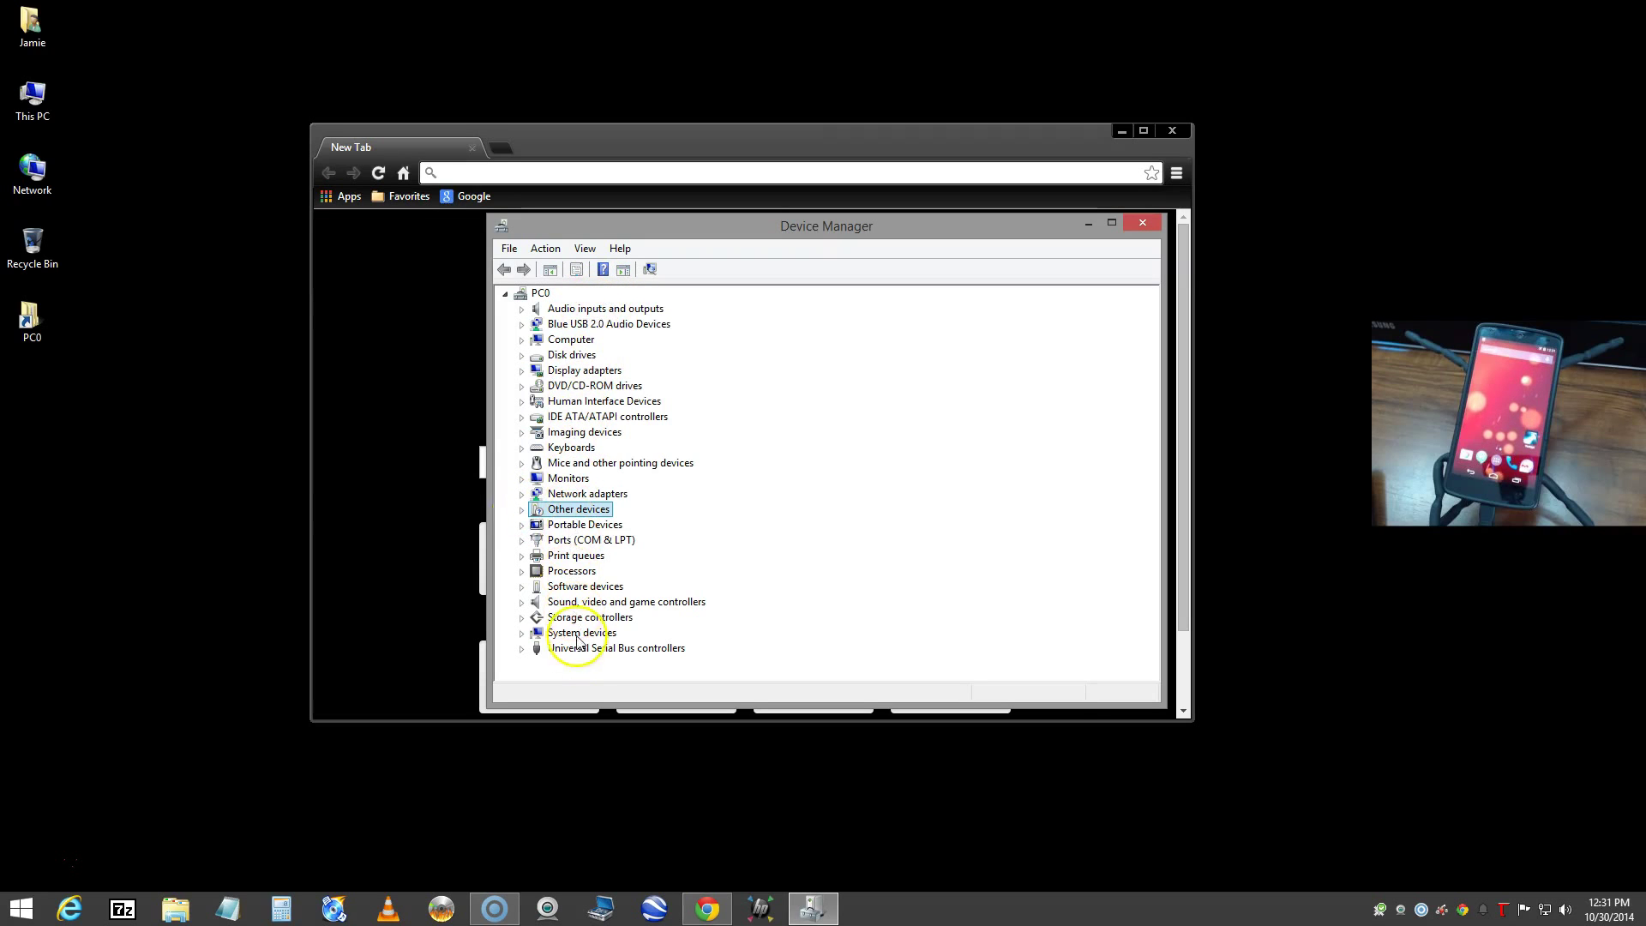
click(521, 510)
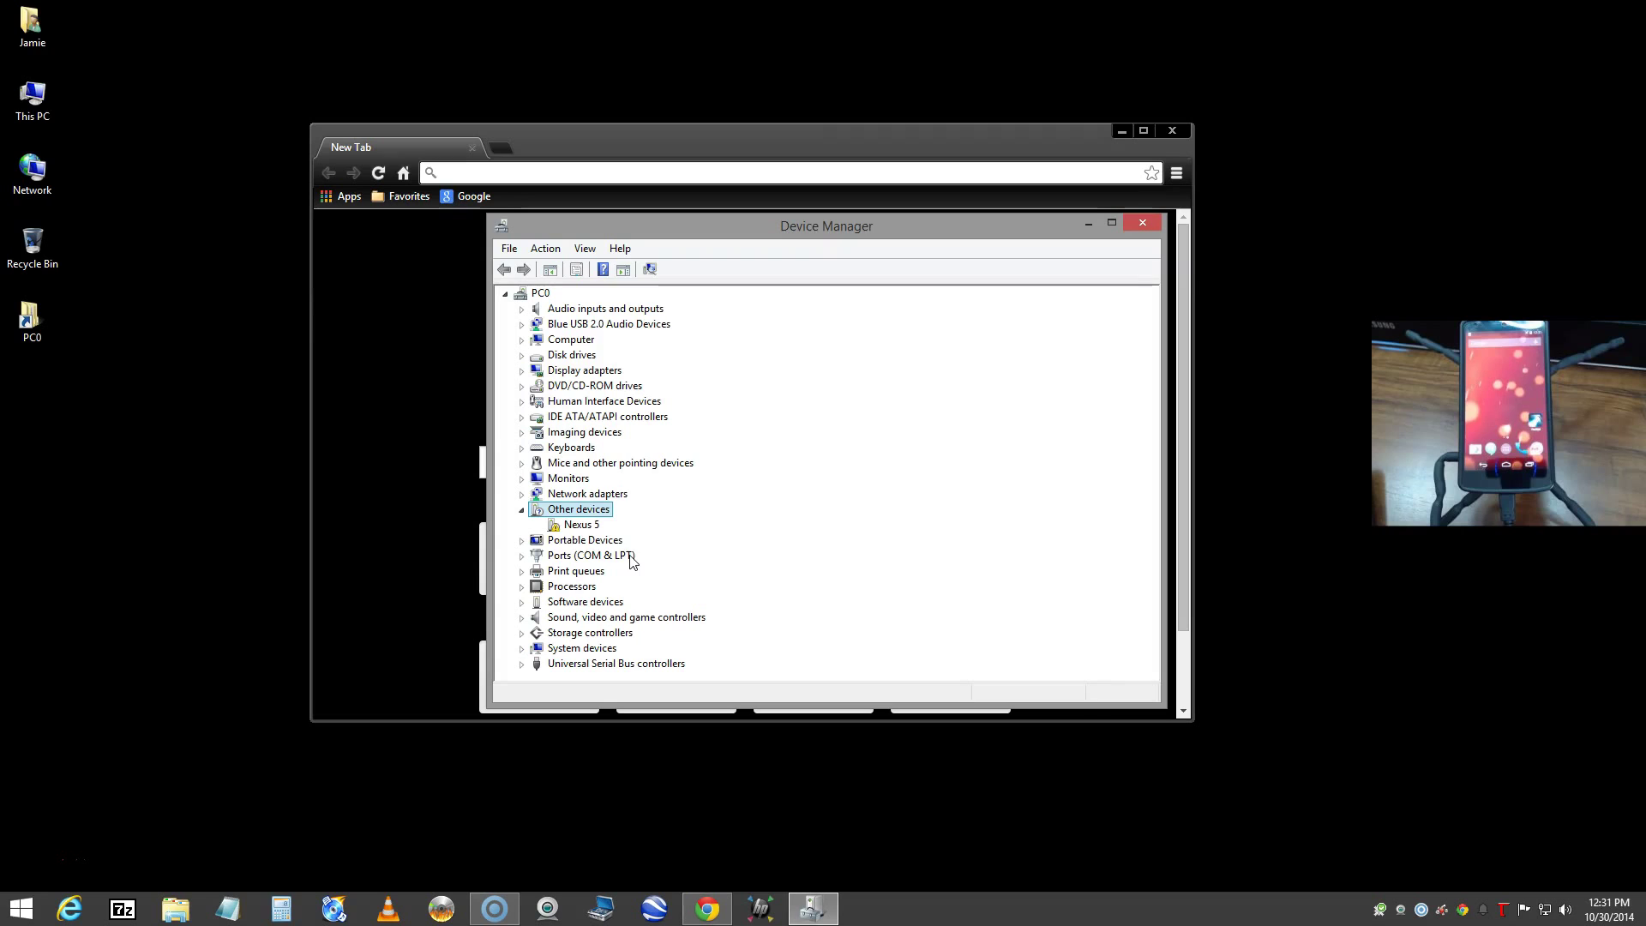
click(586, 525)
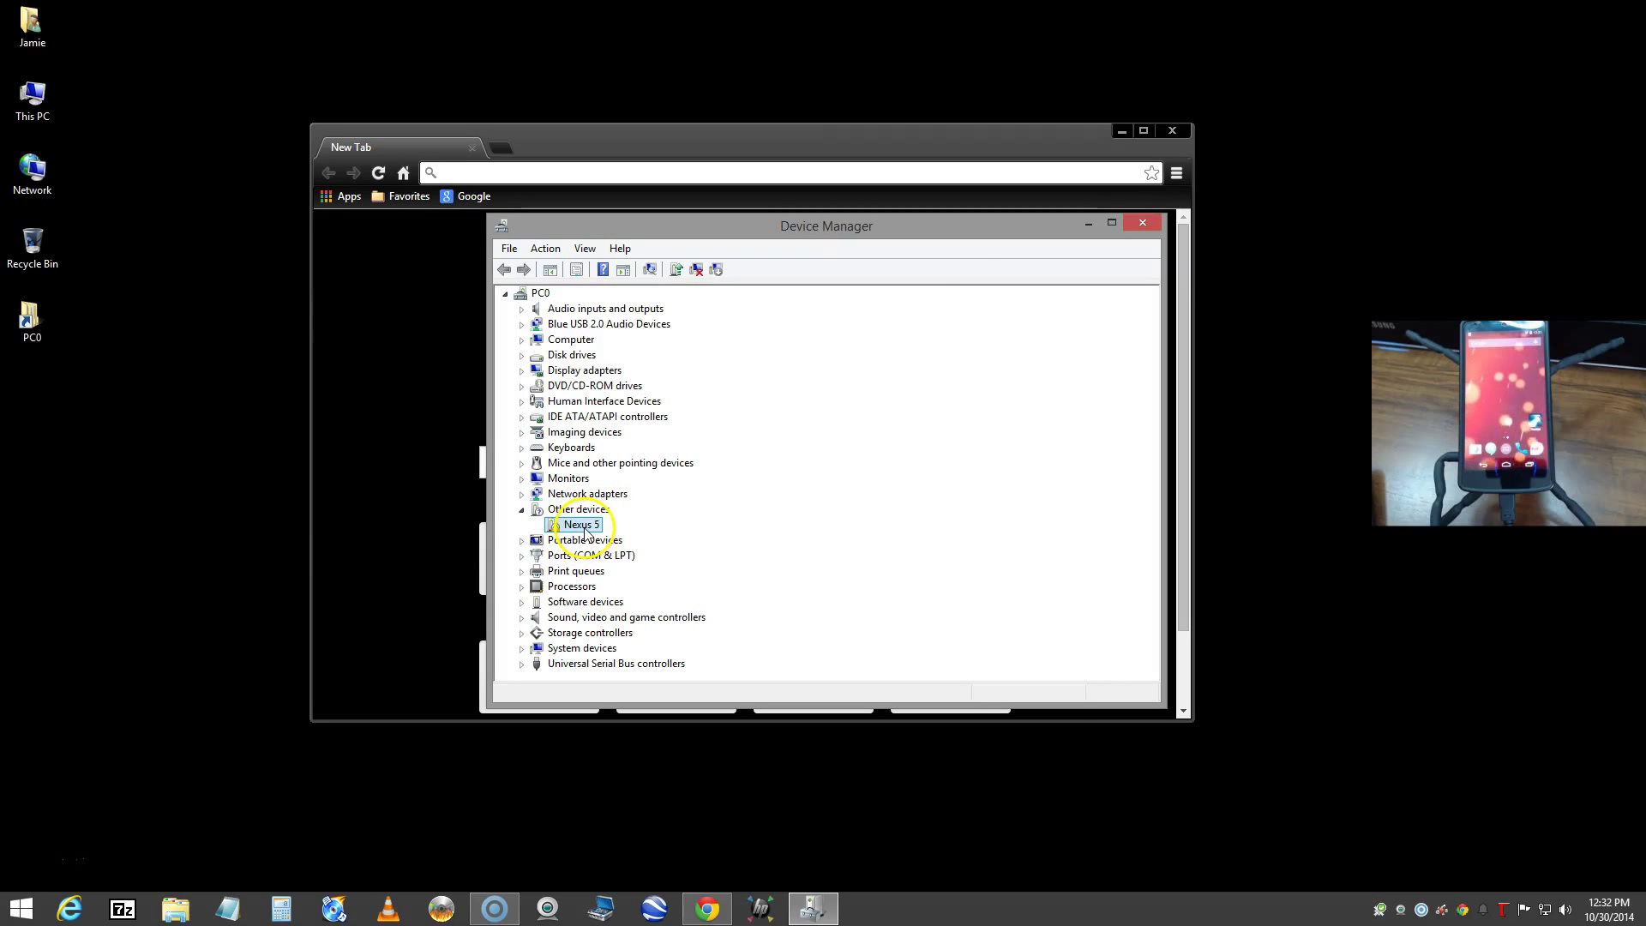
click(1141, 222)
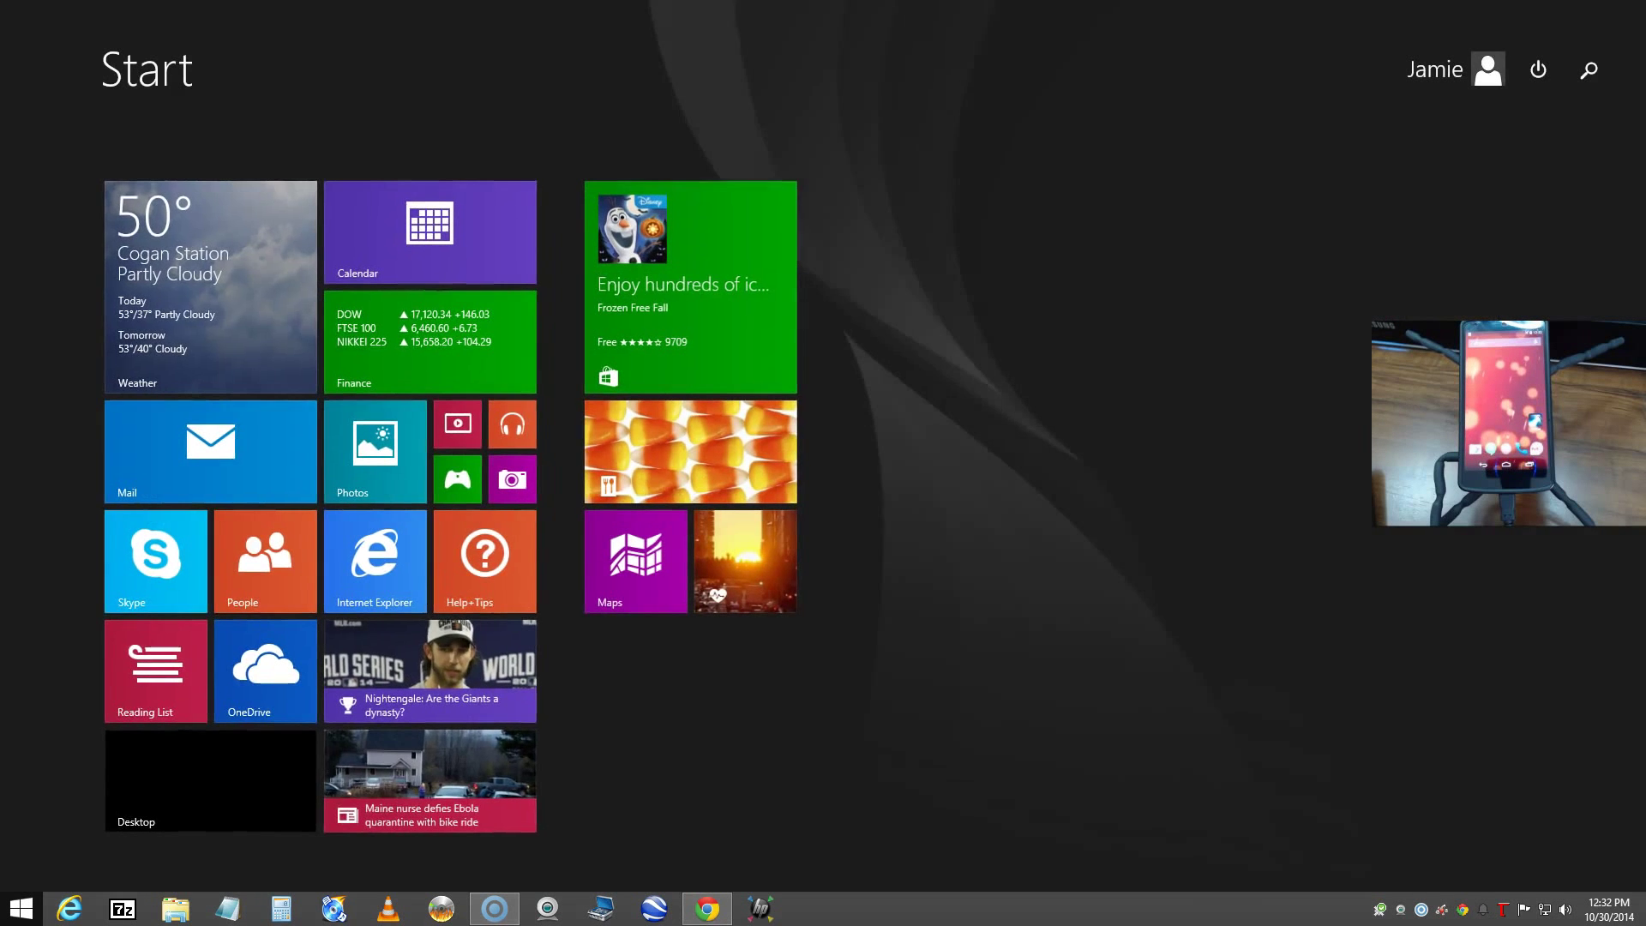
Return from the Start screen to the desktop and open Device Manager
key(super)
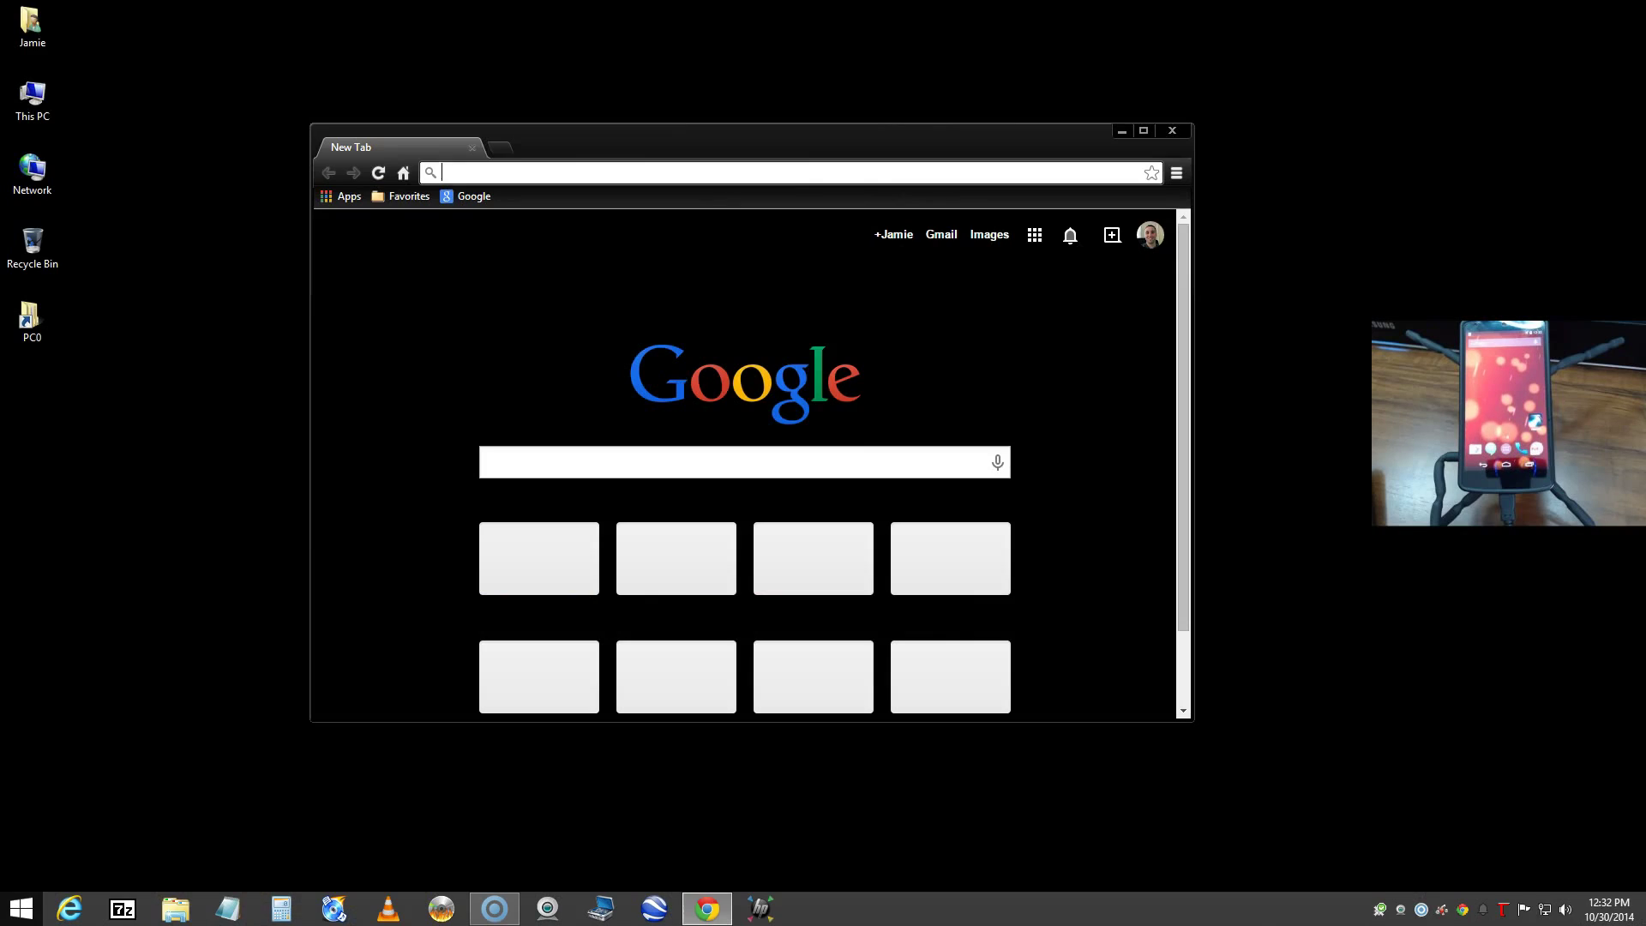
key(super)
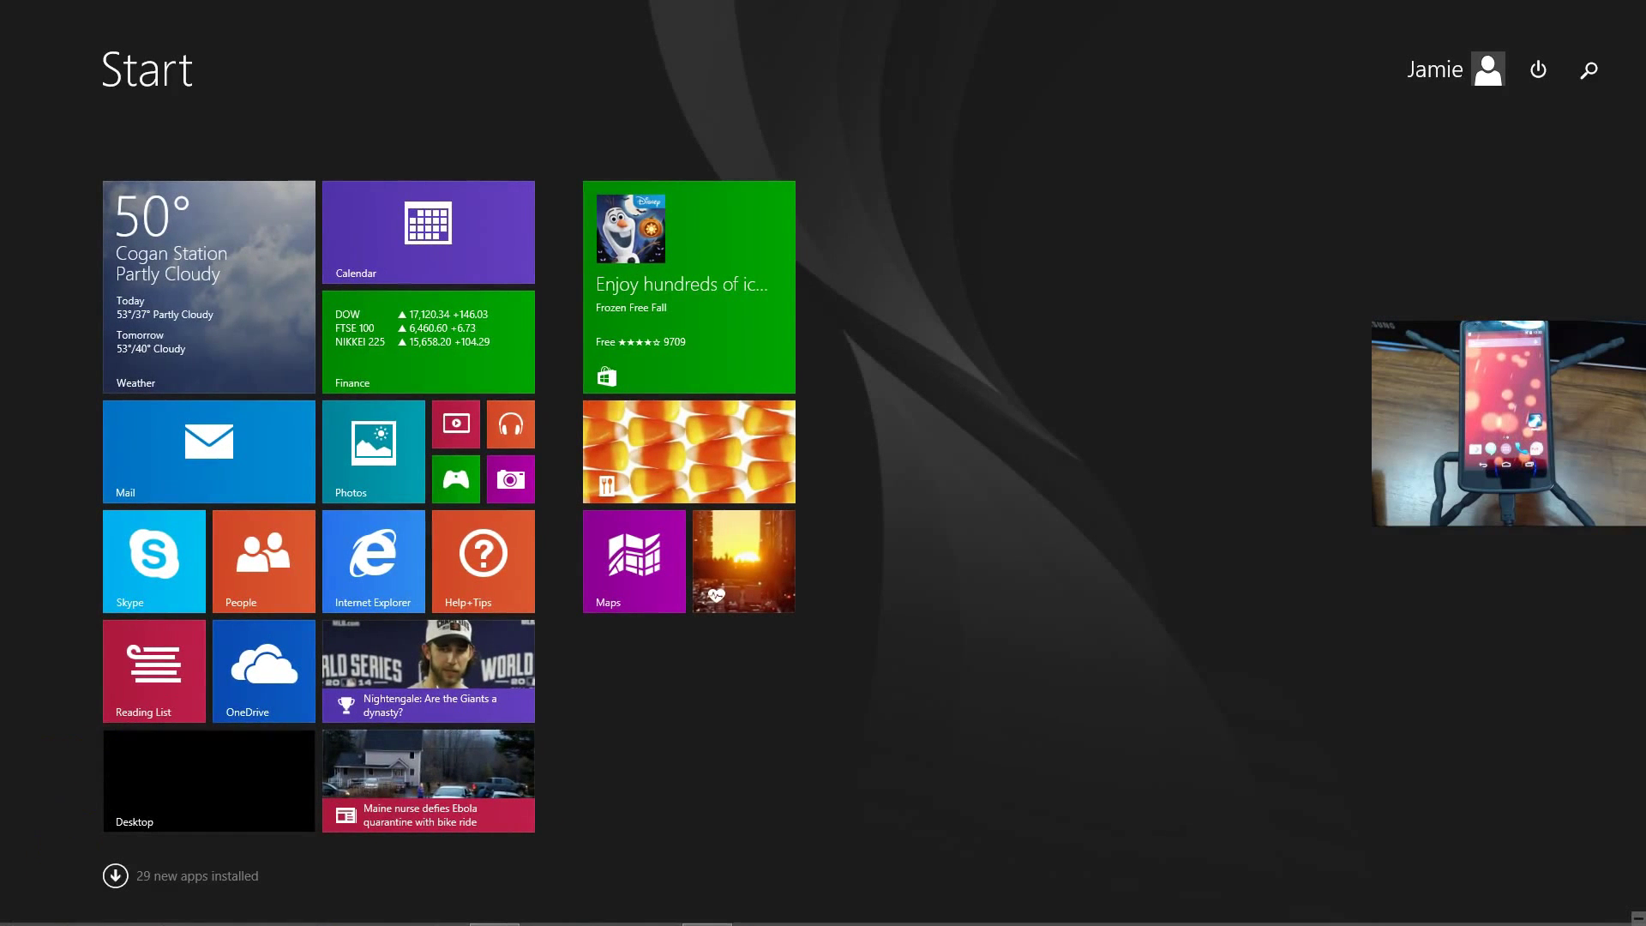
mouse_move(13, 913)
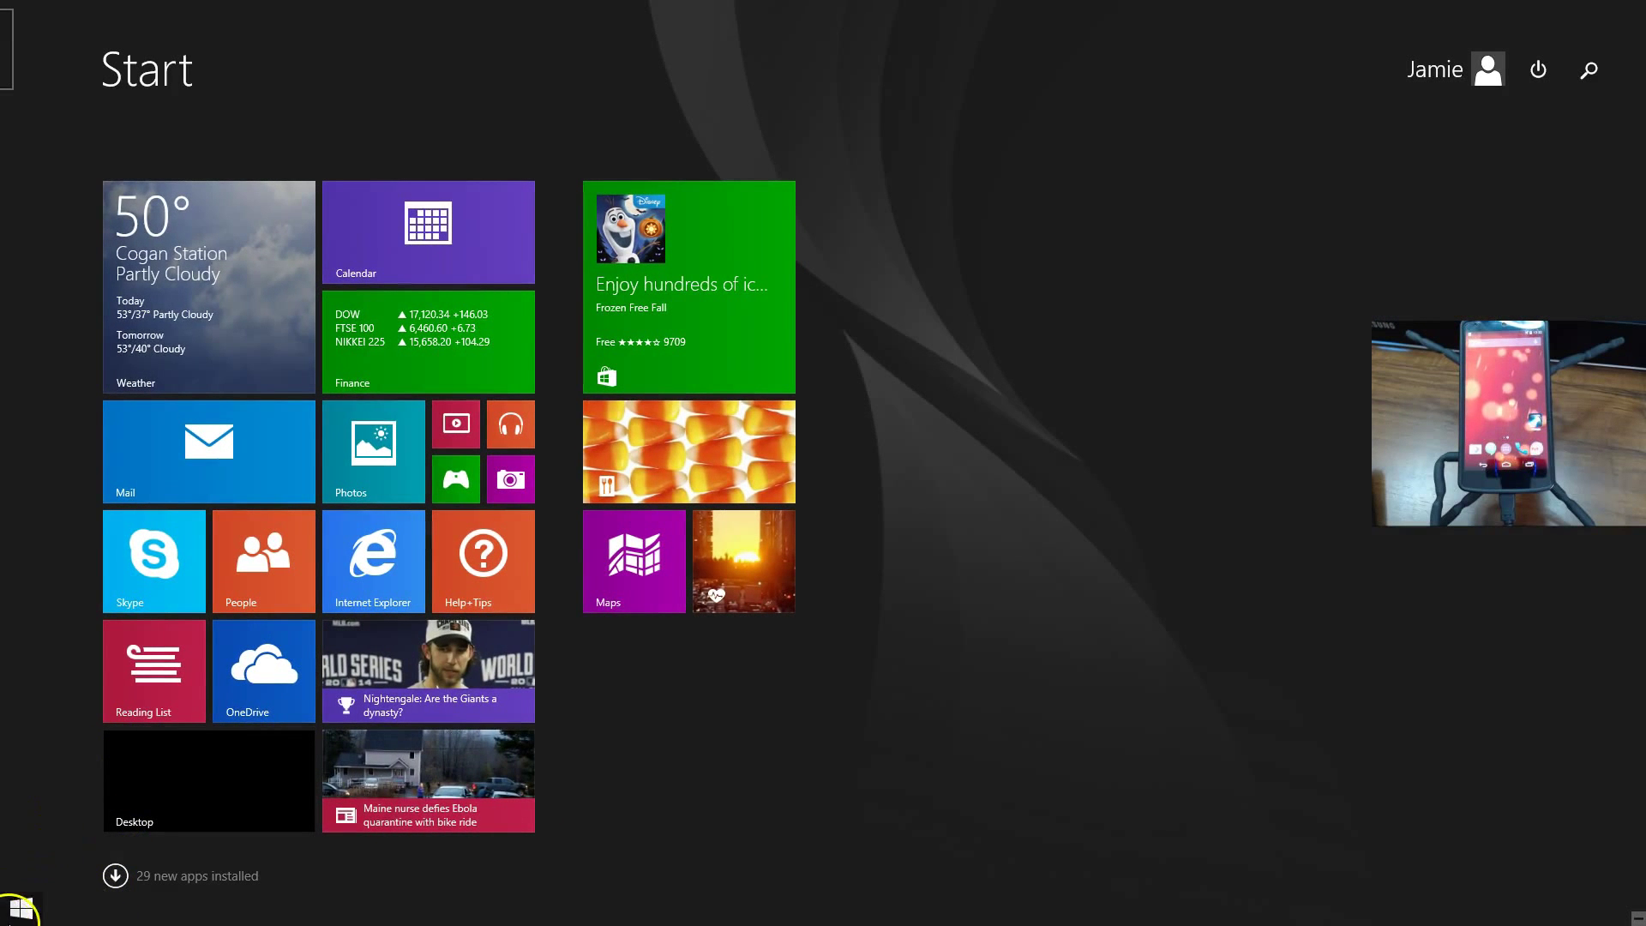
right_click(22, 914)
click(13, 916)
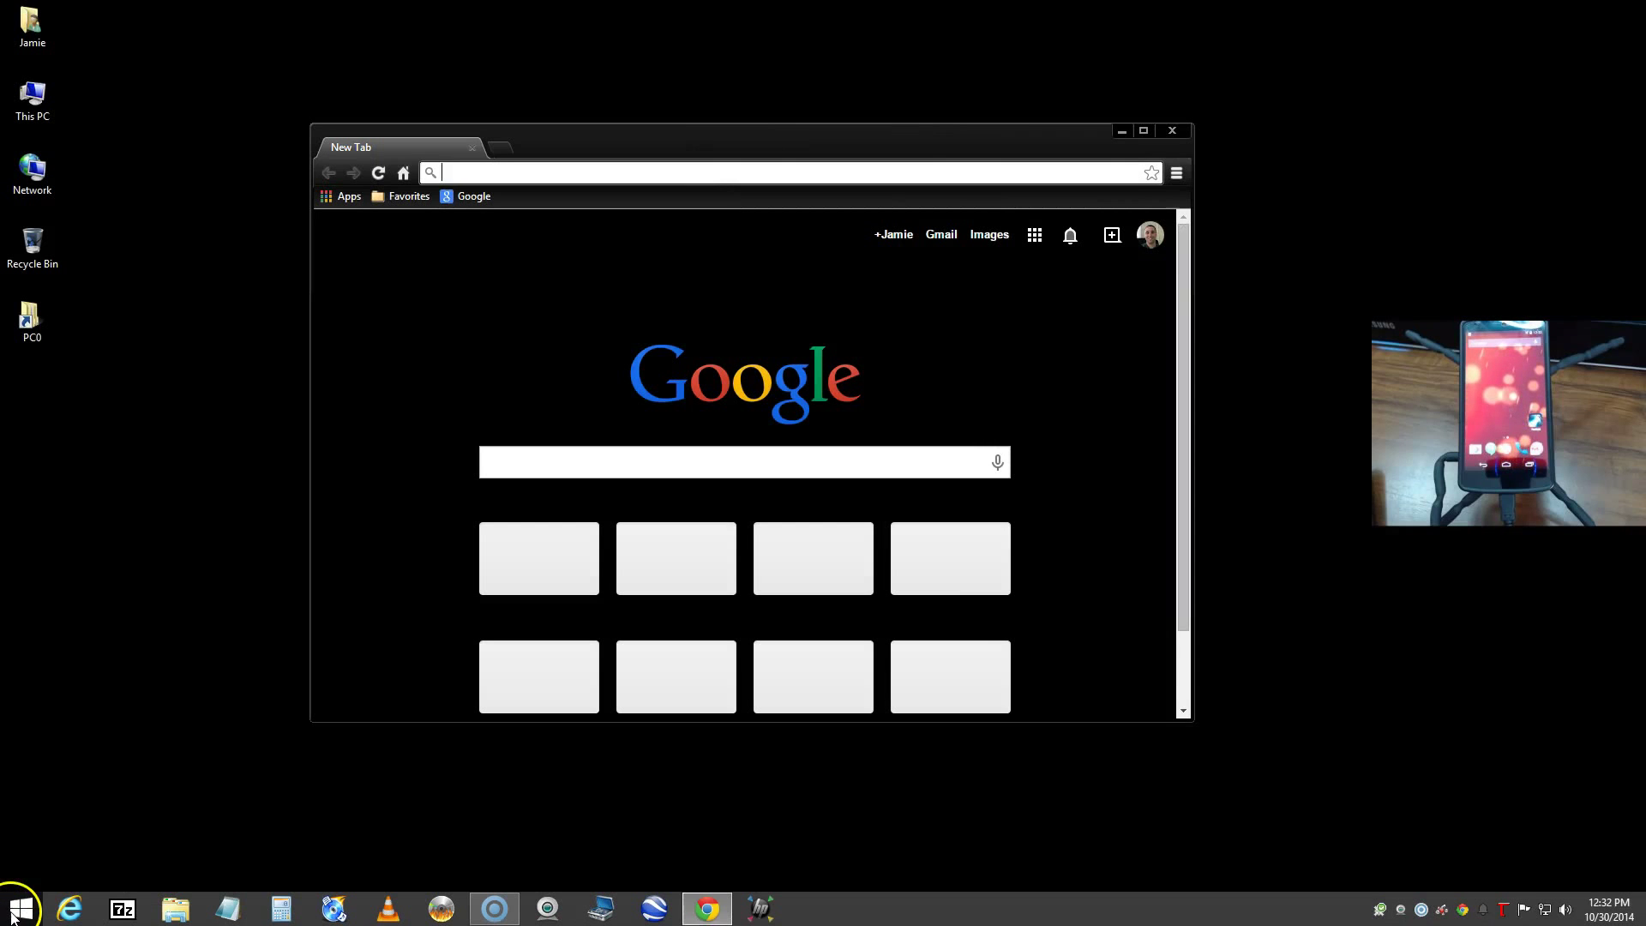
right_click(12, 915)
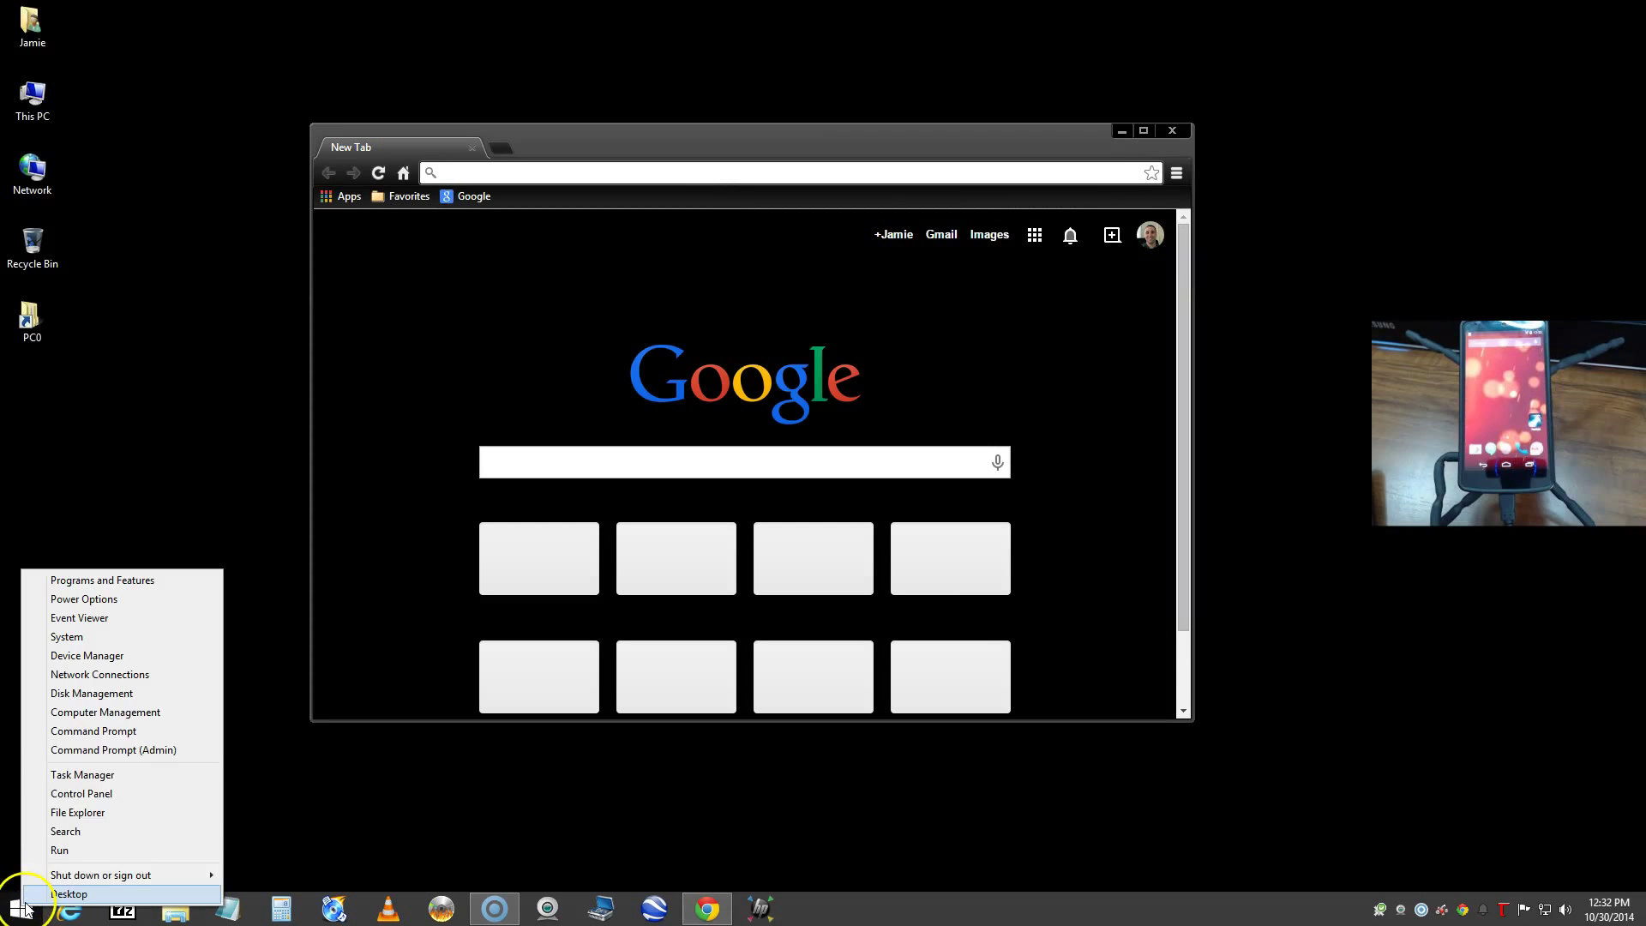
click(85, 656)
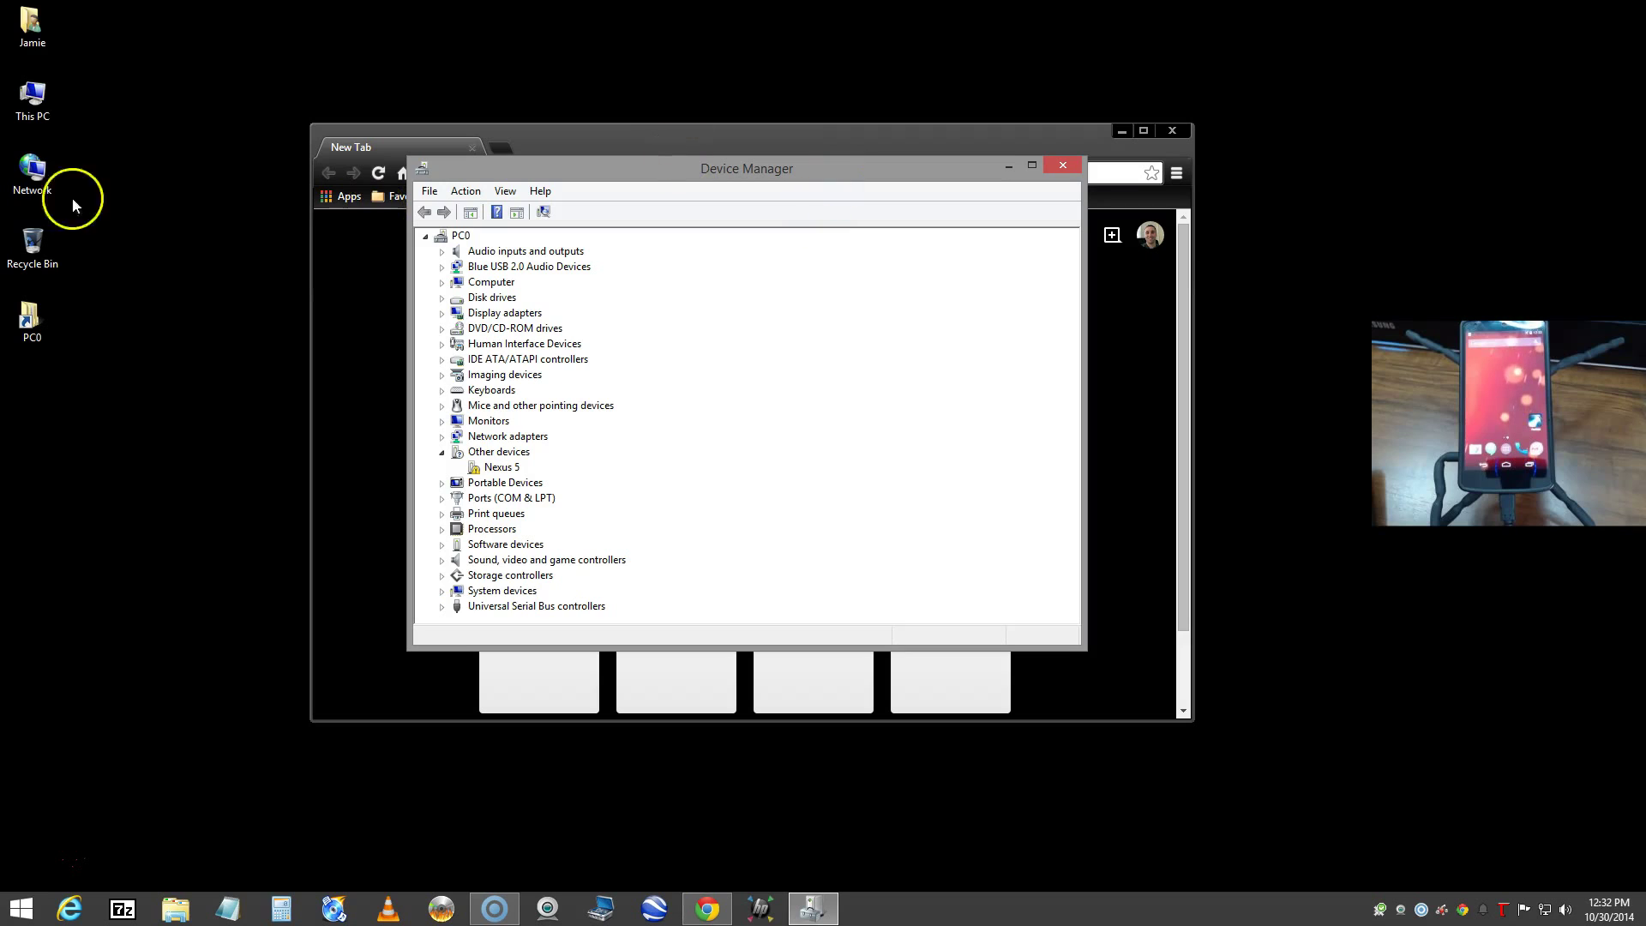
Inspect the Nexus 5 entry through Computer Management for This PC, and close both Computer Management and Device Manager
right_click(43, 100)
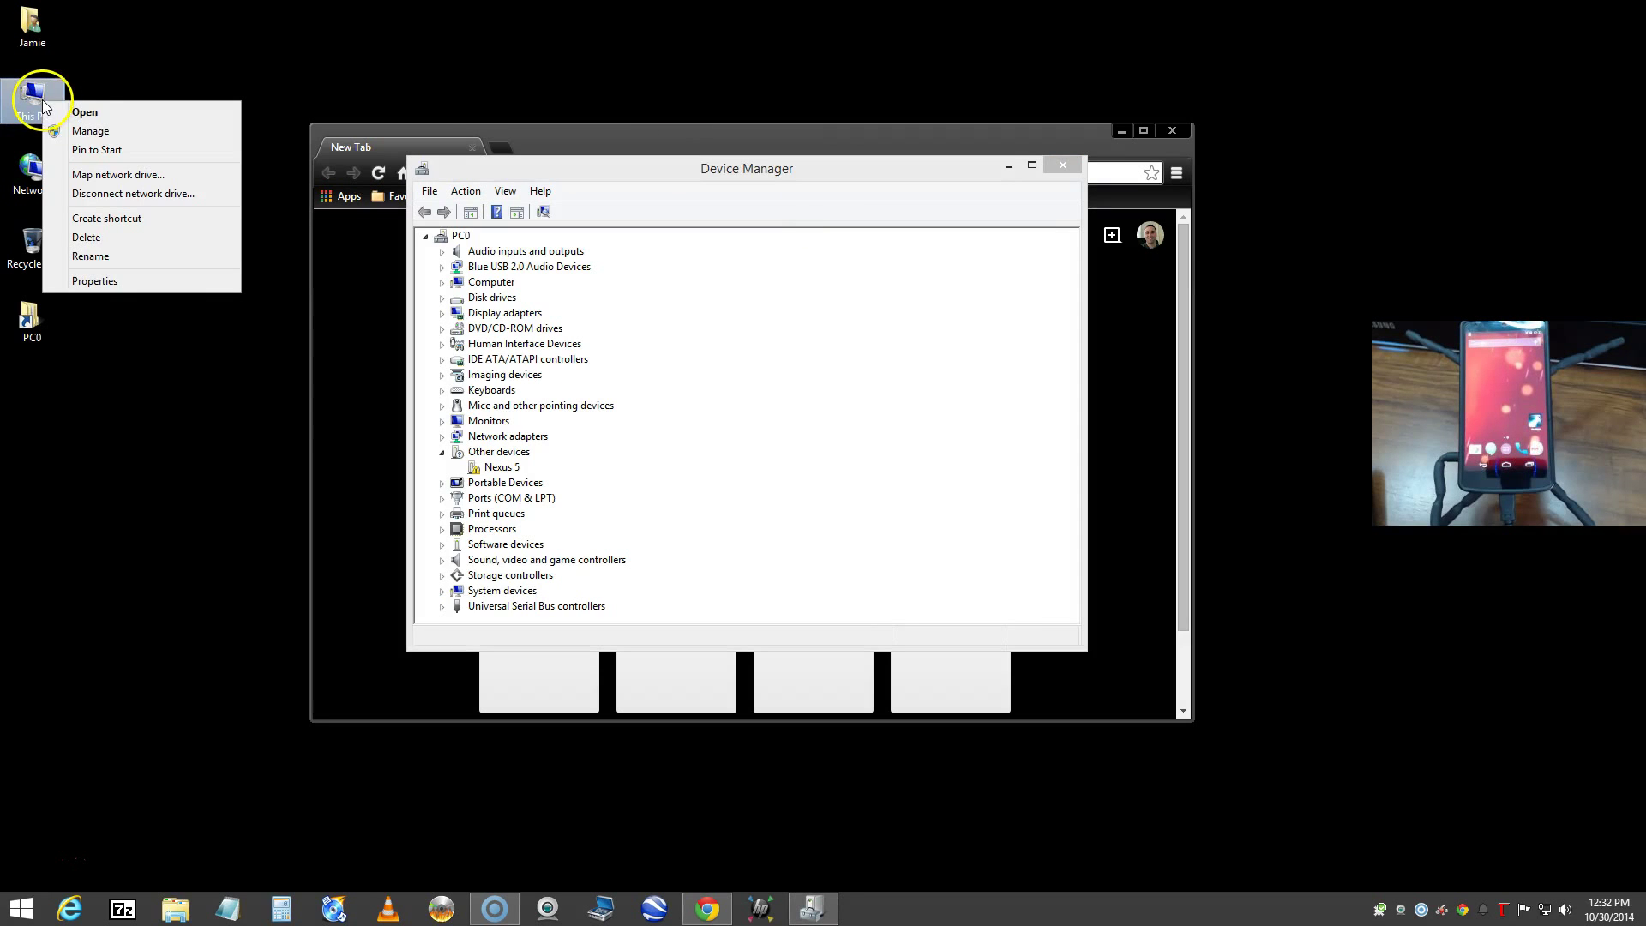
click(96, 131)
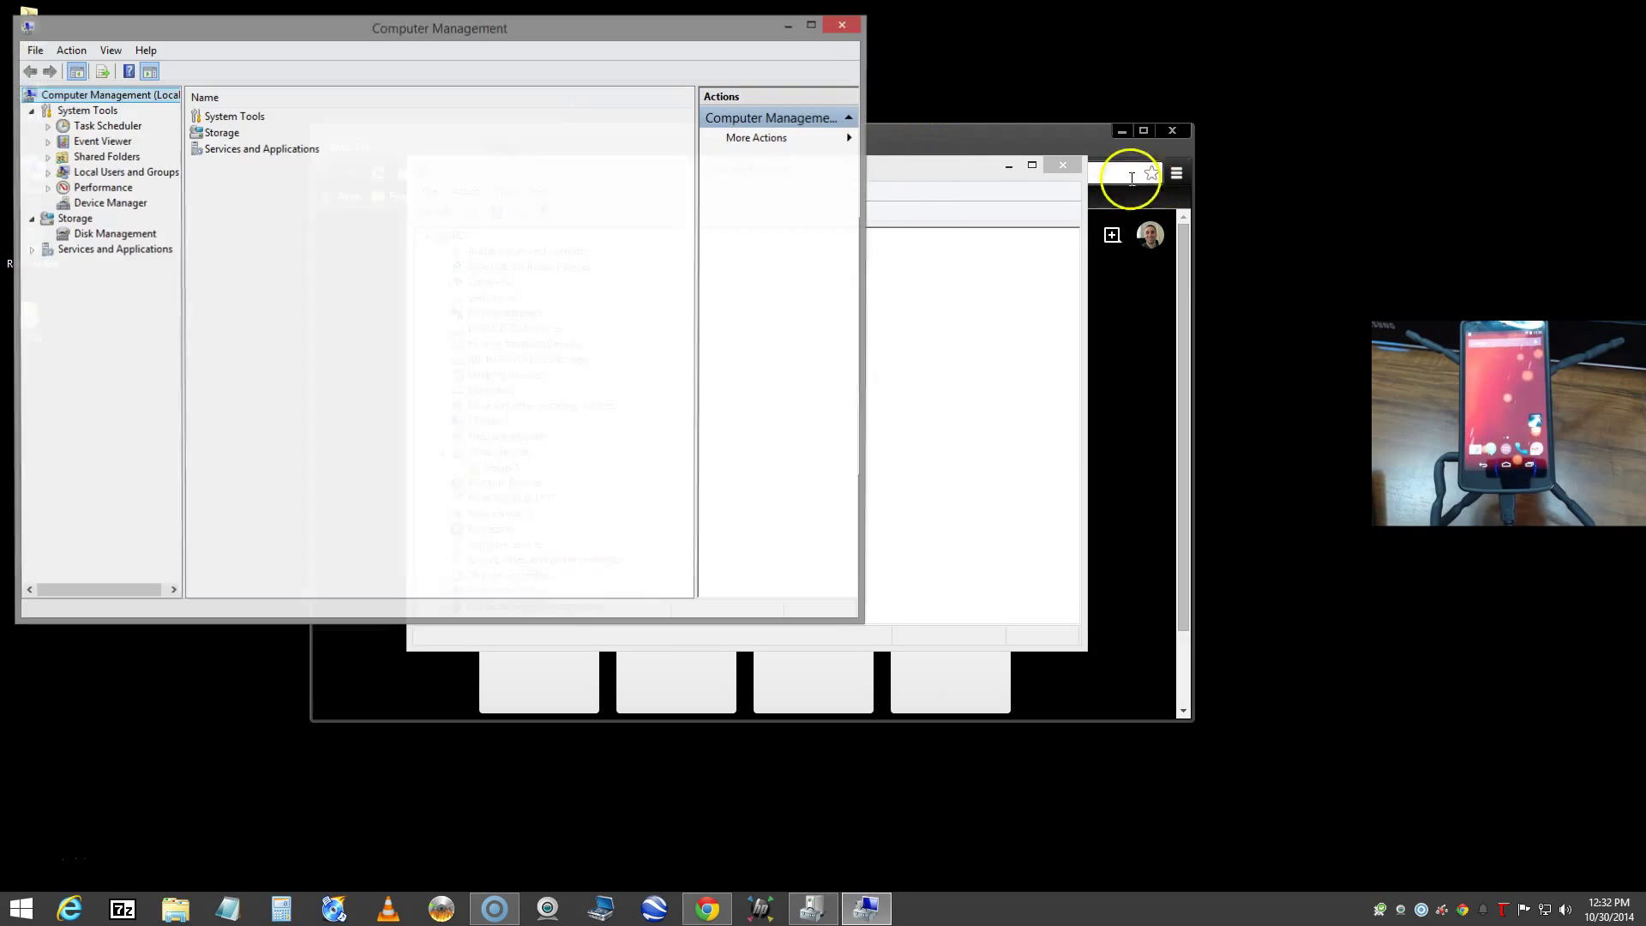
drag(730, 109, 730, 109)
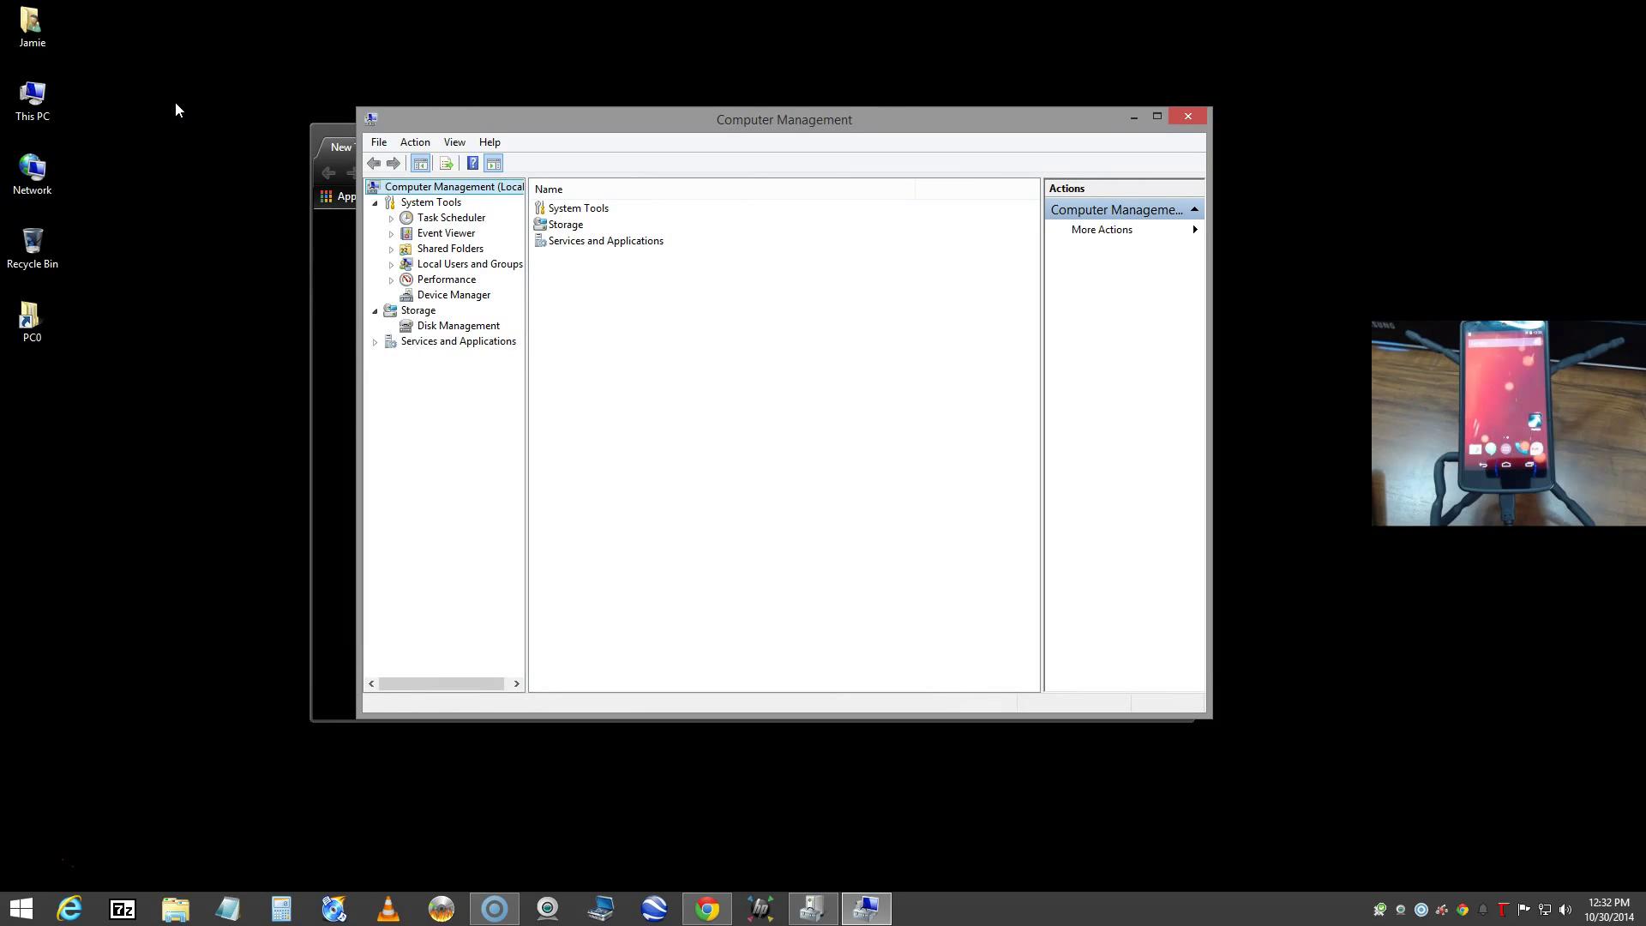
drag(175, 102, 352, 149)
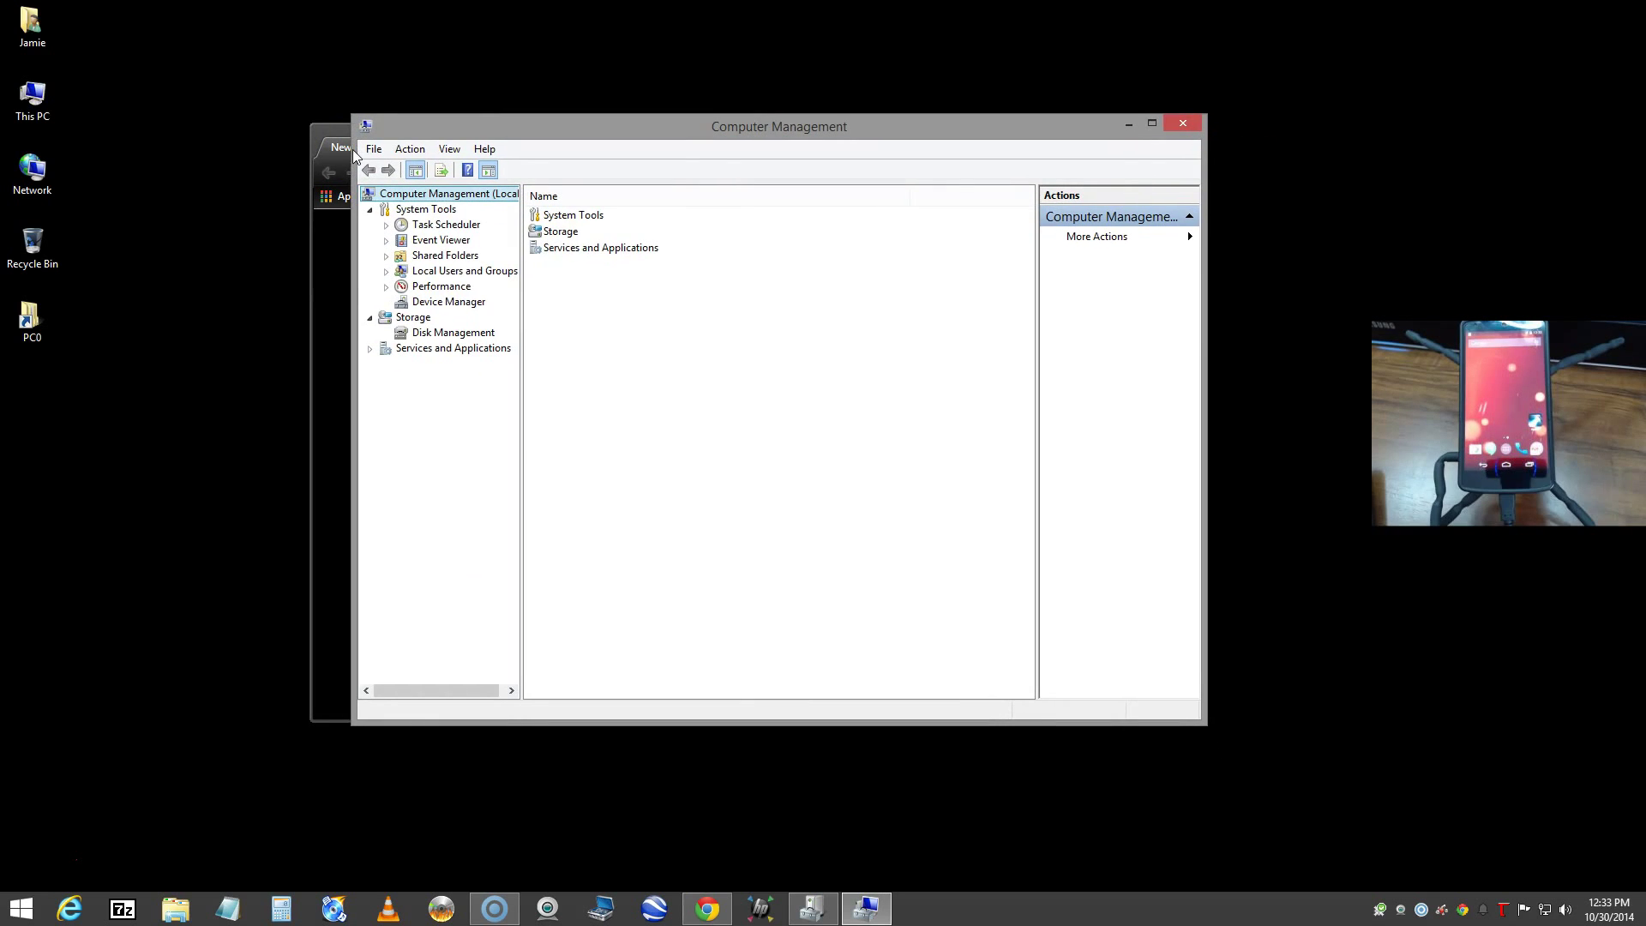
click(445, 299)
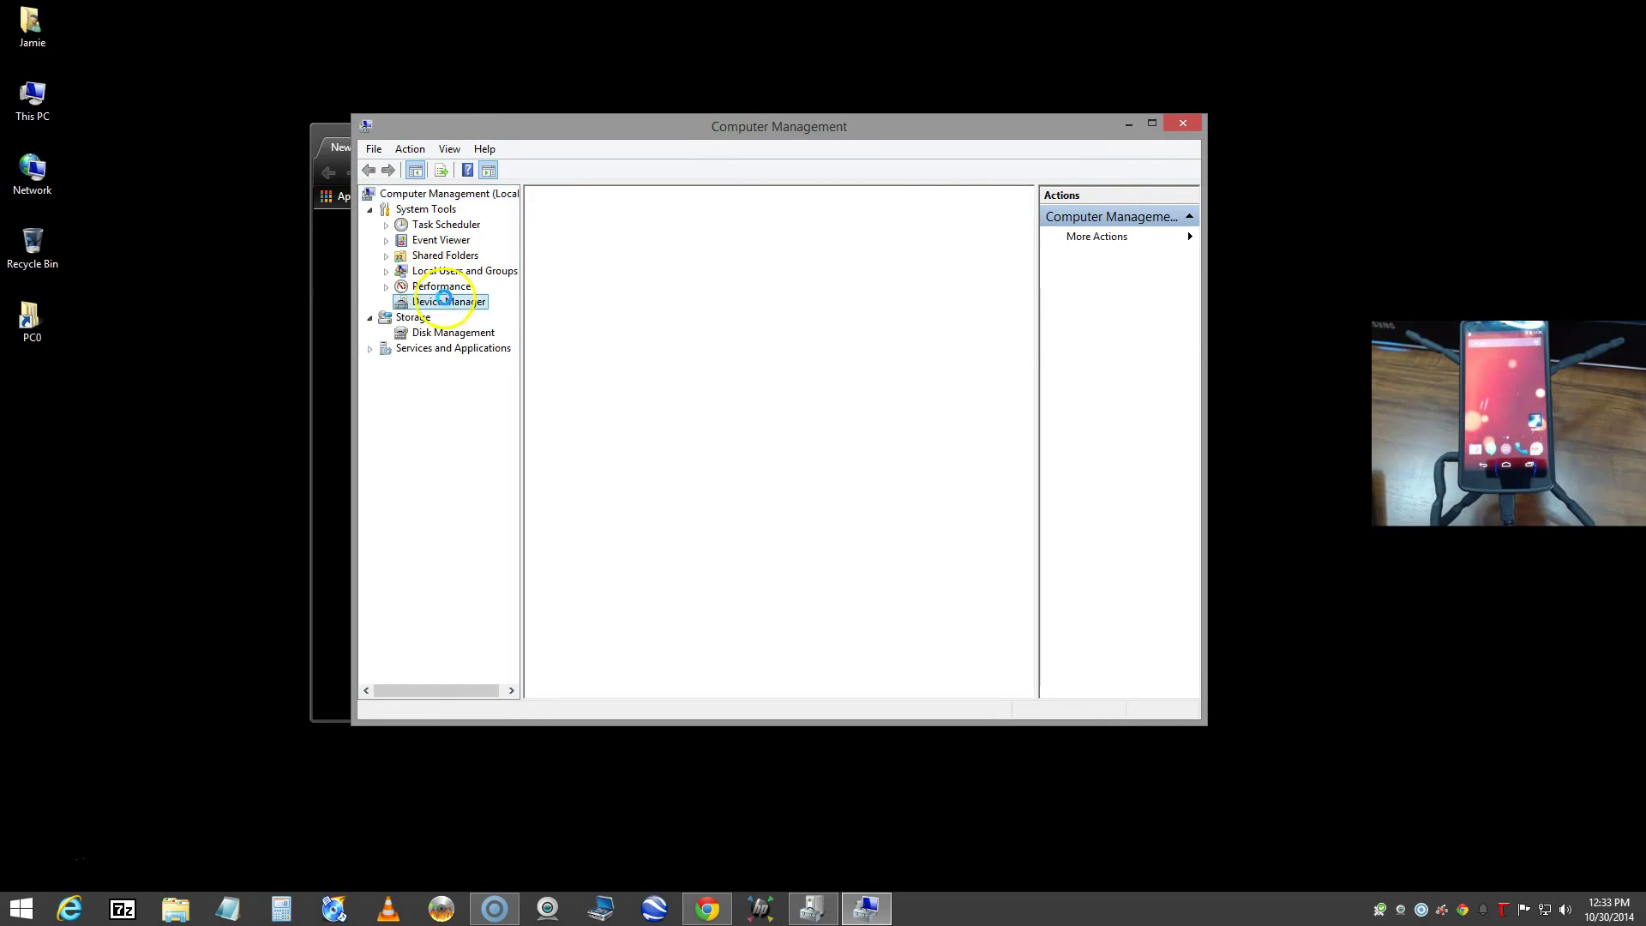
click(610, 426)
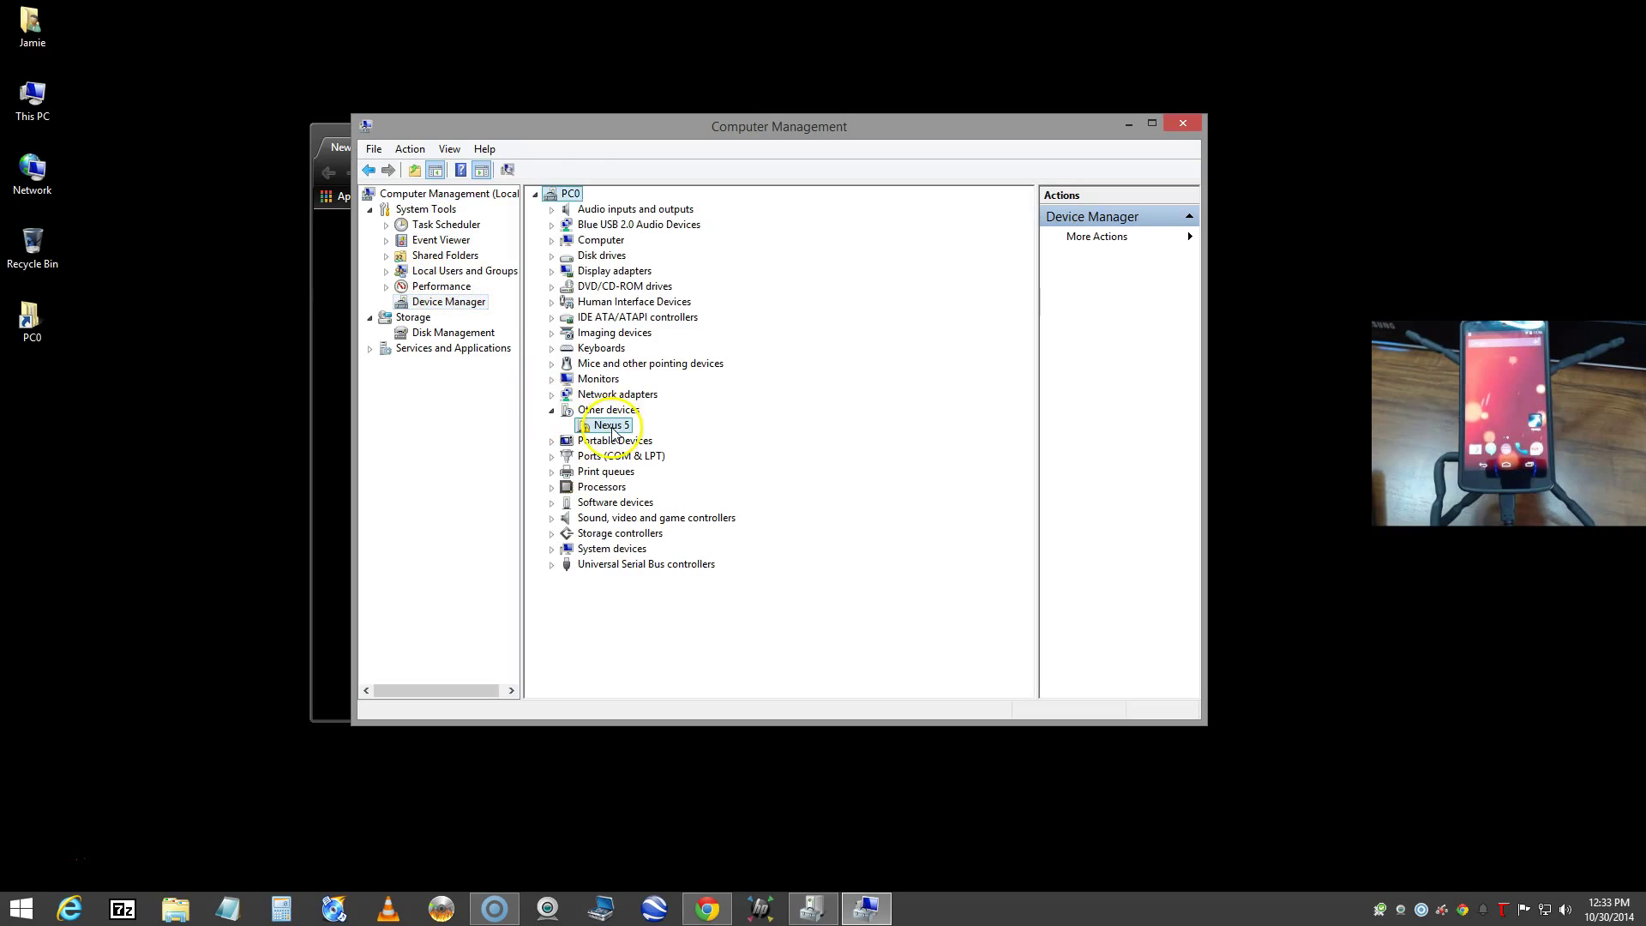
click(1191, 123)
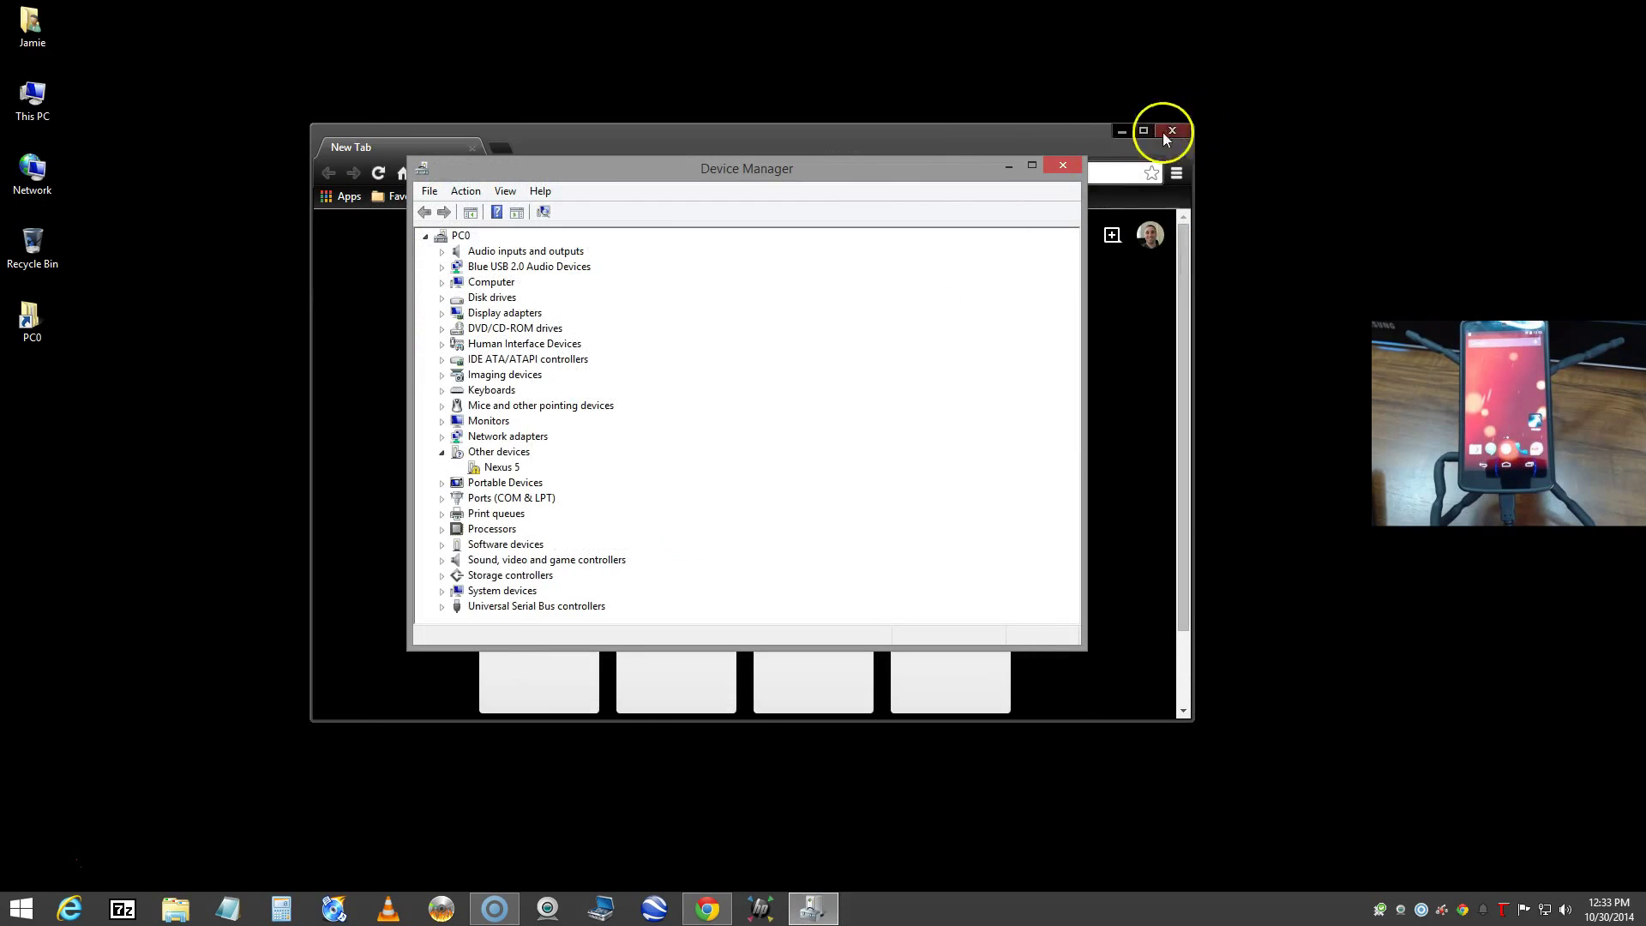
click(1068, 166)
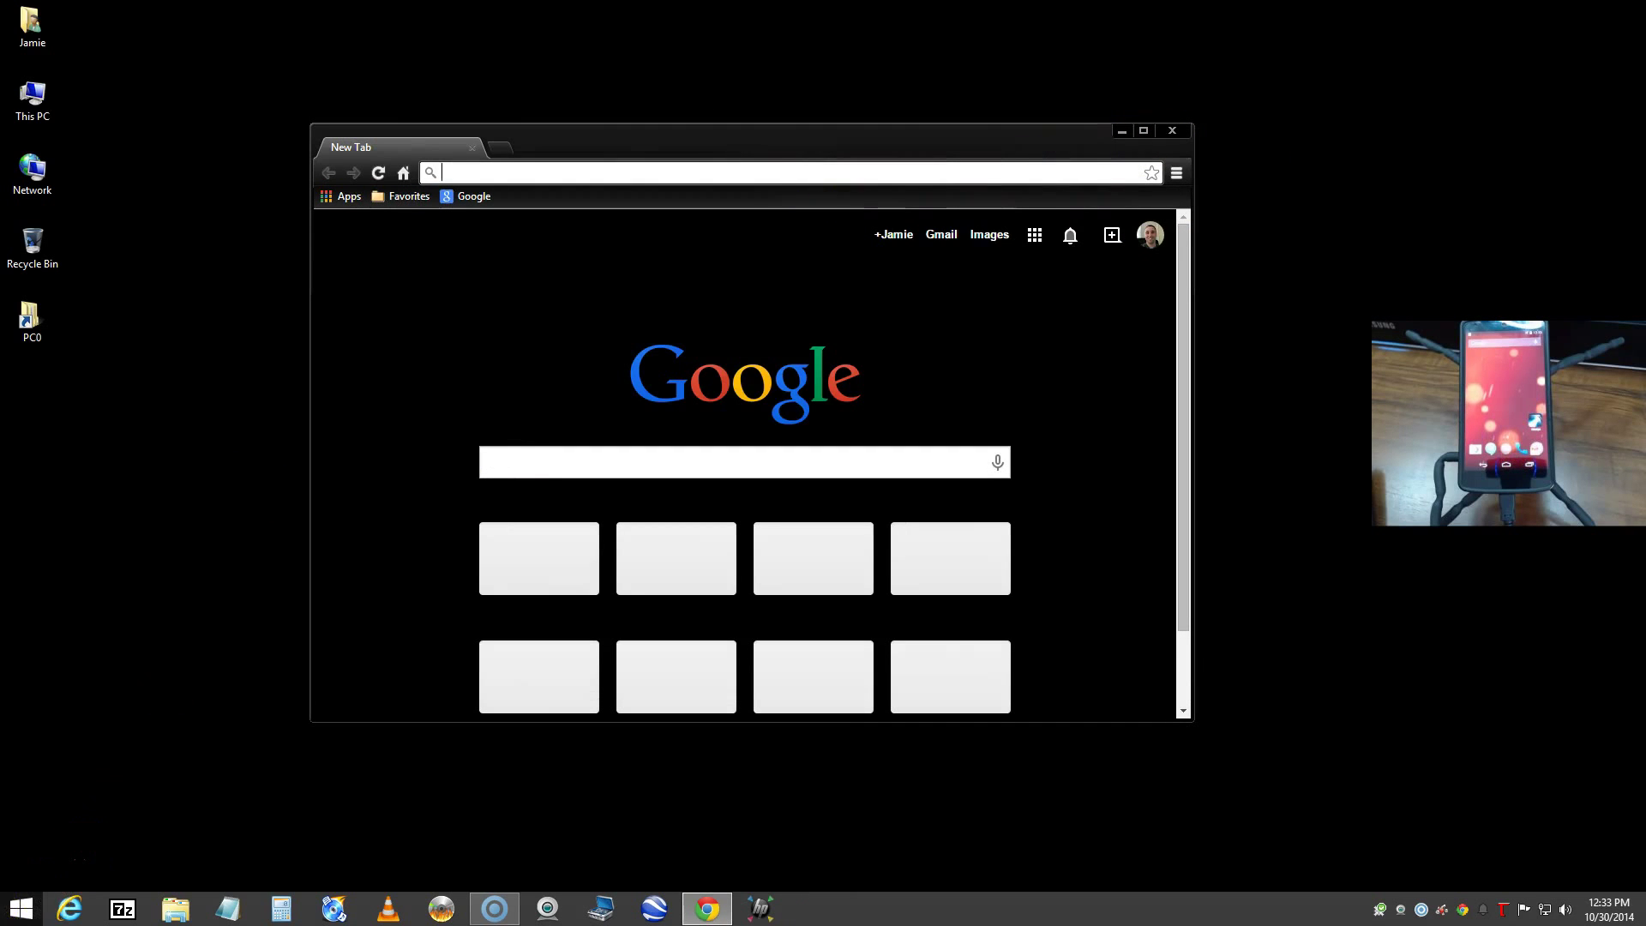
Open Device Manager again and select the Nexus 5 entry under Other devices
right_click(18, 909)
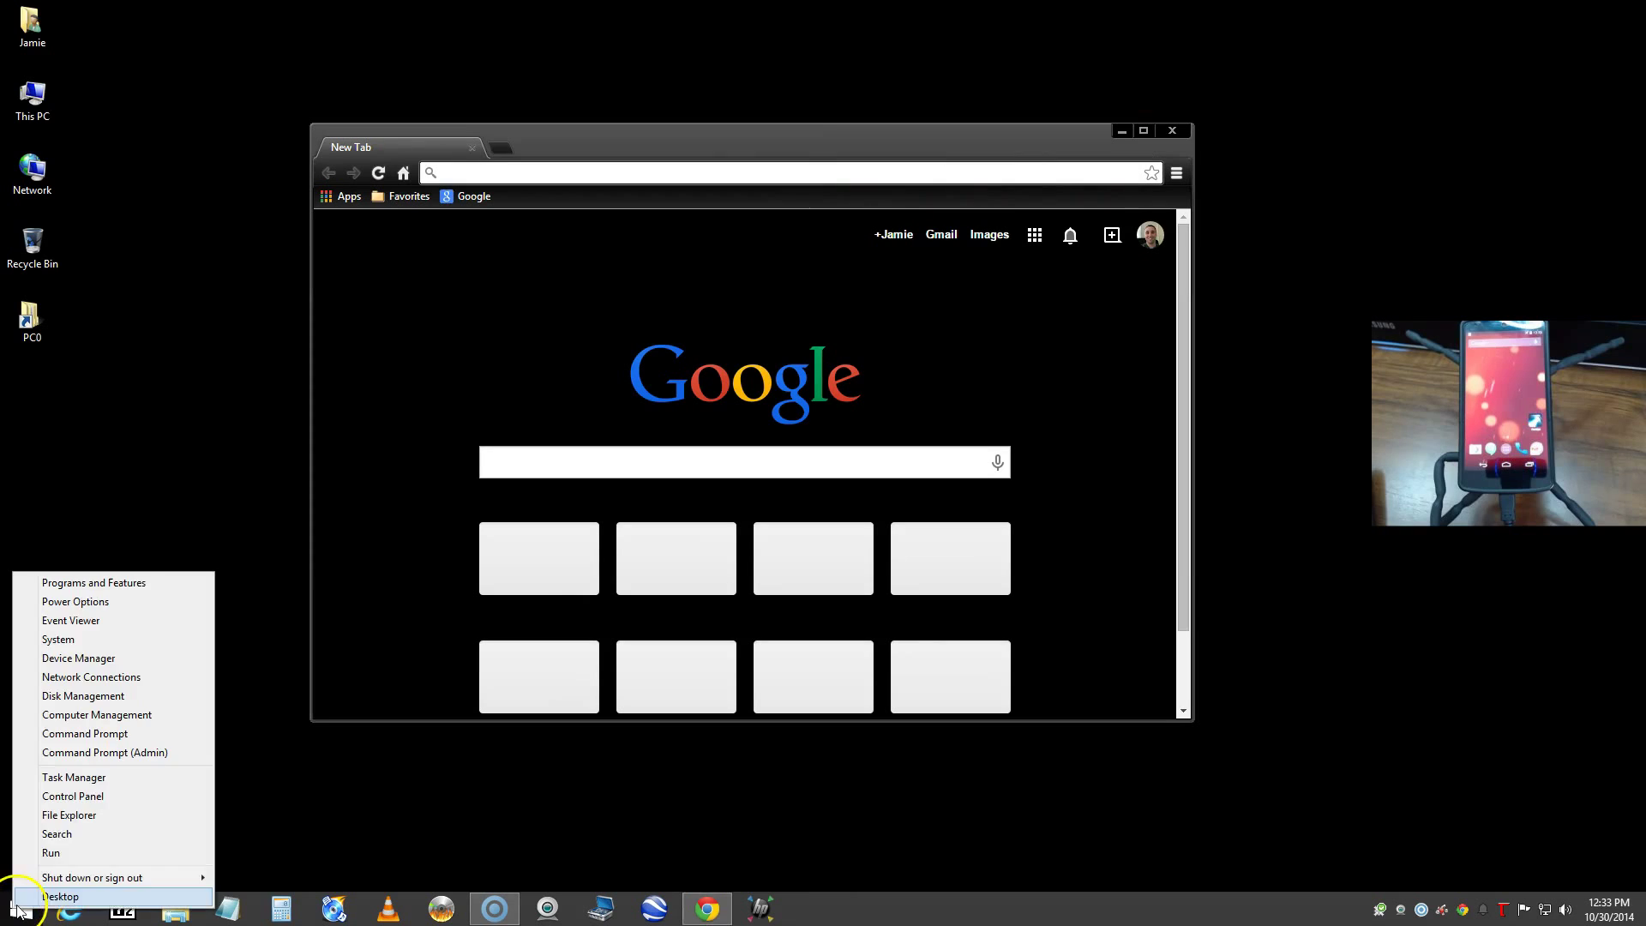
click(96, 658)
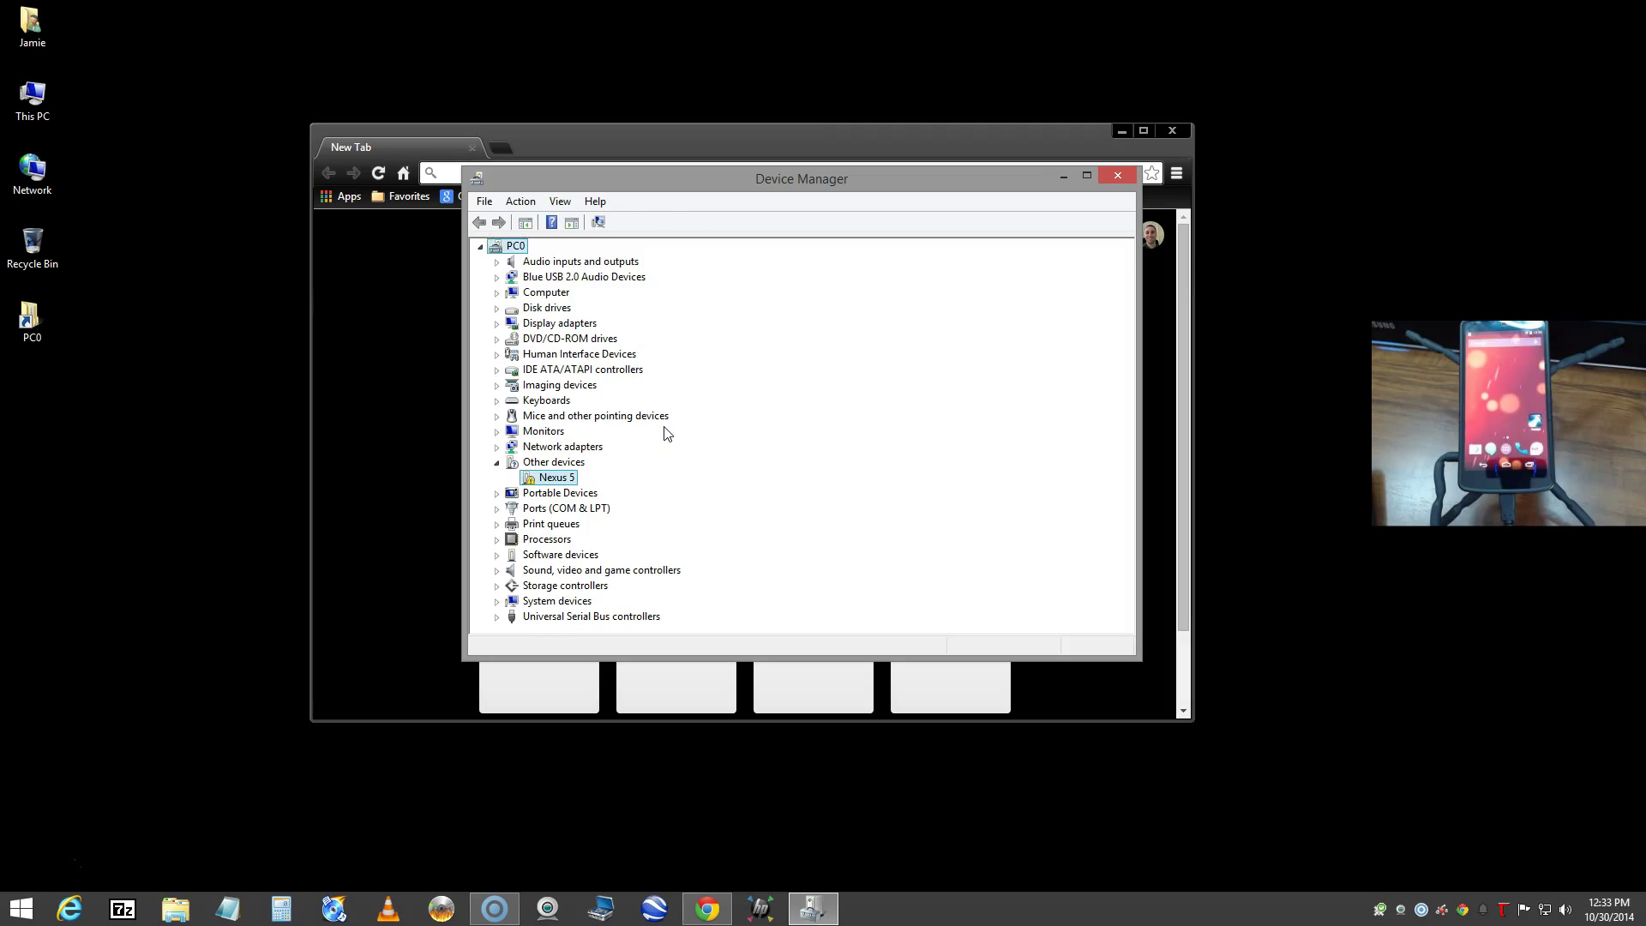
click(559, 479)
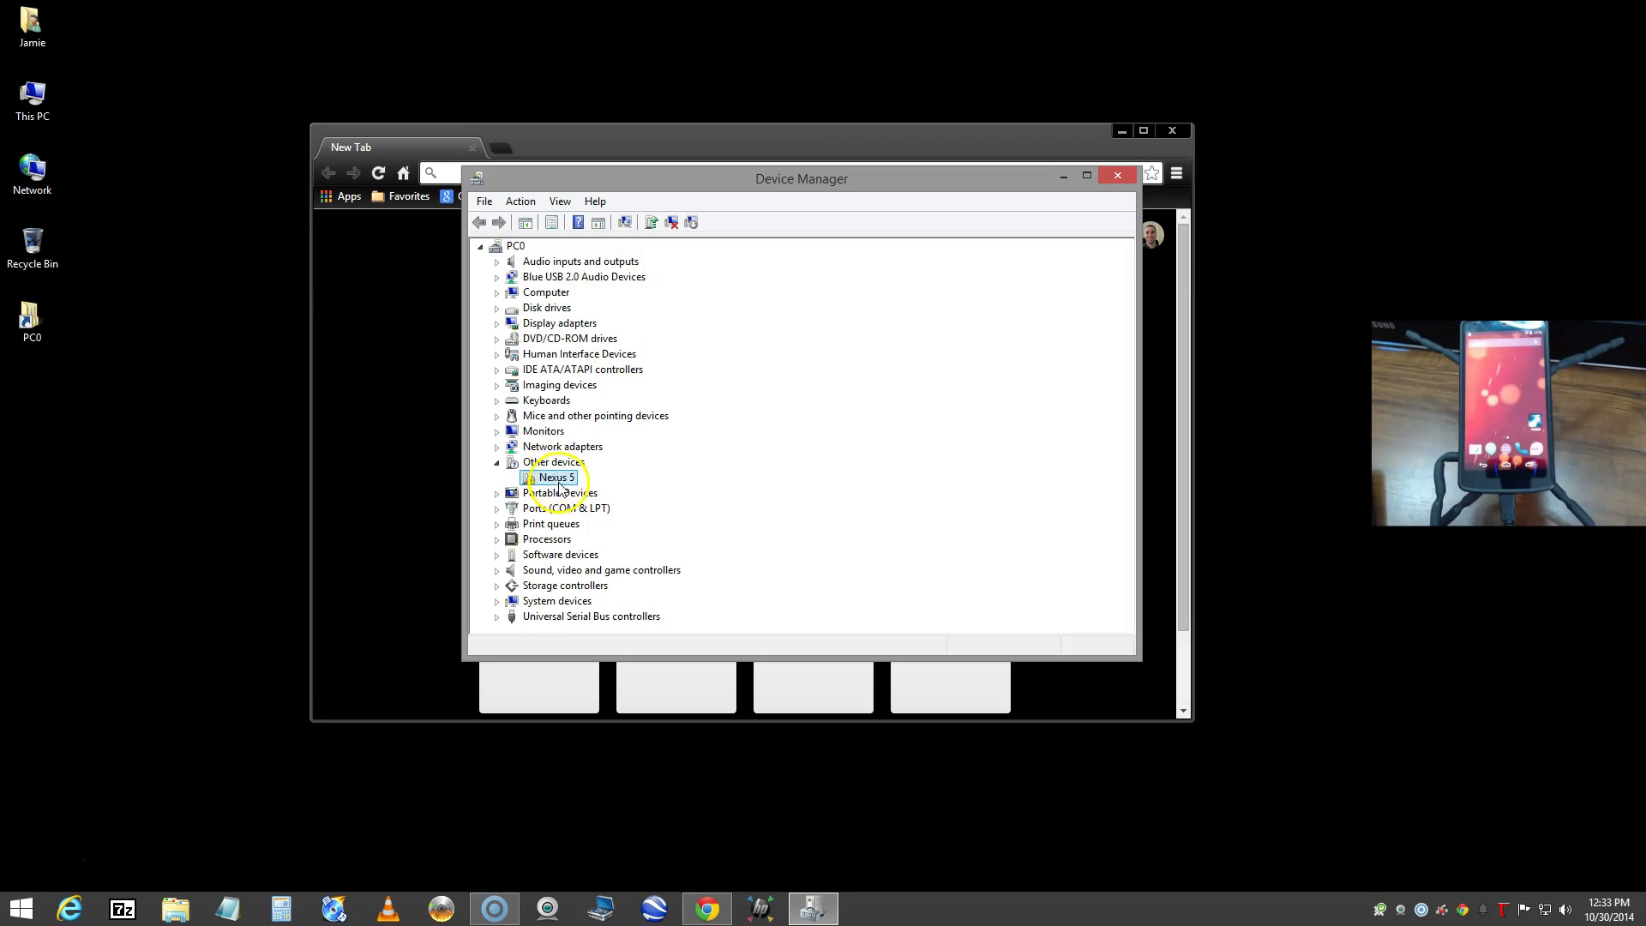
double_click(60, 39)
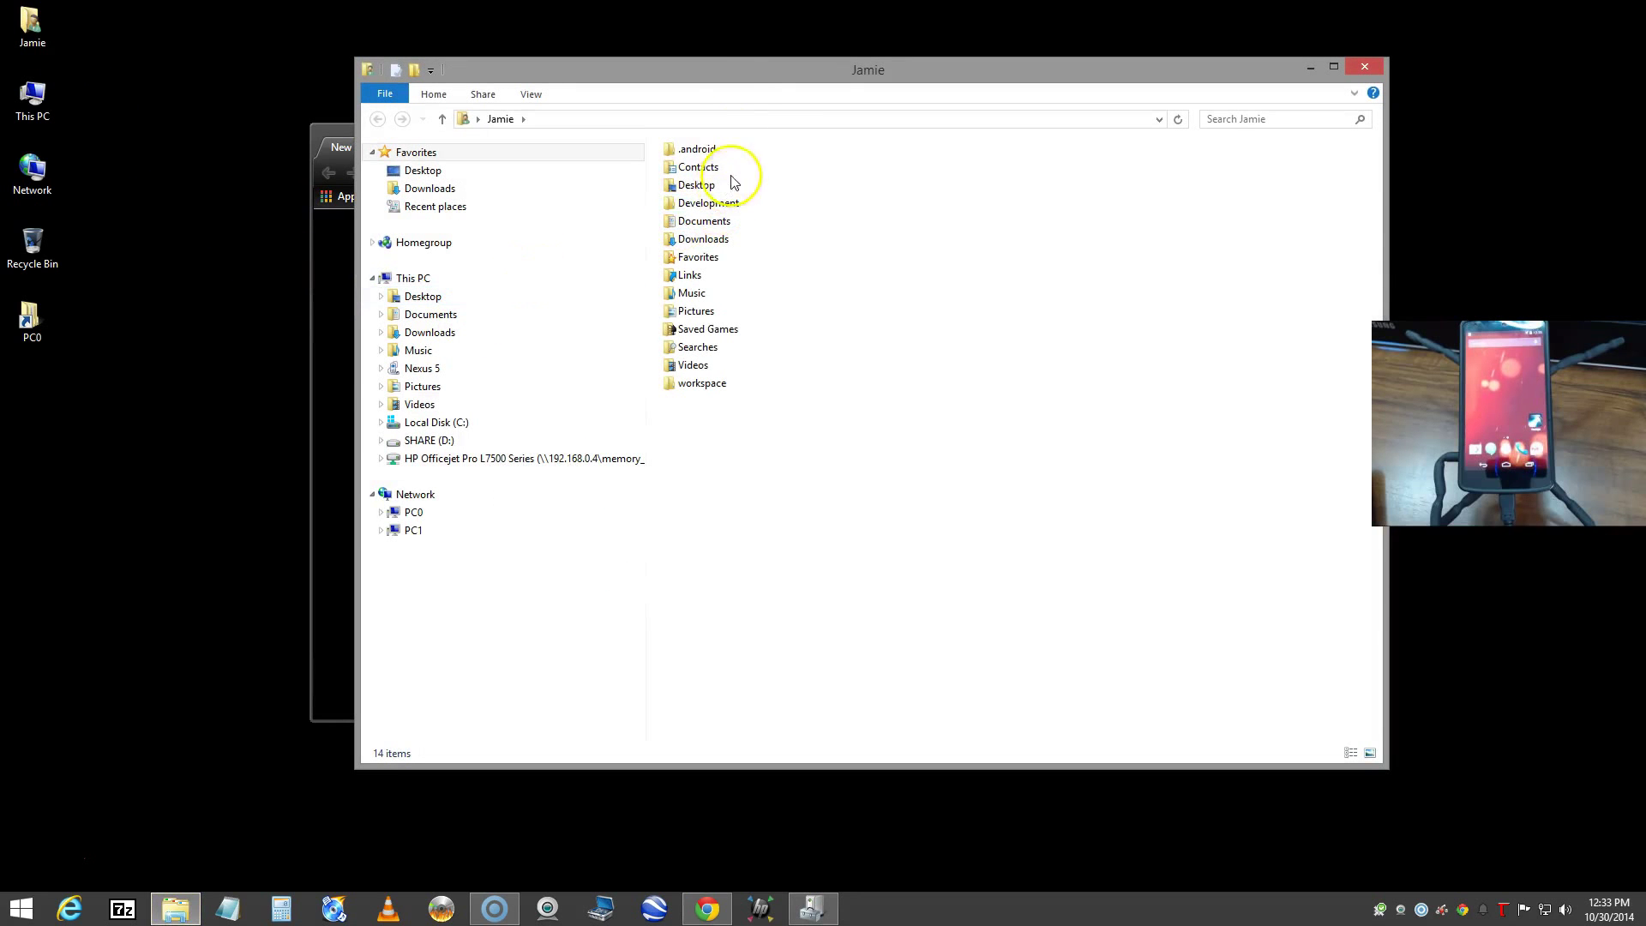
double_click(726, 204)
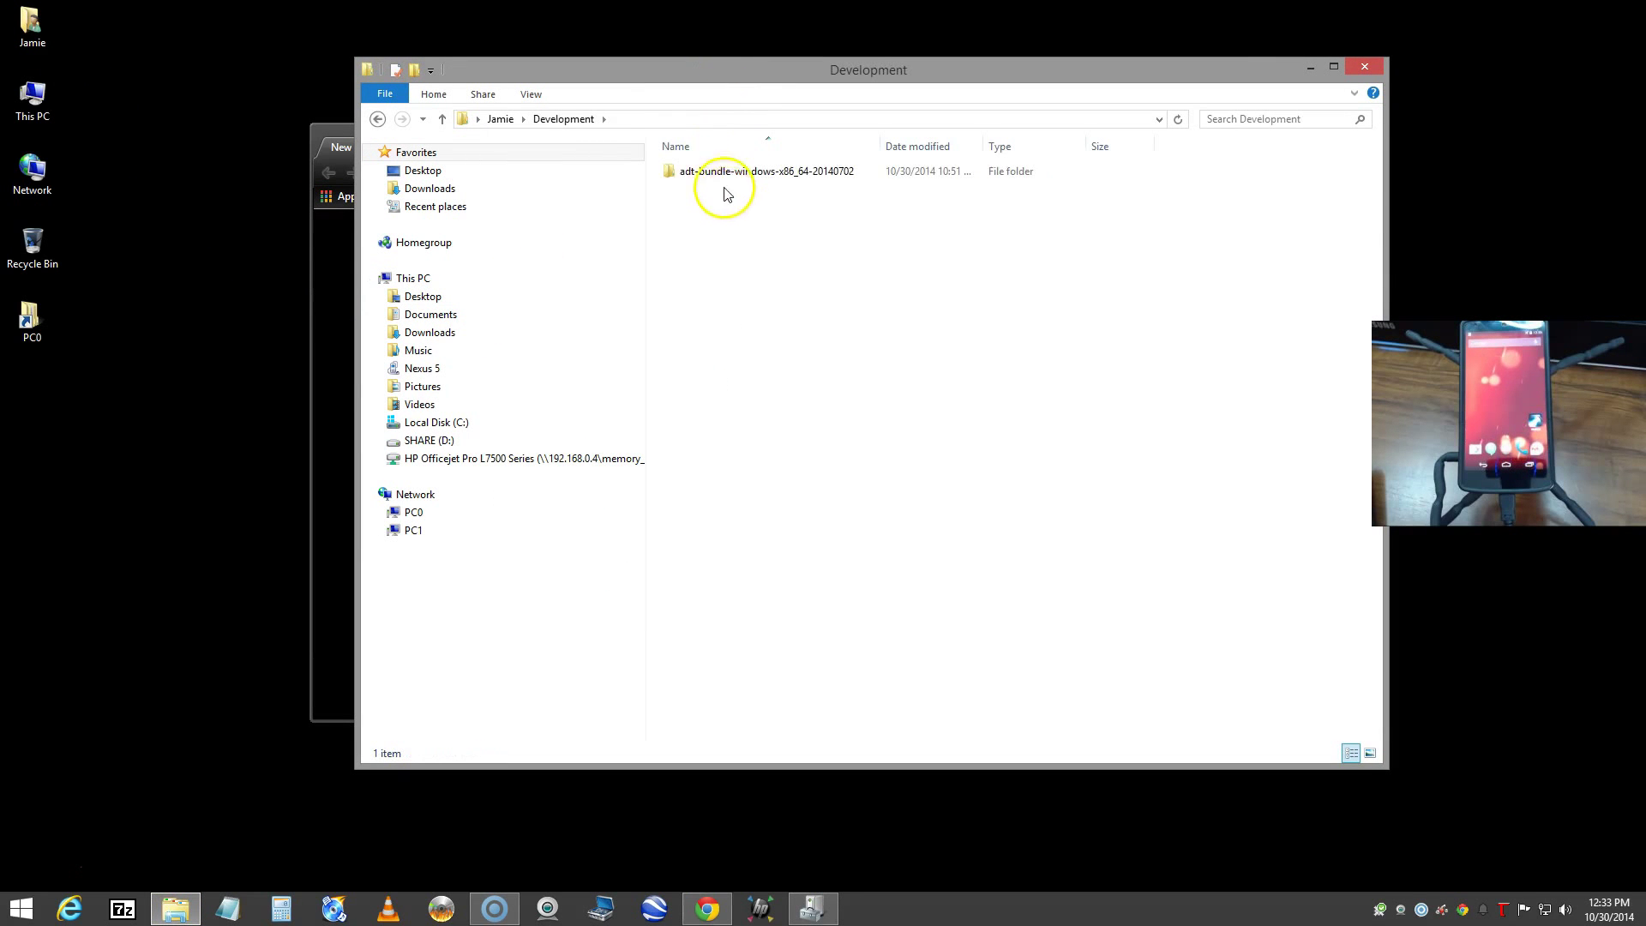
double_click(746, 178)
double_click(688, 188)
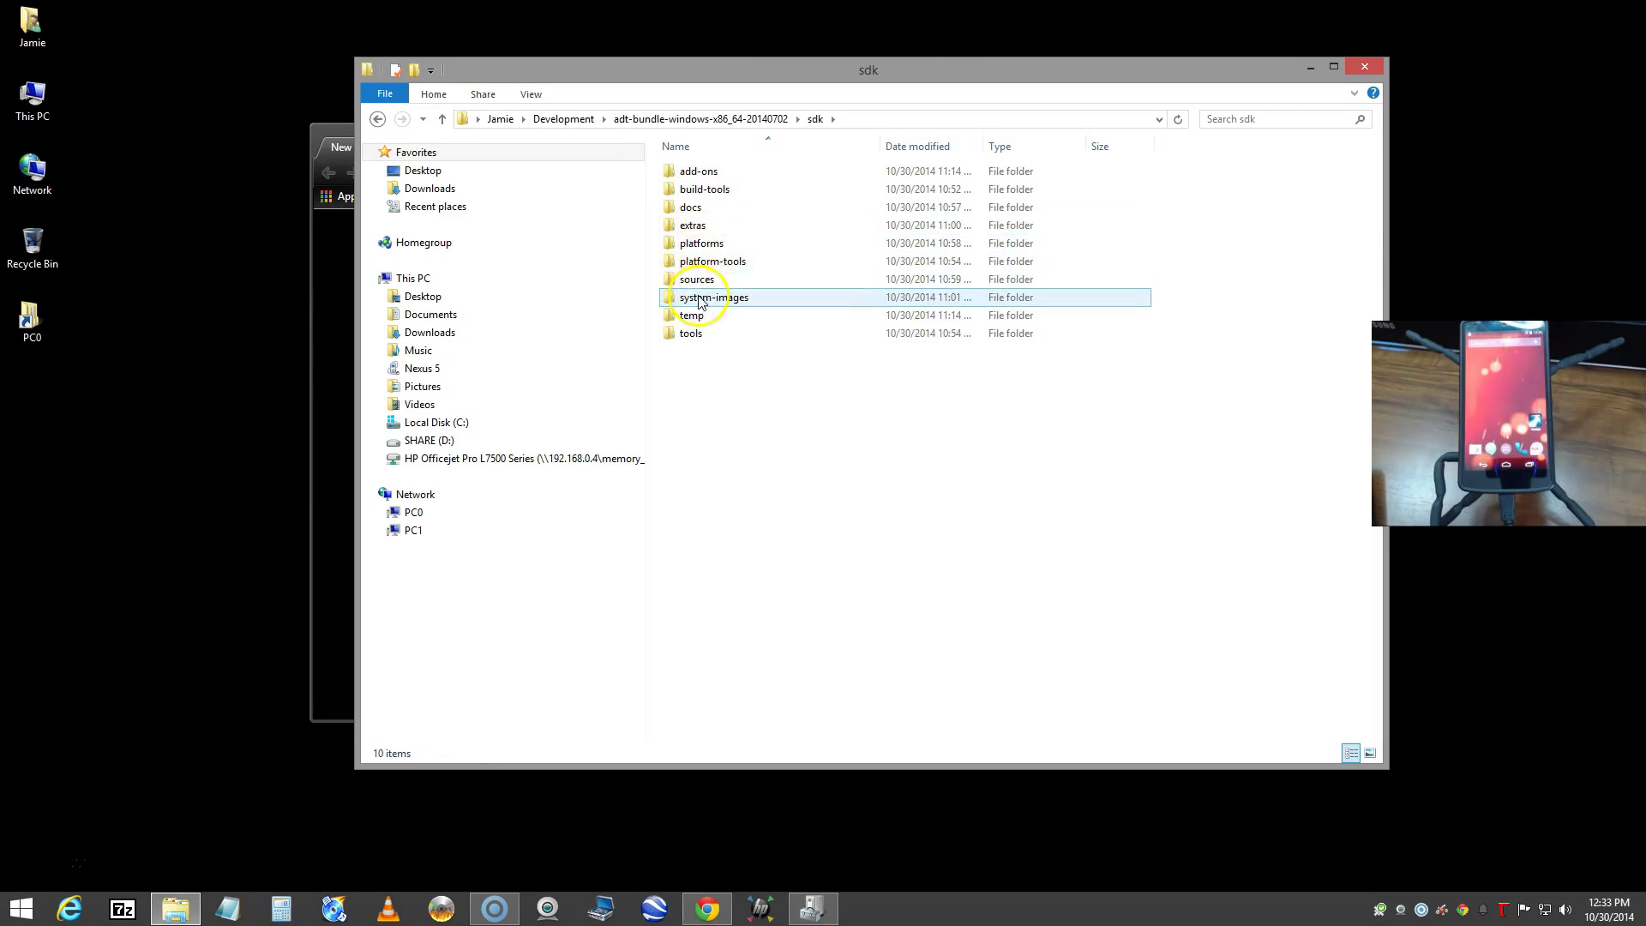
double_click(700, 226)
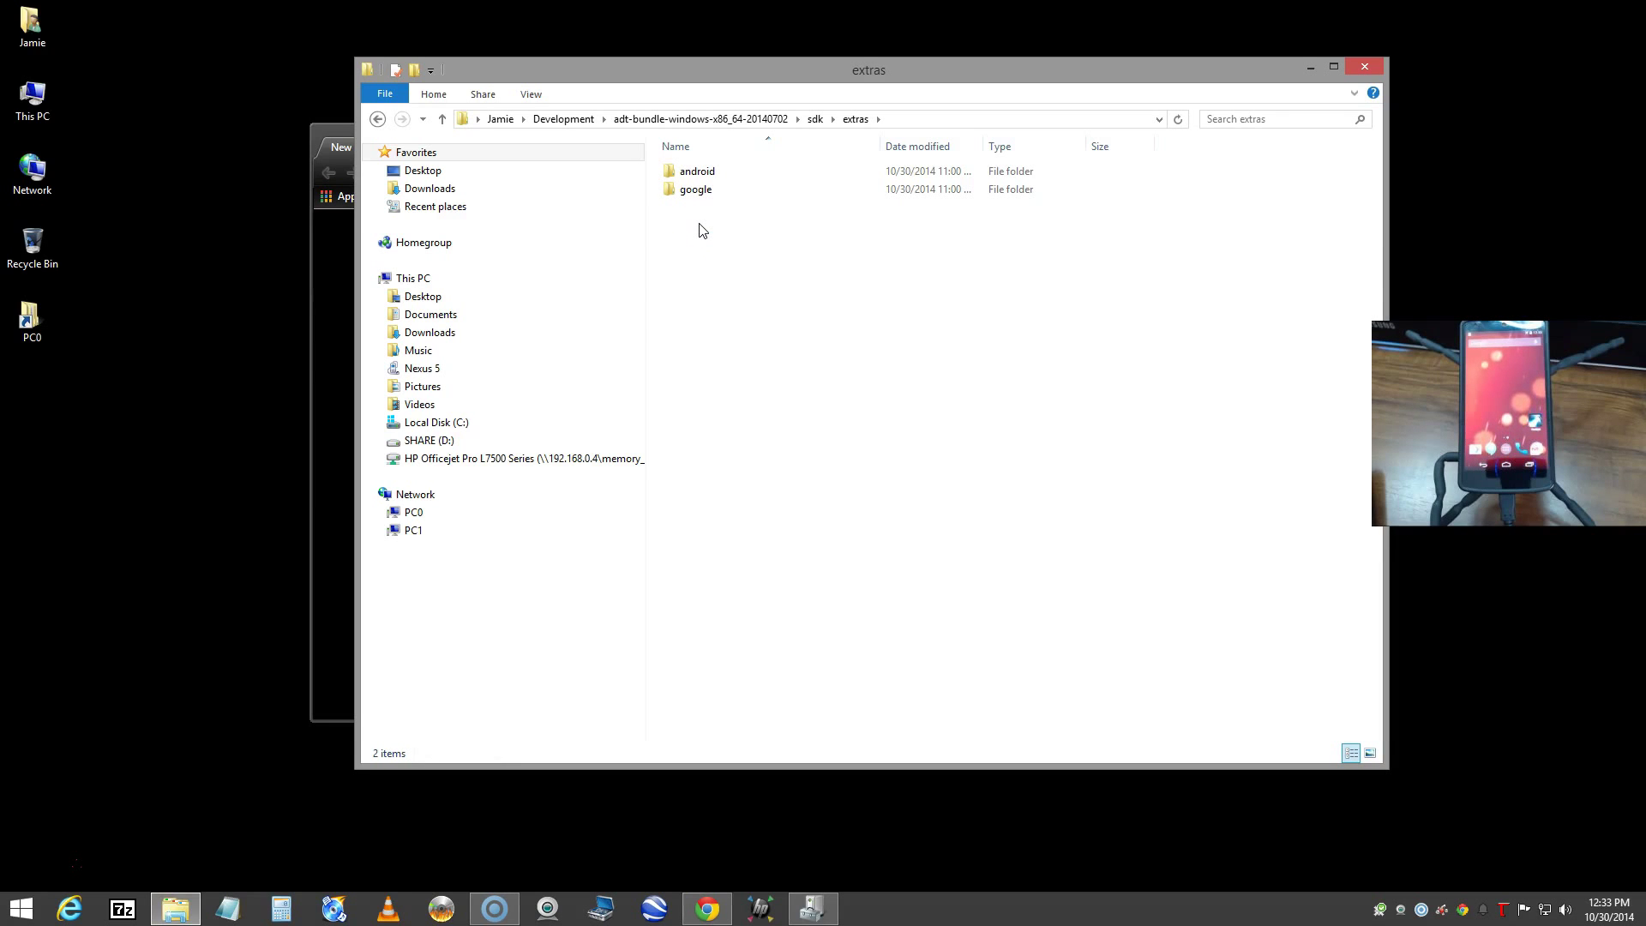
Open the usb_driver folder inside google to view the Android USB driver files
click(720, 254)
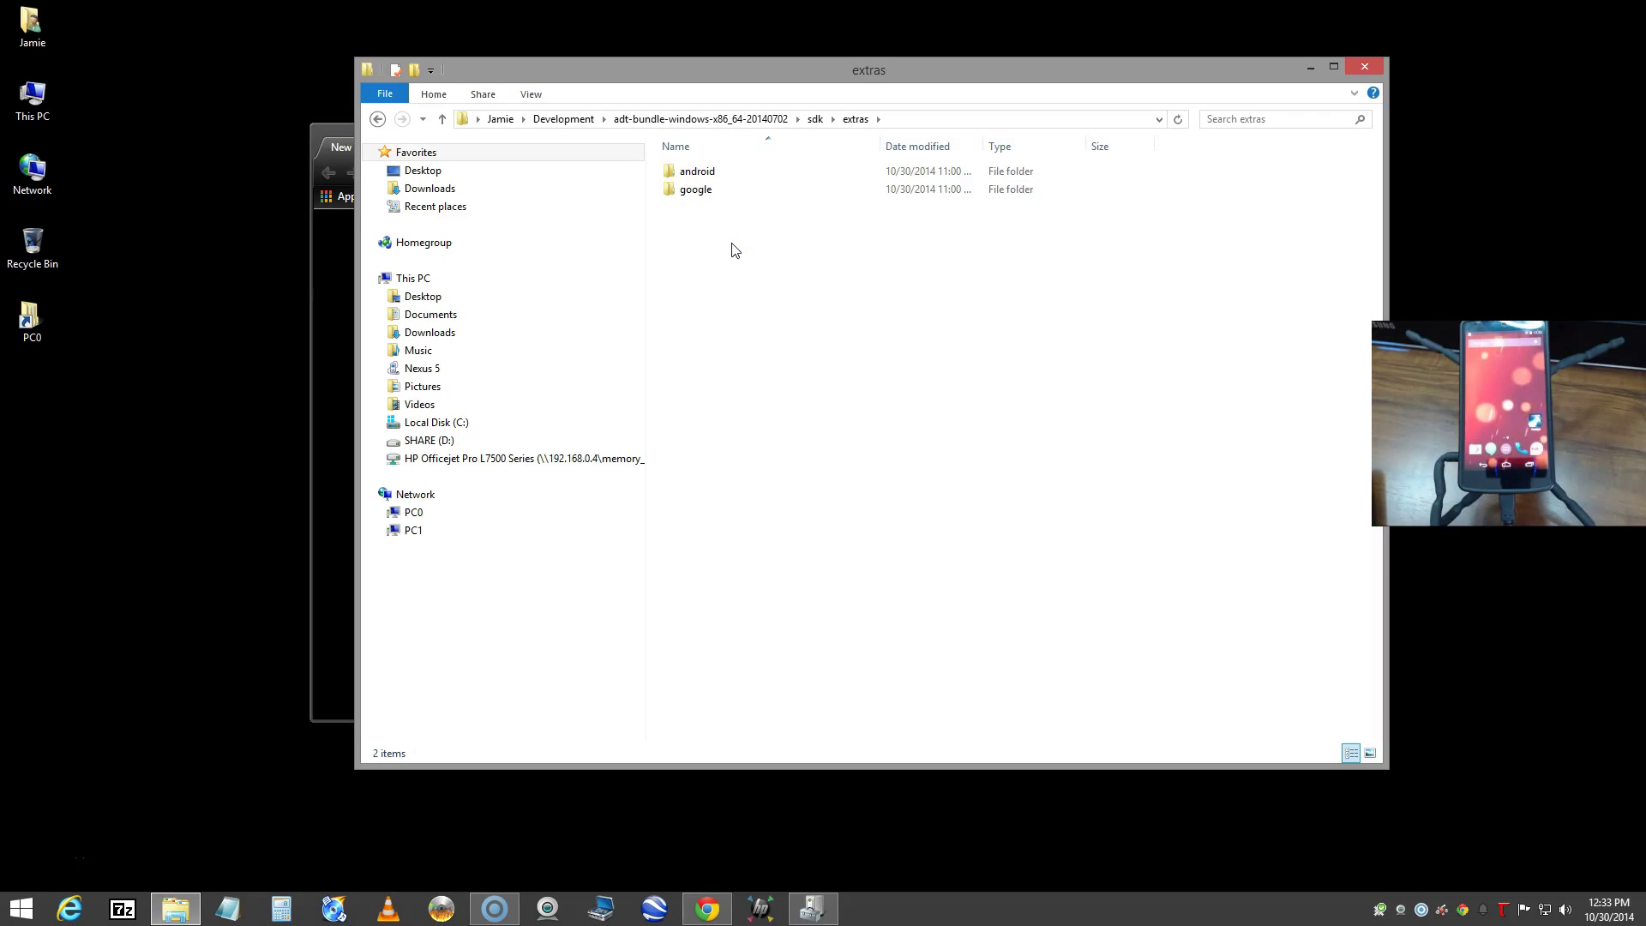
click(739, 239)
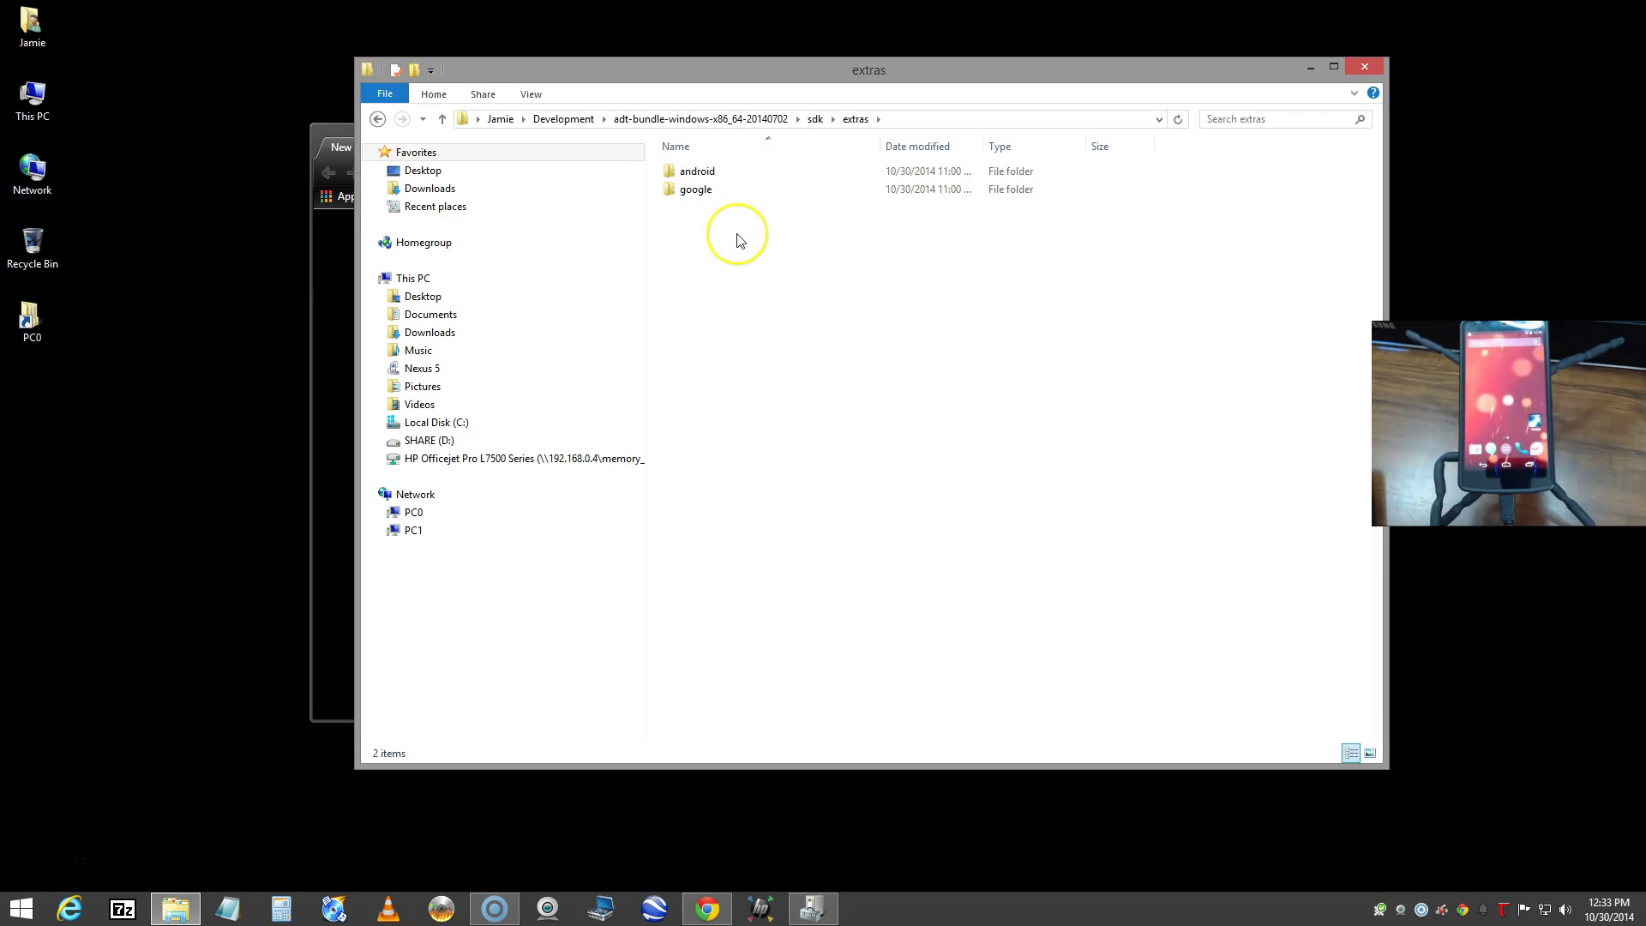
click(709, 182)
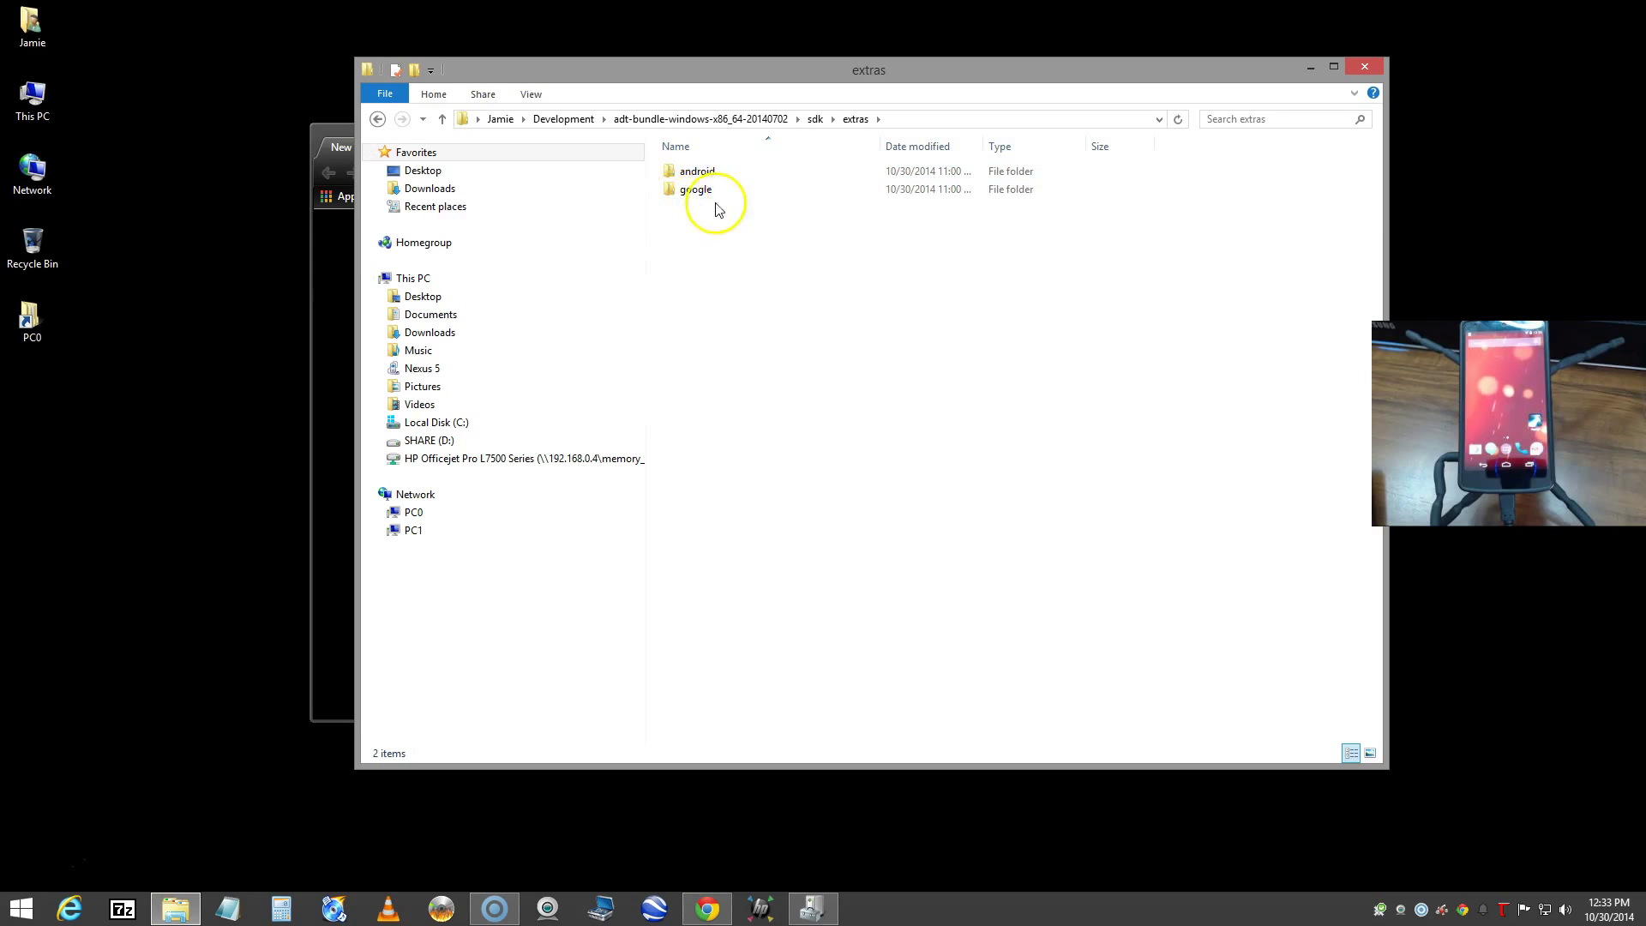
double_click(698, 188)
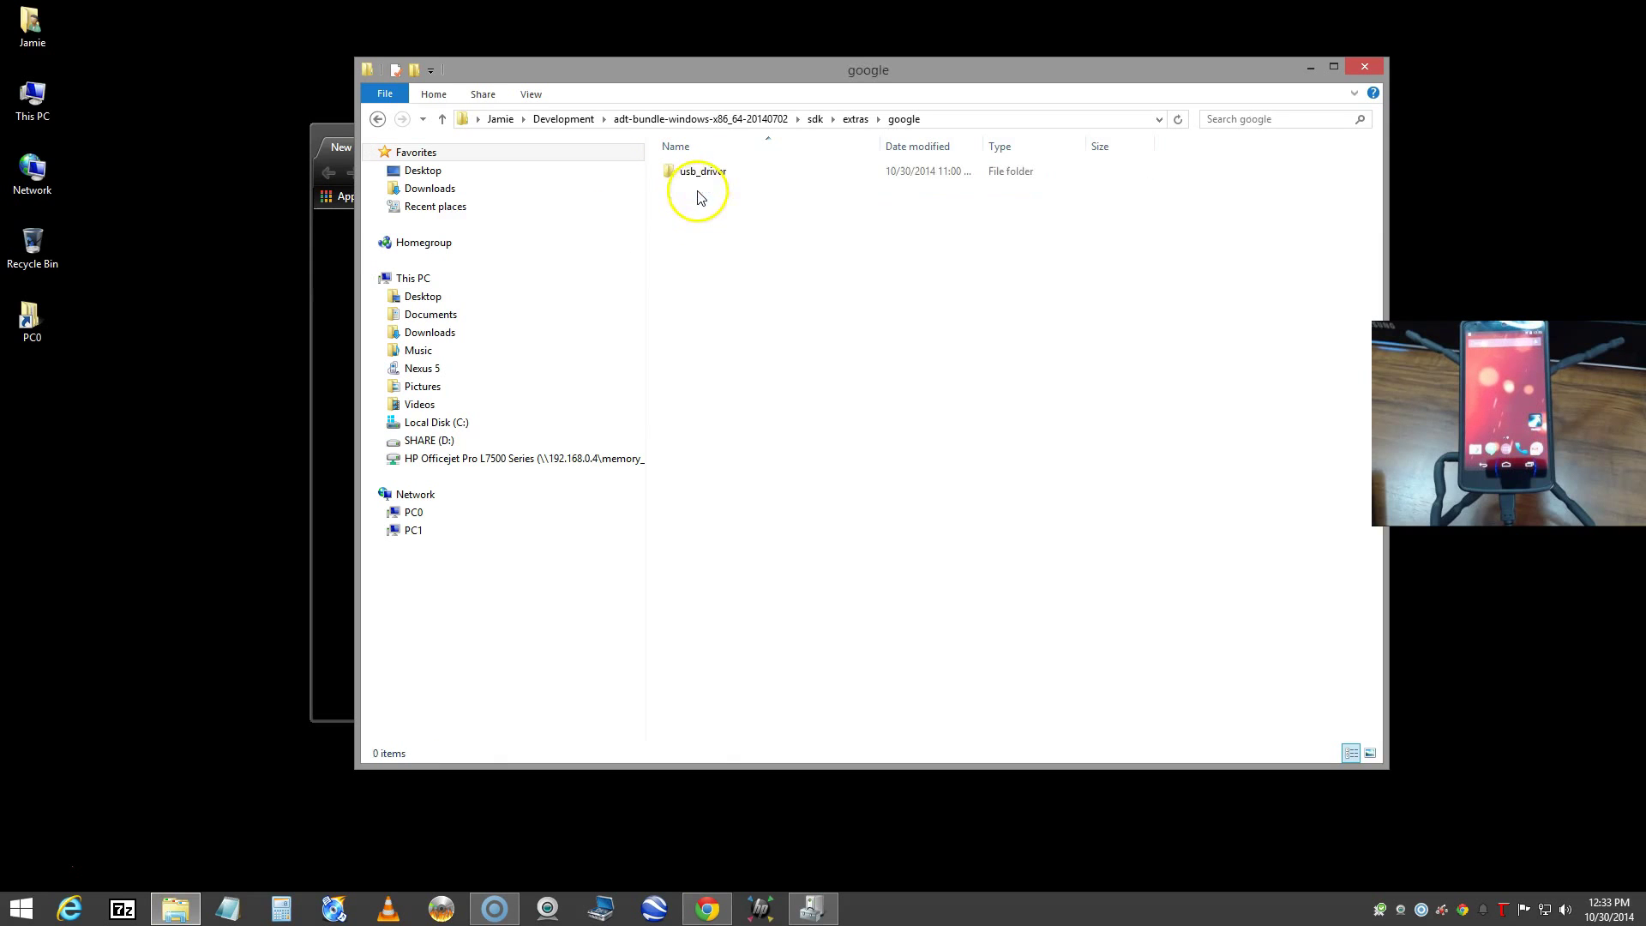
click(700, 176)
double_click(700, 176)
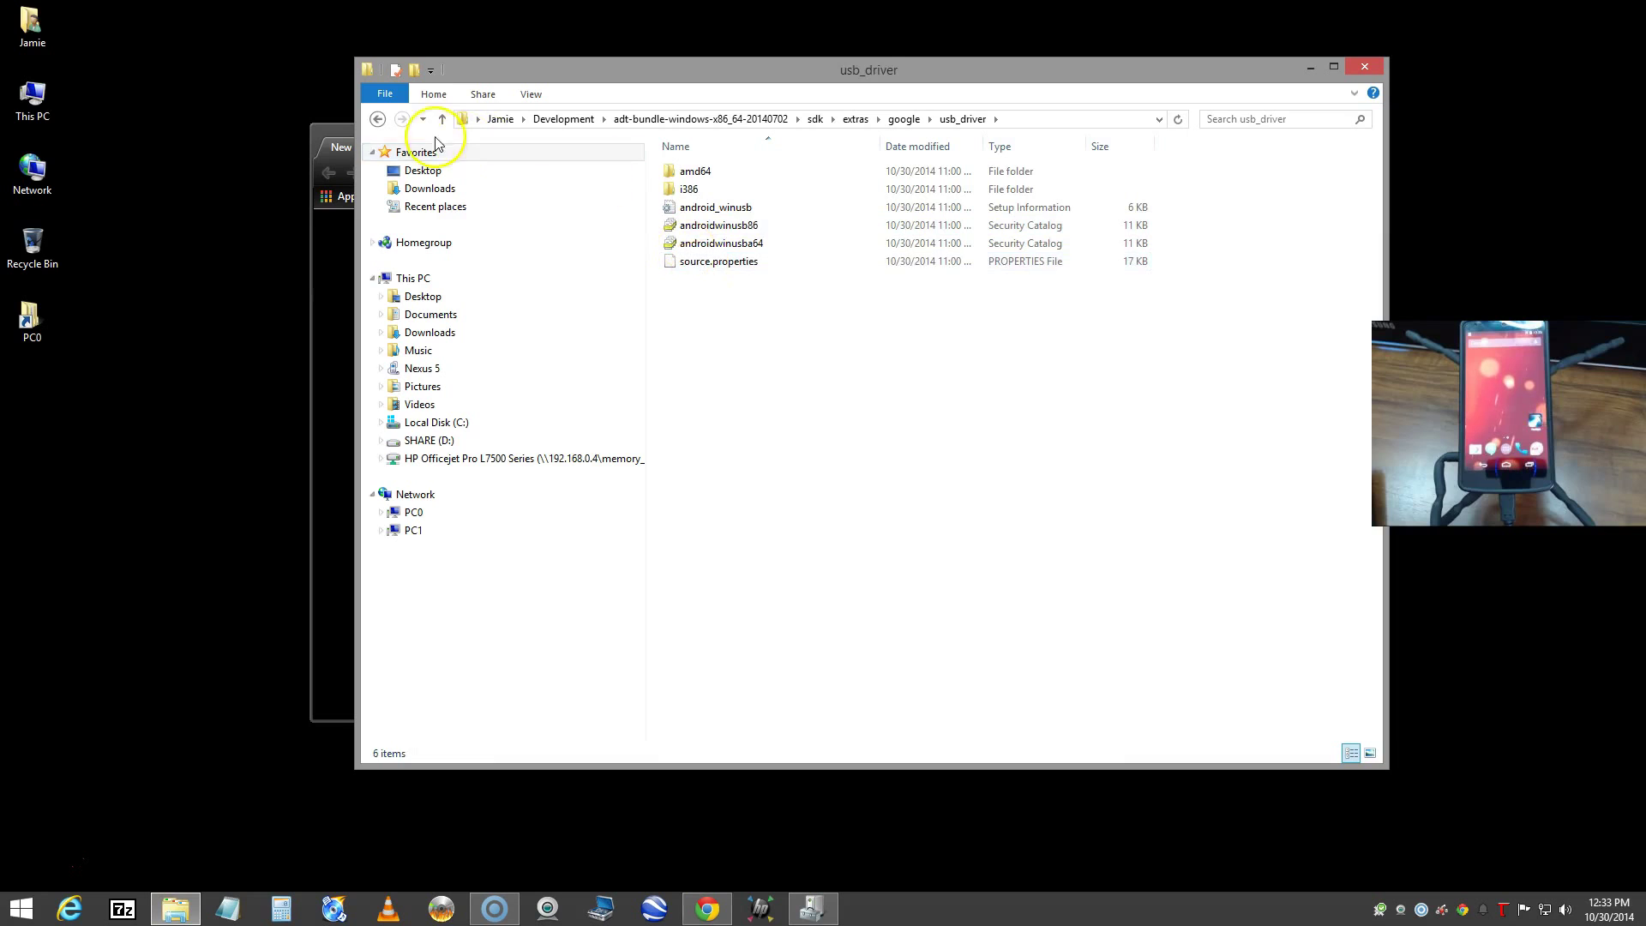
click(377, 119)
click(378, 120)
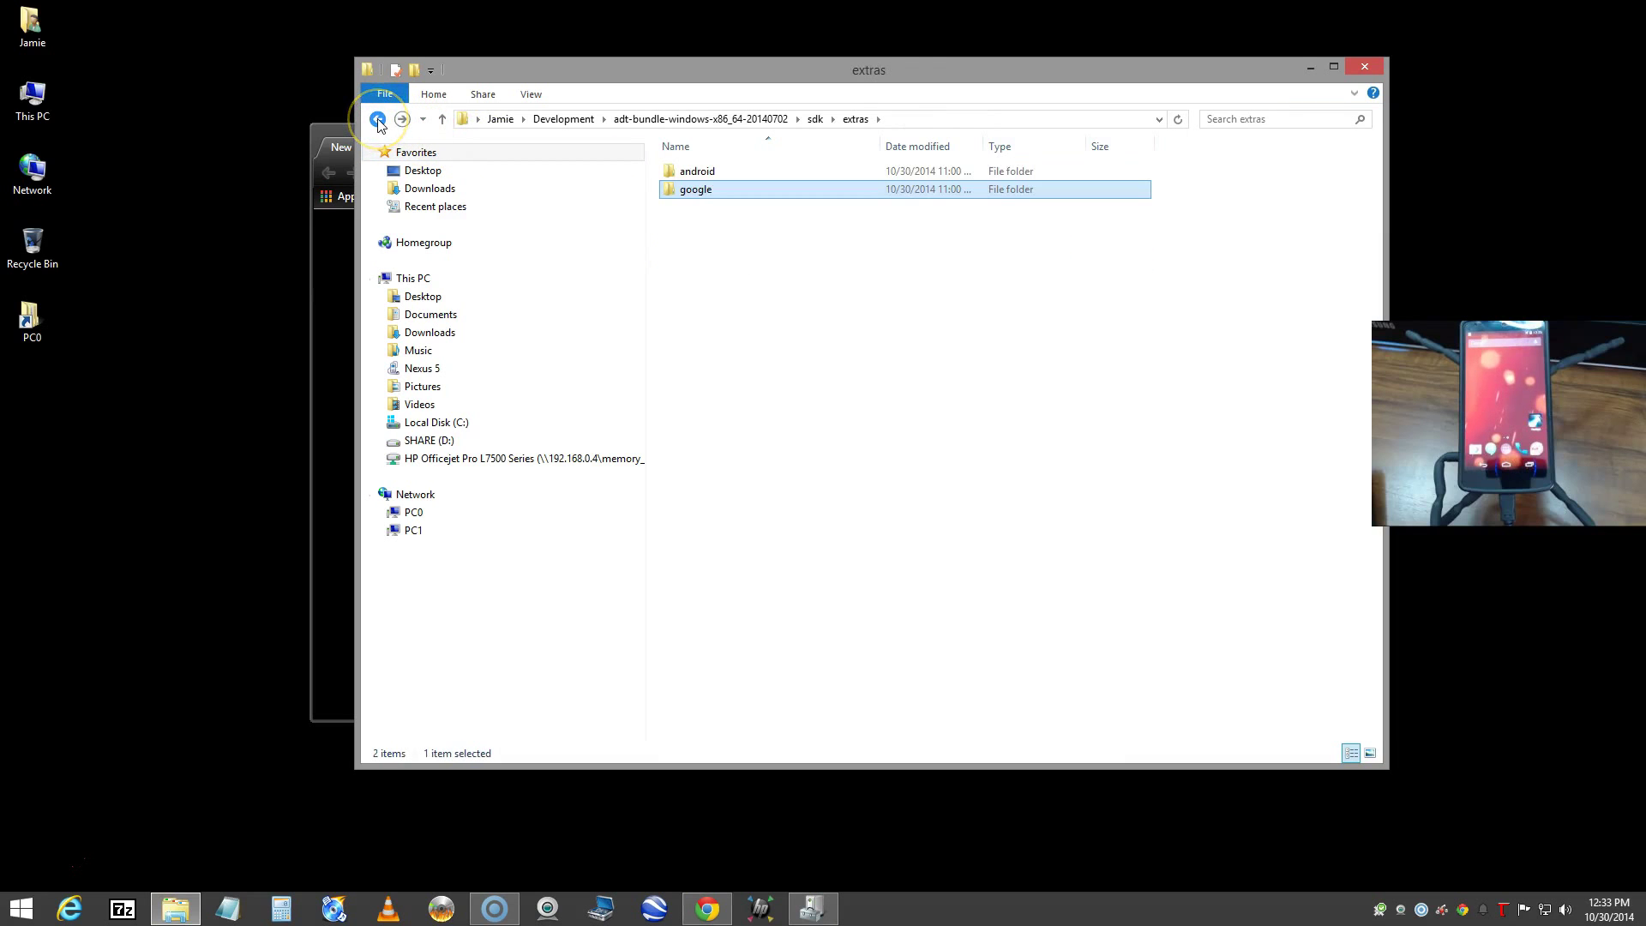
click(377, 119)
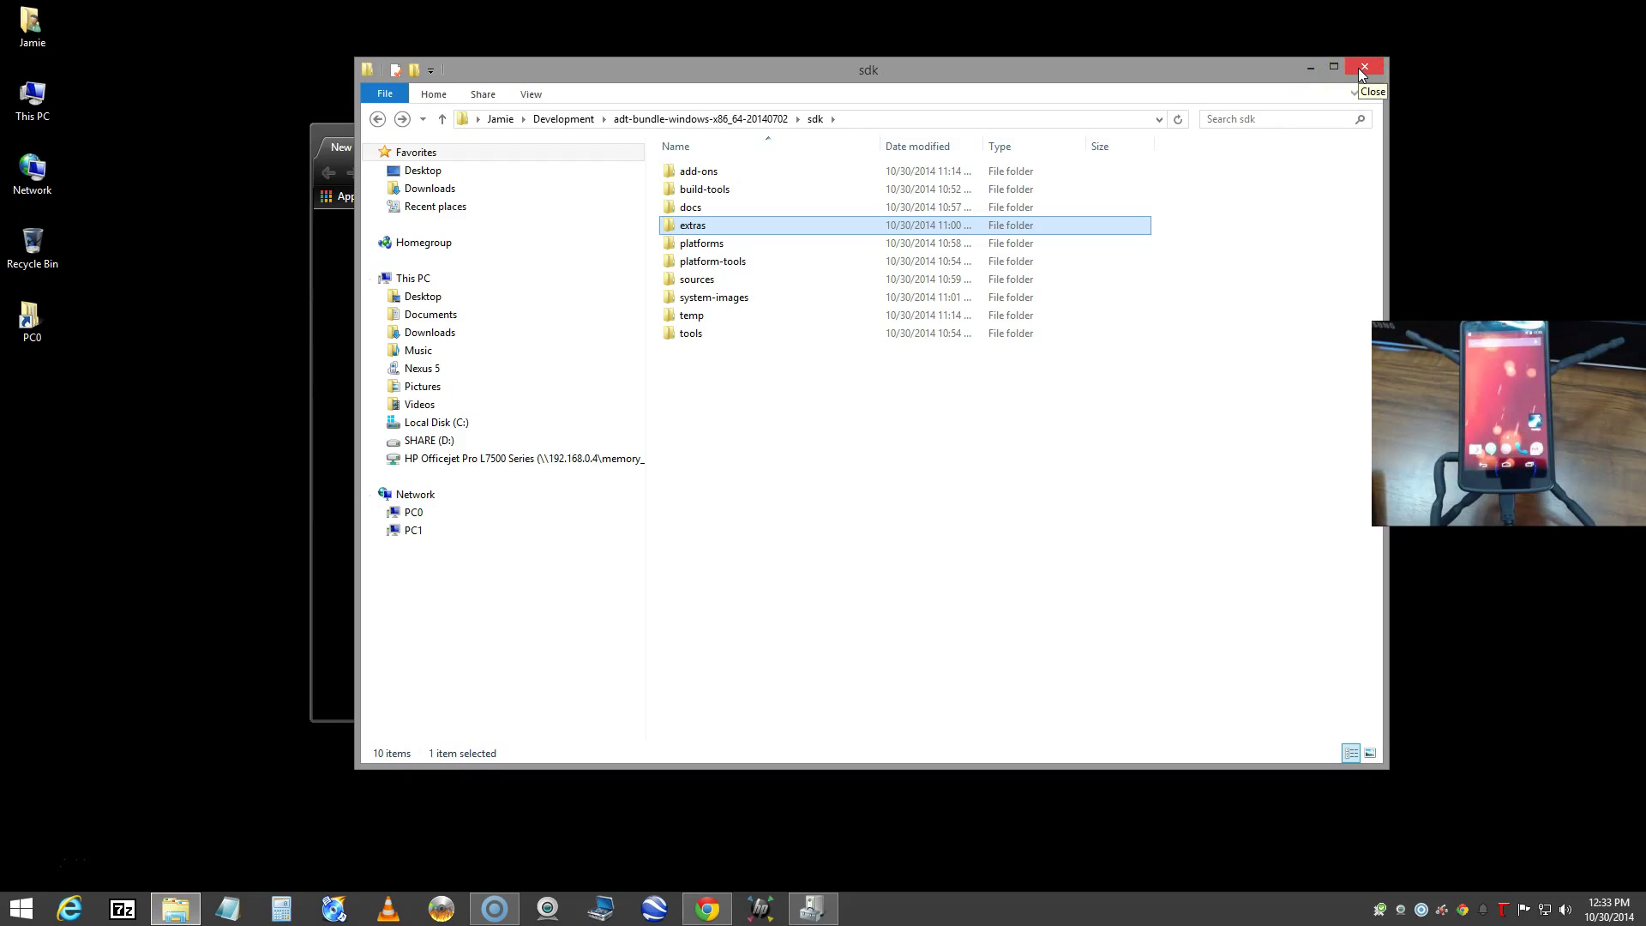
click(377, 119)
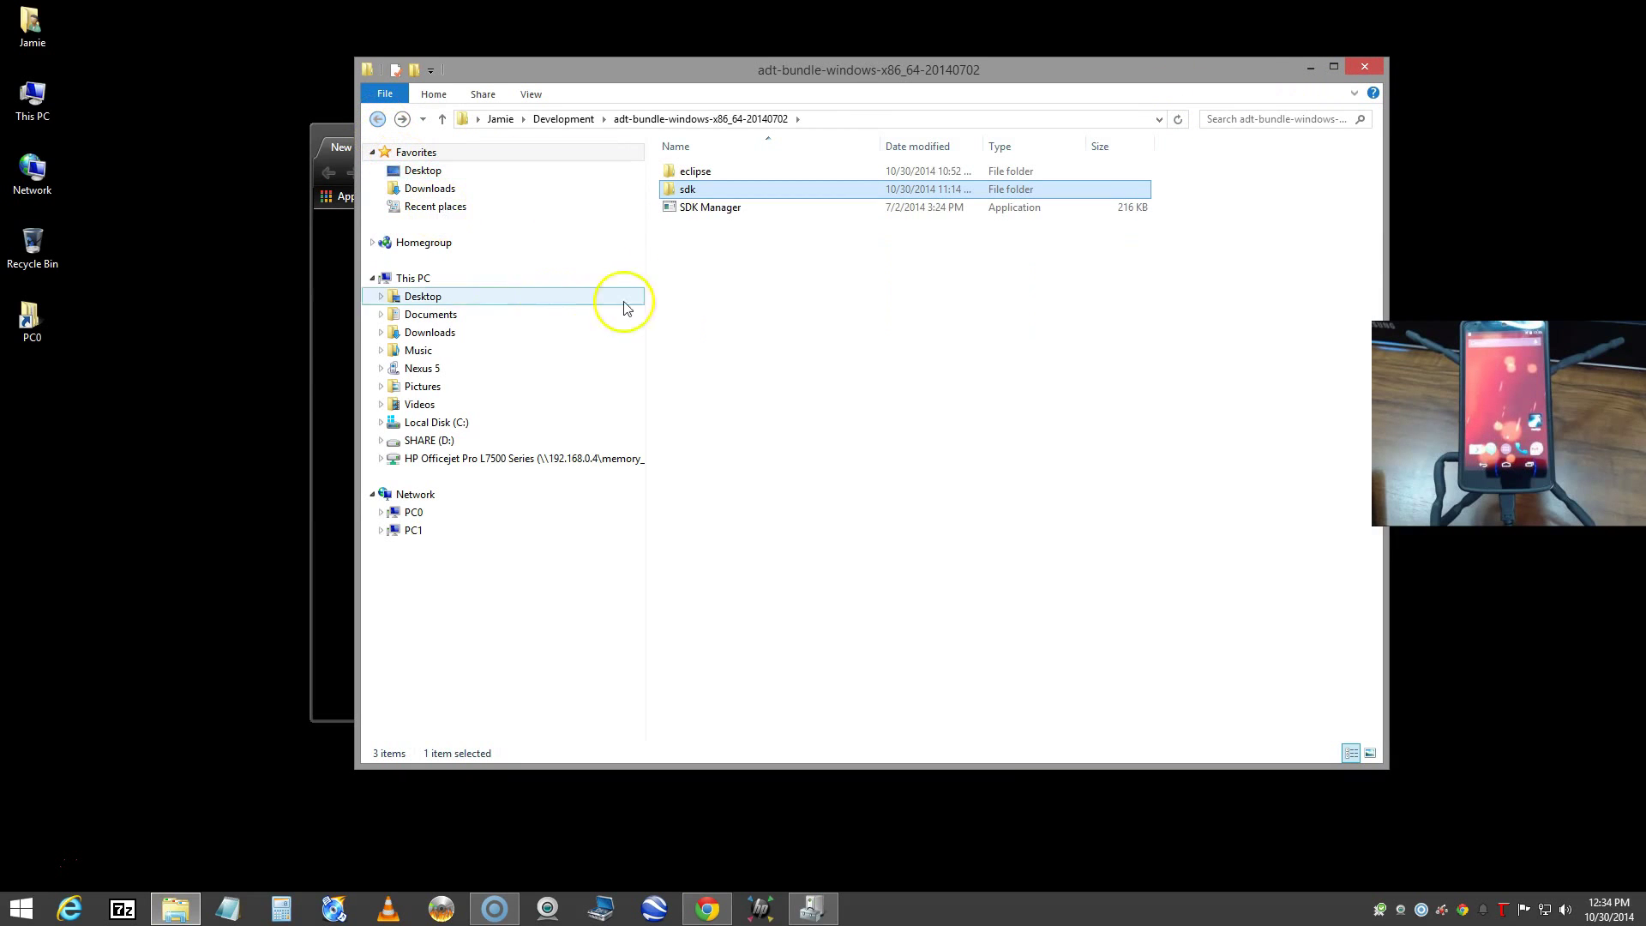
double_click(695, 171)
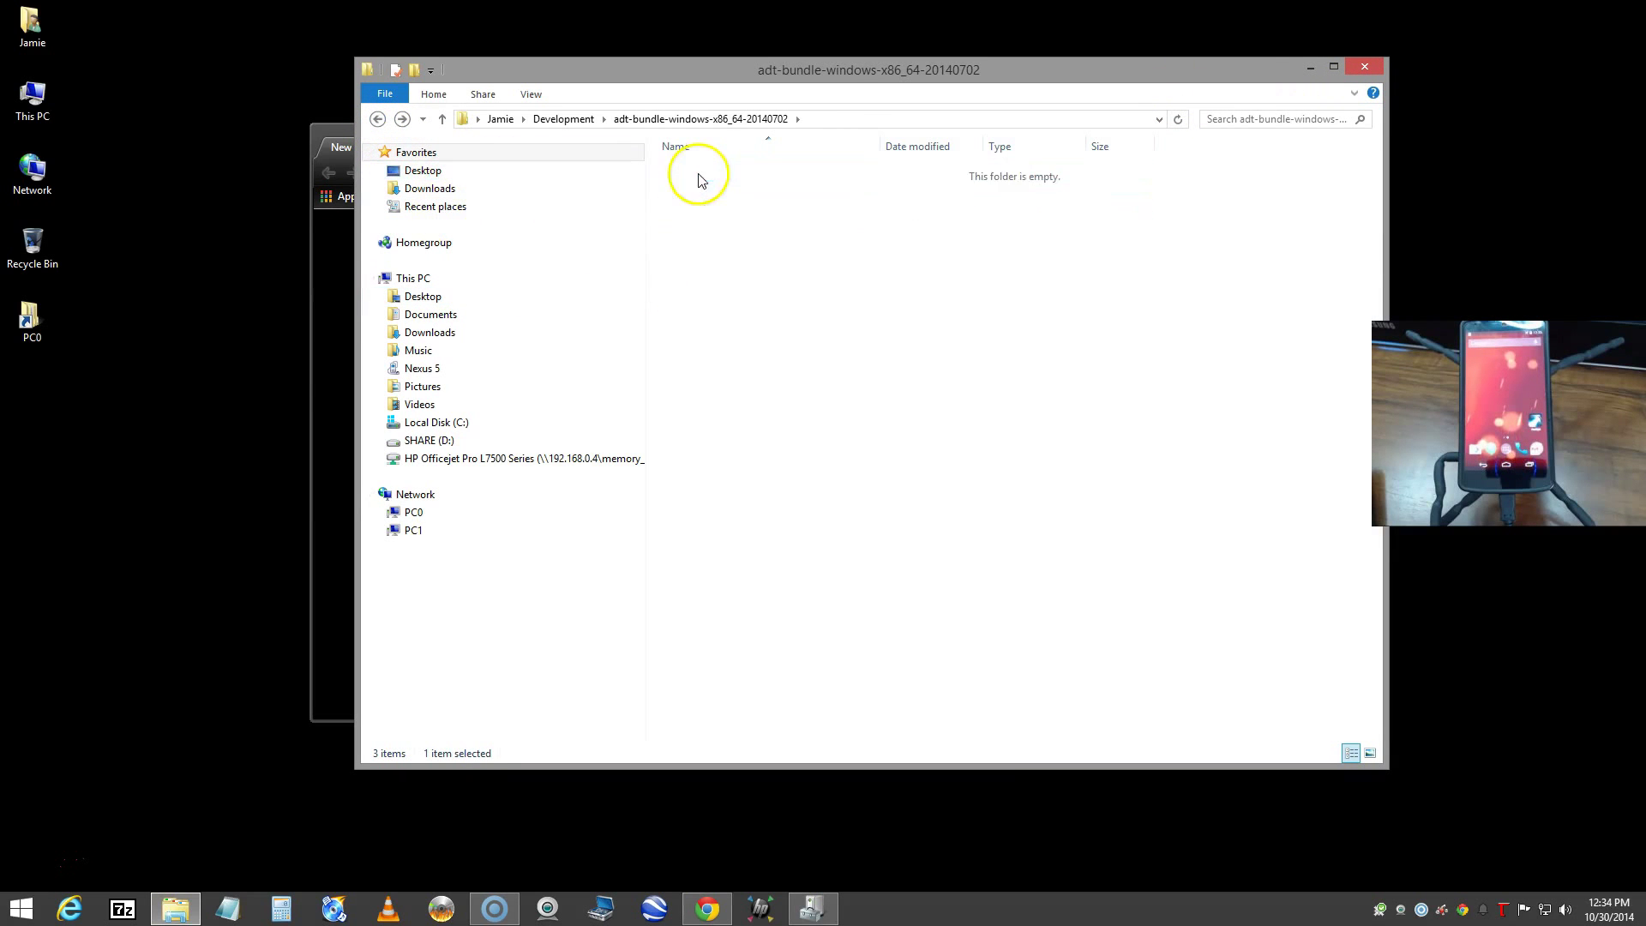
click(694, 315)
double_click(694, 316)
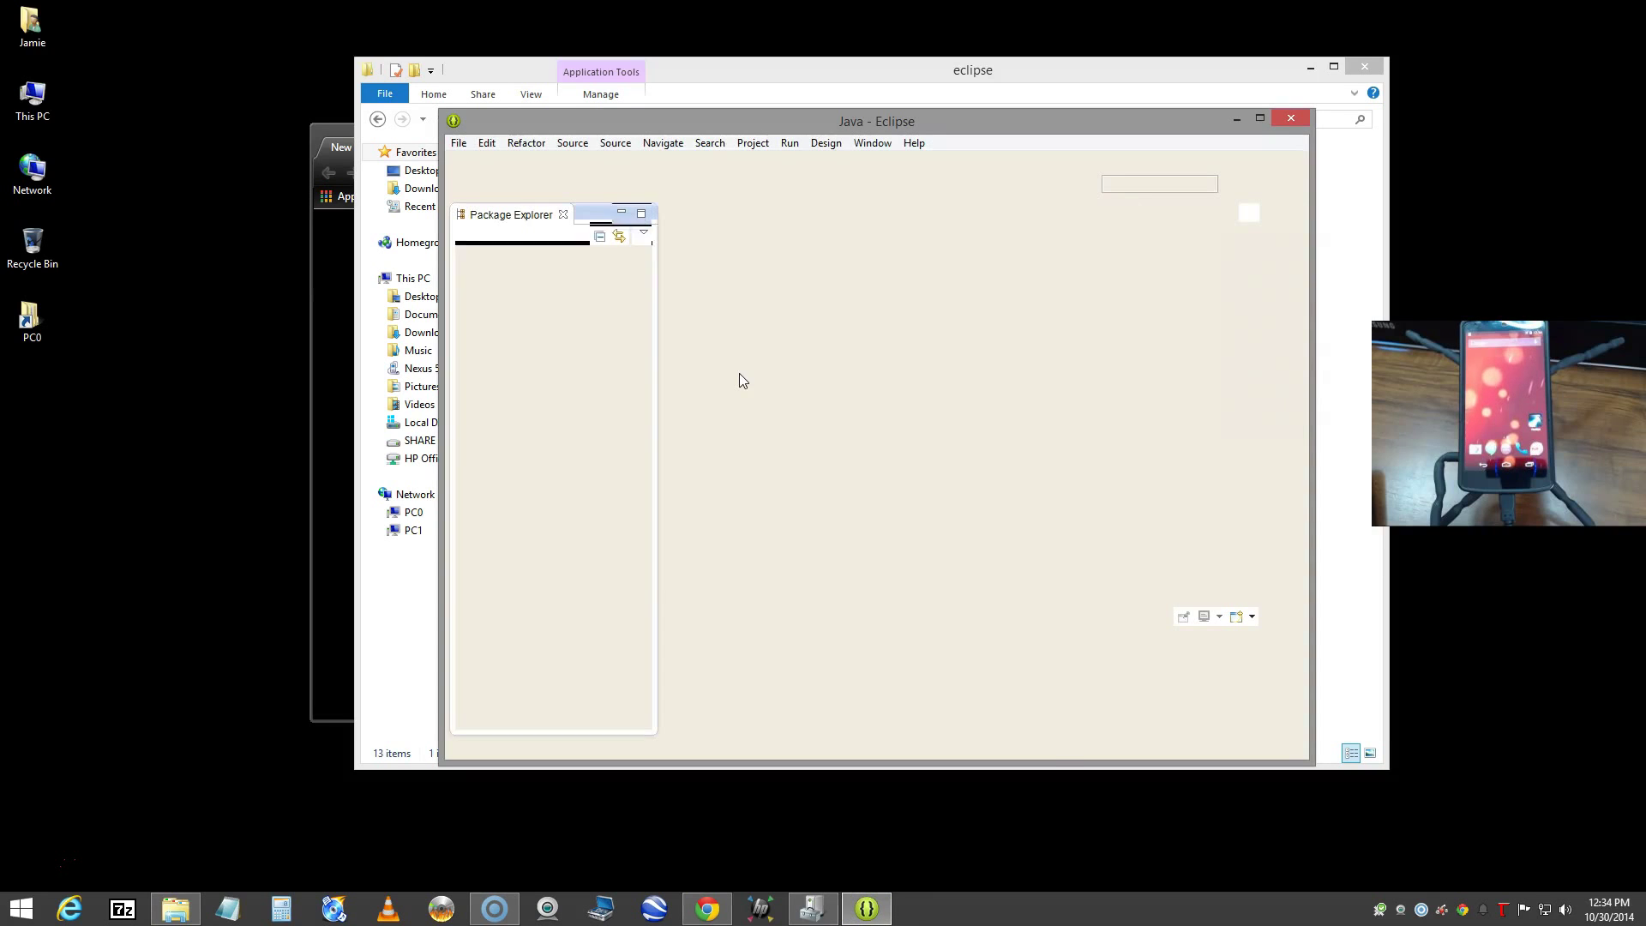
click(735, 375)
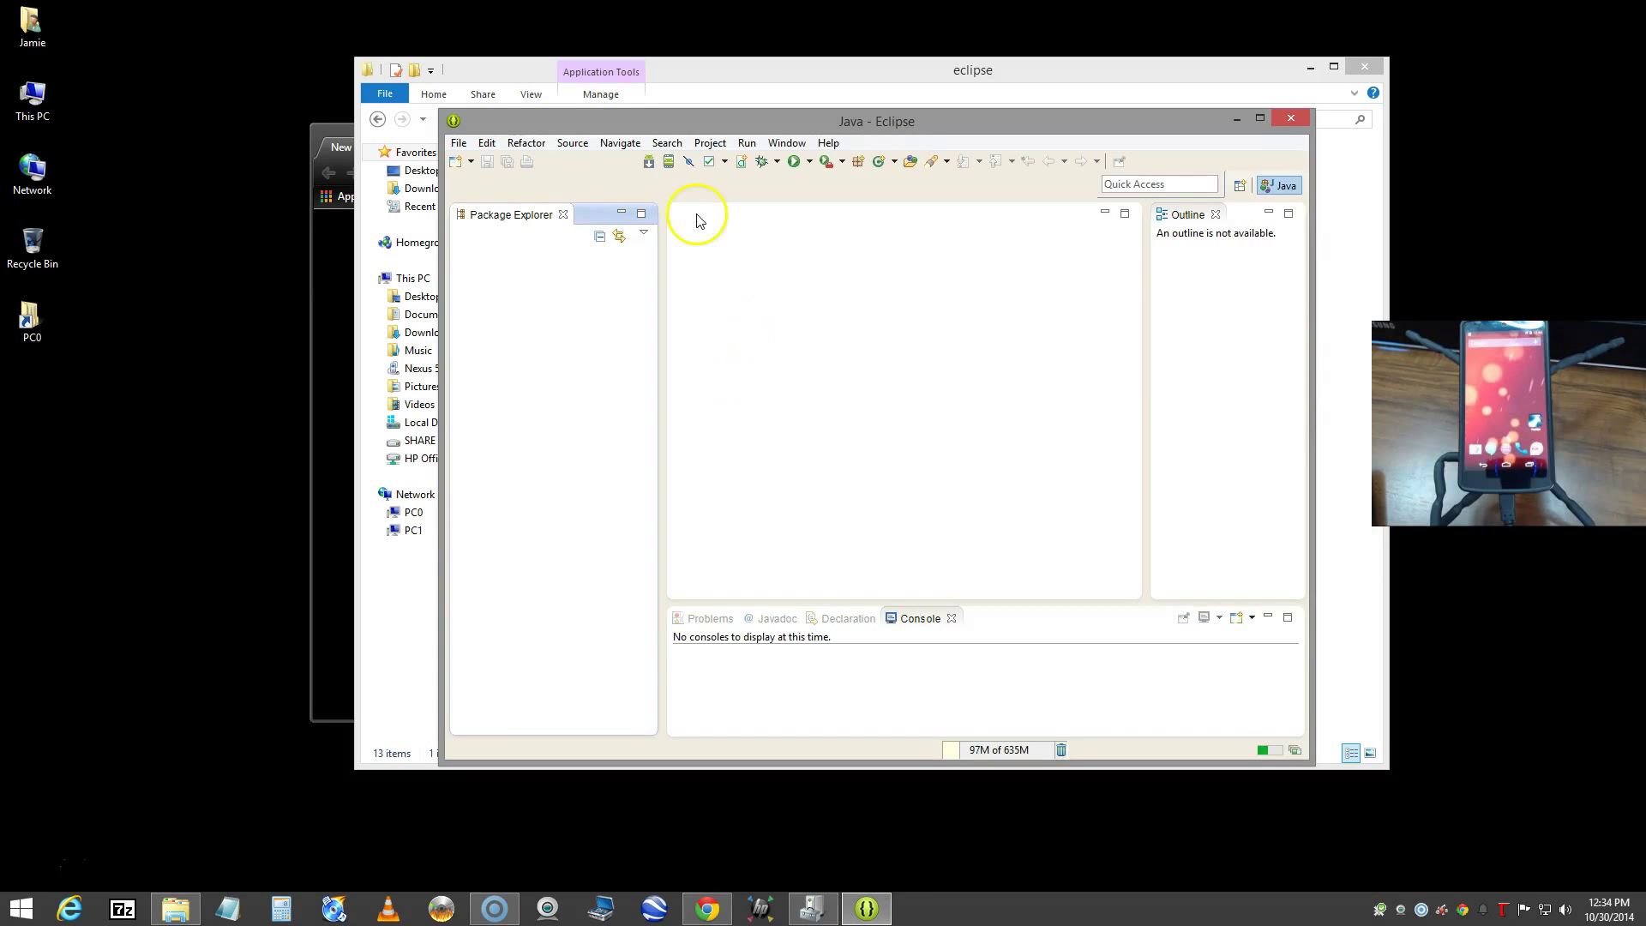
Open the Android SDK Manager and check the Google USB Driver package under Extras, leaving it unselected
click(649, 168)
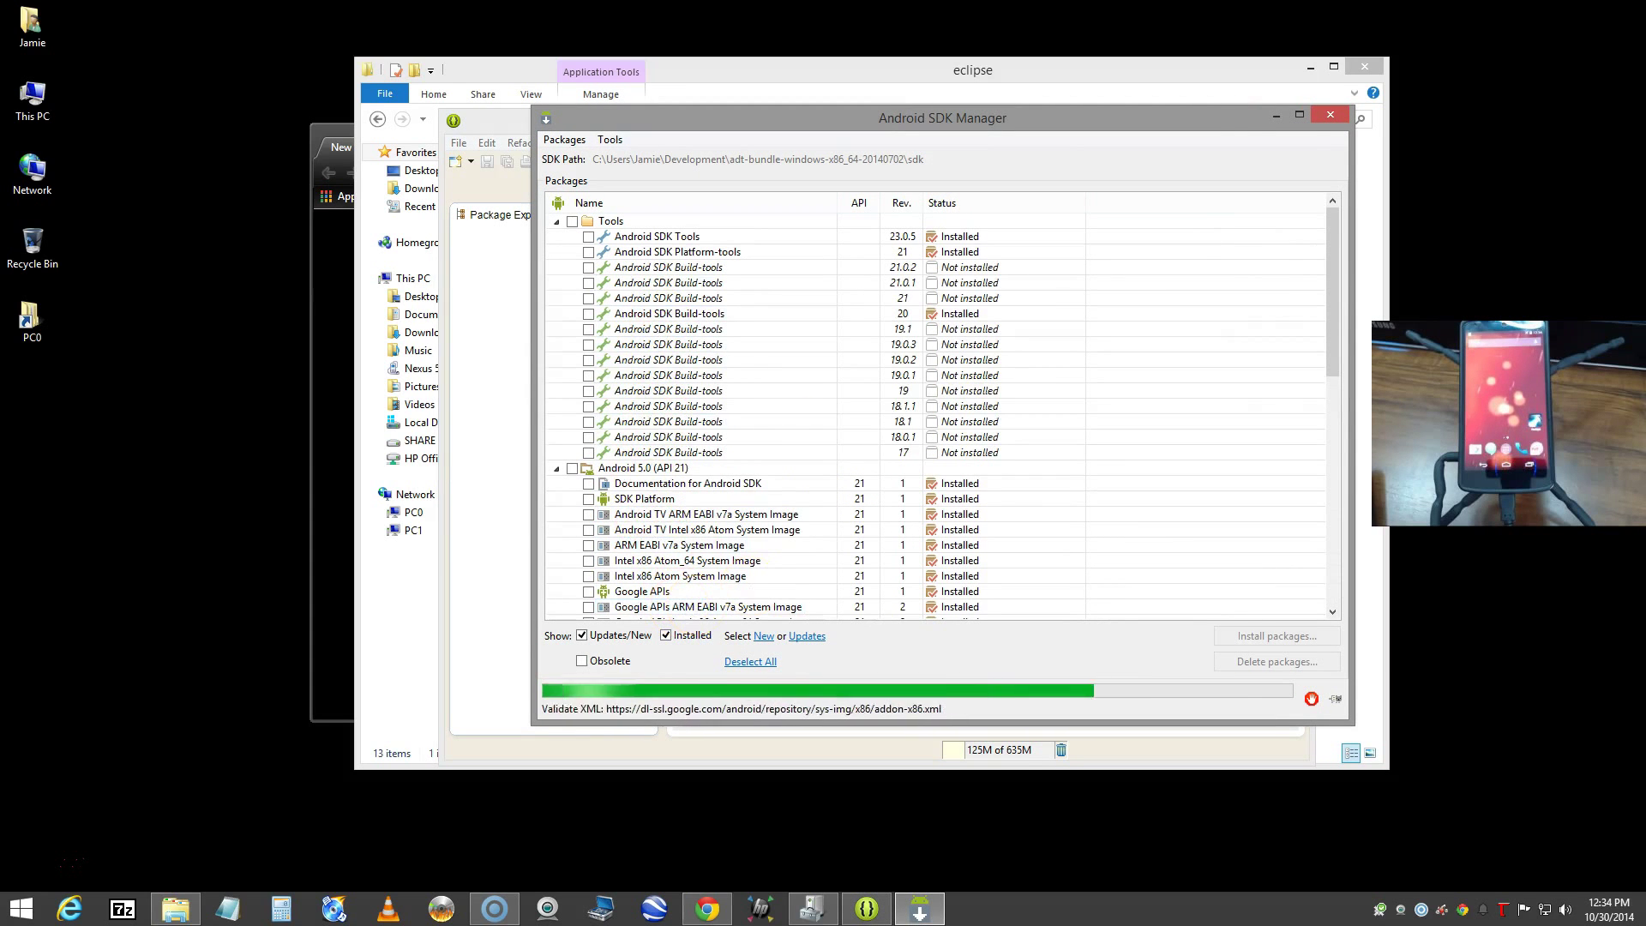
drag(1236, 120, 1082, 96)
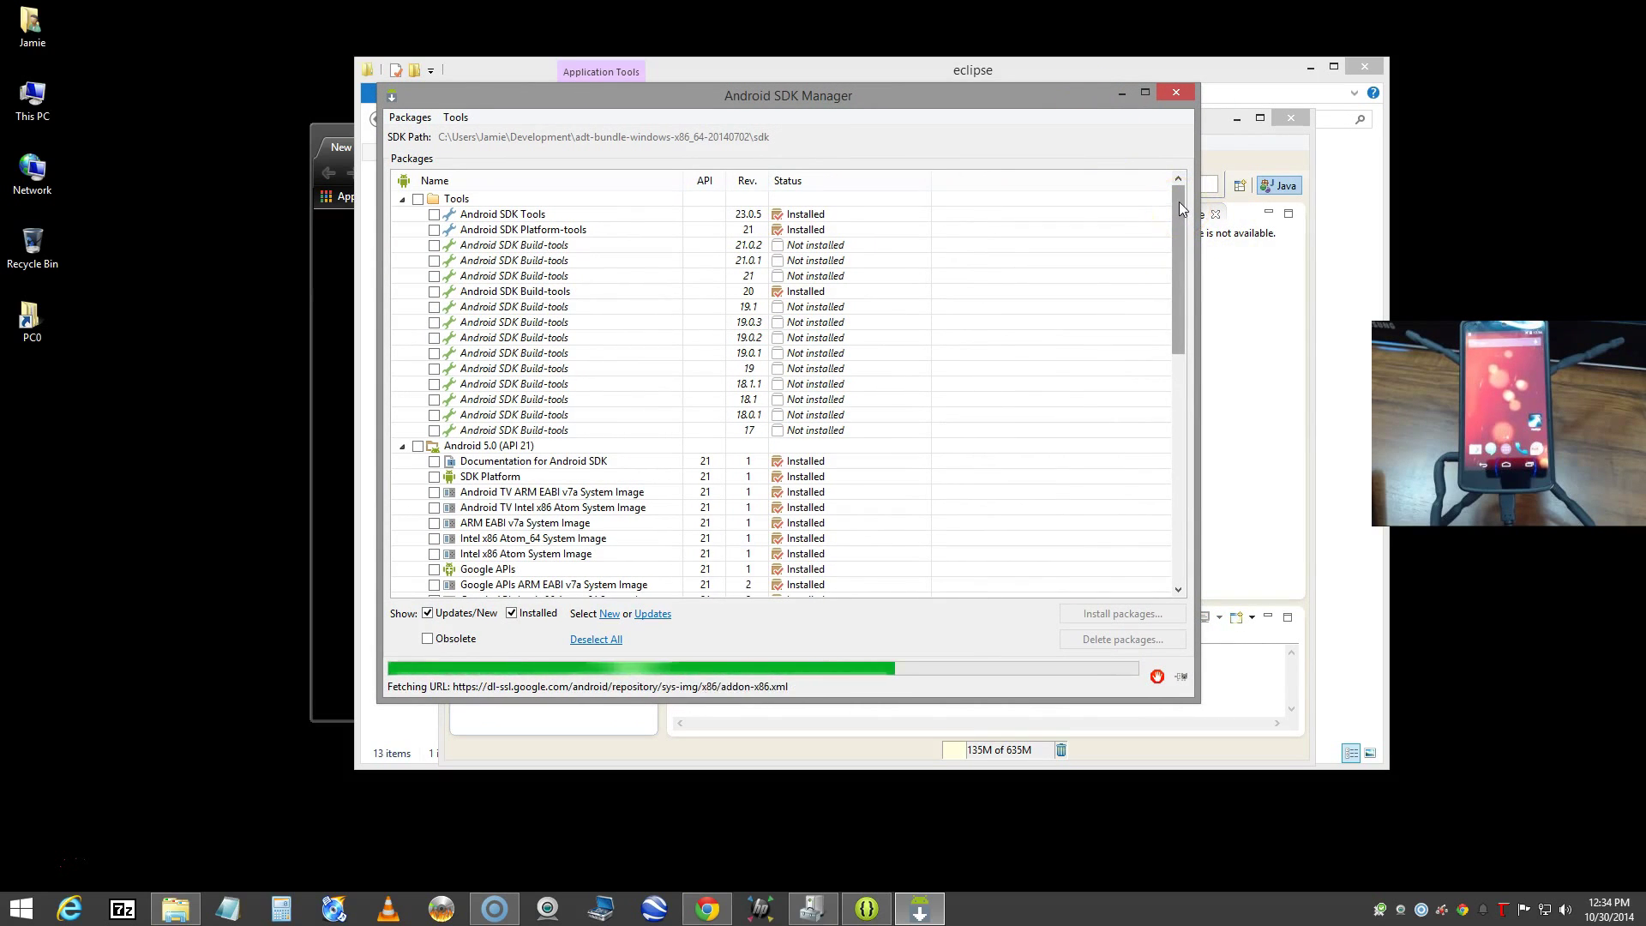
drag(1179, 200, 1044, 499)
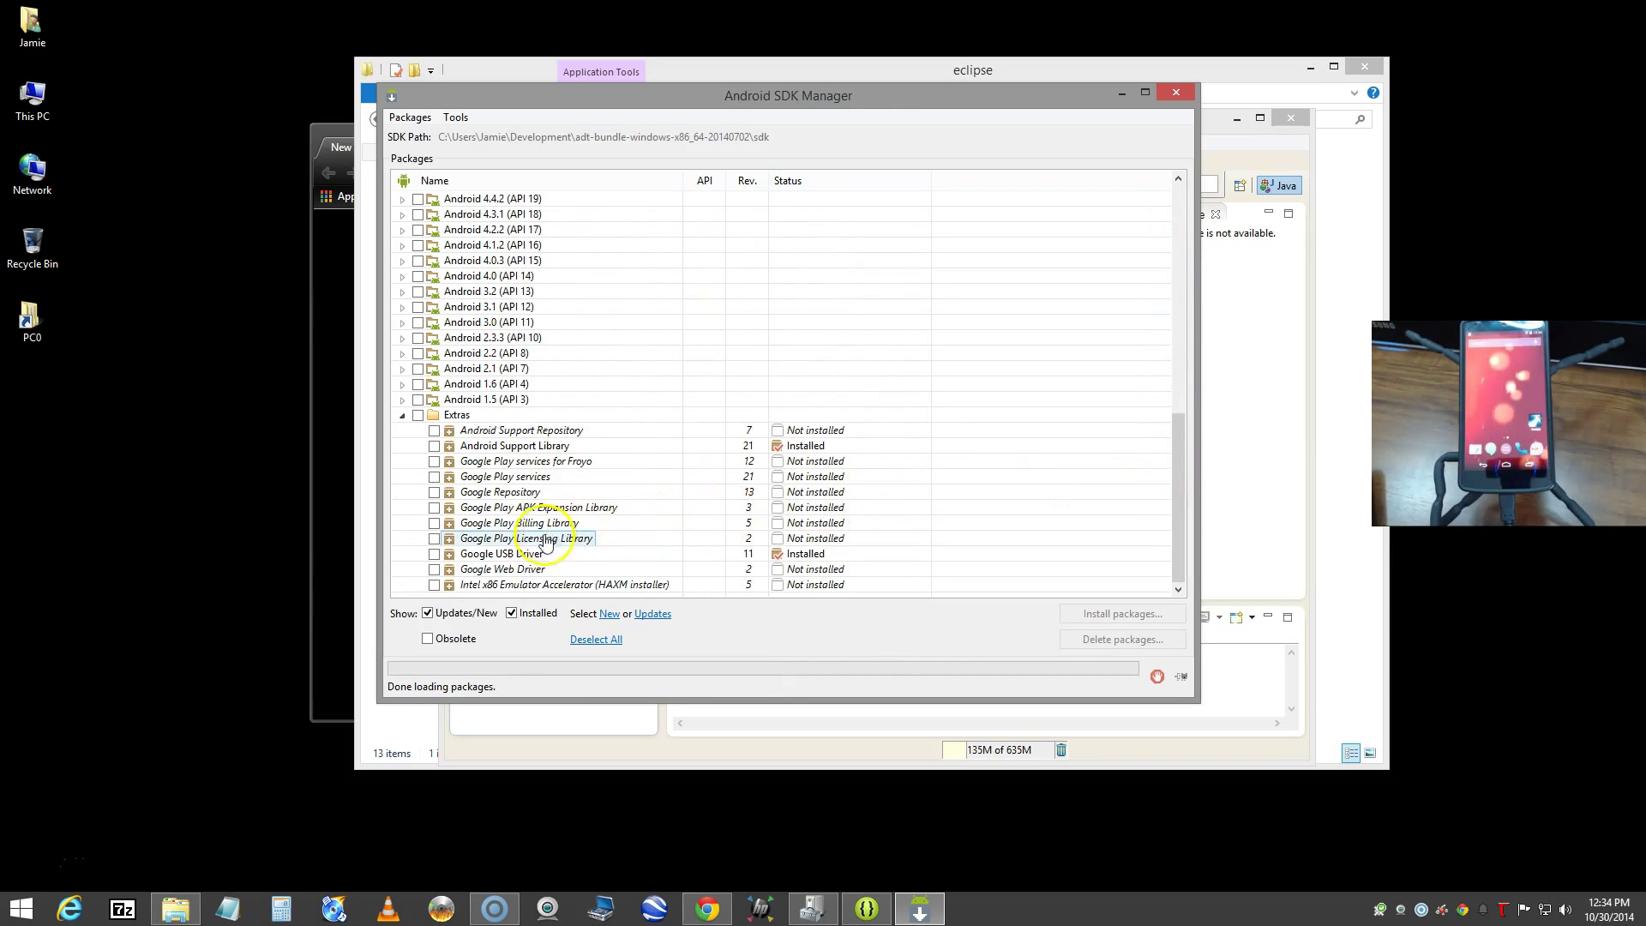
click(516, 433)
click(433, 554)
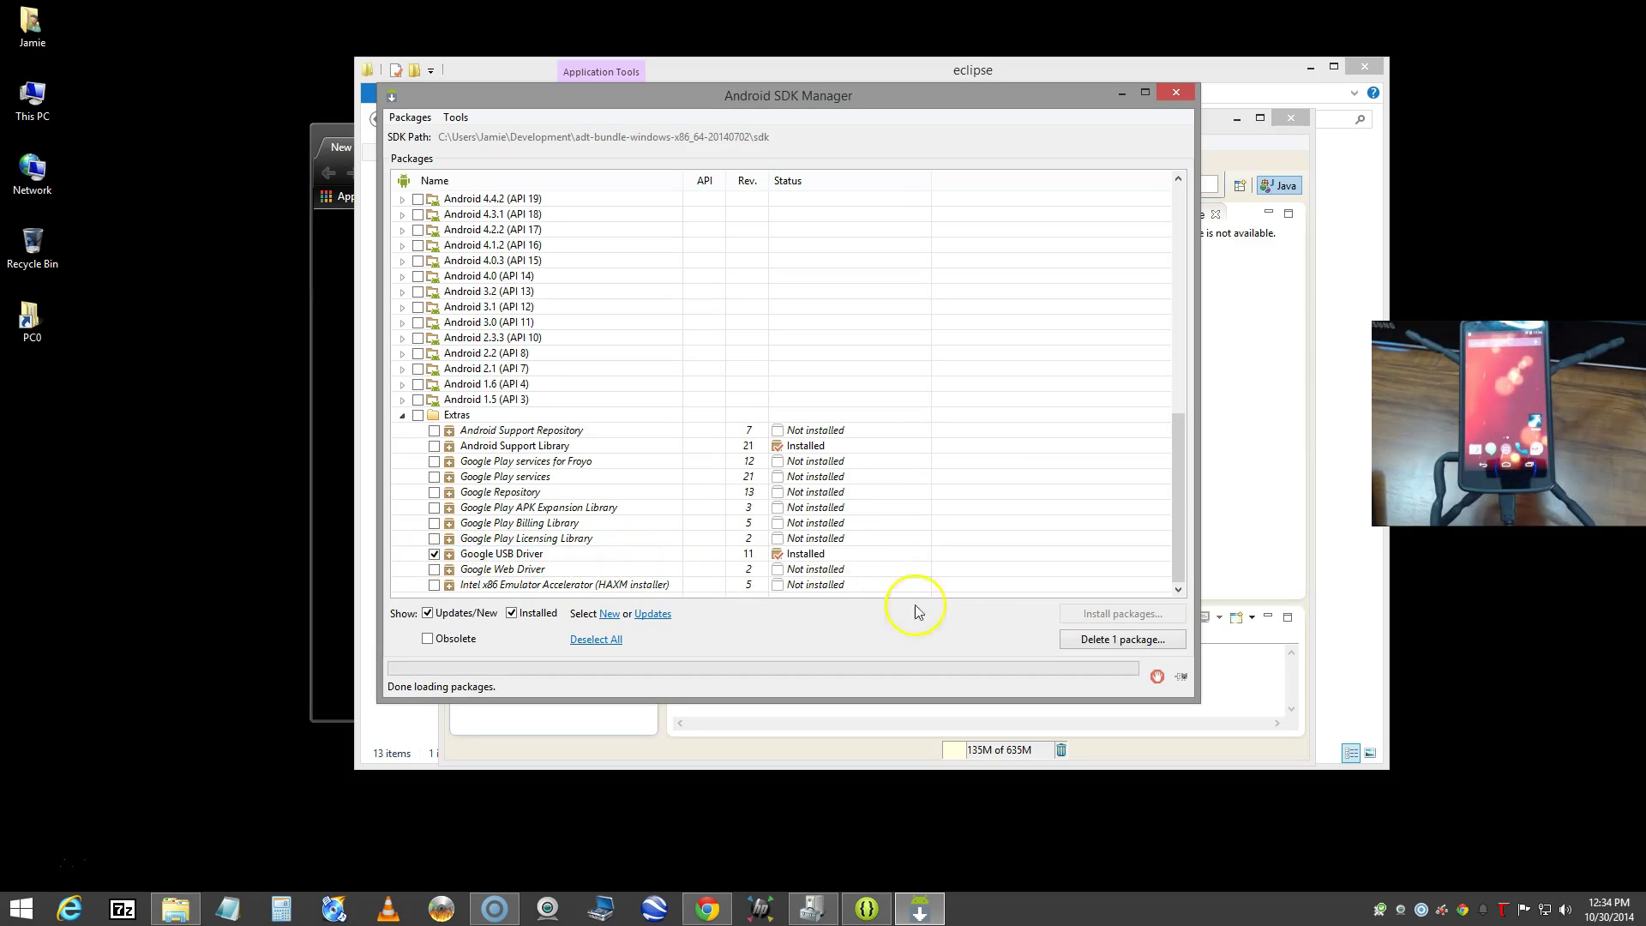
click(433, 553)
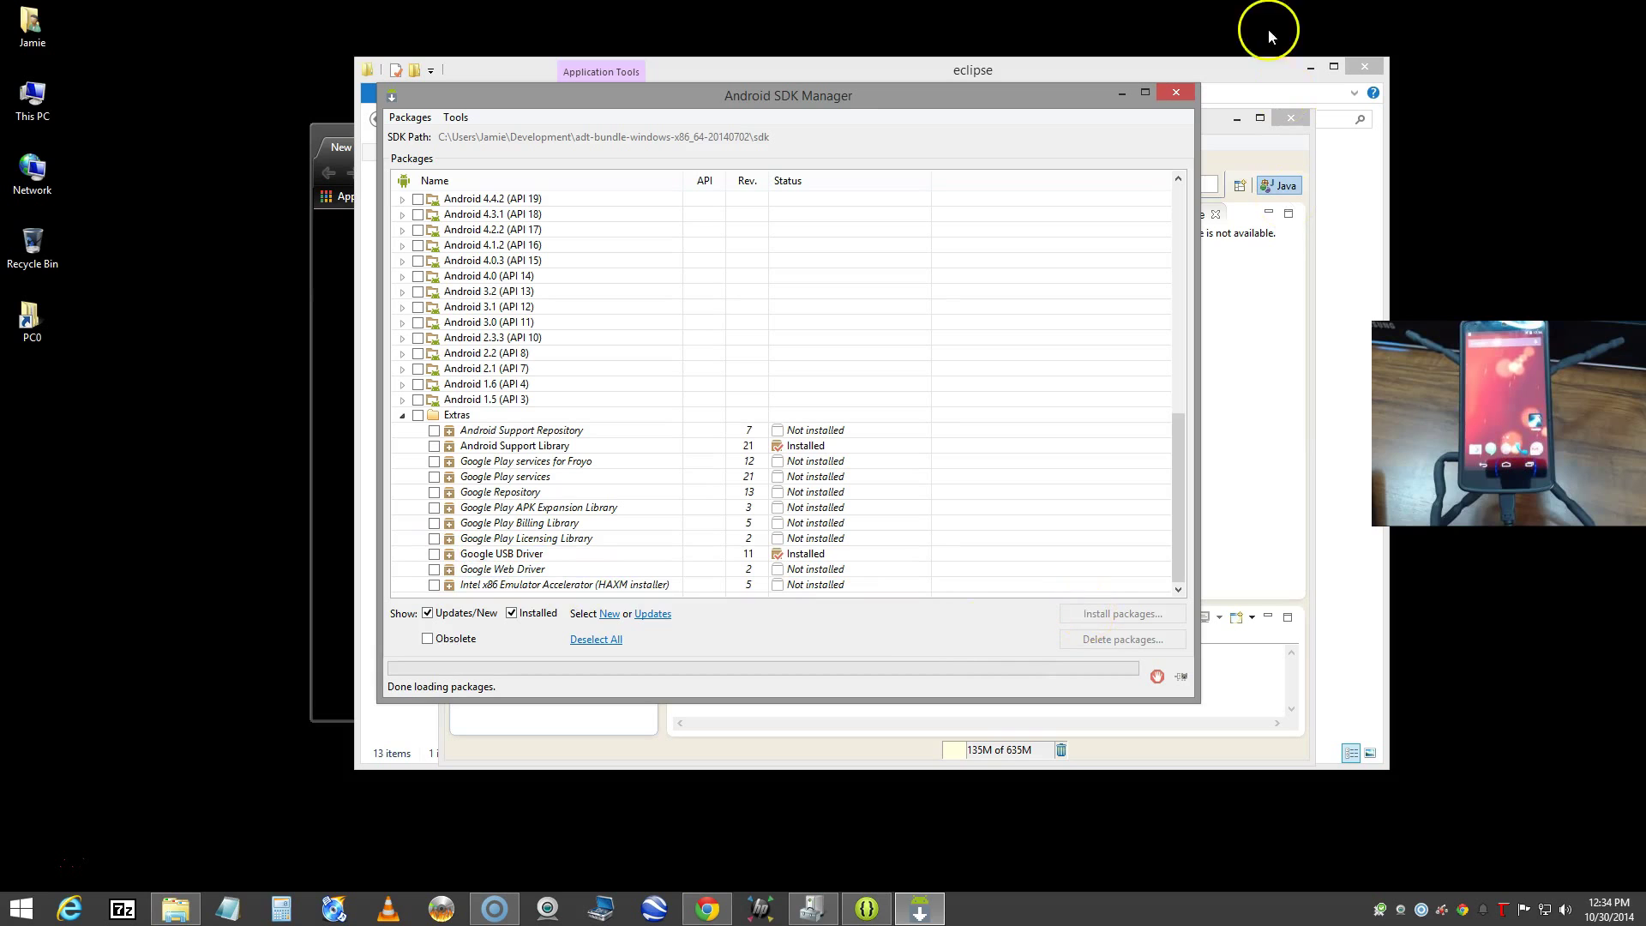
Close the Android SDK Manager and exit Eclipse
click(1177, 92)
click(1289, 119)
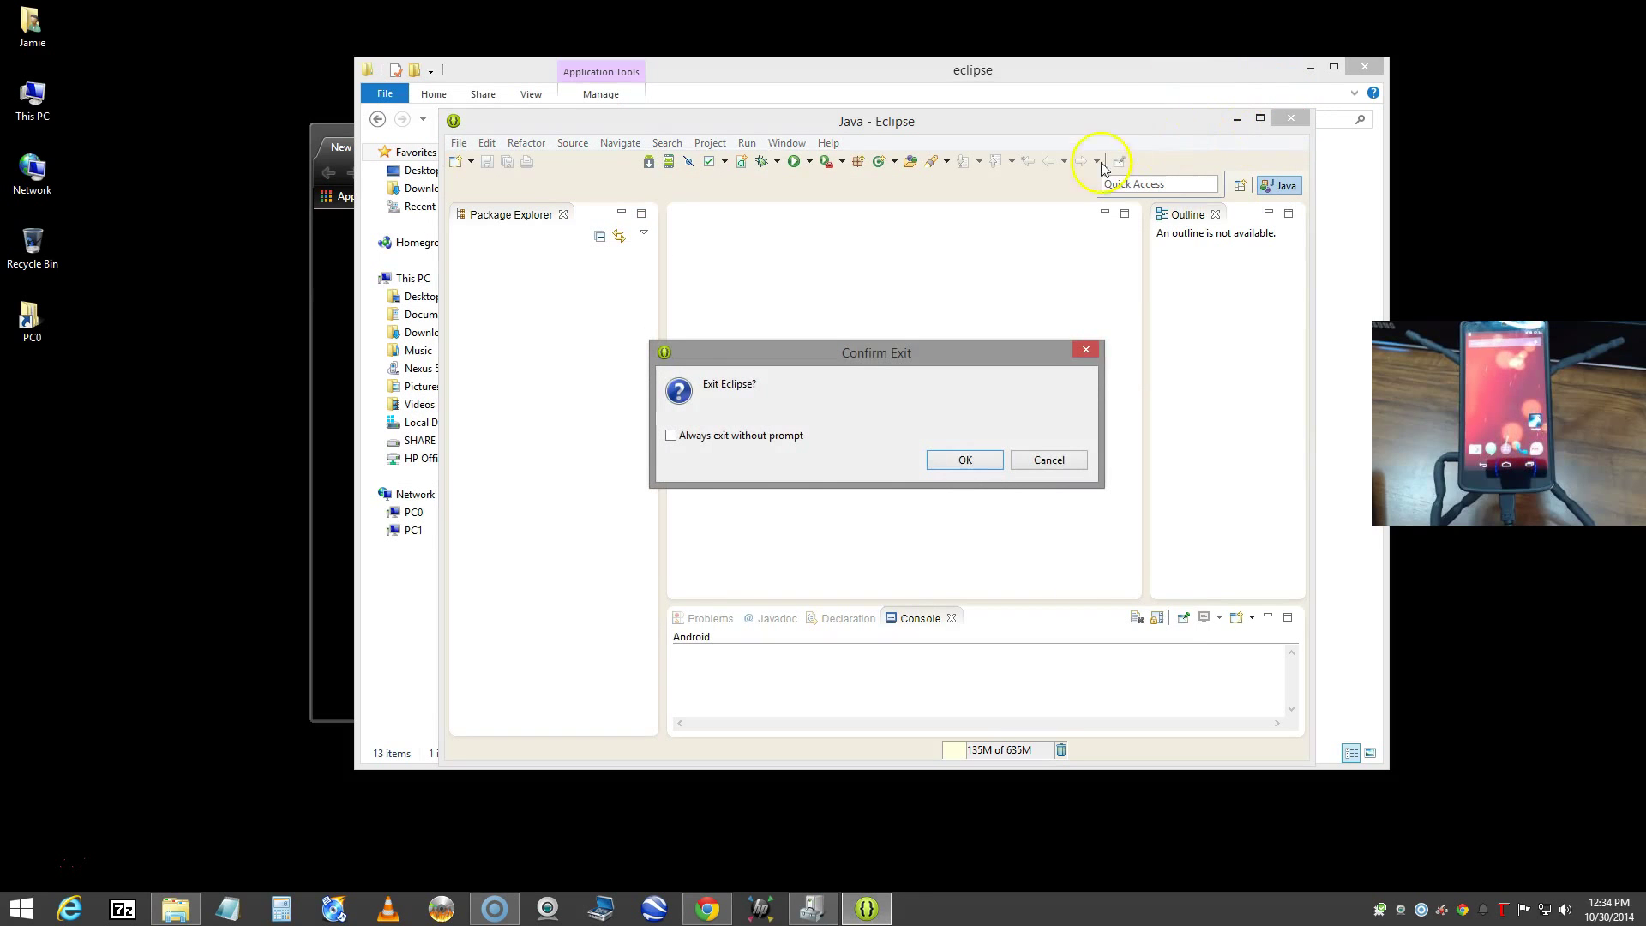
click(964, 462)
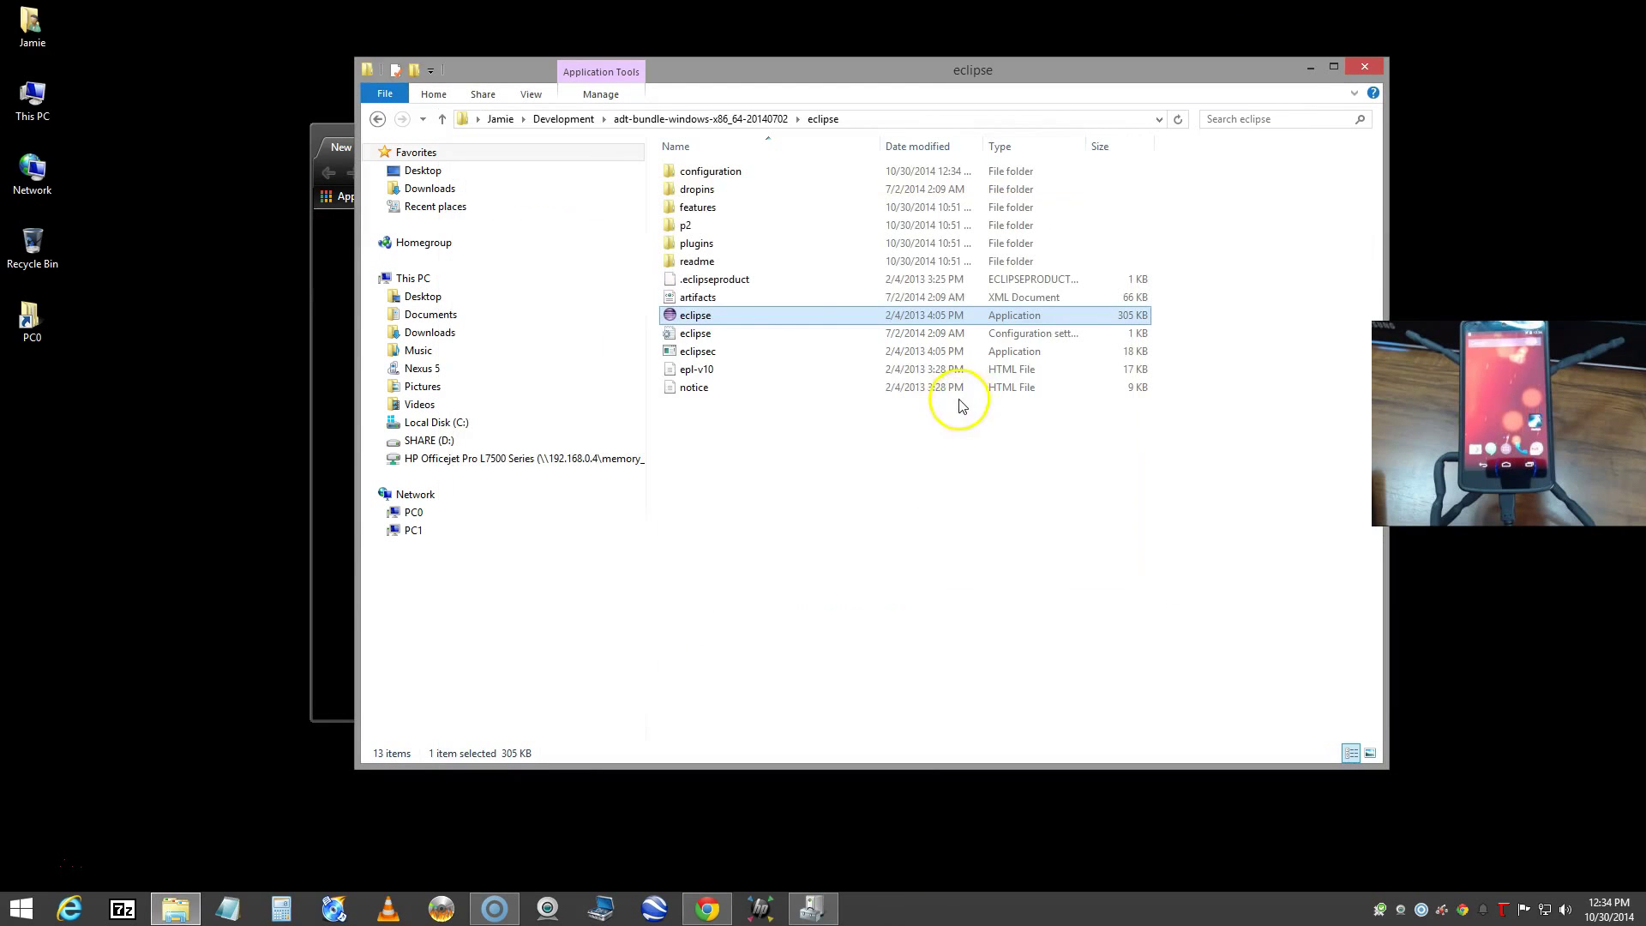
View the google folder under sdk > extras in the adt-bundle folder, and close the File Explorer window
click(378, 119)
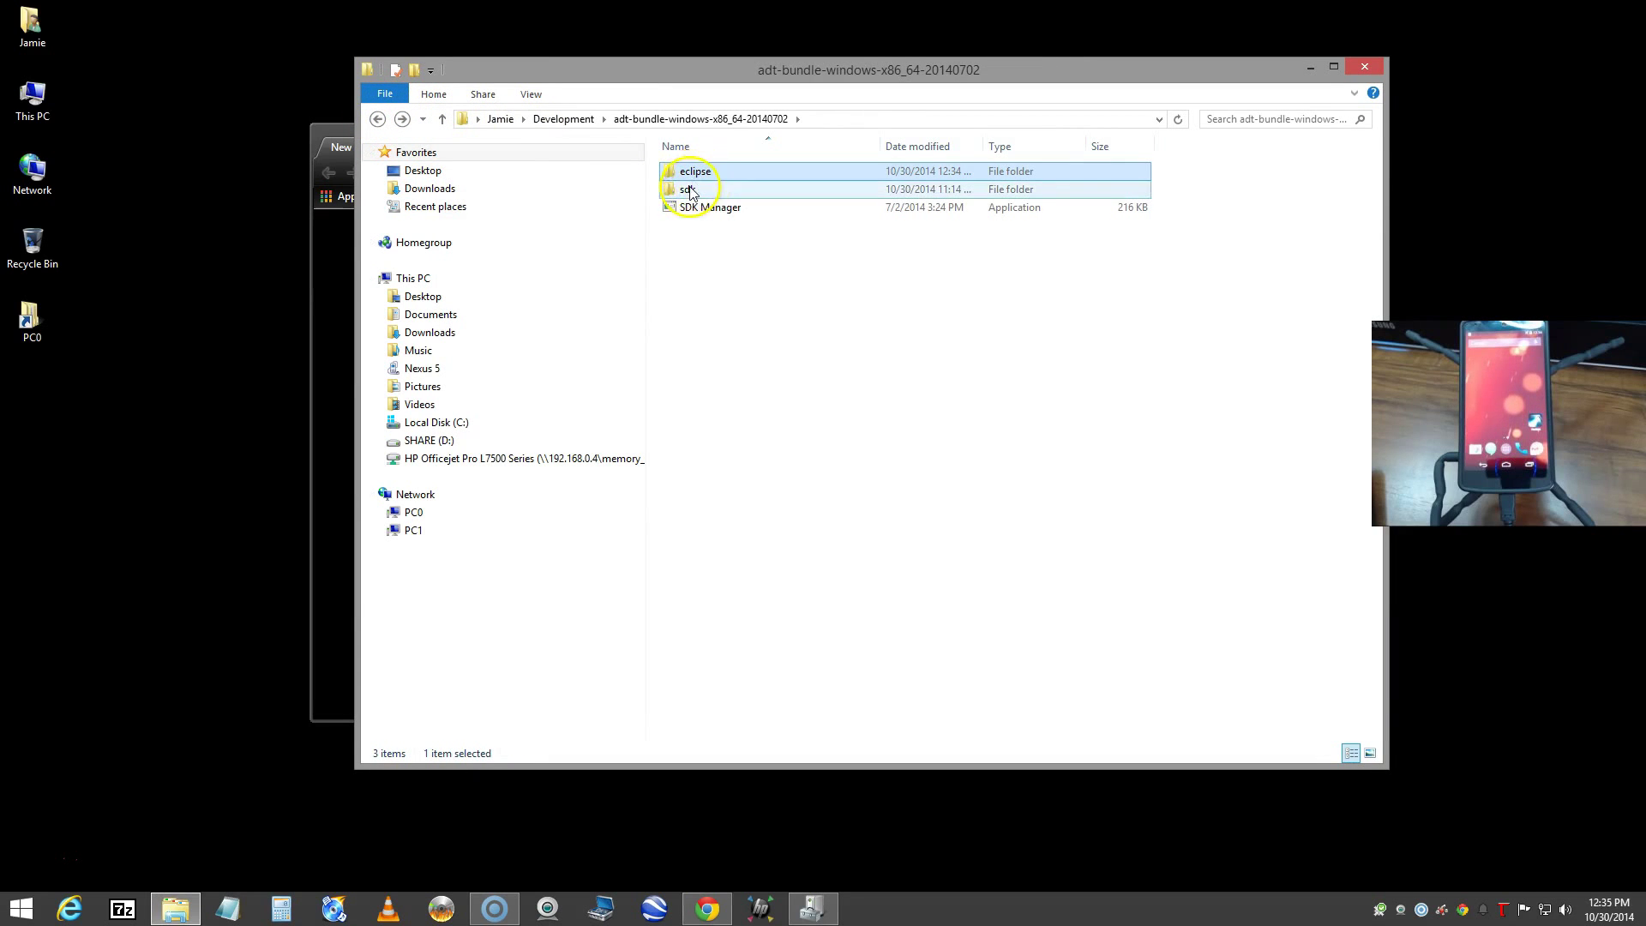
double_click(694, 194)
double_click(705, 228)
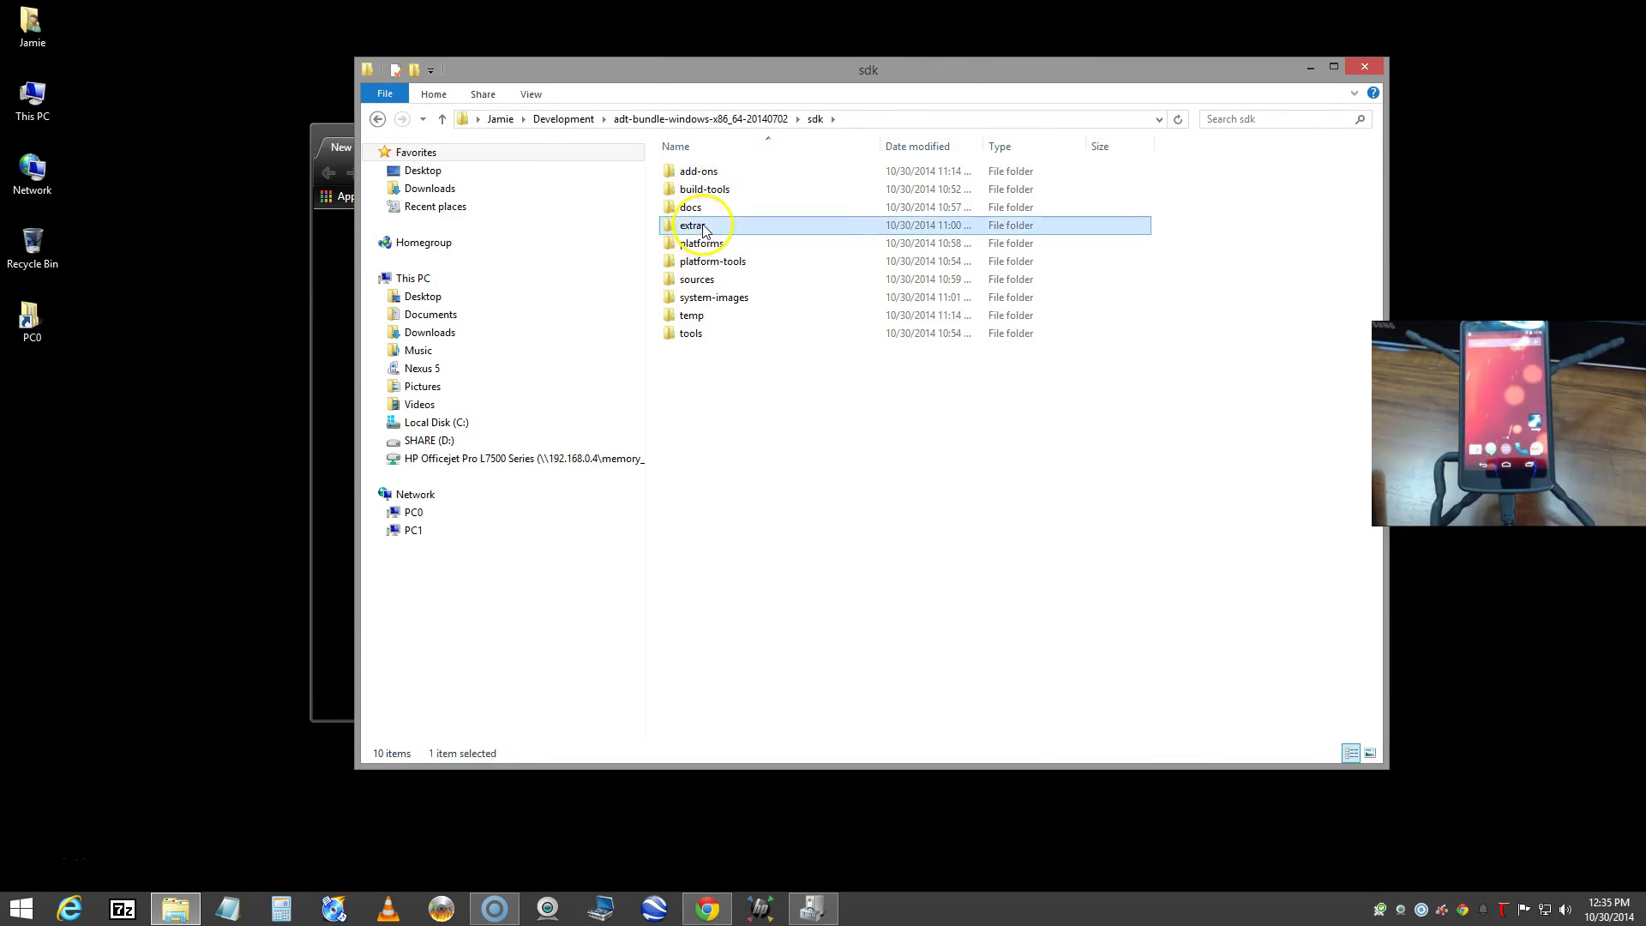
double_click(696, 189)
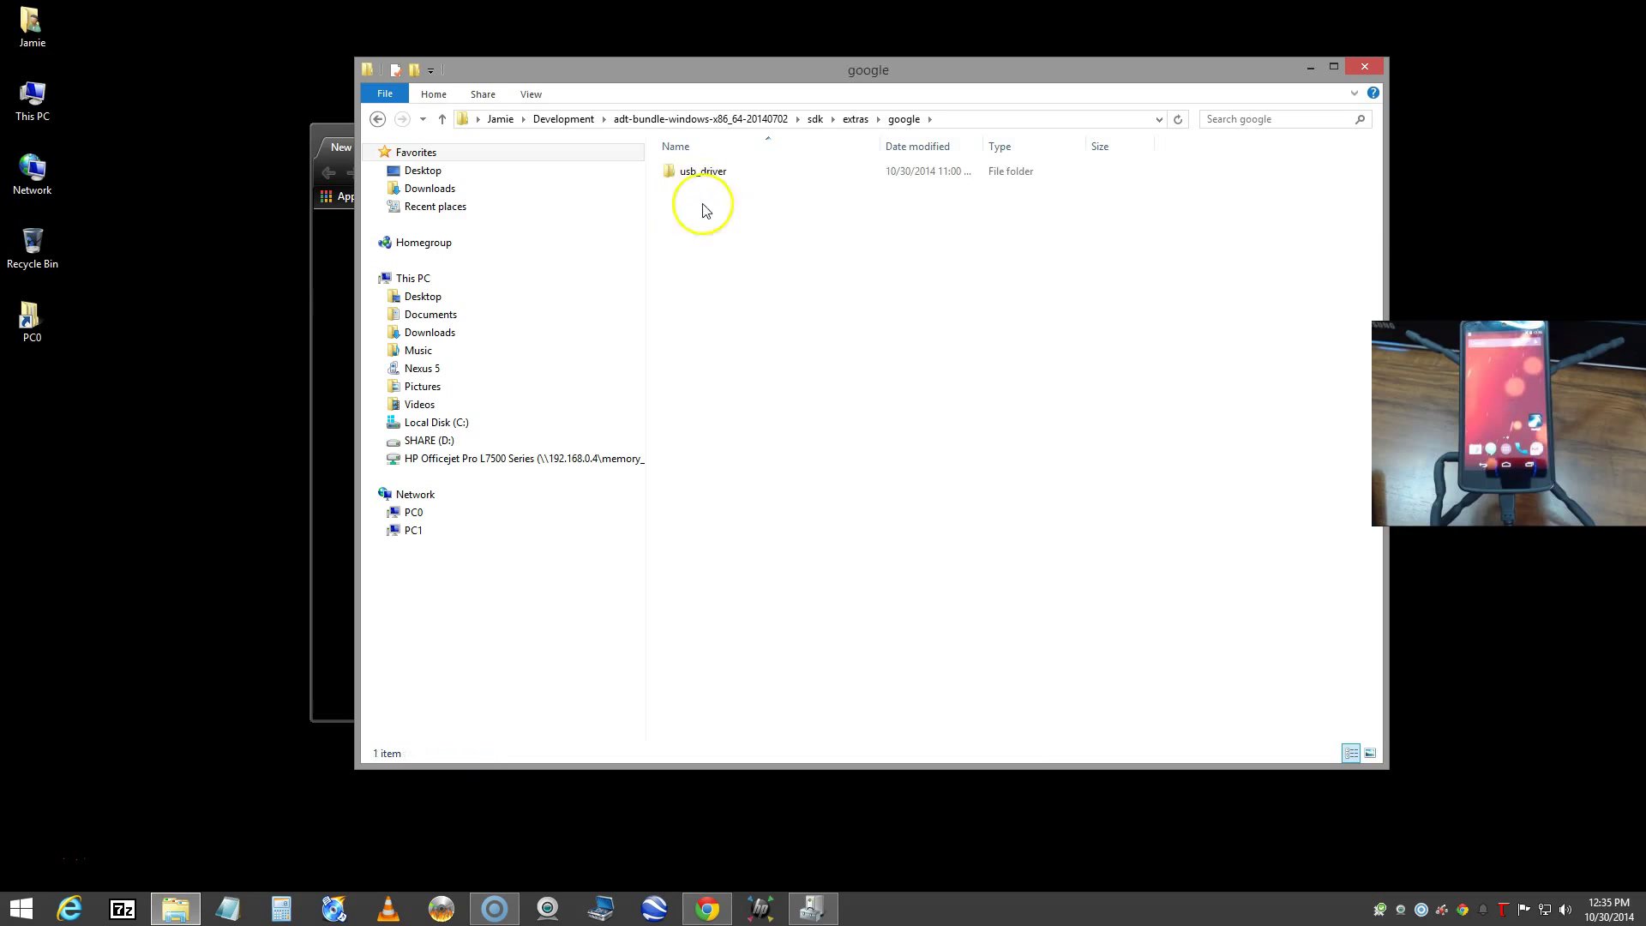
click(1375, 67)
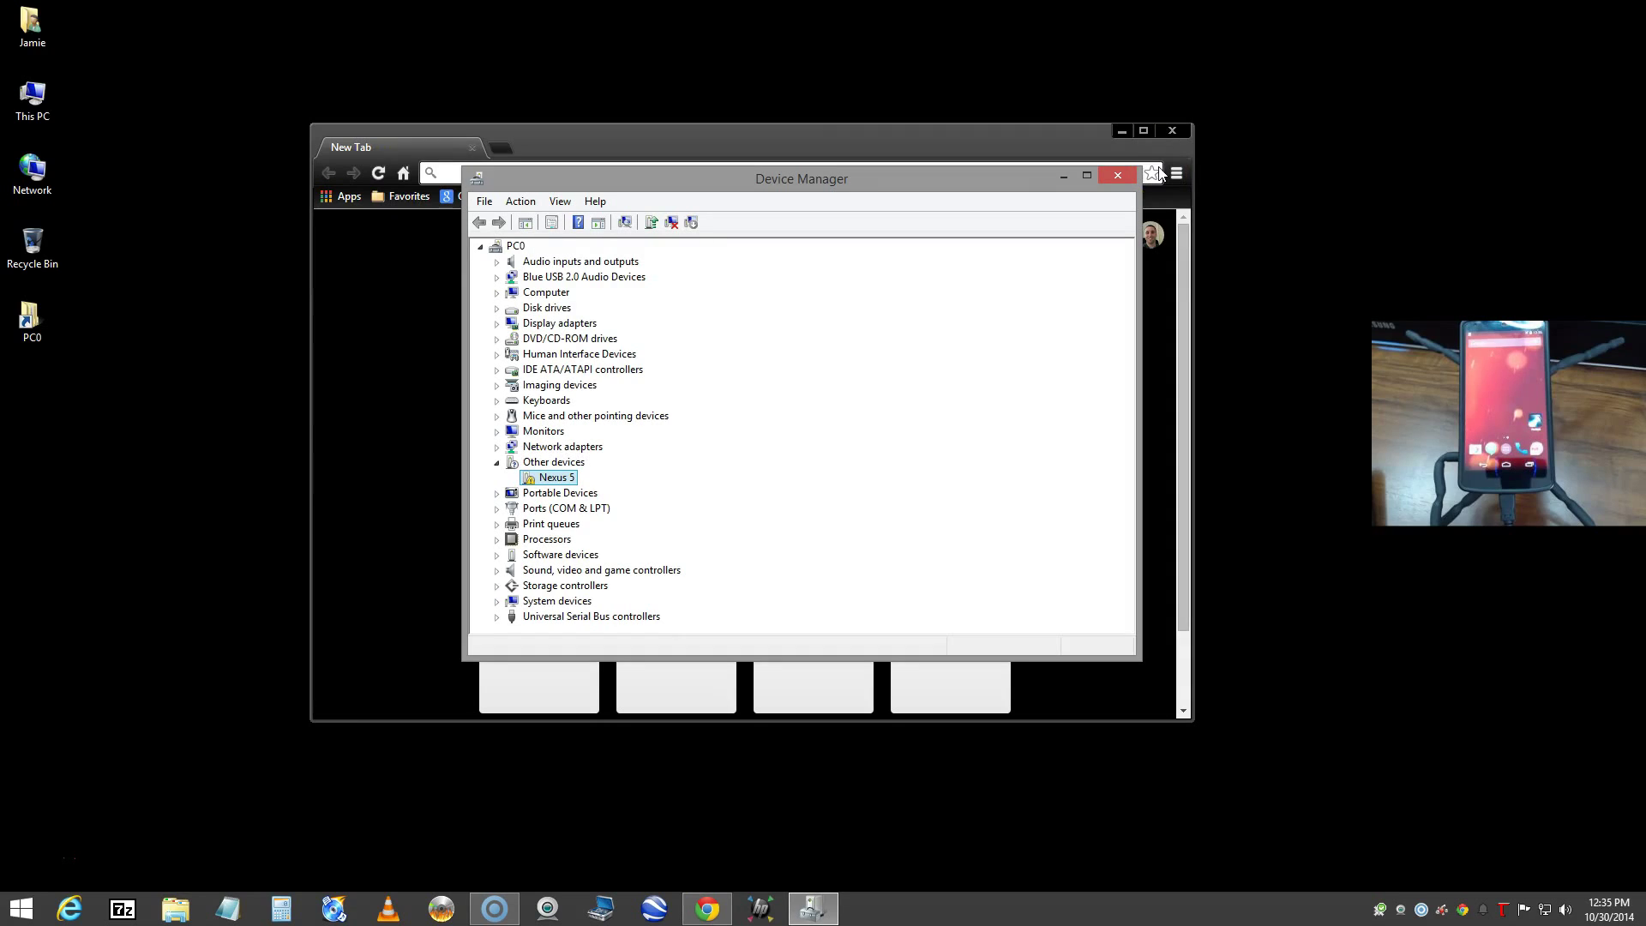
Start a driver software update for the Nexus 5 under Other devices and browse the computer for the driver folder
click(558, 480)
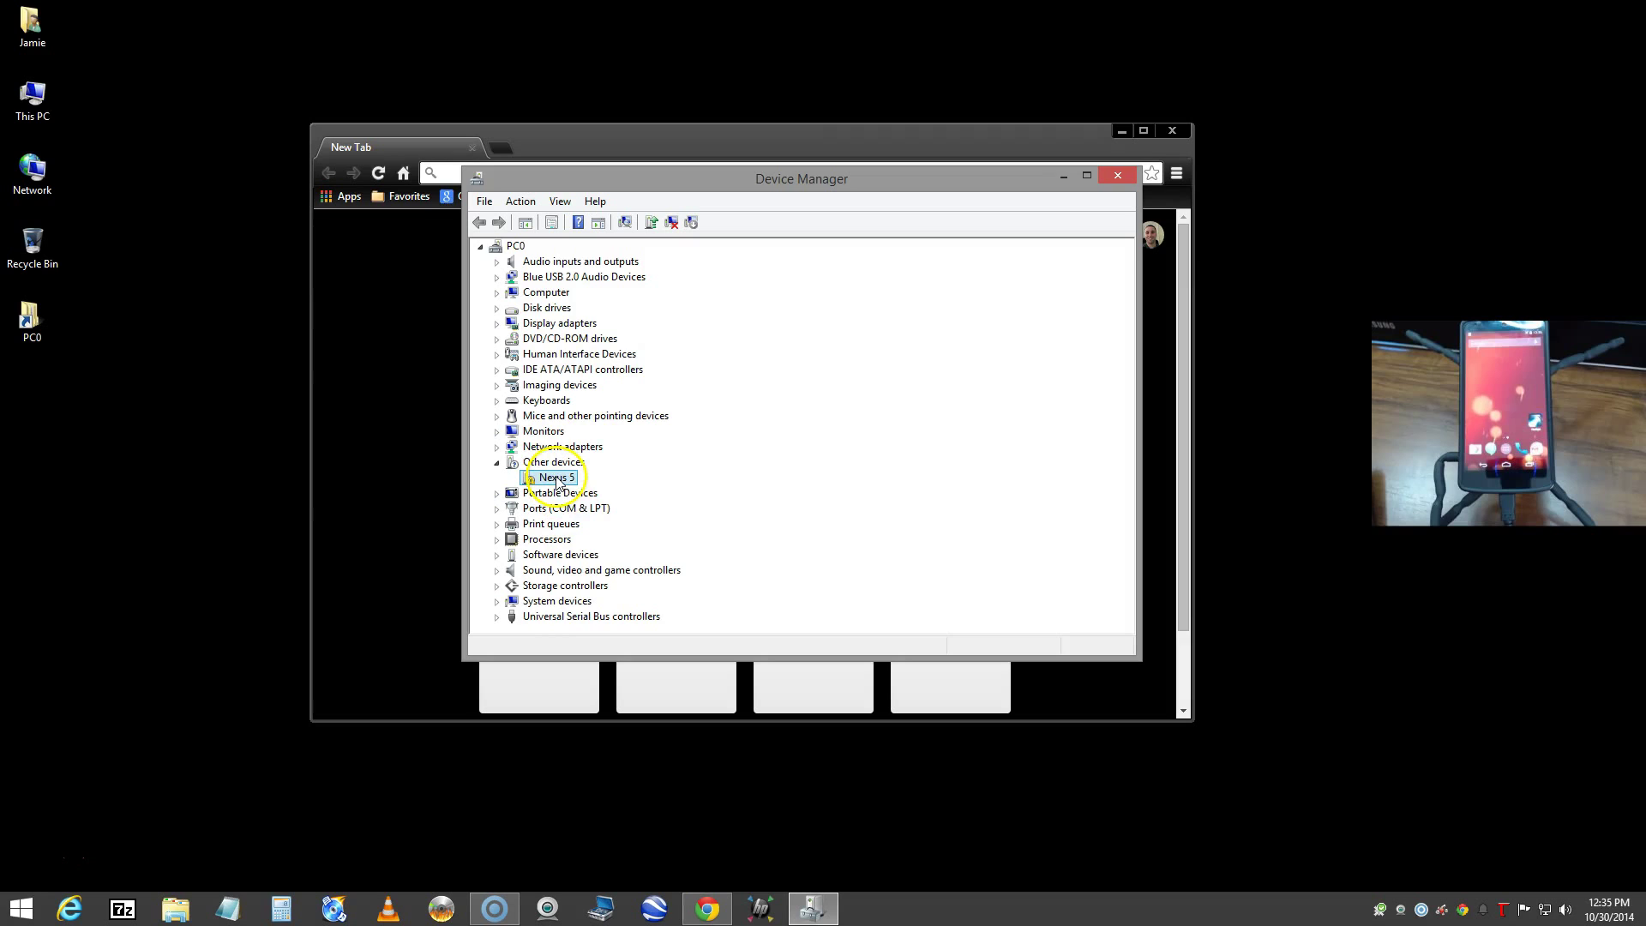
right_click(561, 481)
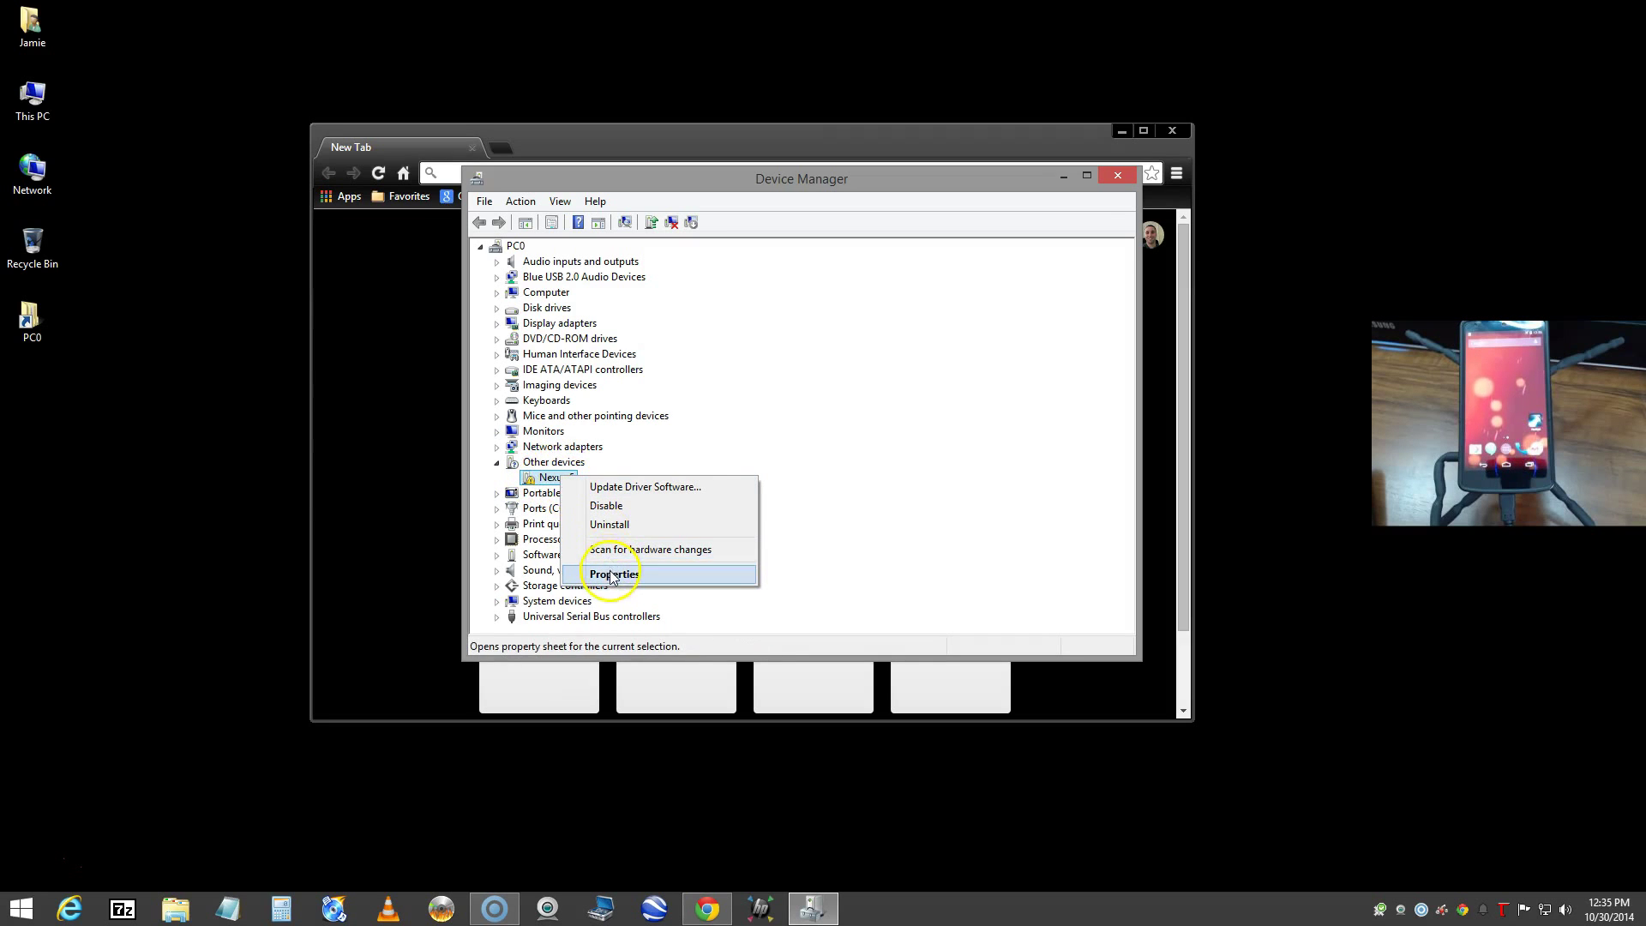
click(632, 487)
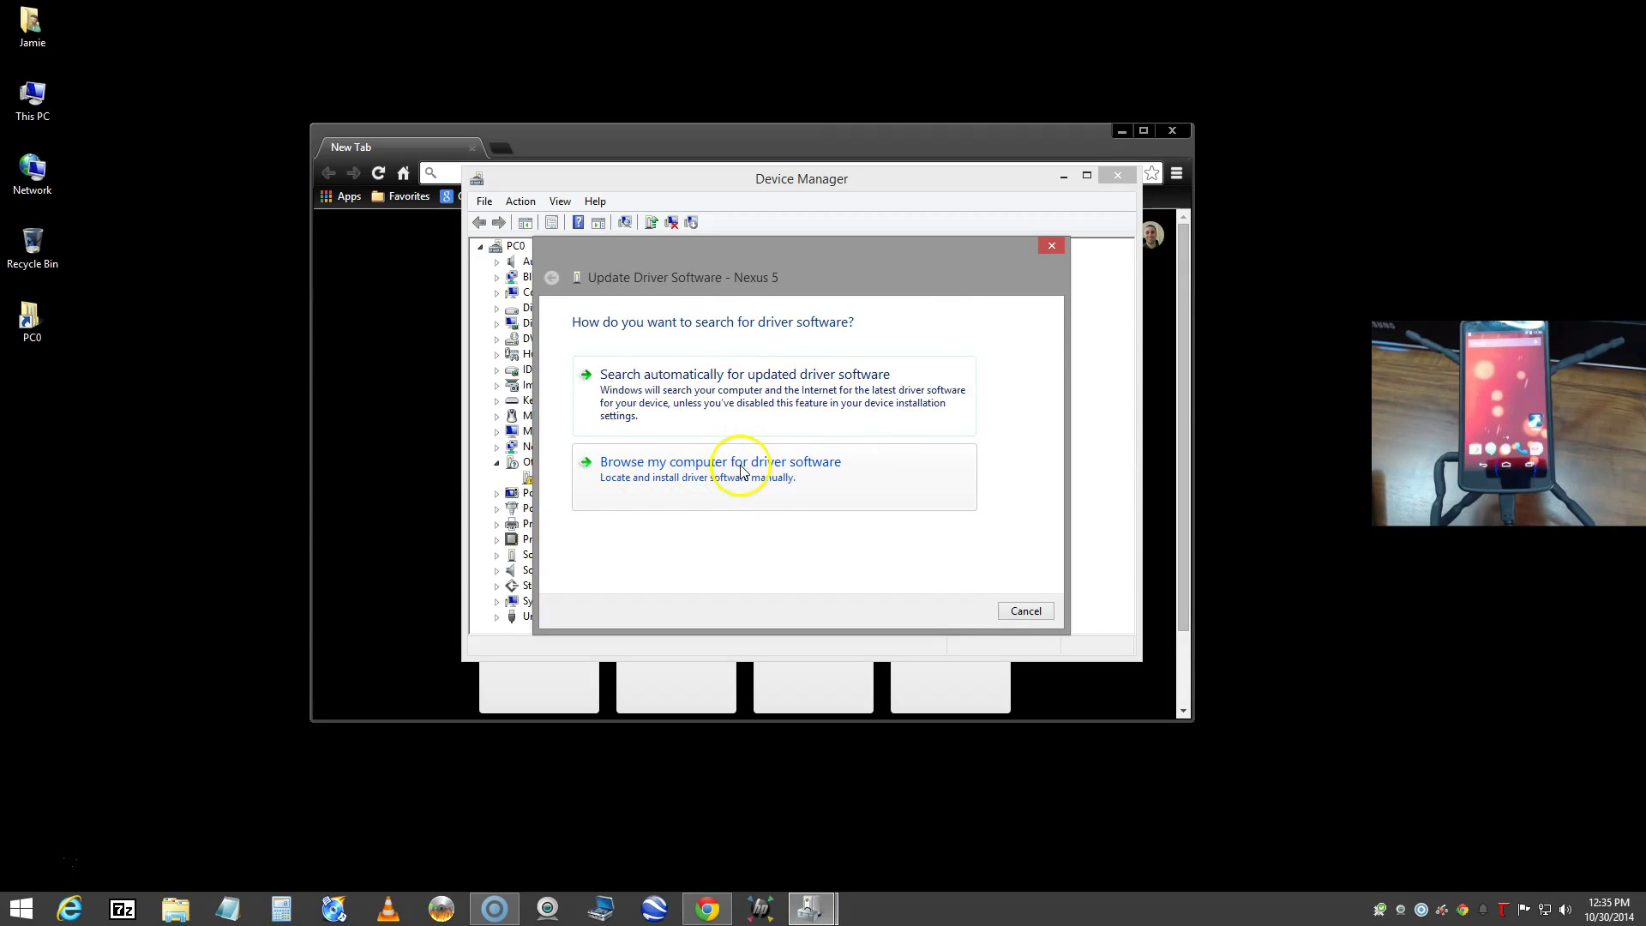
click(733, 470)
click(934, 386)
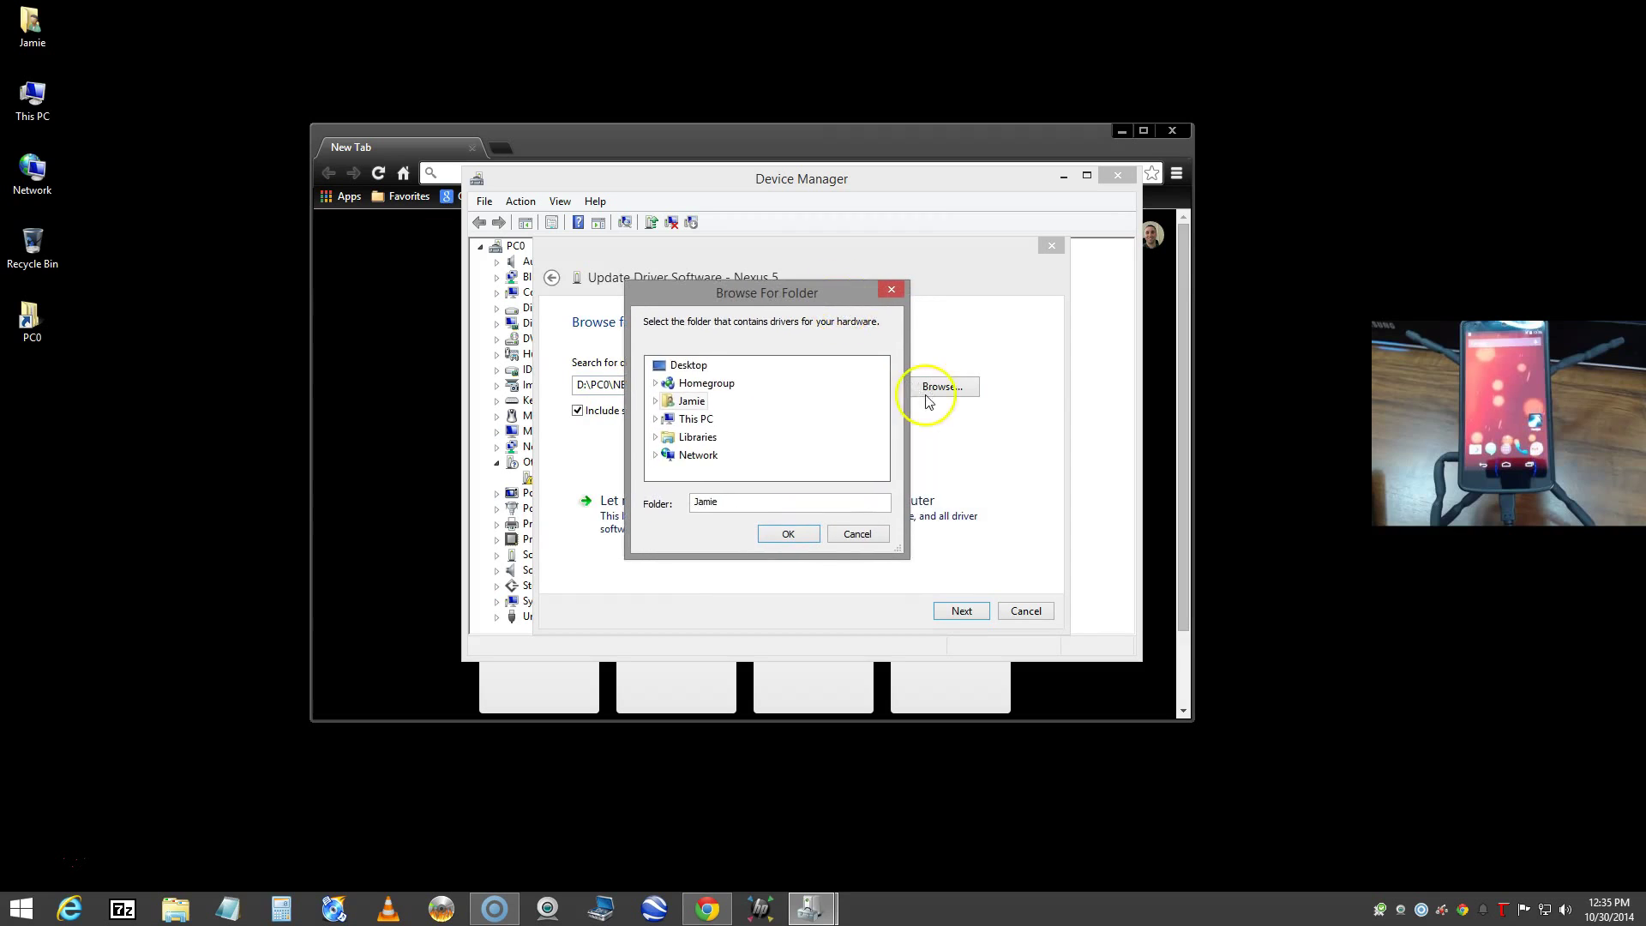
click(656, 401)
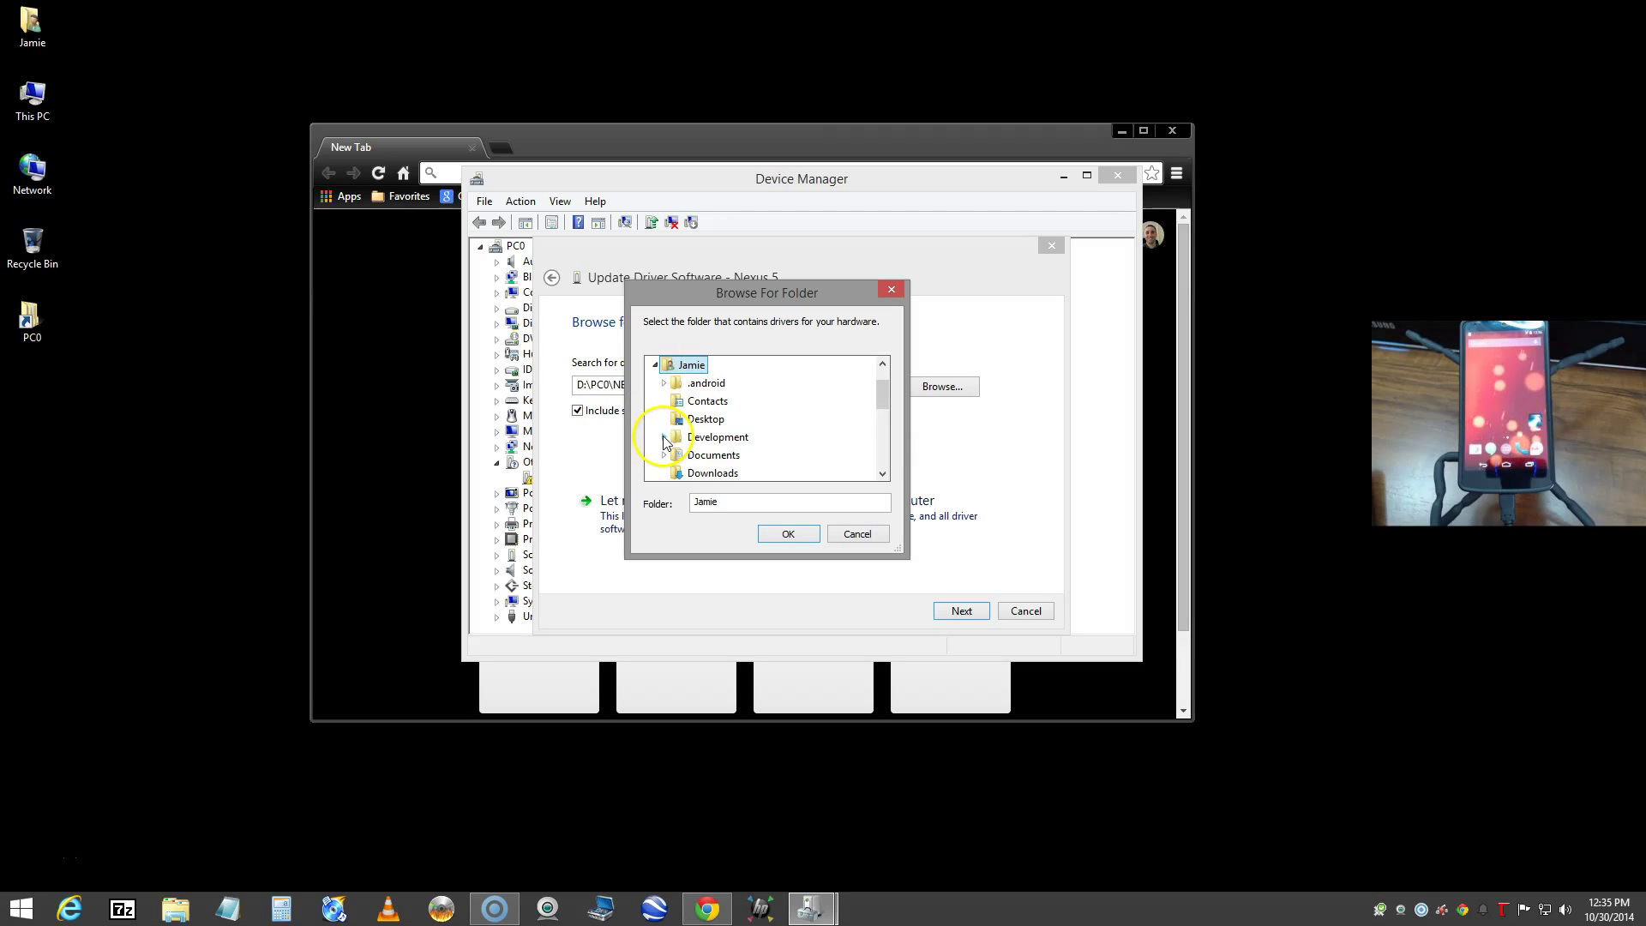
click(665, 438)
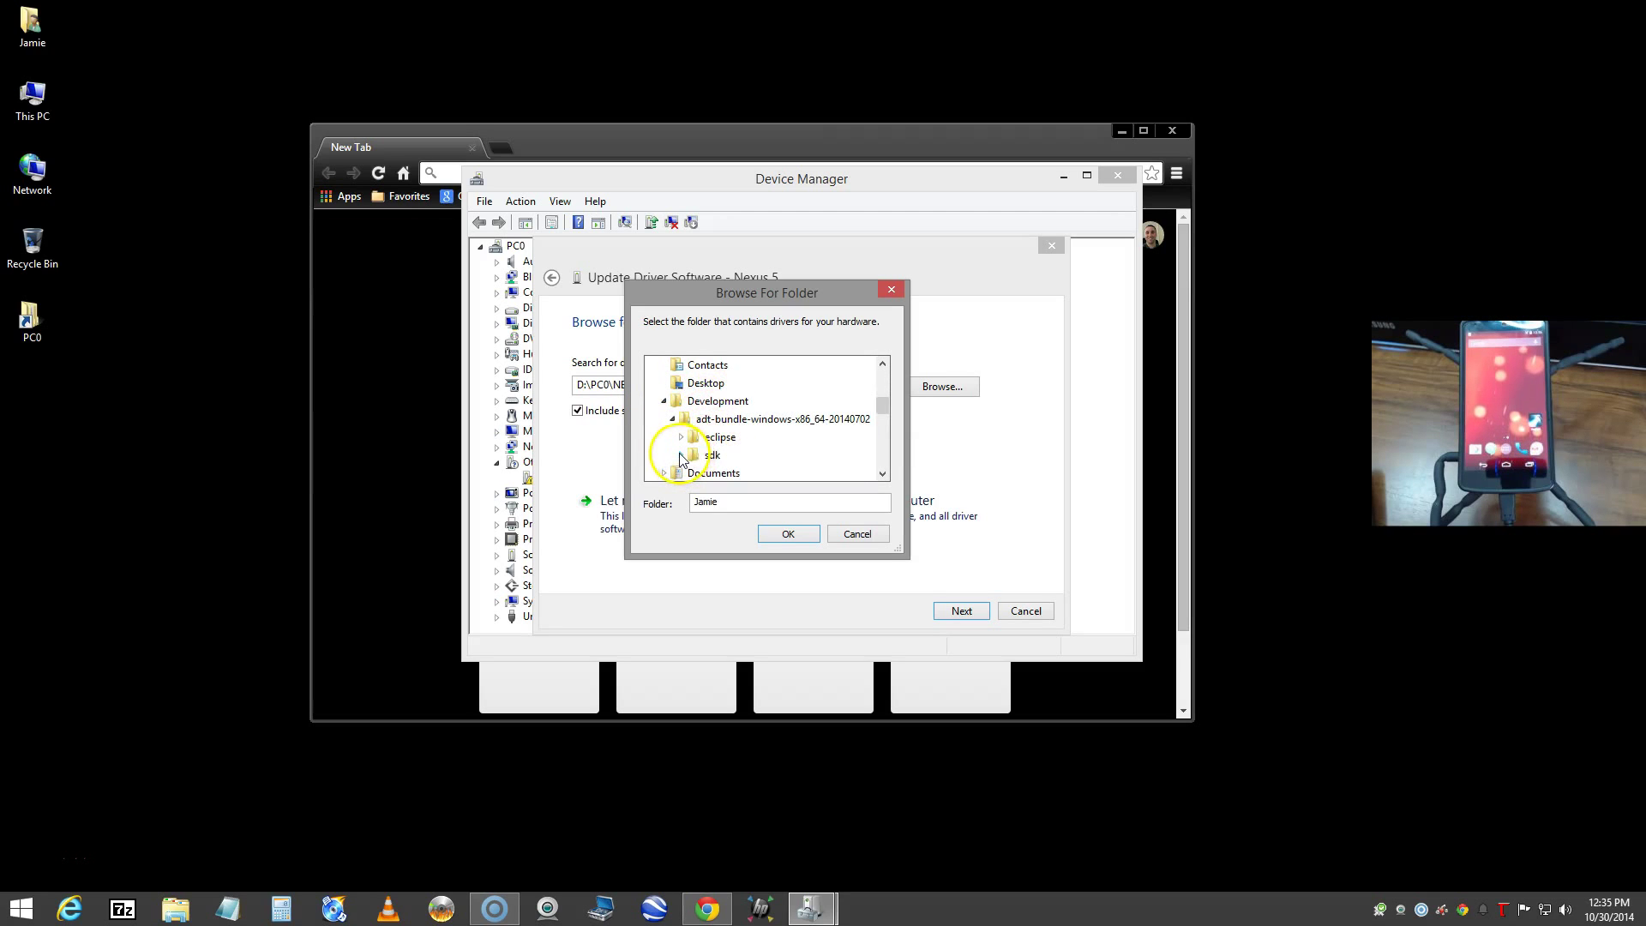
click(682, 455)
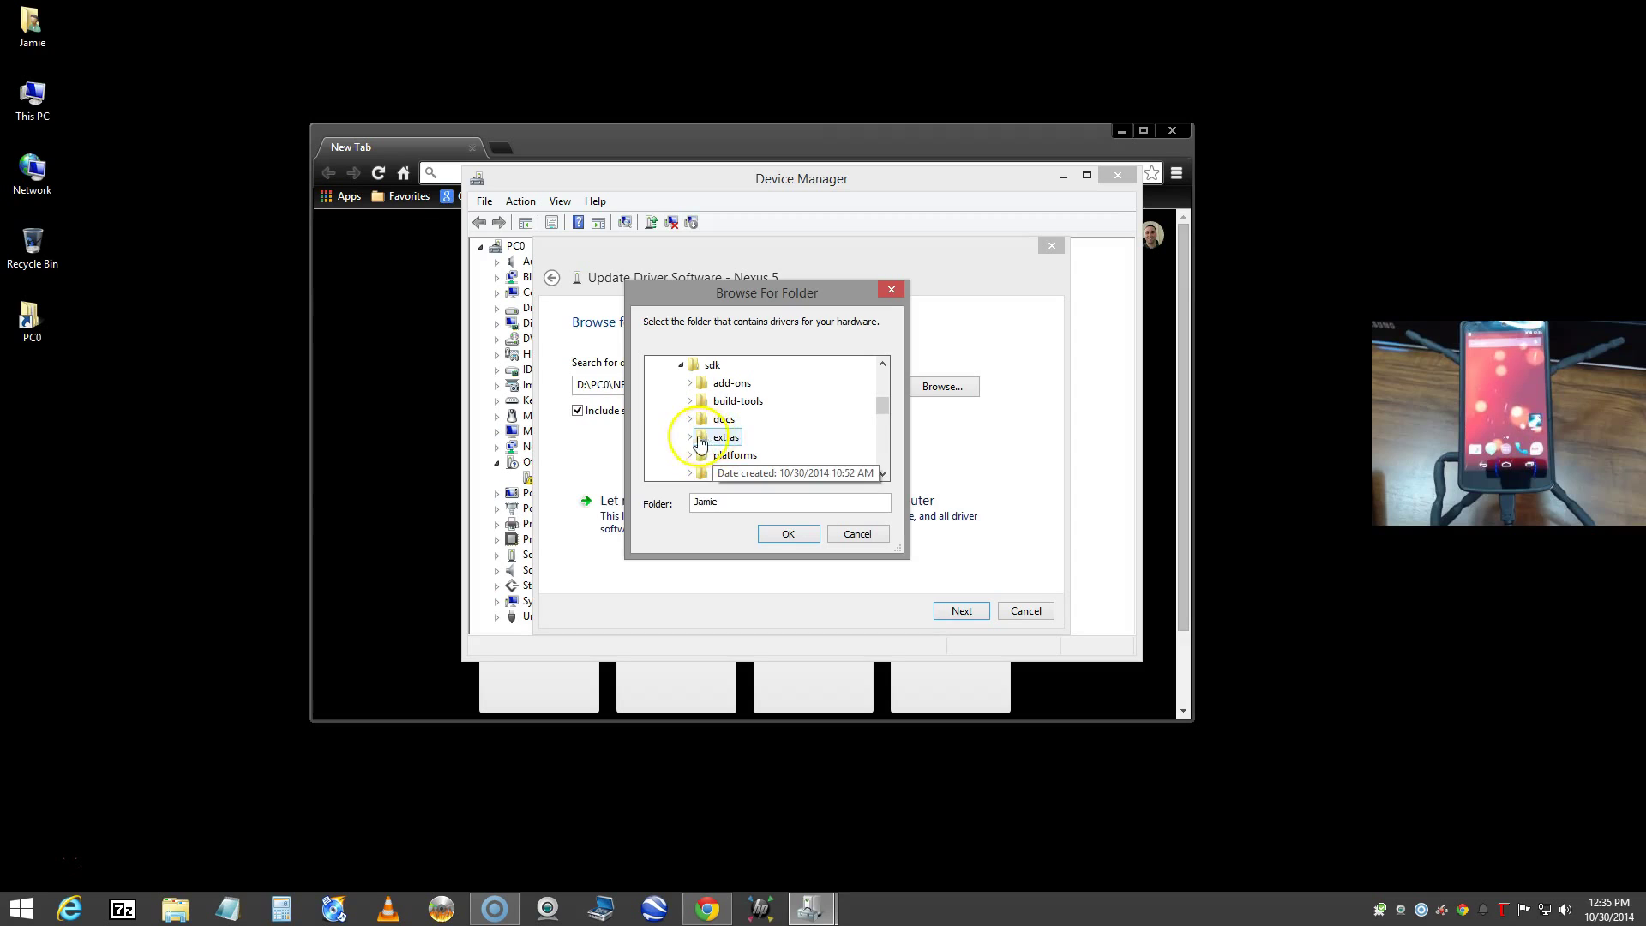
click(690, 439)
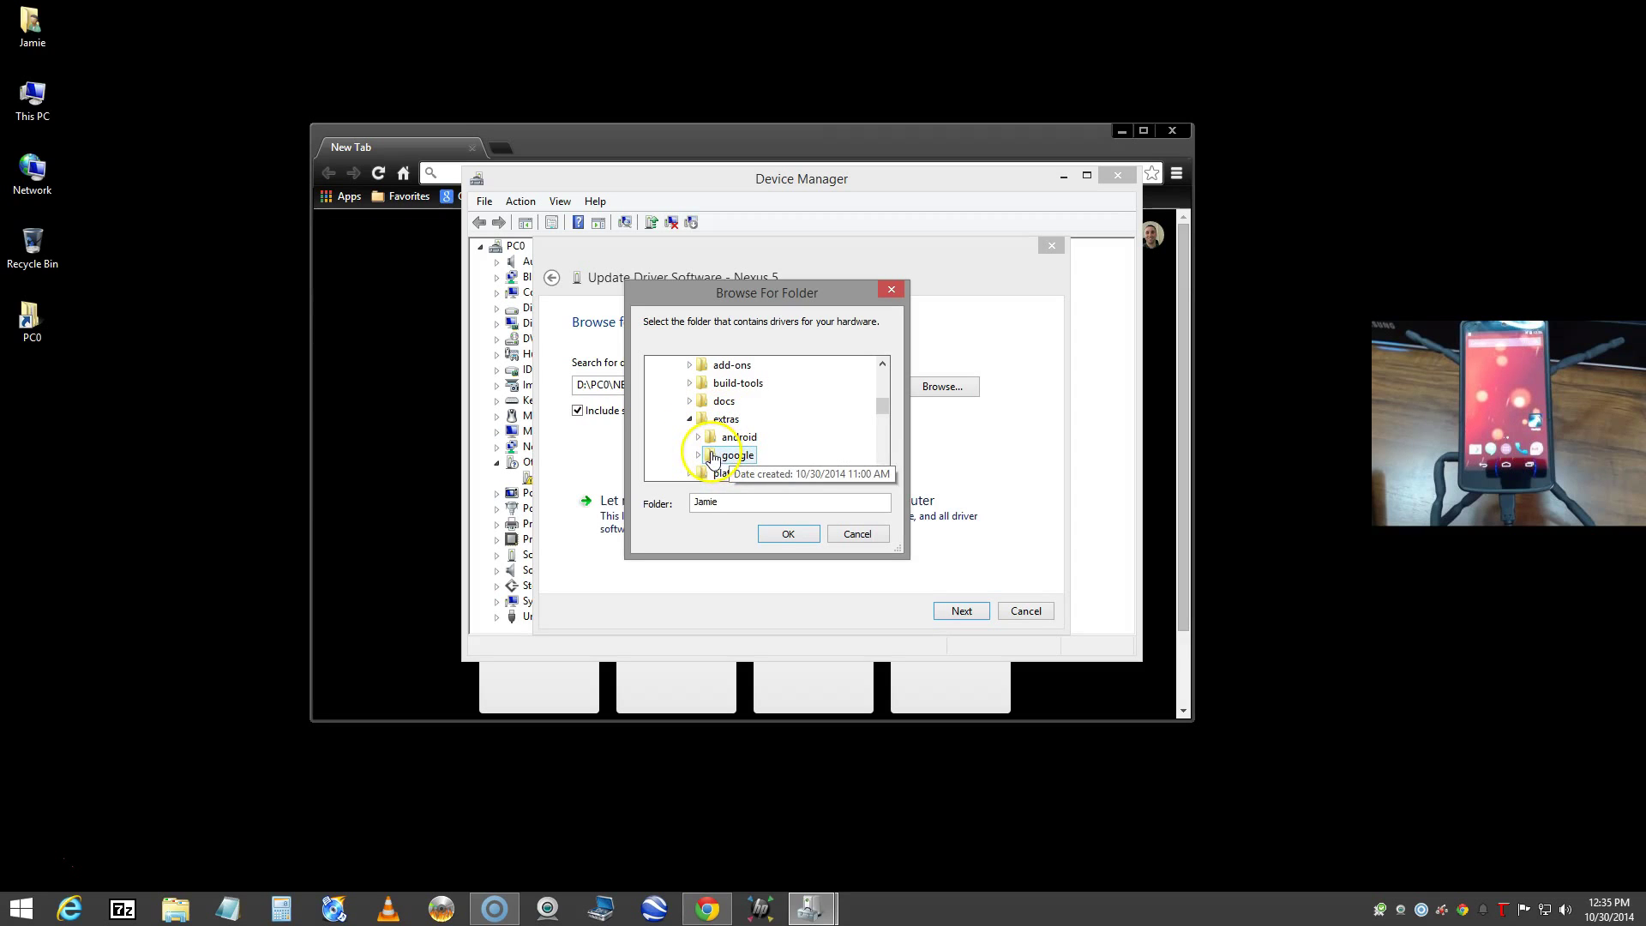
double_click(713, 456)
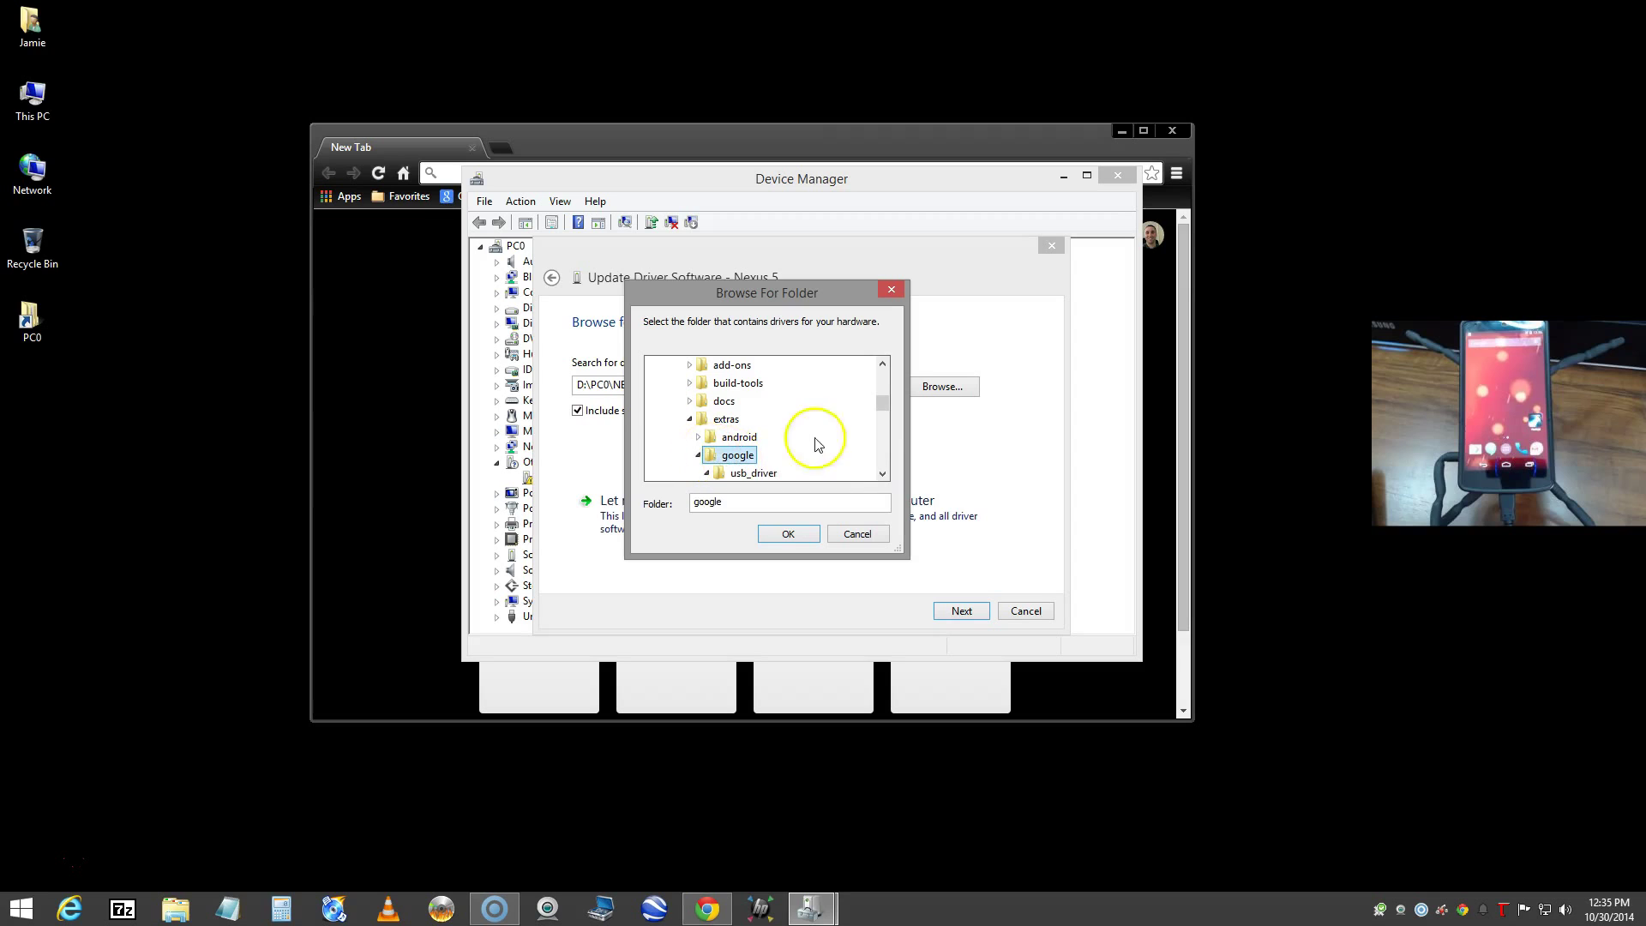
click(882, 473)
click(882, 473)
click(882, 473)
click(882, 473)
click(739, 402)
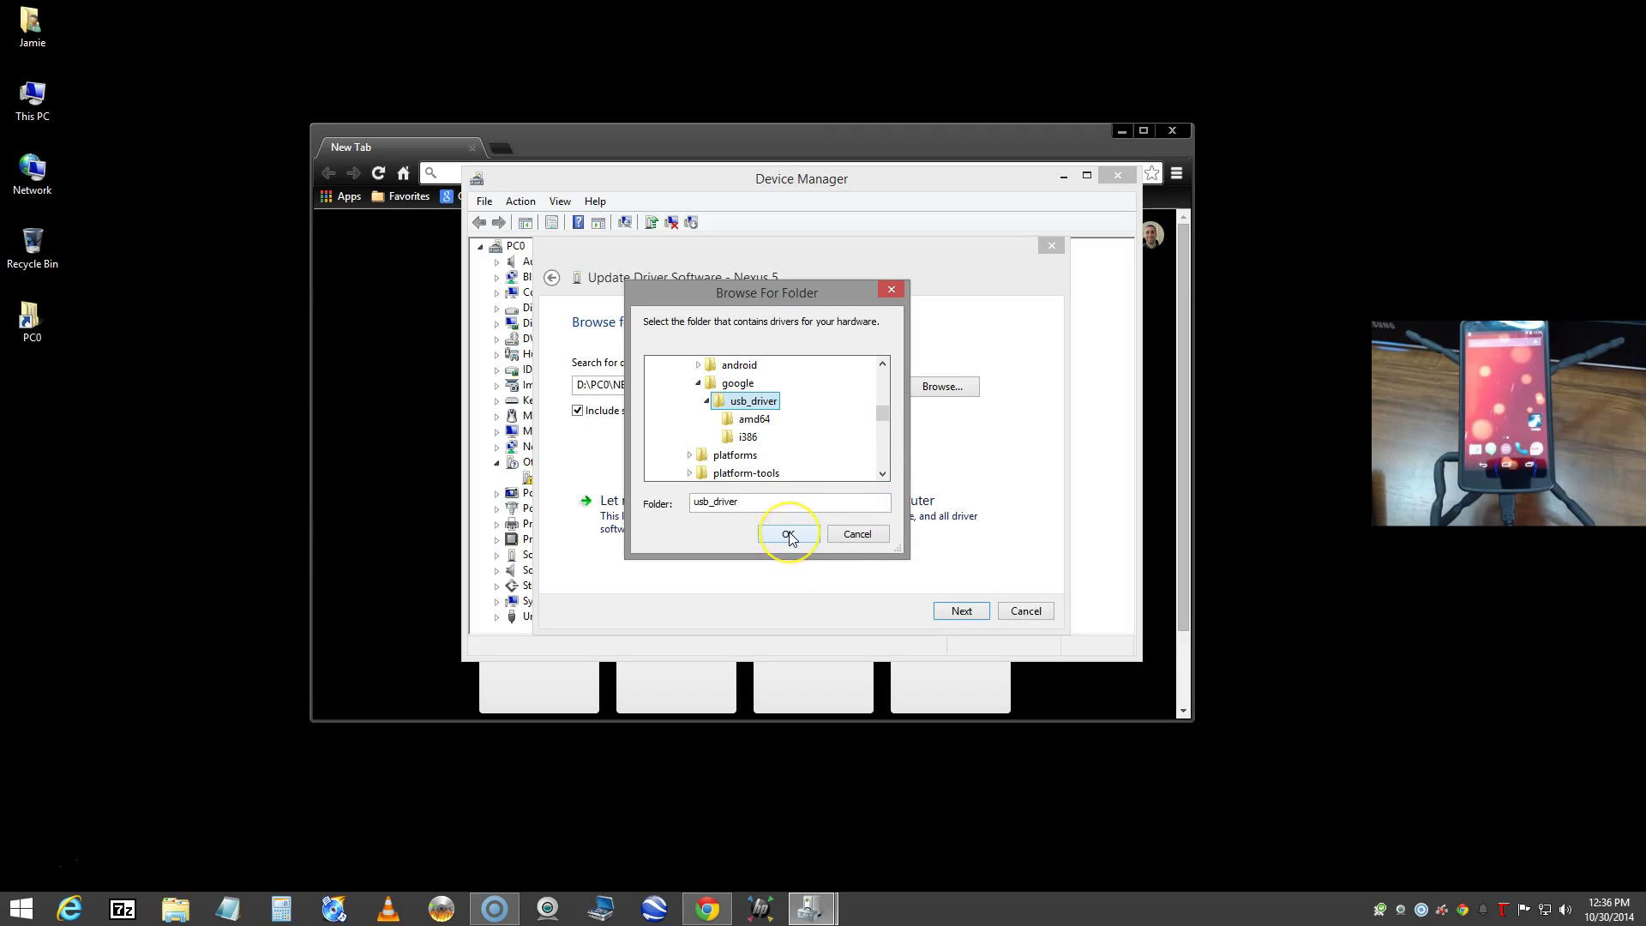
click(857, 534)
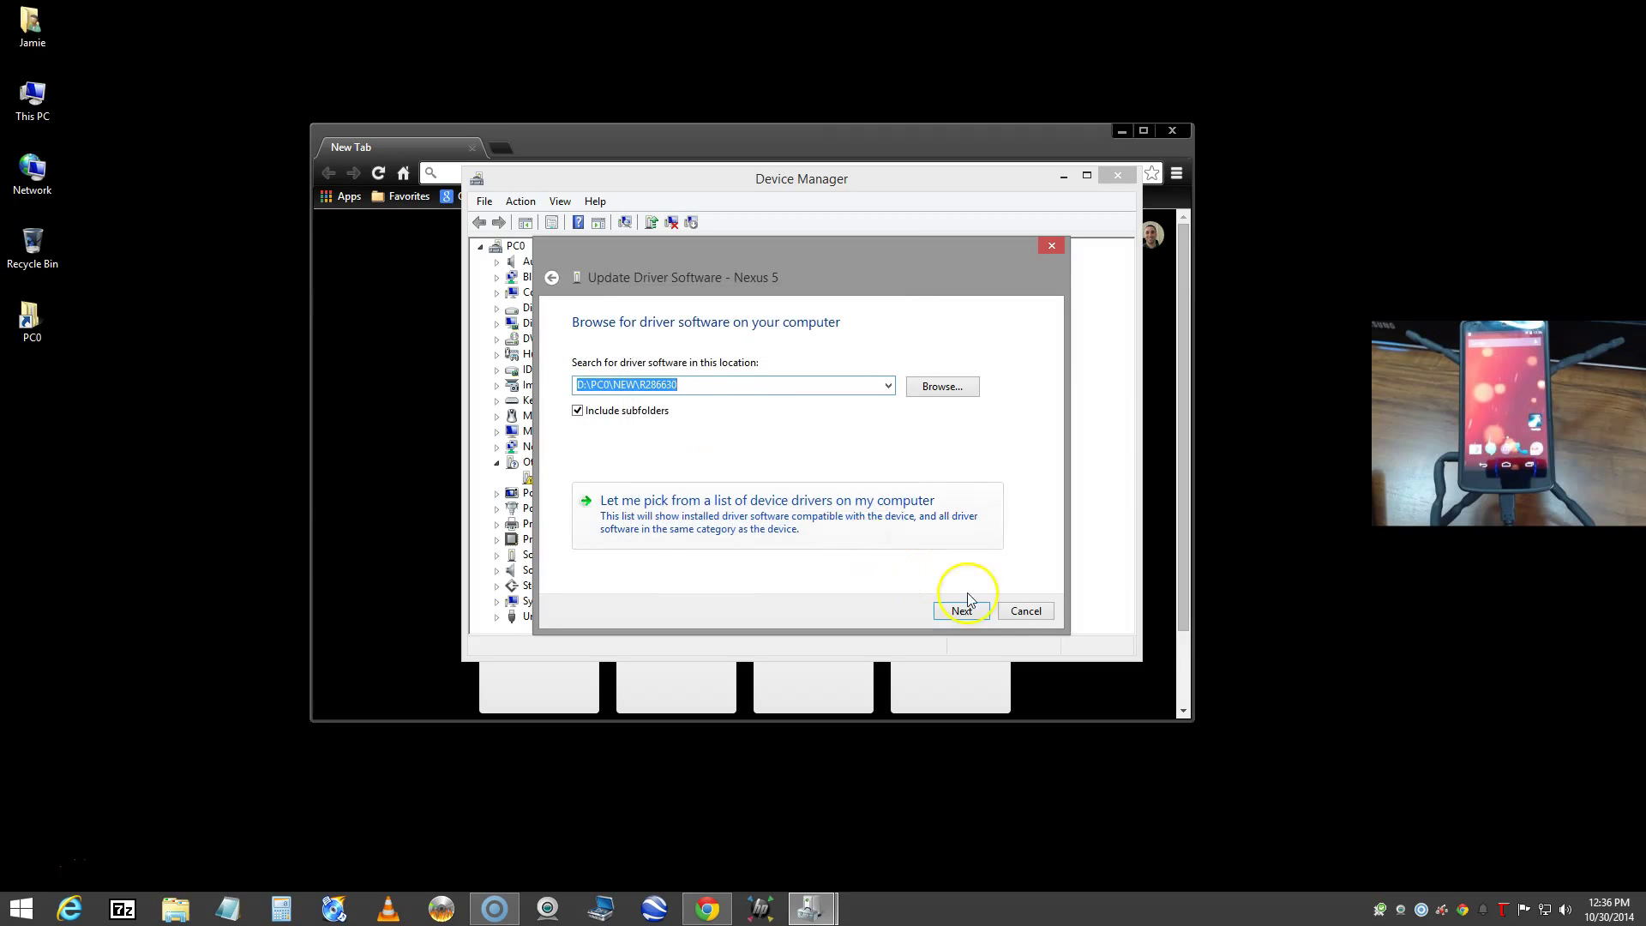
click(1019, 612)
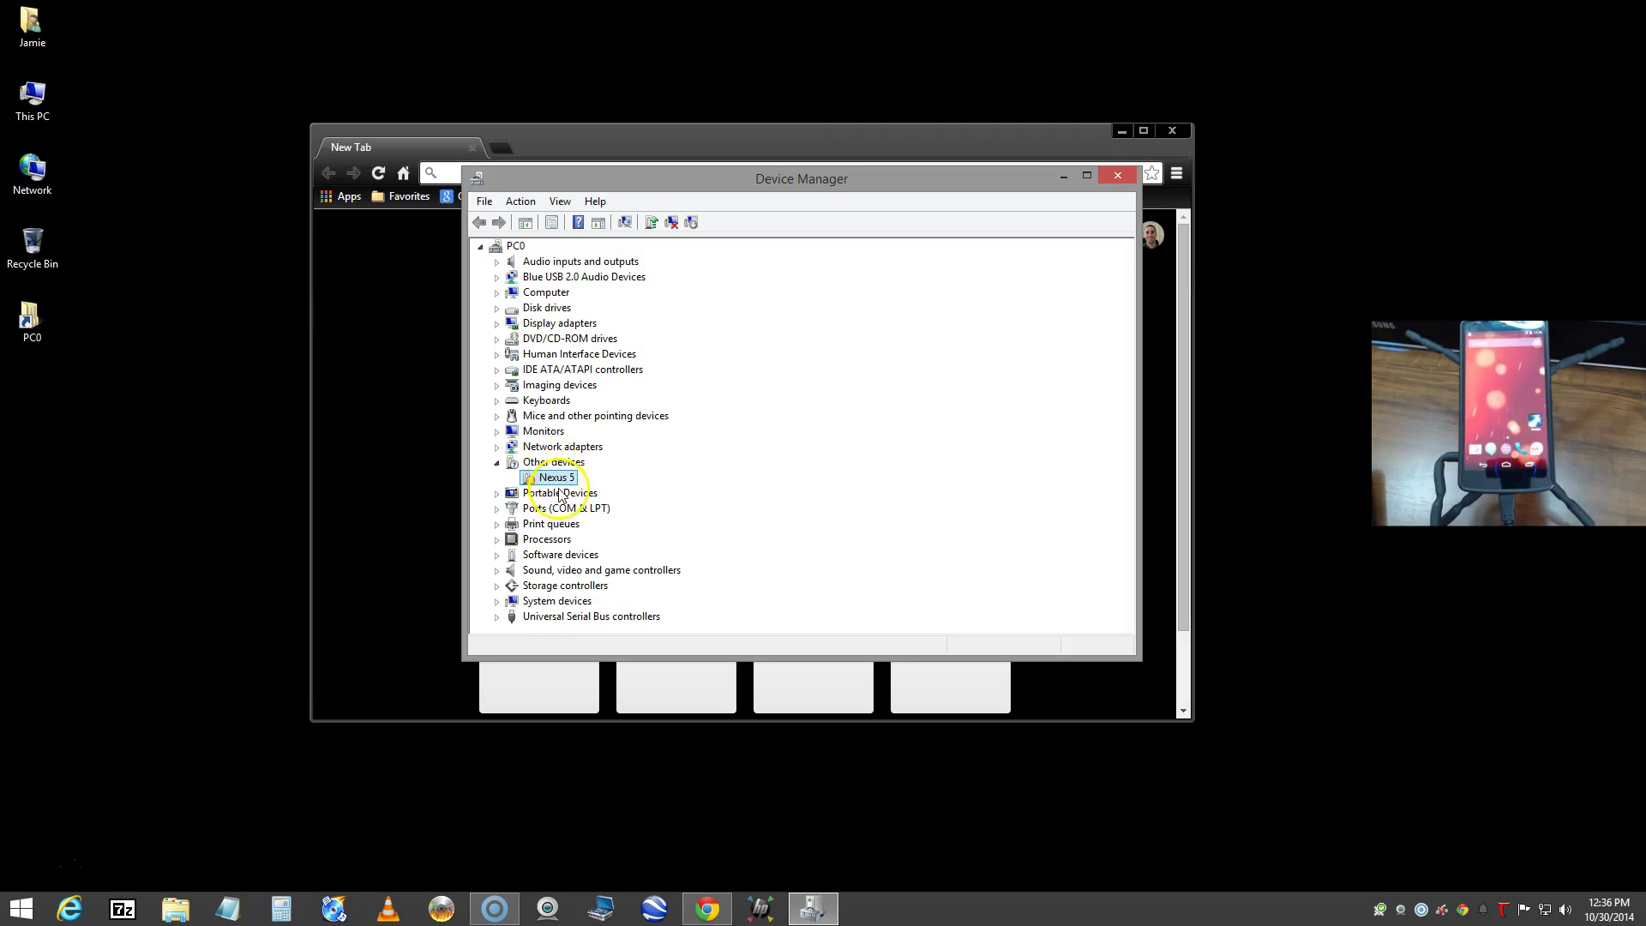
Collapse and re-expand the Other devices category, and close Device Manager
click(496, 464)
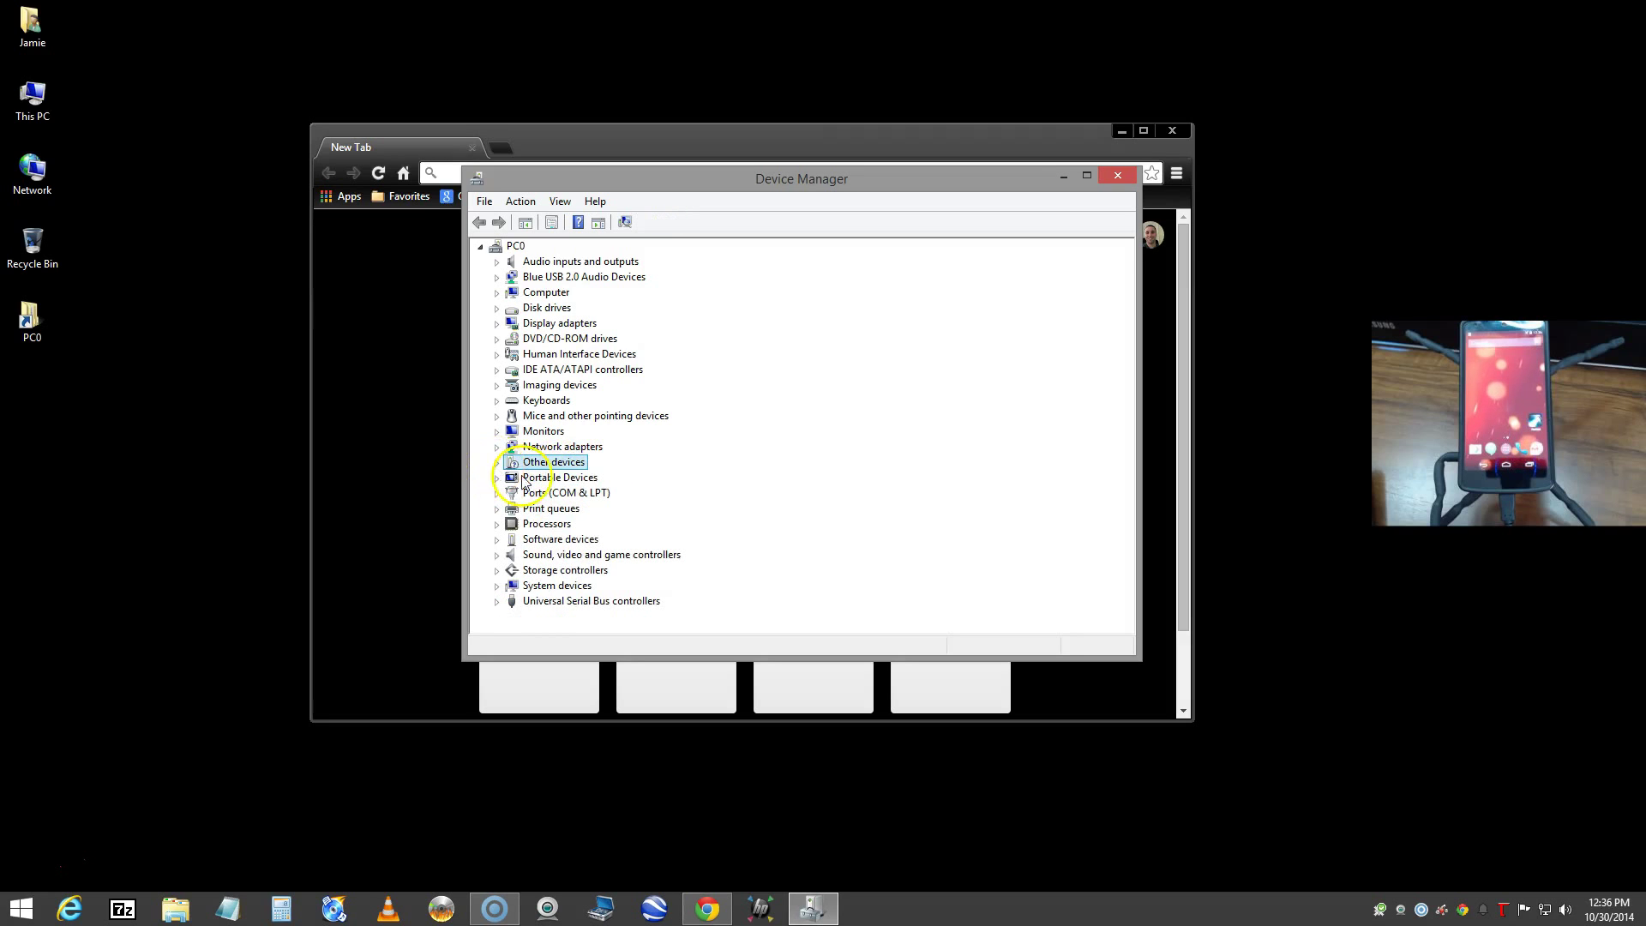
click(497, 464)
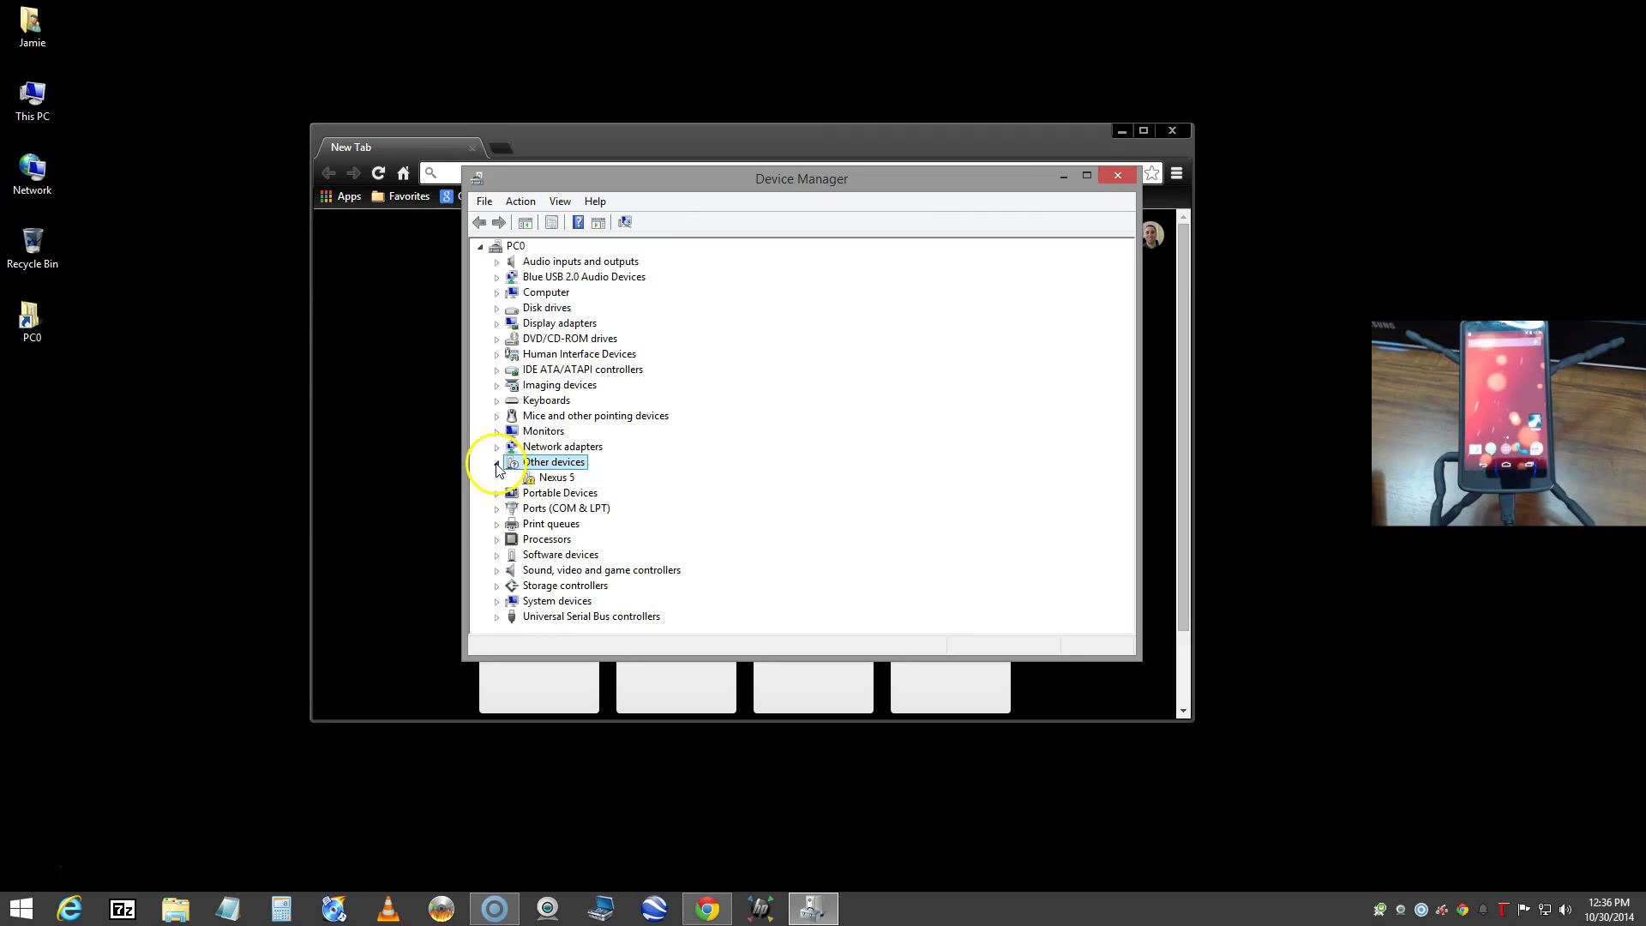
click(1105, 177)
Search Google in the Chrome window for "android devlopers" and find the Android Developers site among the results
click(742, 462)
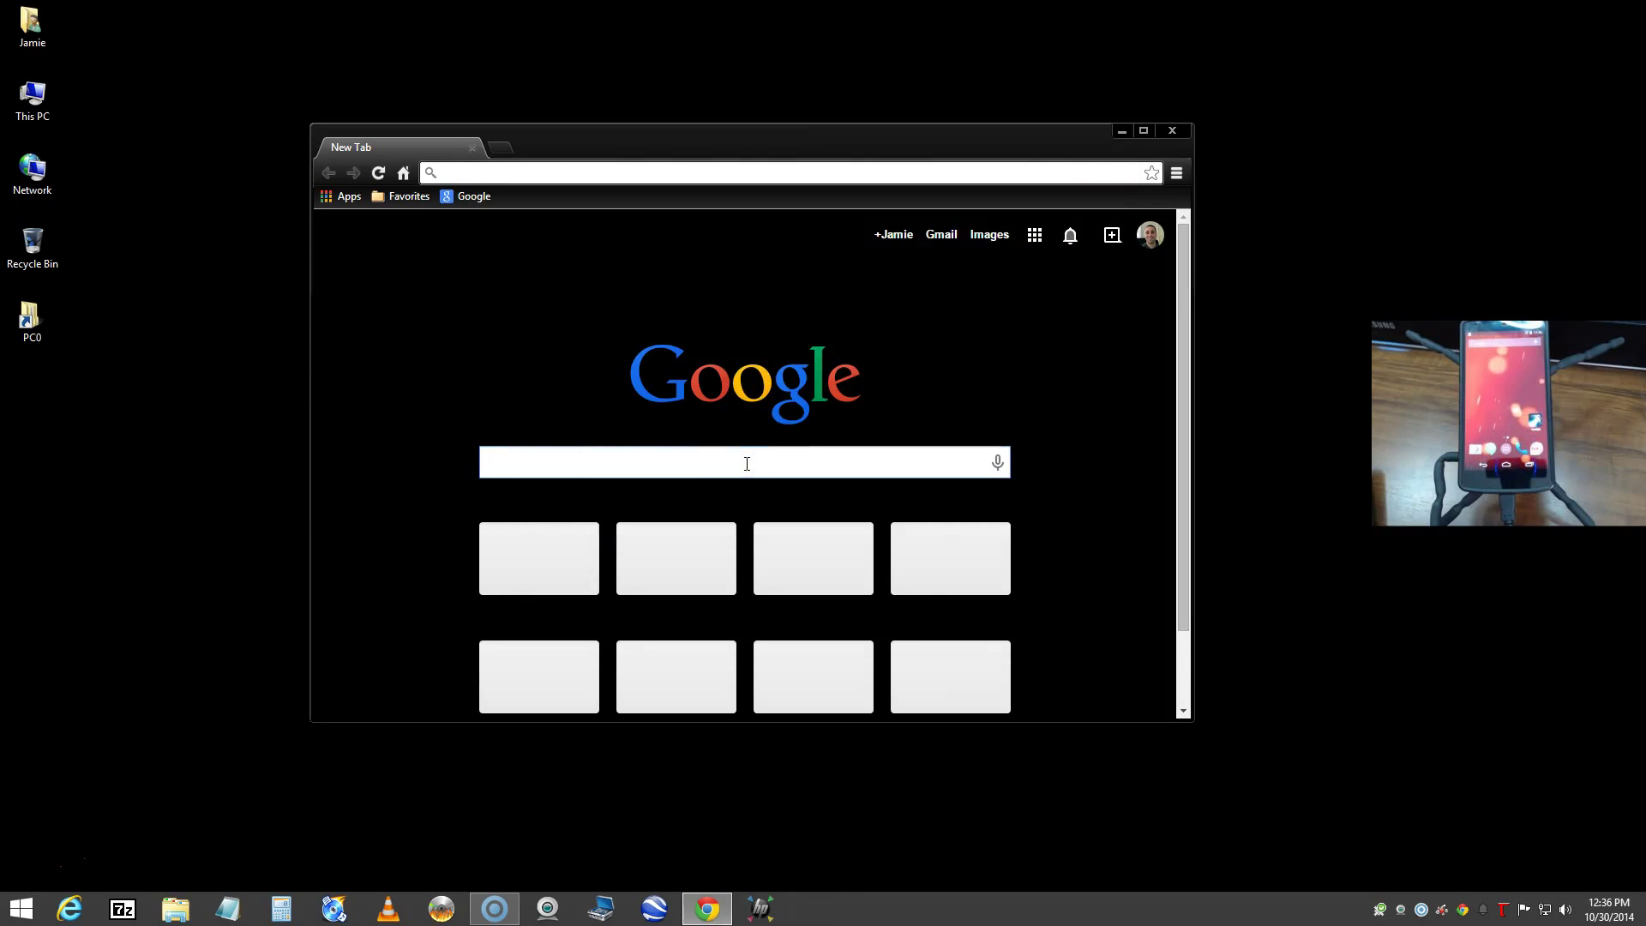
text(android device manager)
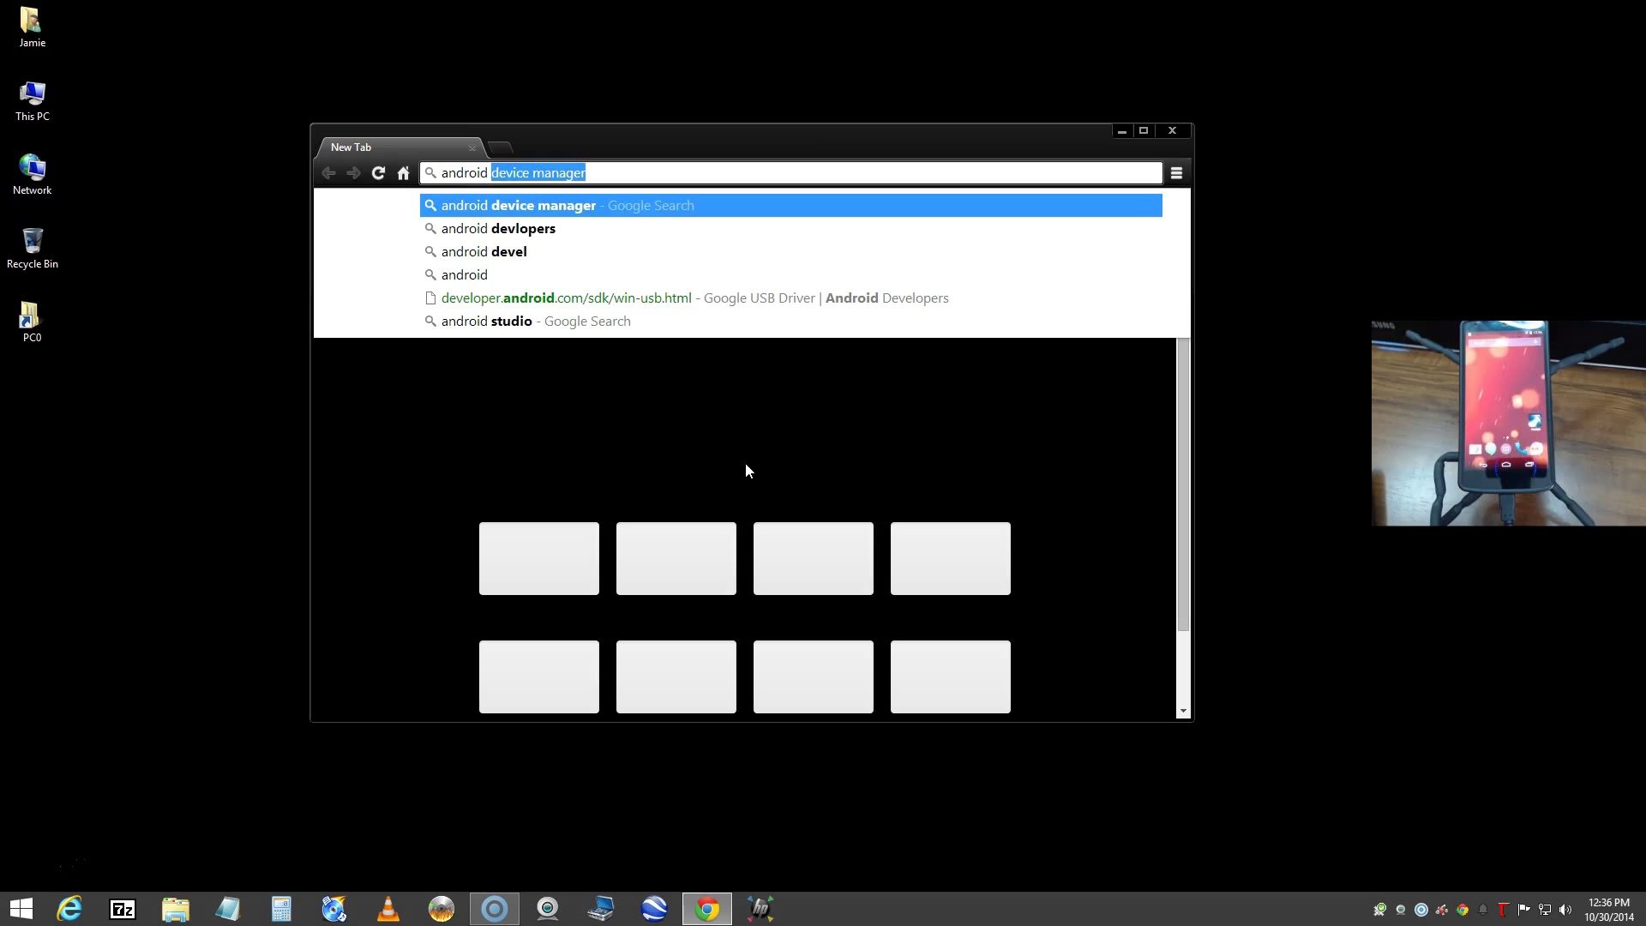
key(Down)
key(Return)
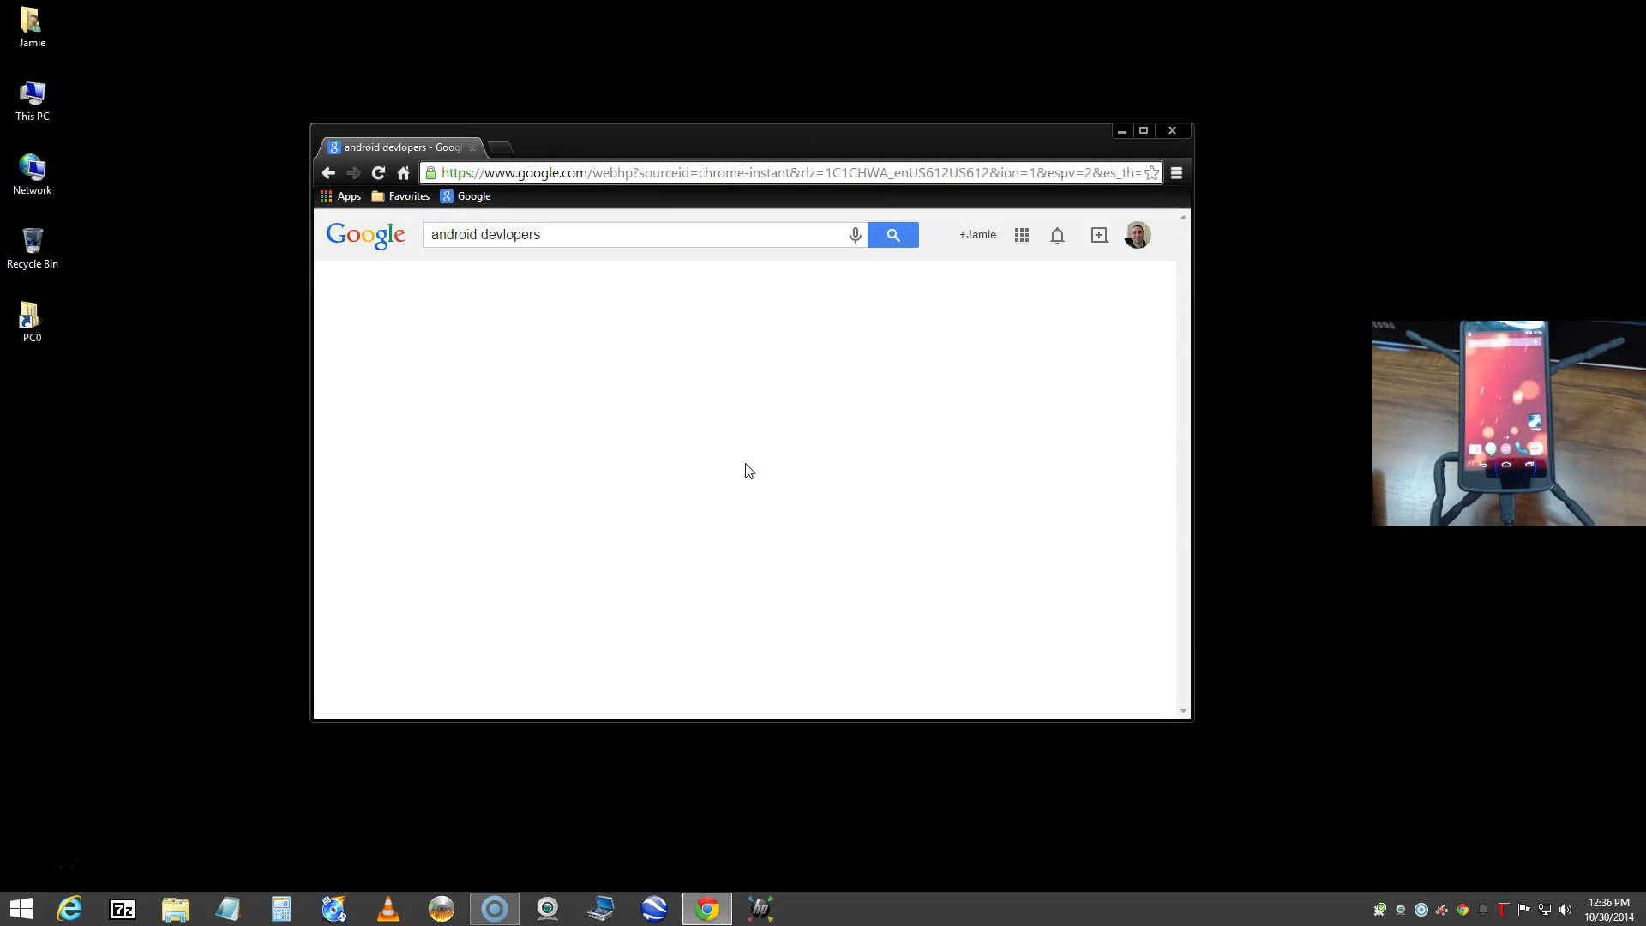
scroll(702, 514, down, 3)
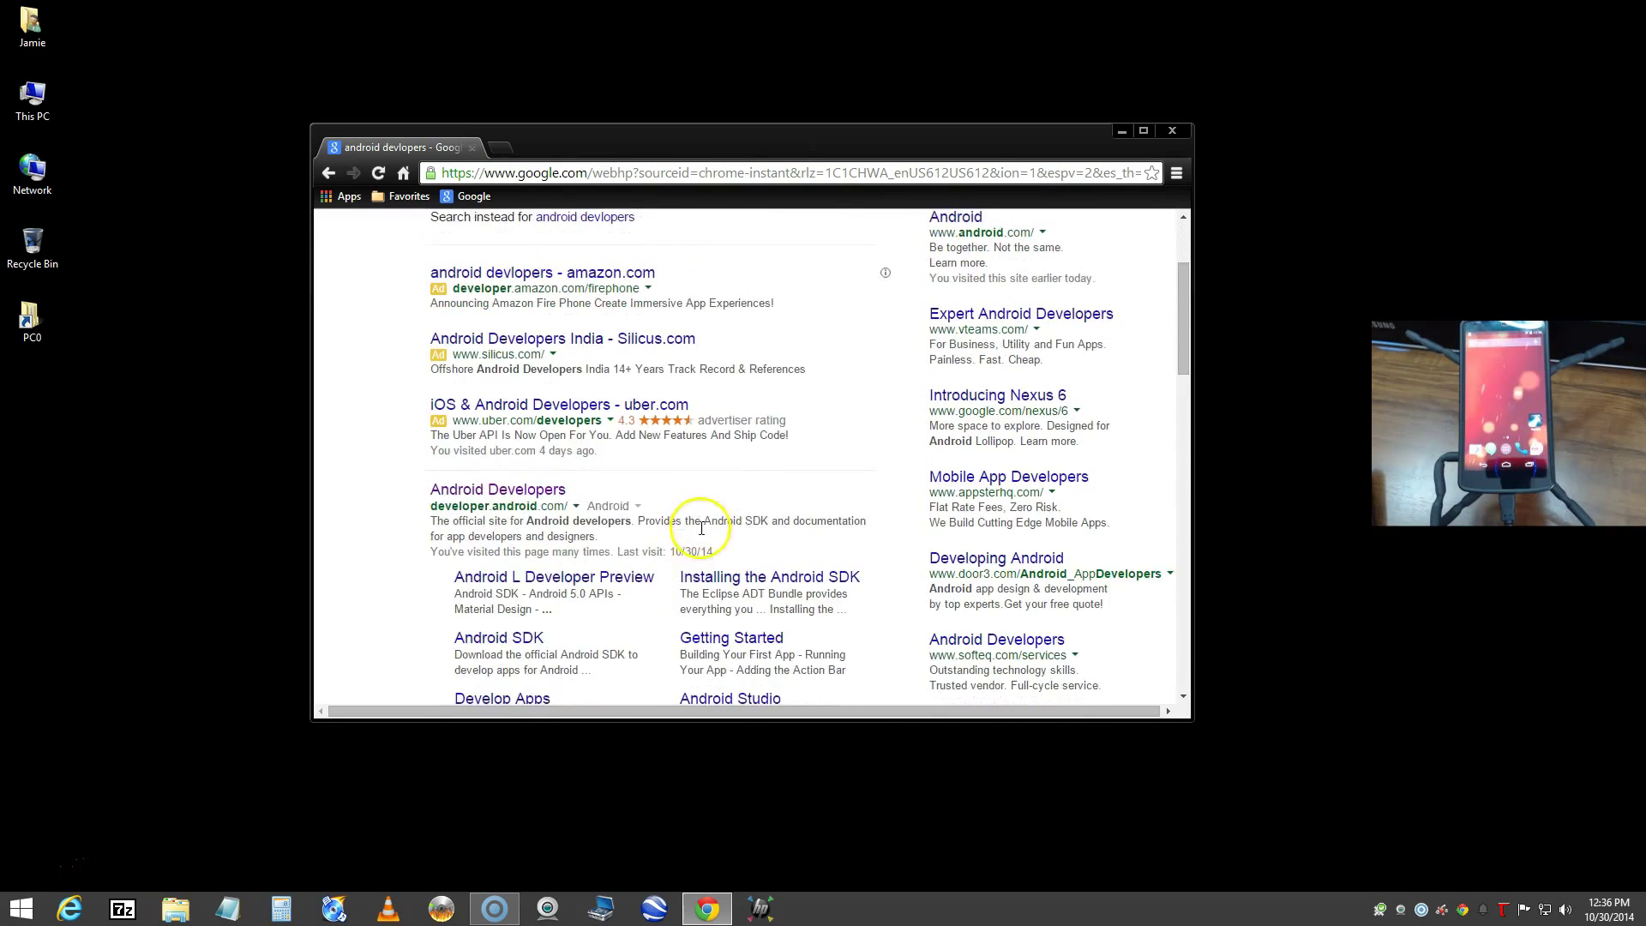
Open the Android Developers site from the search results and search it for "google usb driver"
click(536, 393)
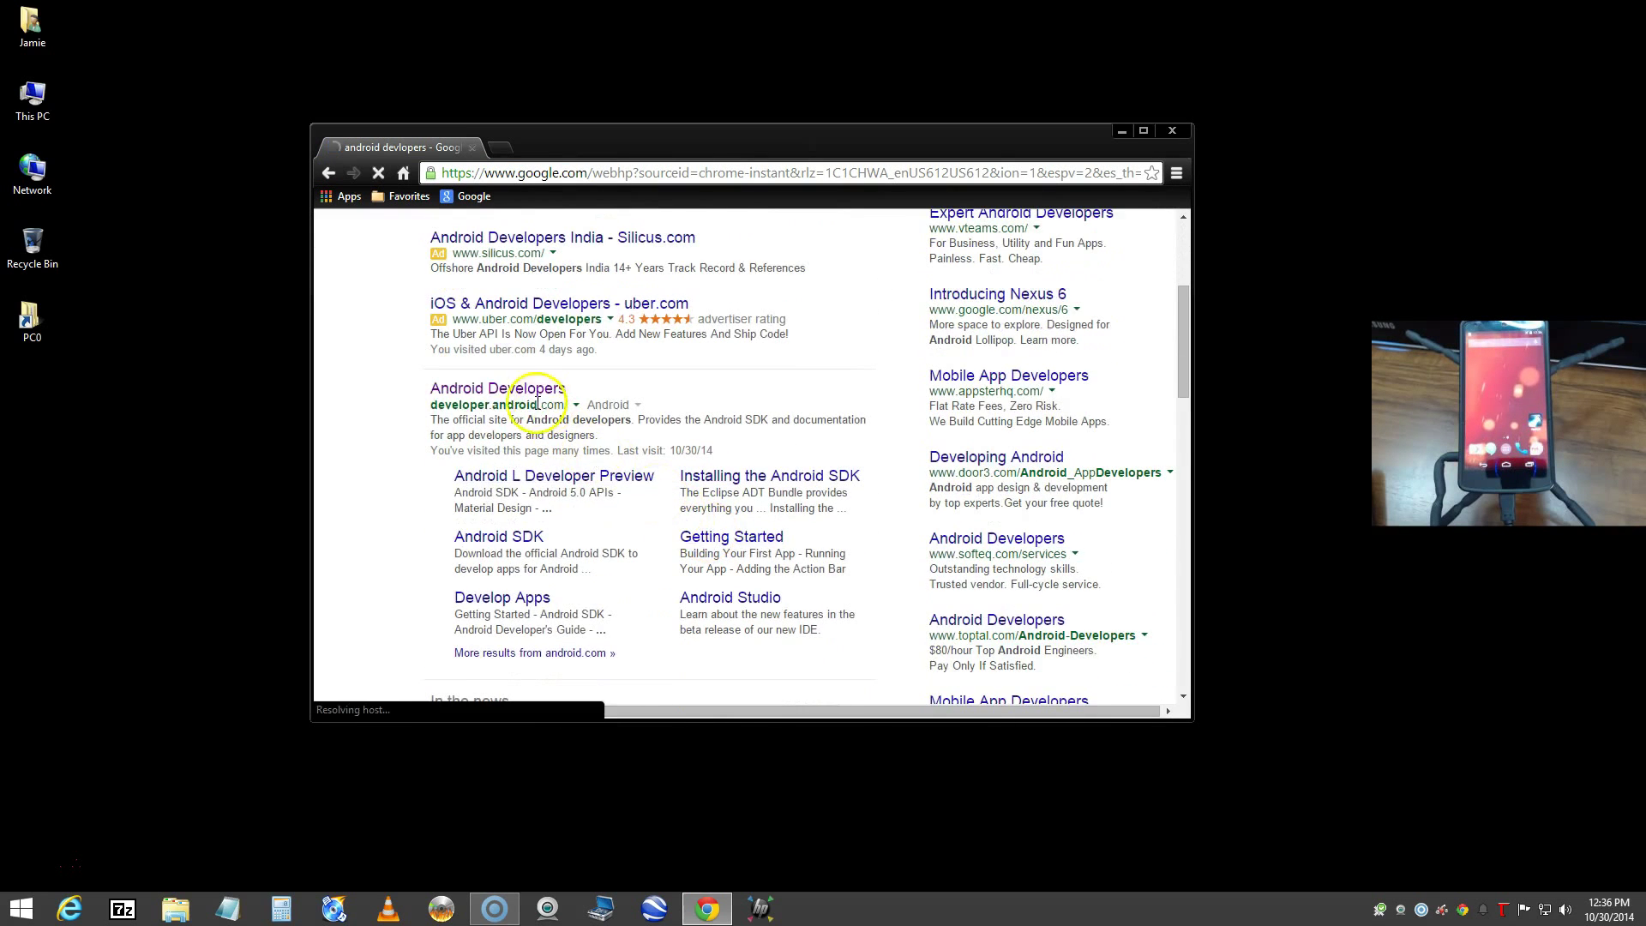
click(472, 391)
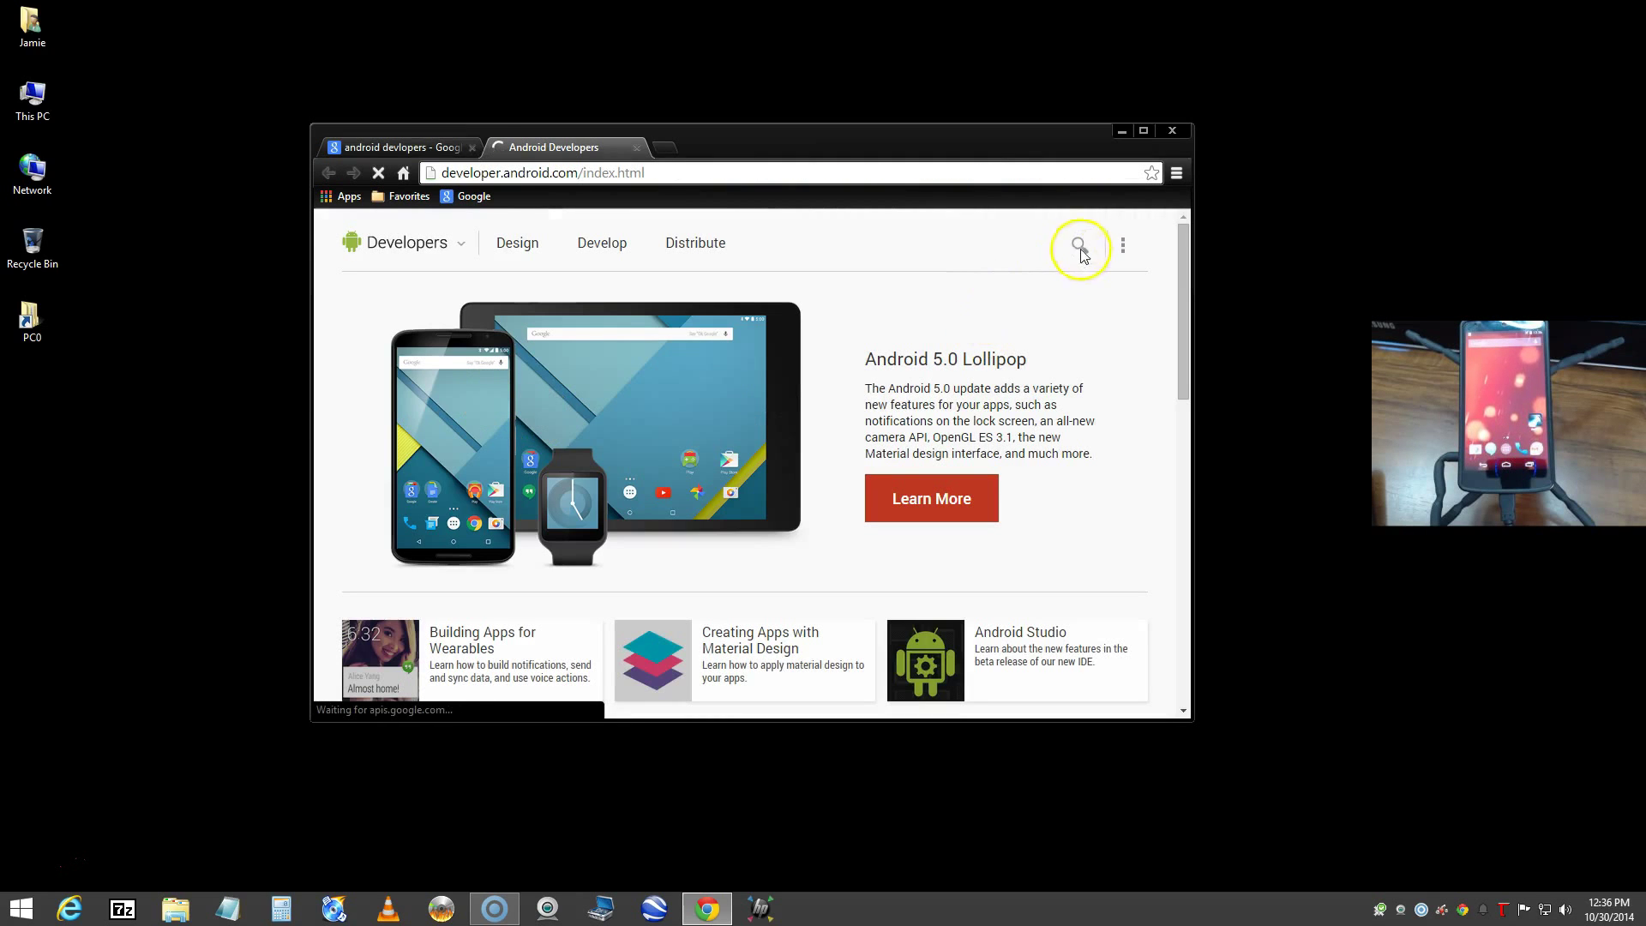
click(1076, 246)
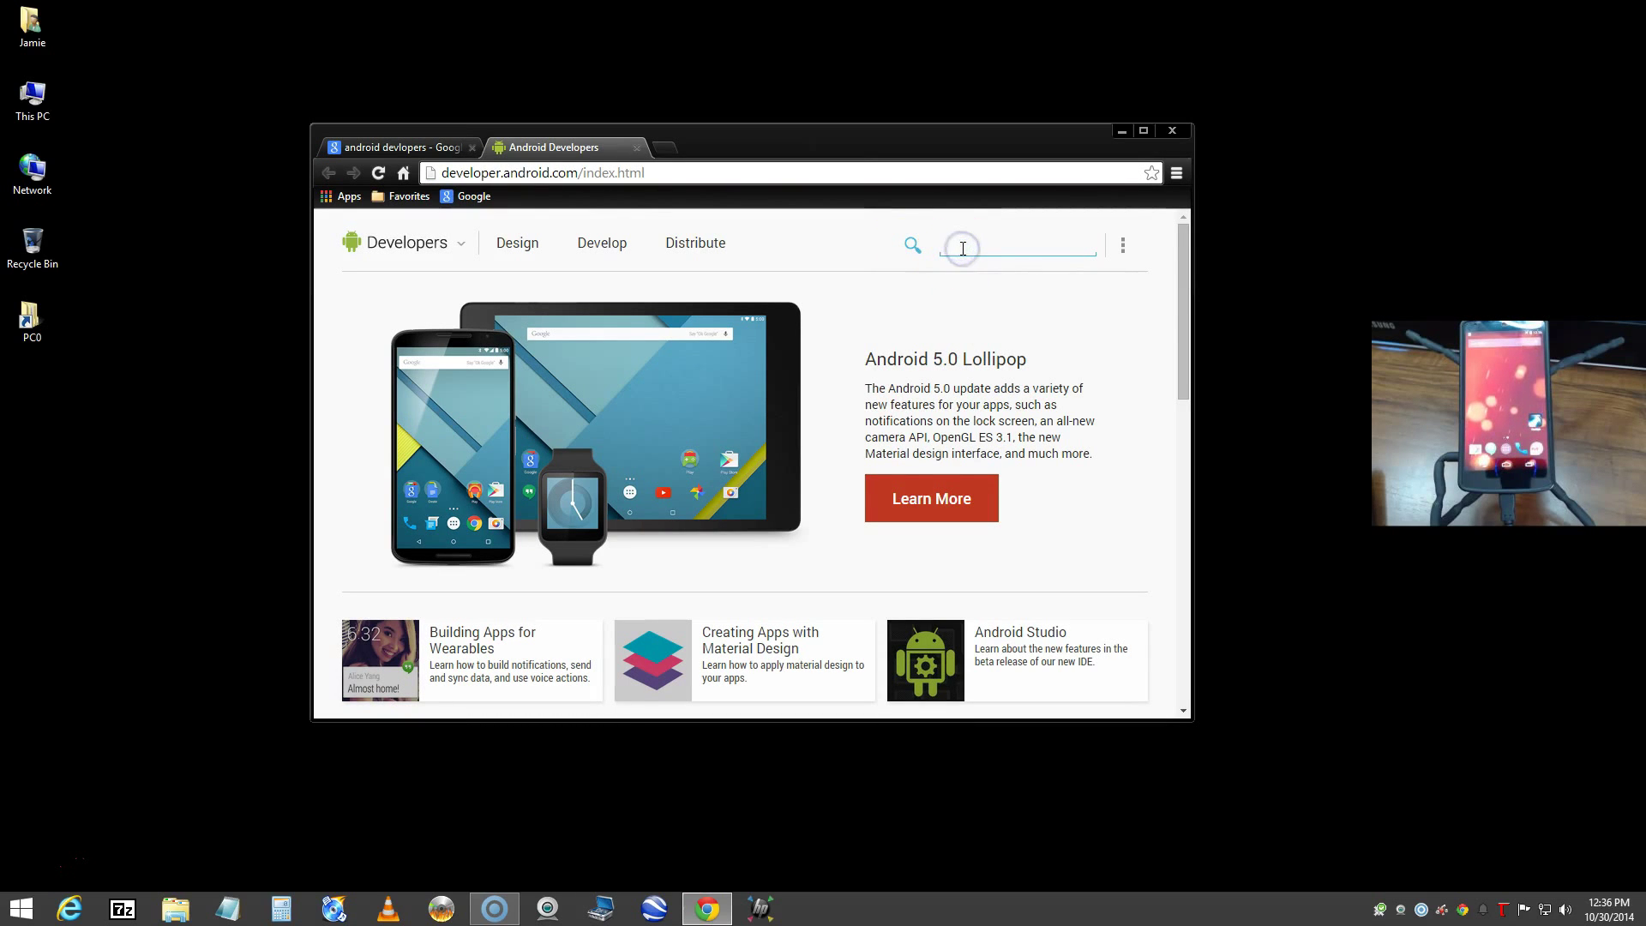
text(google usn)
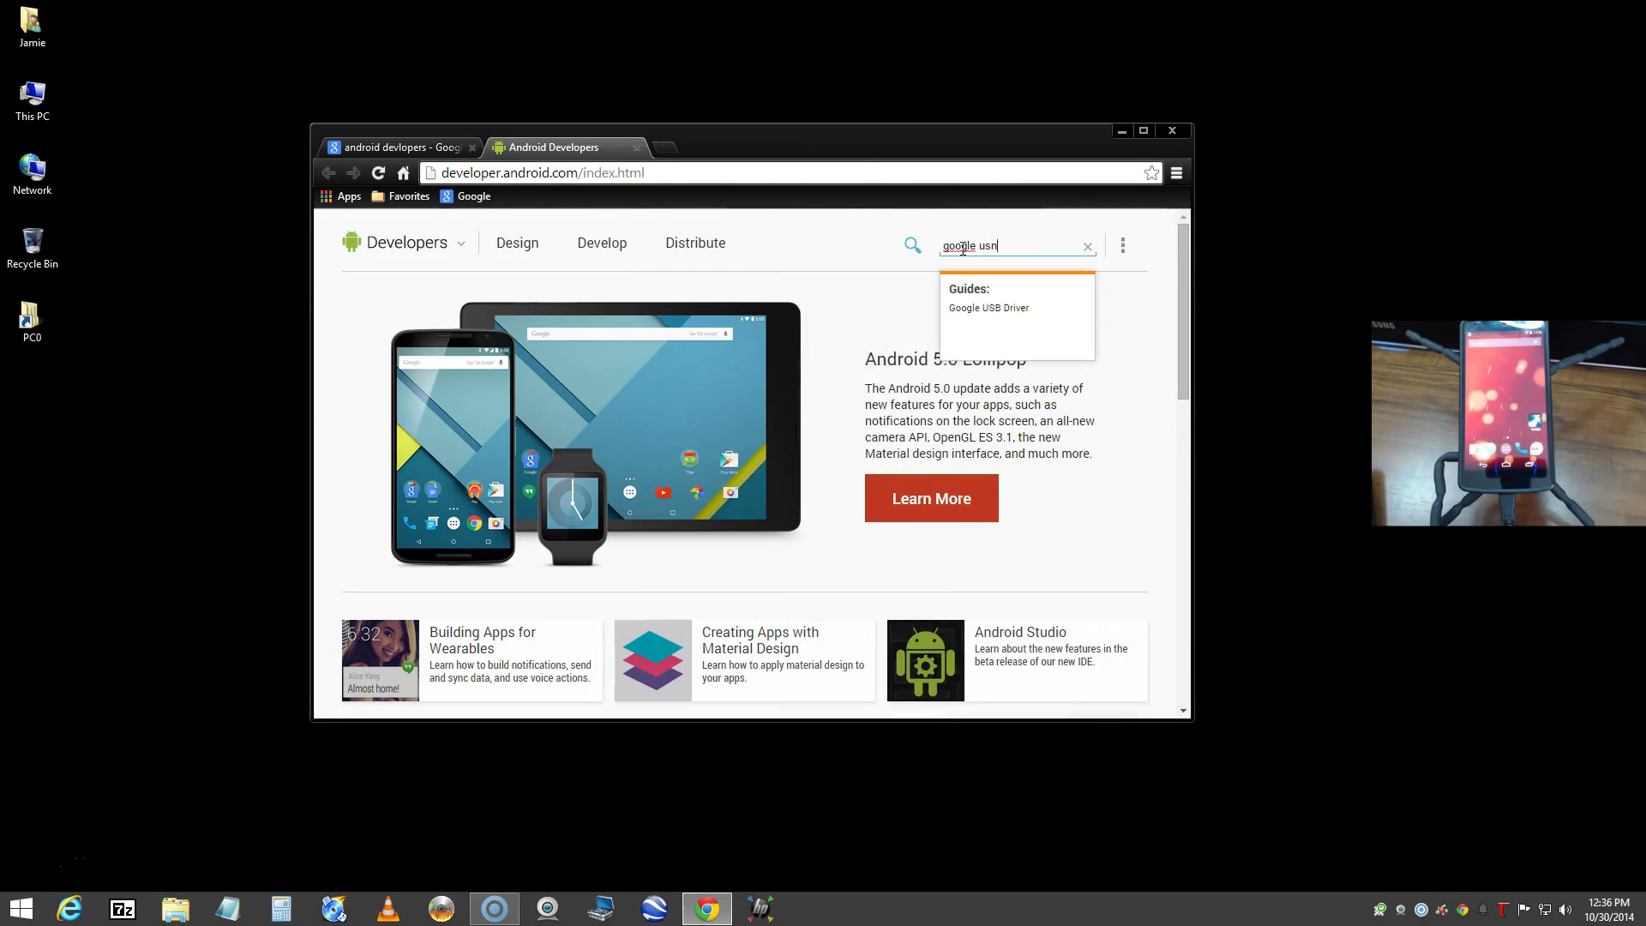
key(BackSpace)
text(b driver)
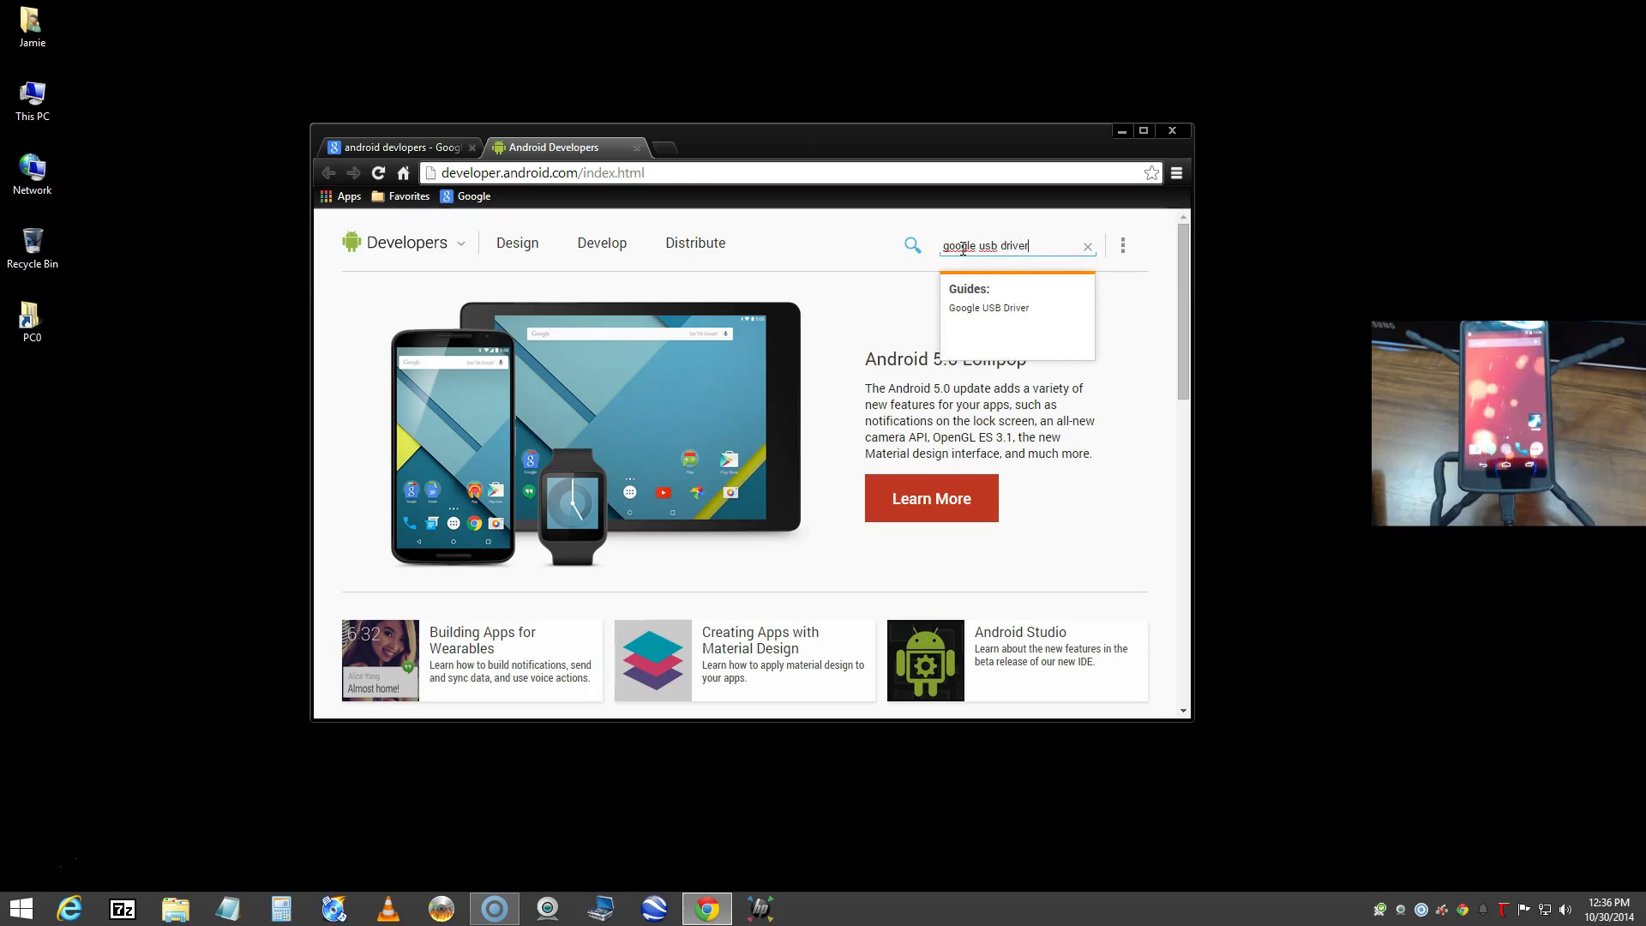
key(Return)
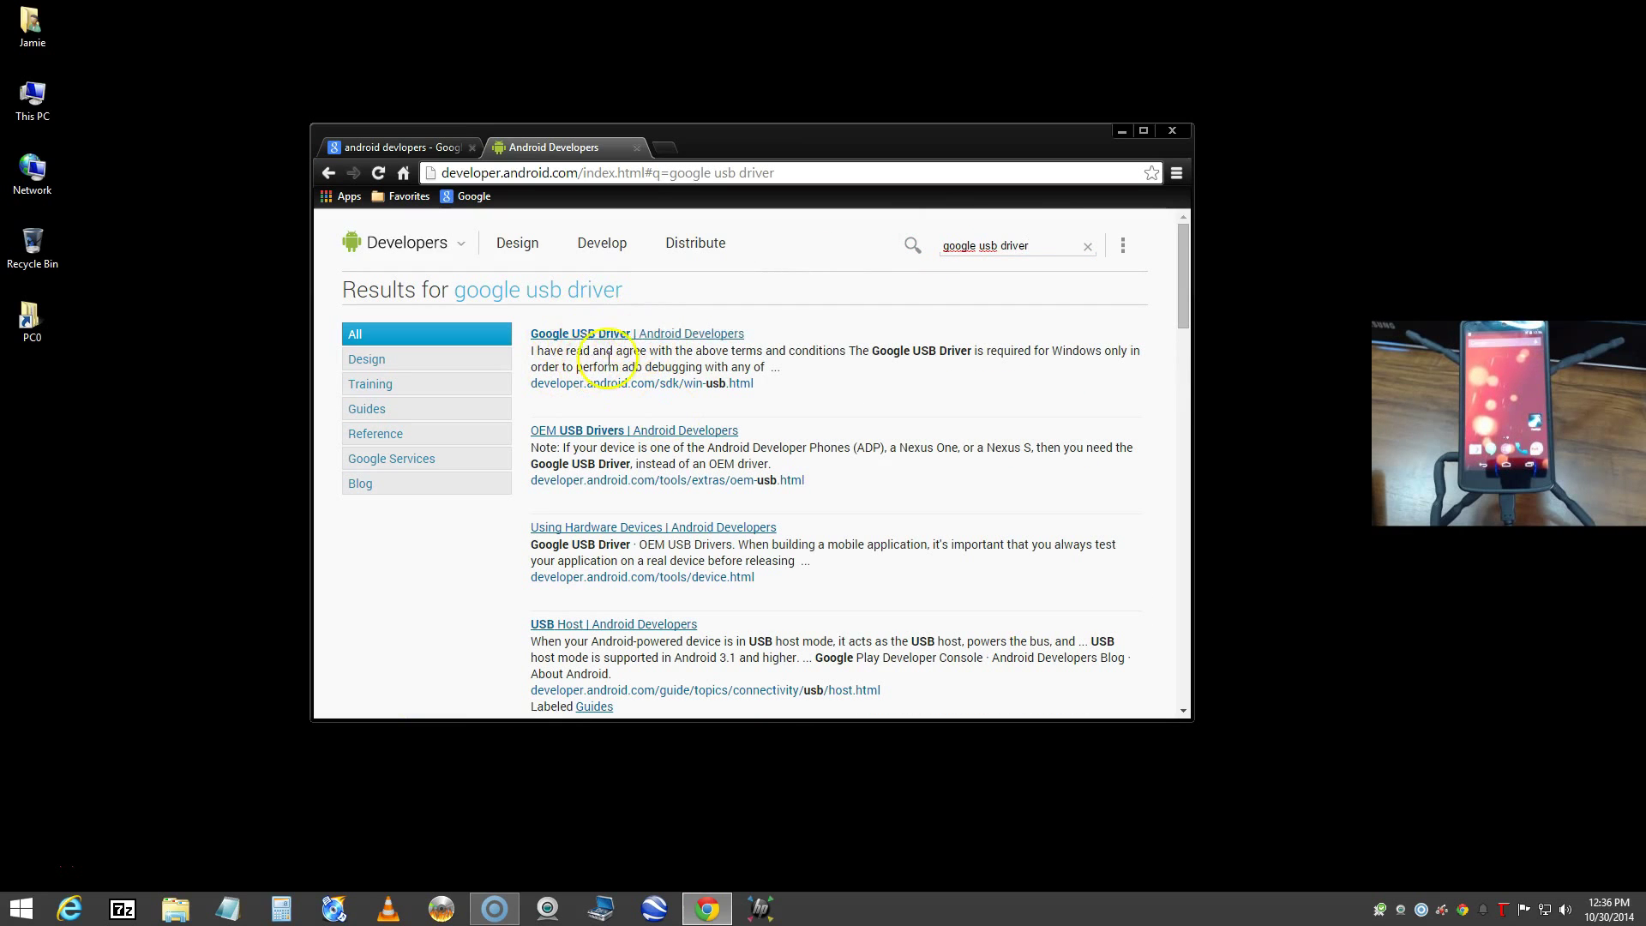
Open the Google USB Driver page from the site's results, then reposition the browser window and make it taller
click(613, 334)
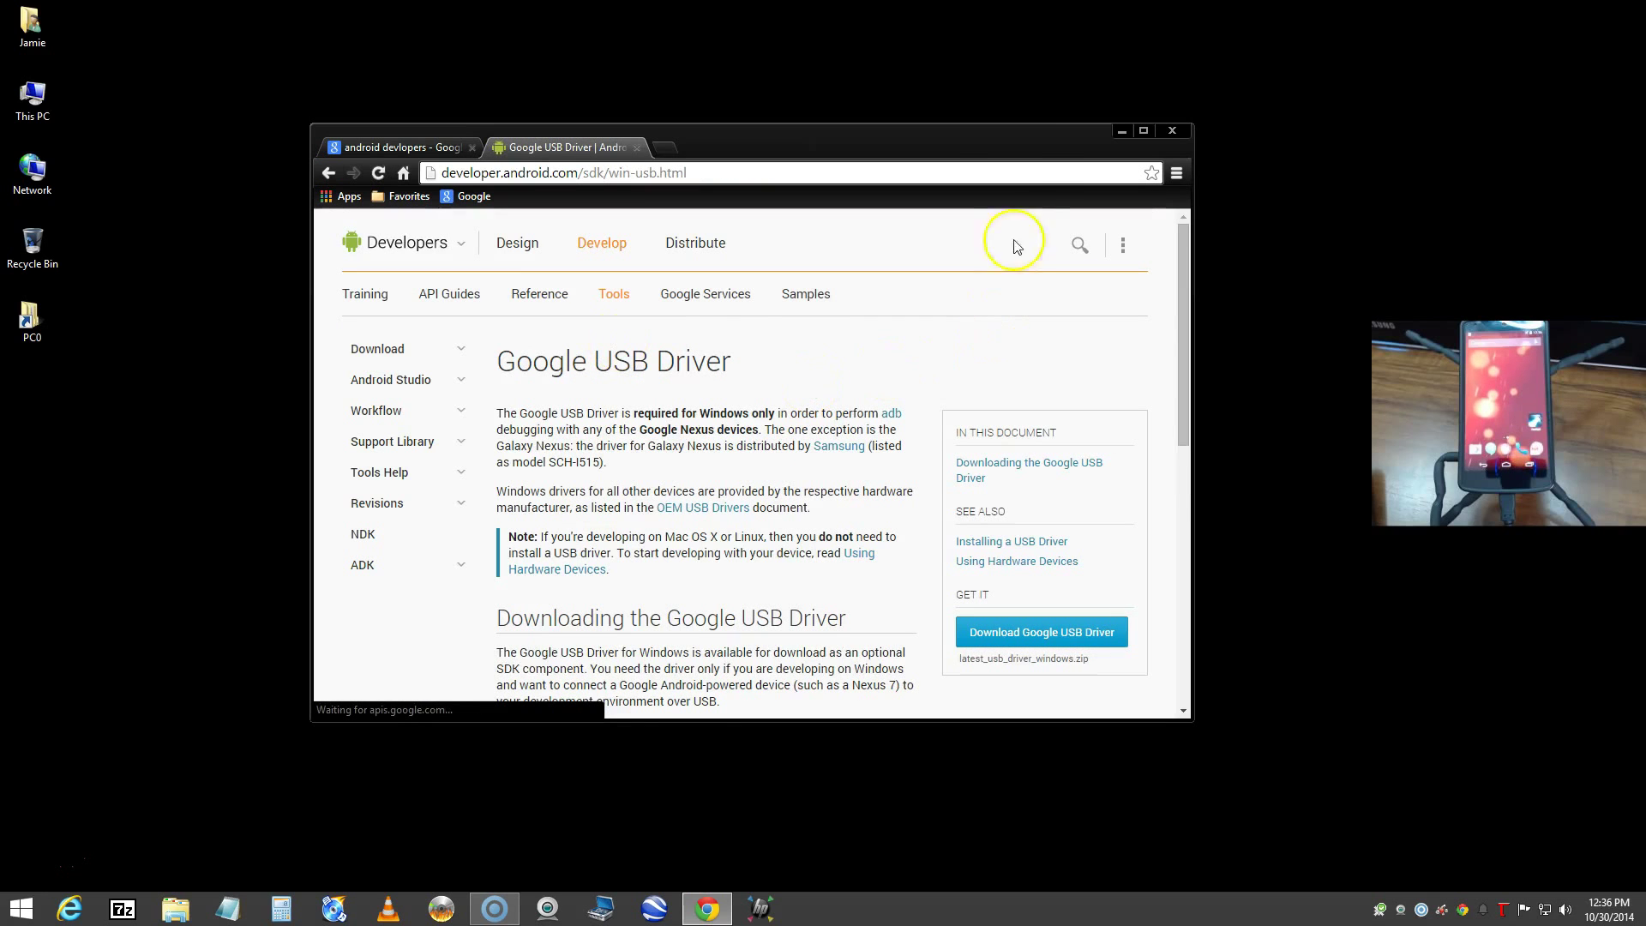
drag(1005, 142, 963, 122)
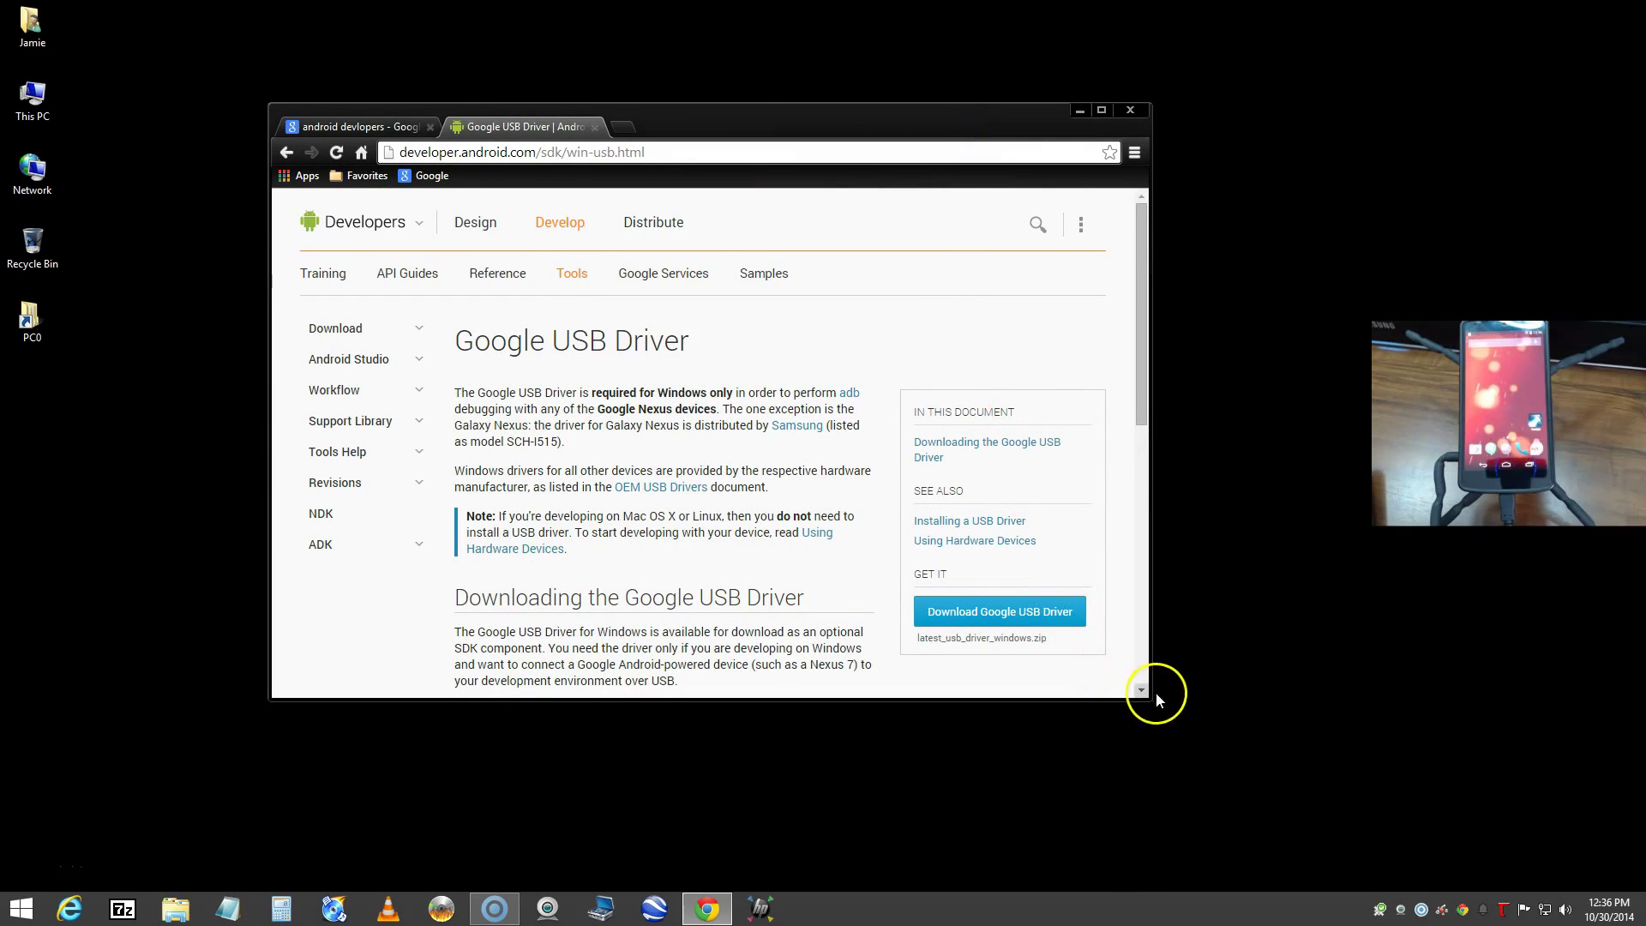
drag(1151, 700, 1137, 819)
View the terms and conditions for the Google USB Driver download and return to the driver page
click(993, 617)
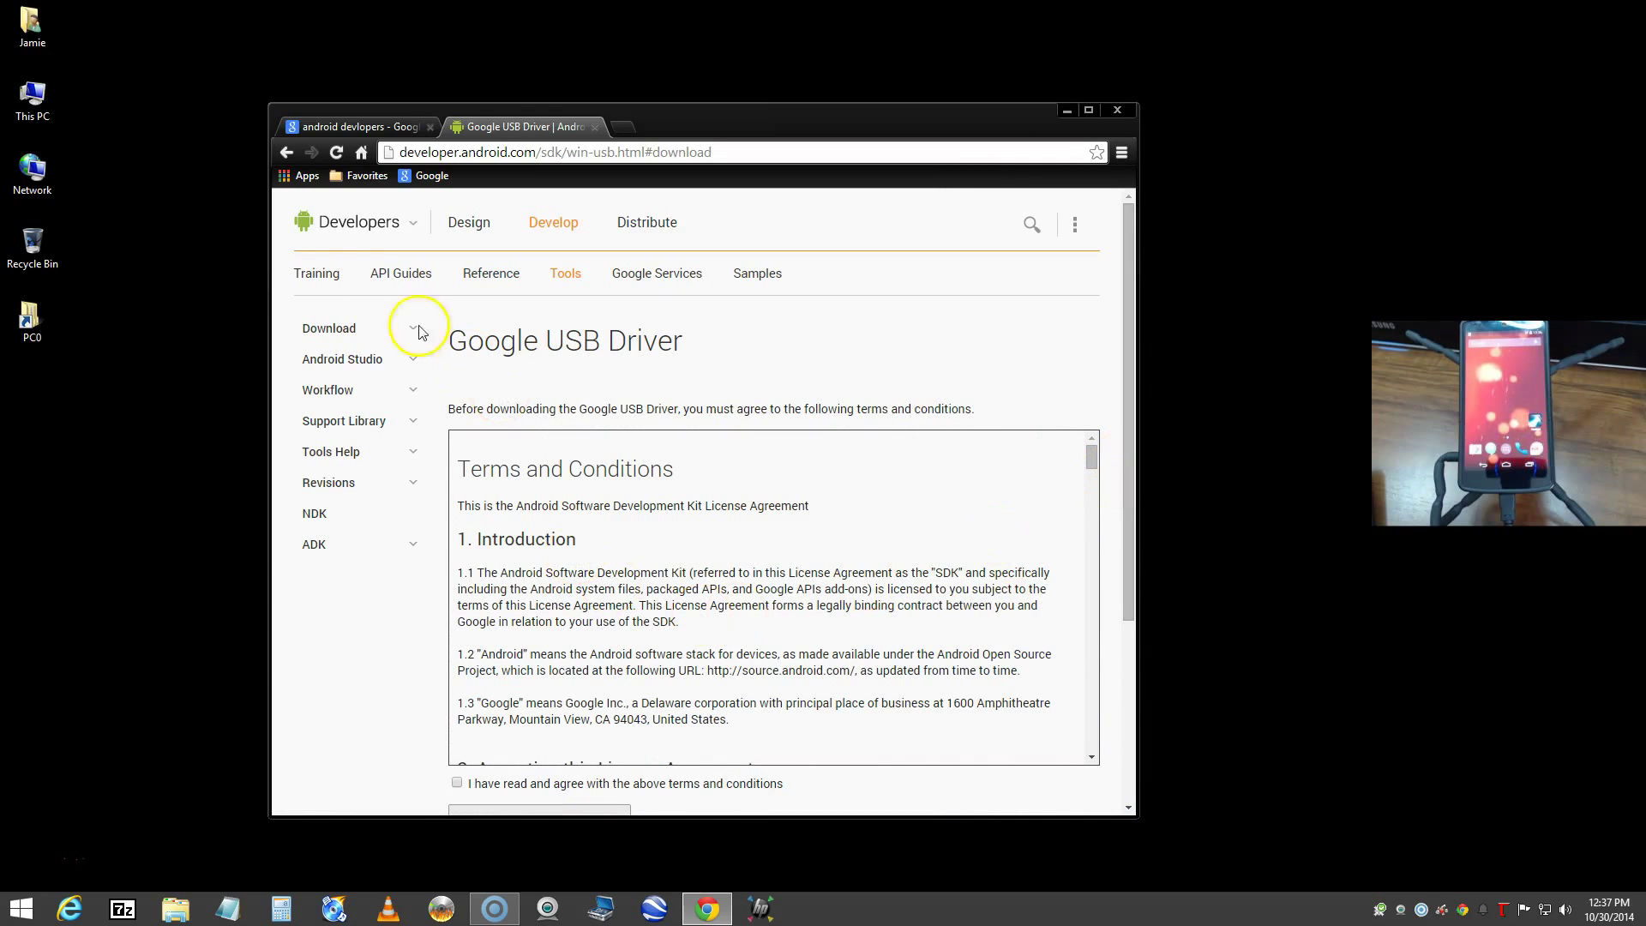
click(286, 152)
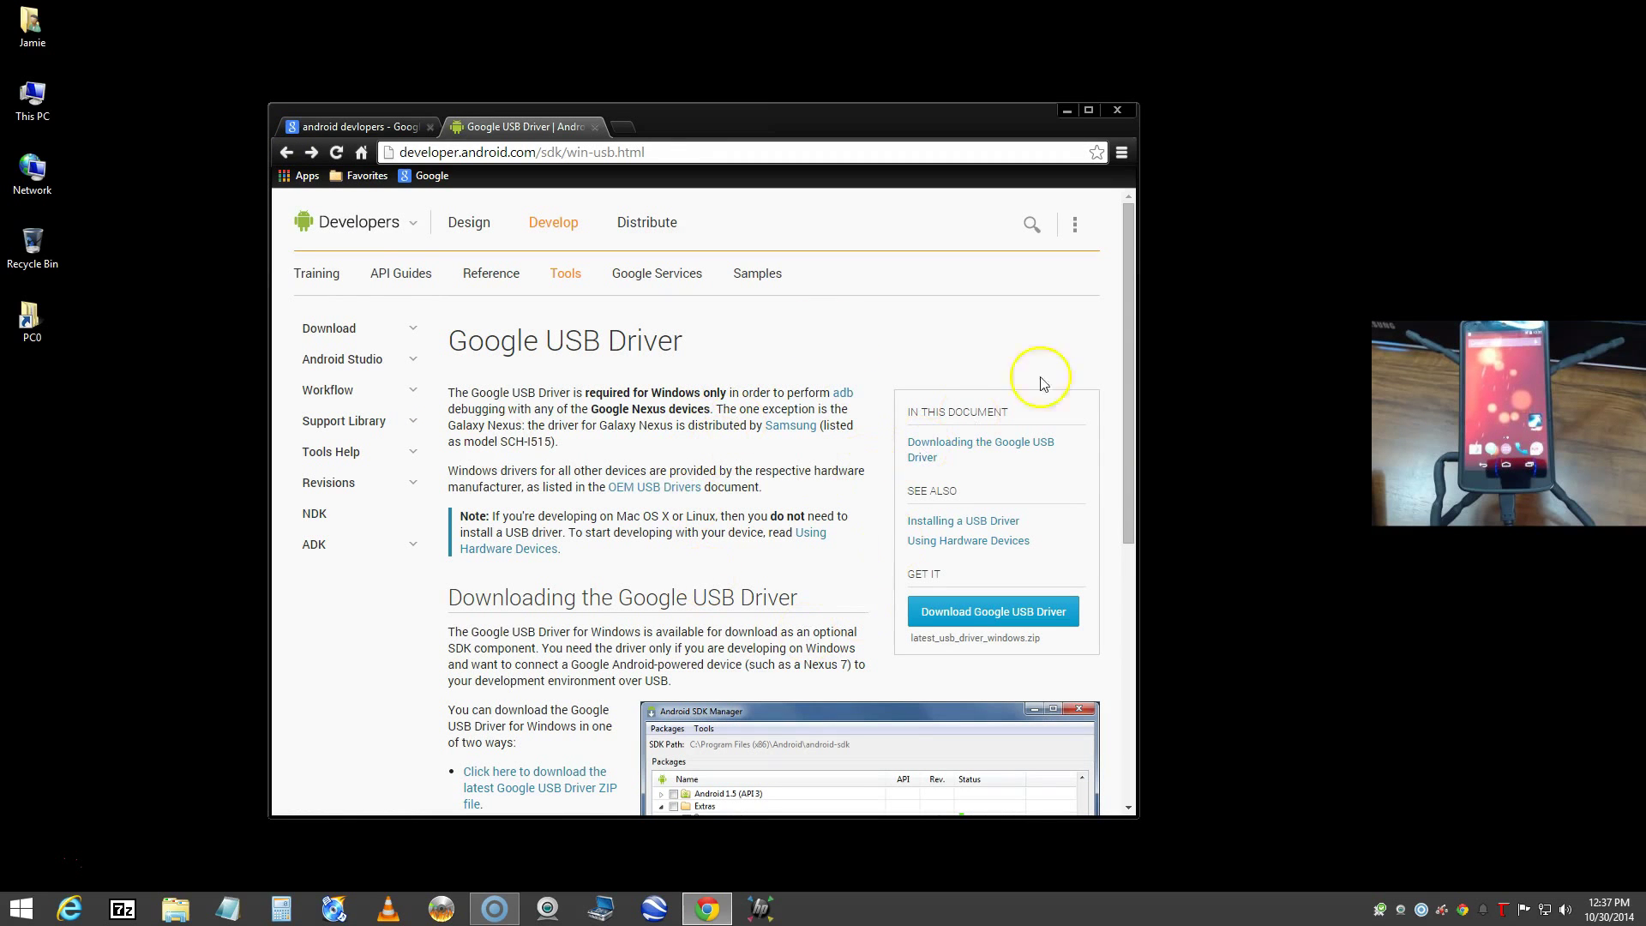
drag(1126, 335, 1124, 296)
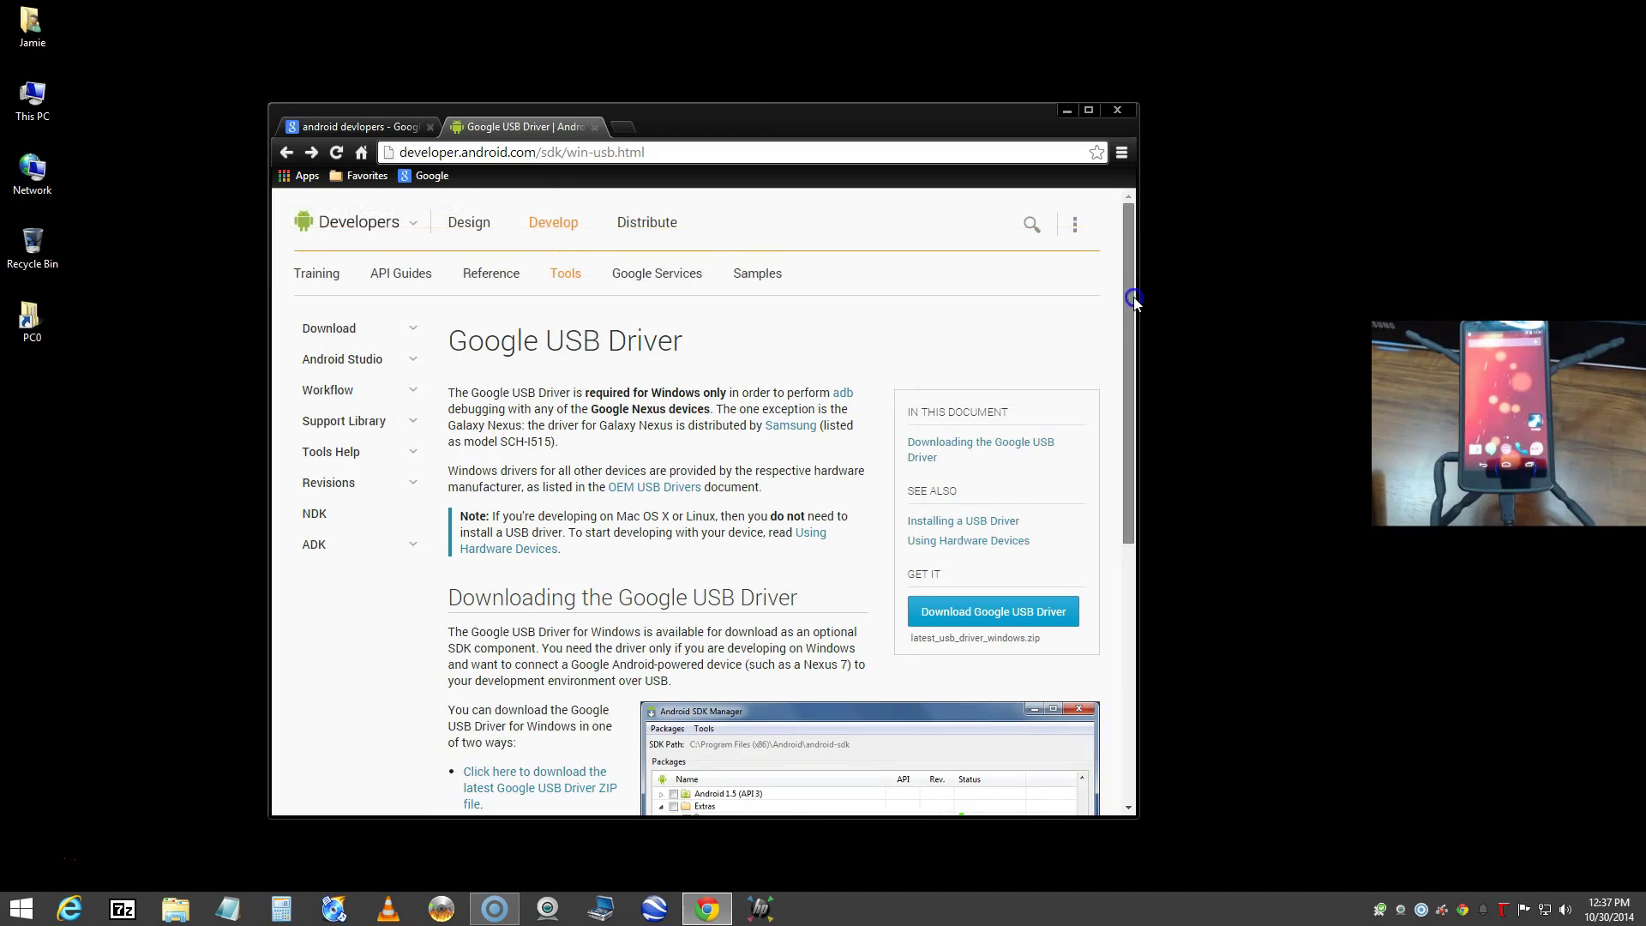
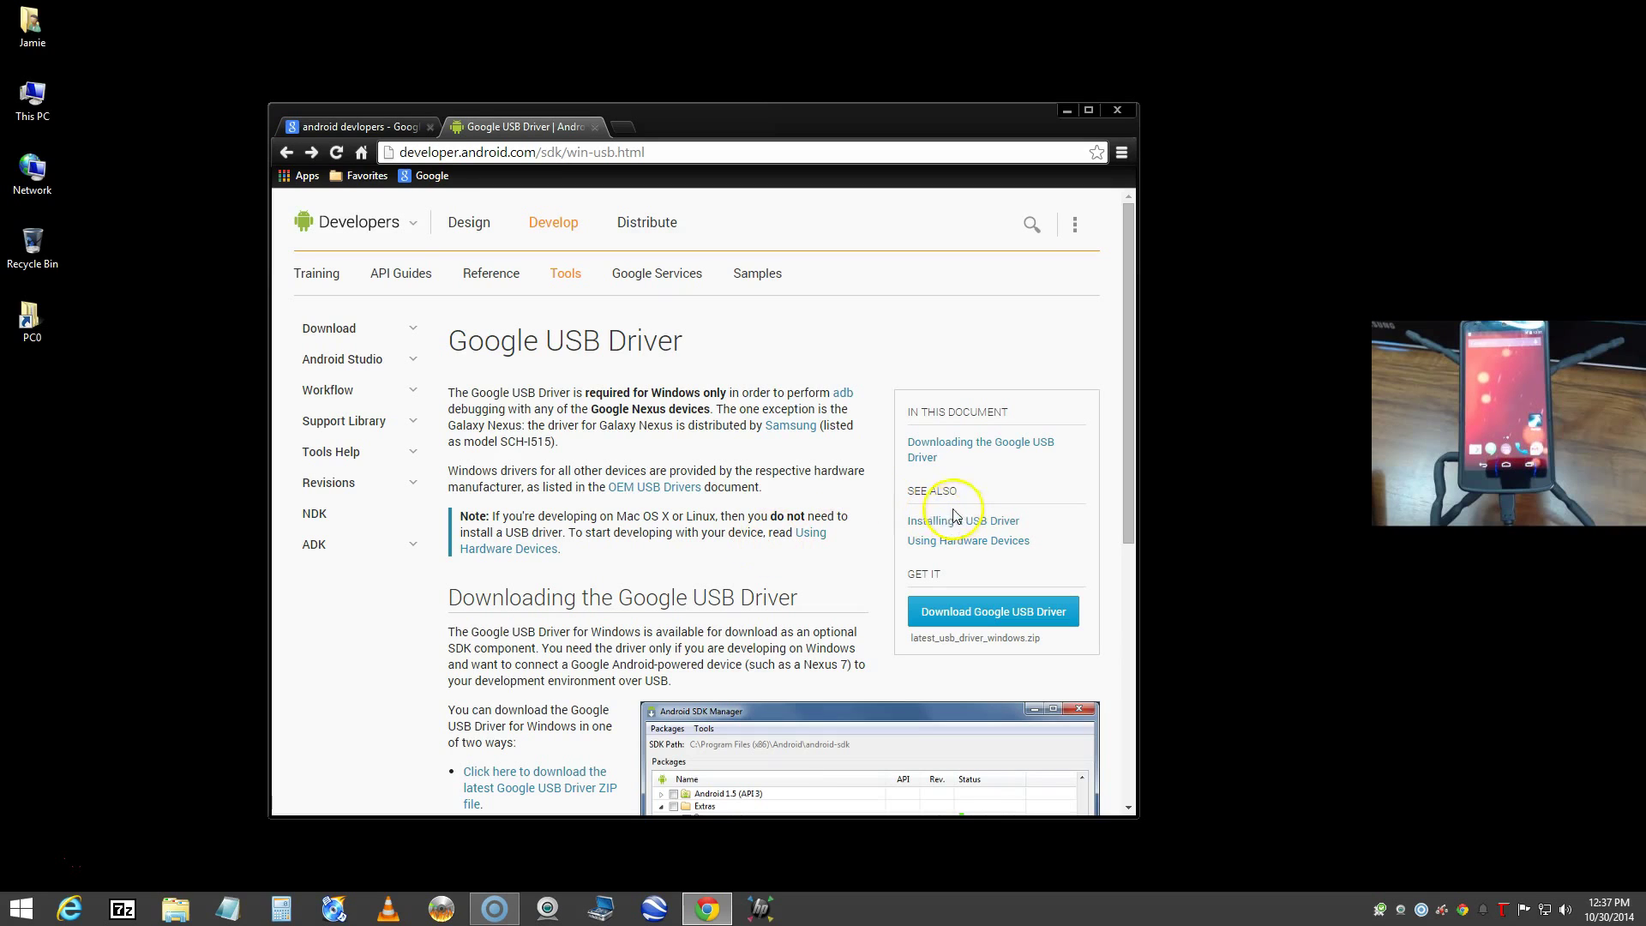
Examine the OEM USB Drivers document for its Windows installation instructions and manufacturer driver links, and return to the Google USB Driver page
click(651, 487)
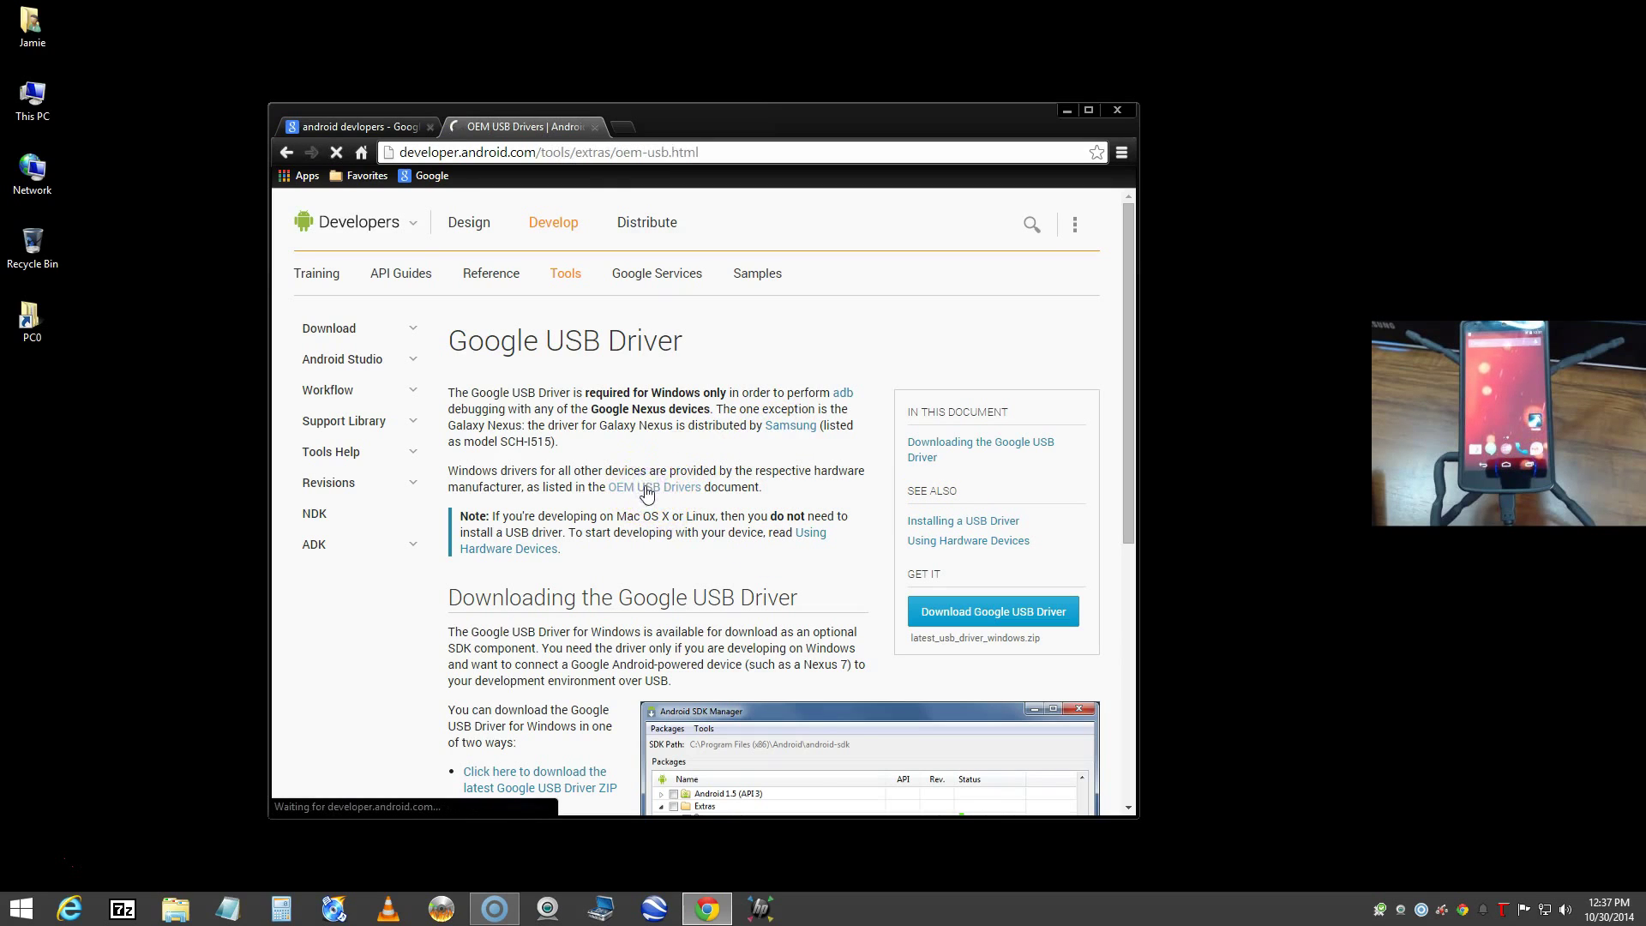
scroll(681, 518, down, 5)
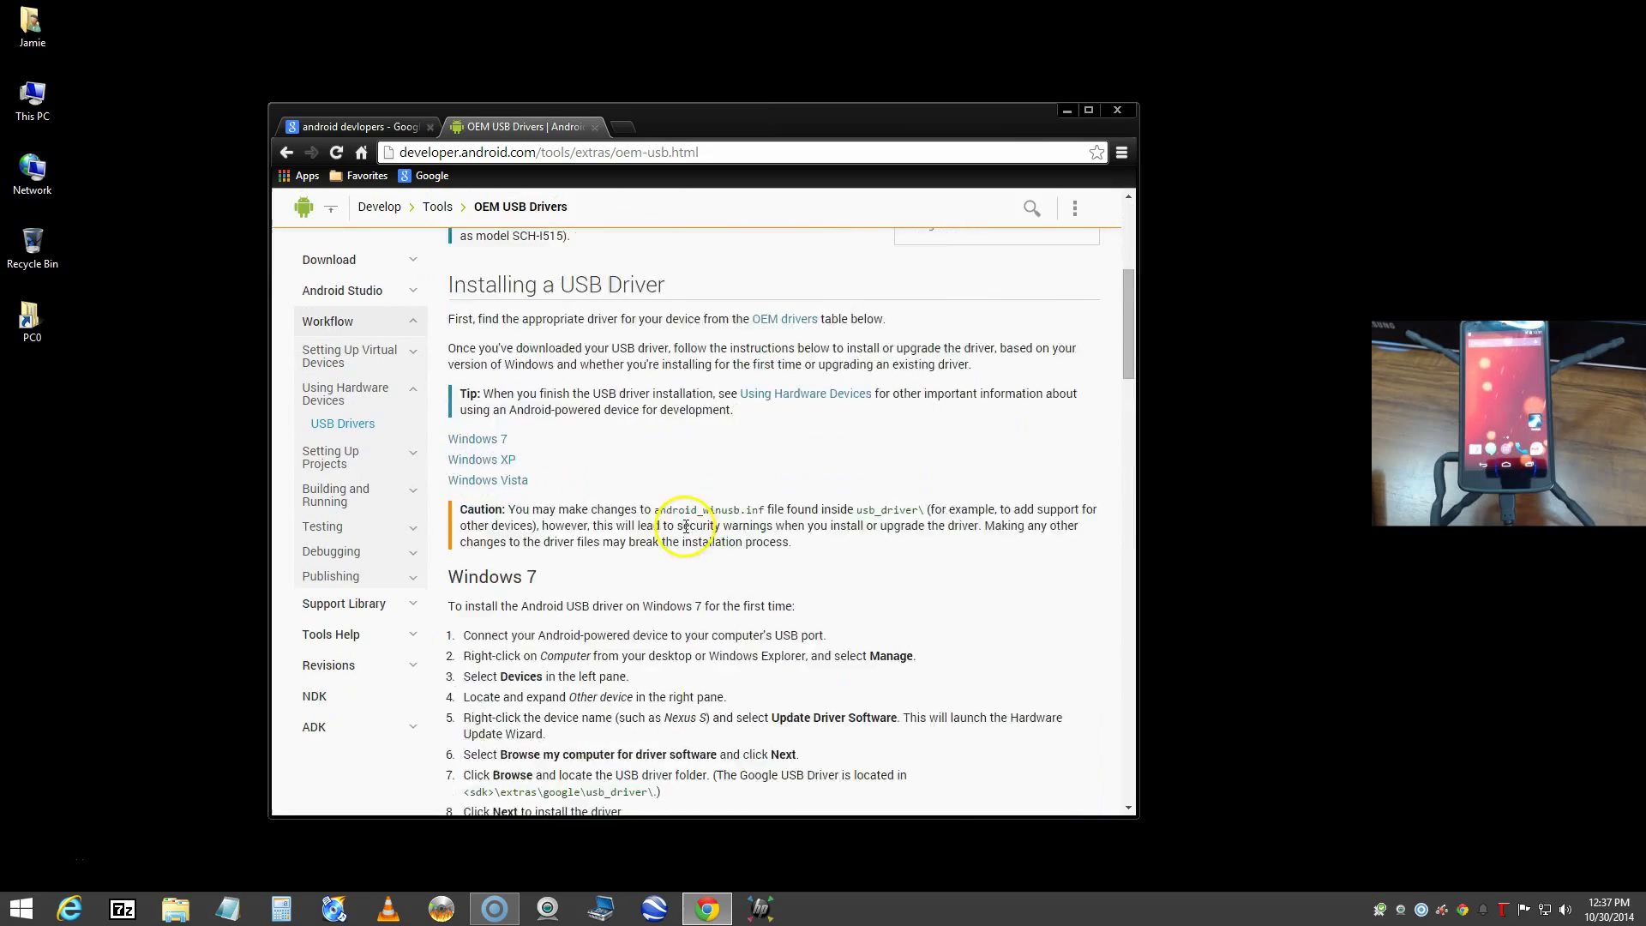
scroll(685, 526, down, 15)
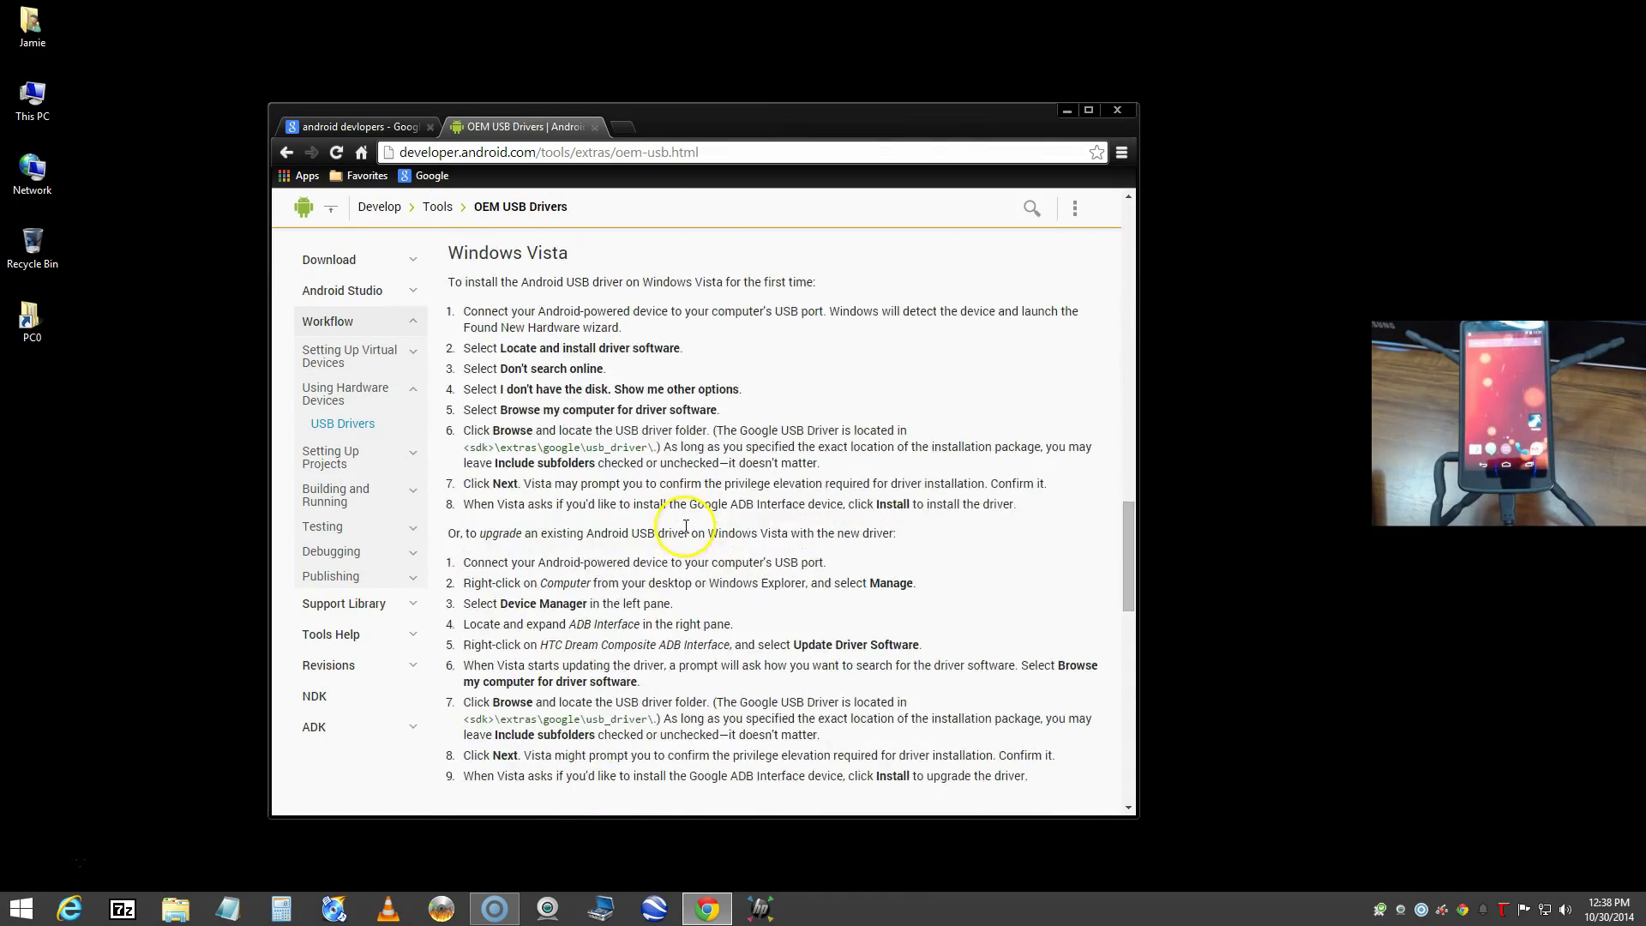
scroll(685, 525, down, 8)
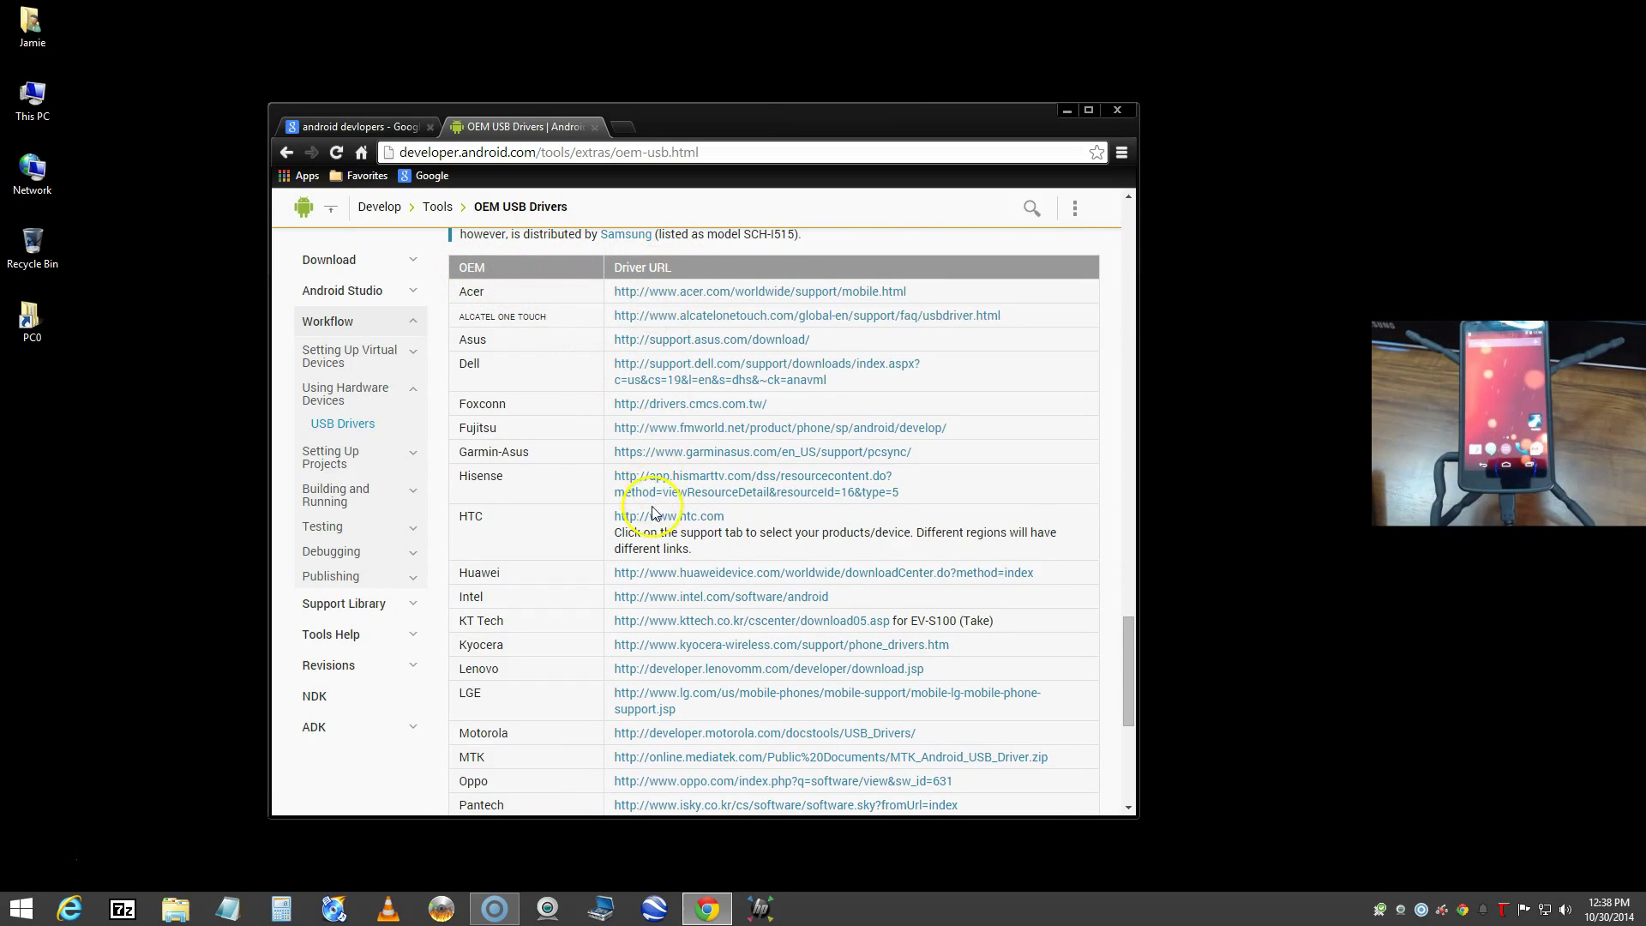
scroll(495, 527, down, 2)
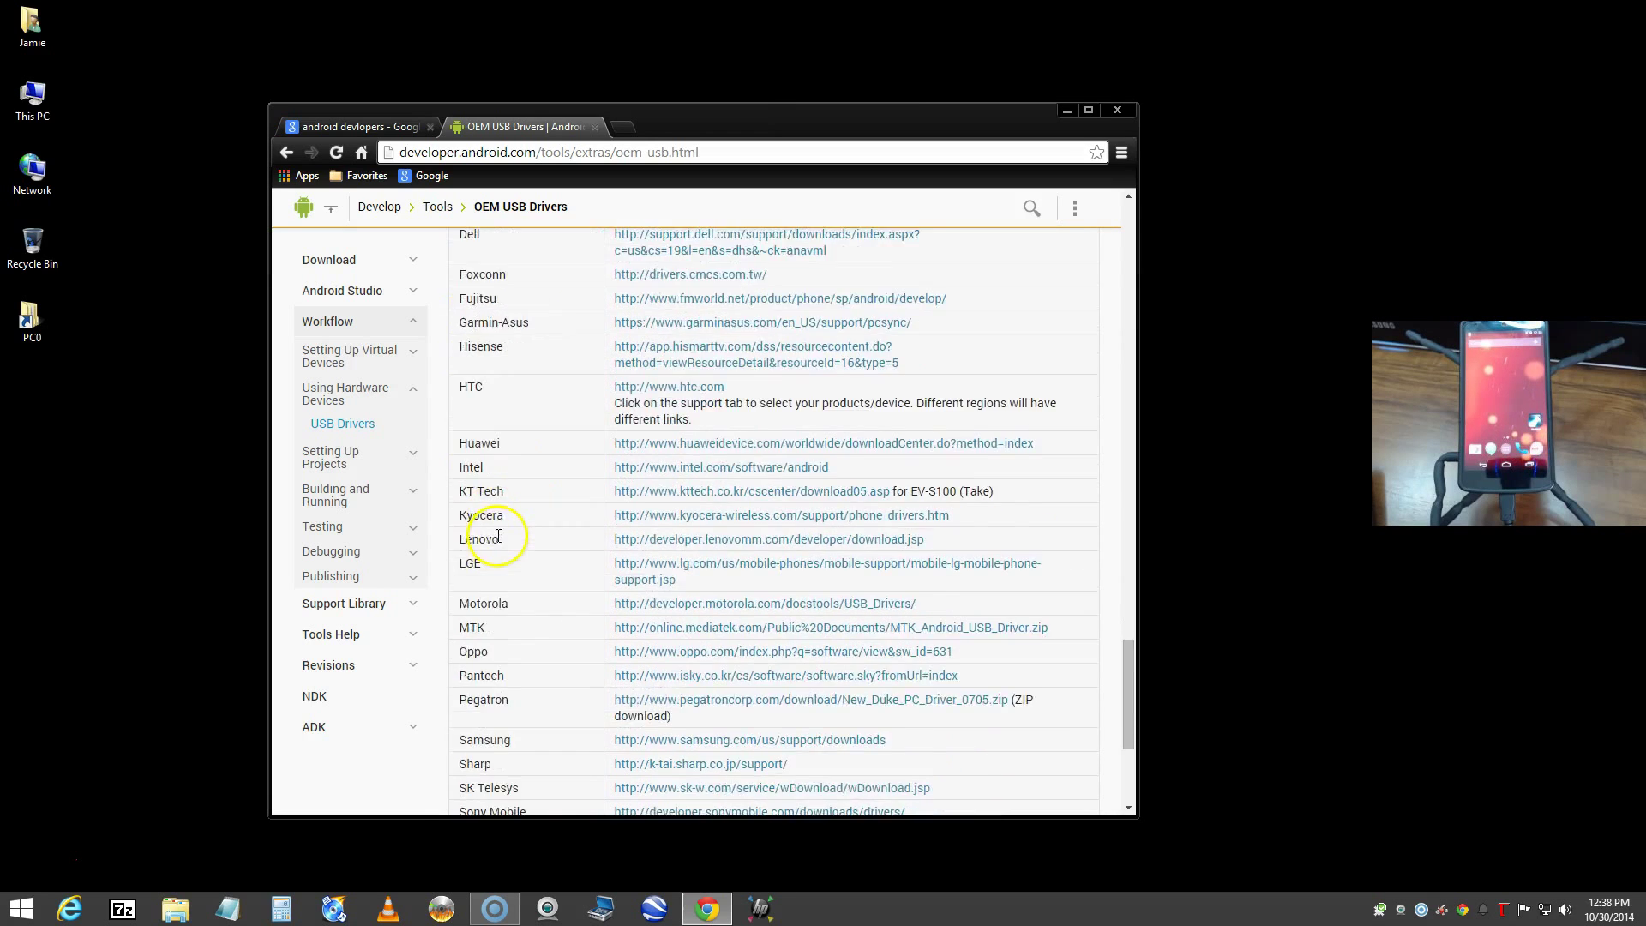
scroll(497, 536, down, 5)
scroll(600, 596, up, 8)
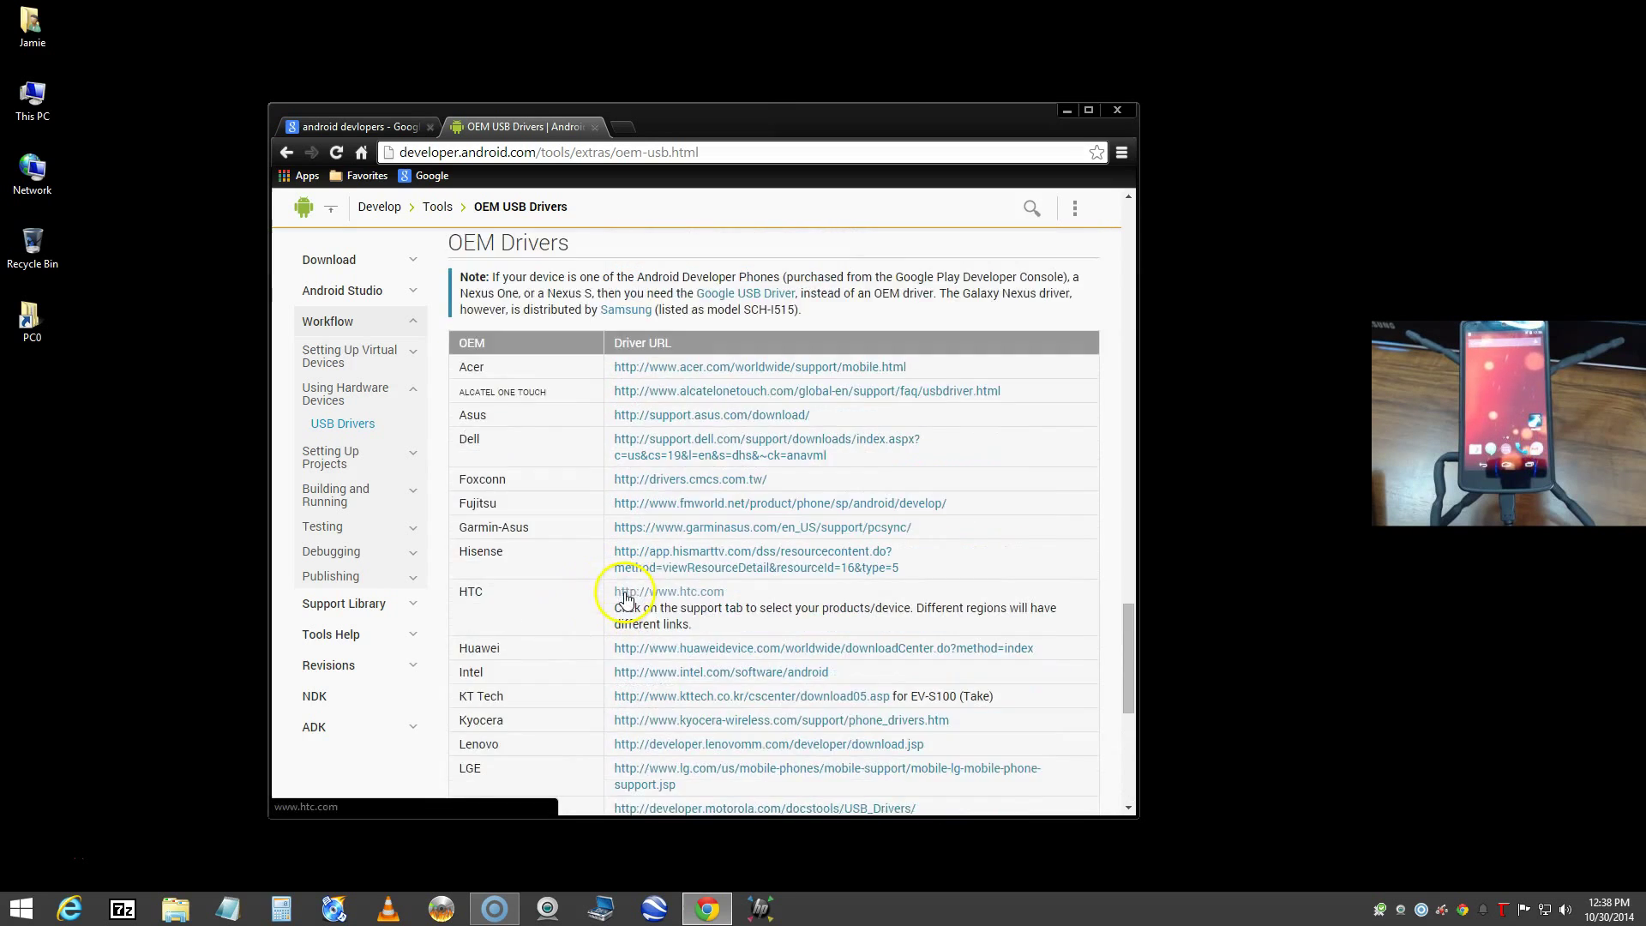
scroll(722, 742, up, 7)
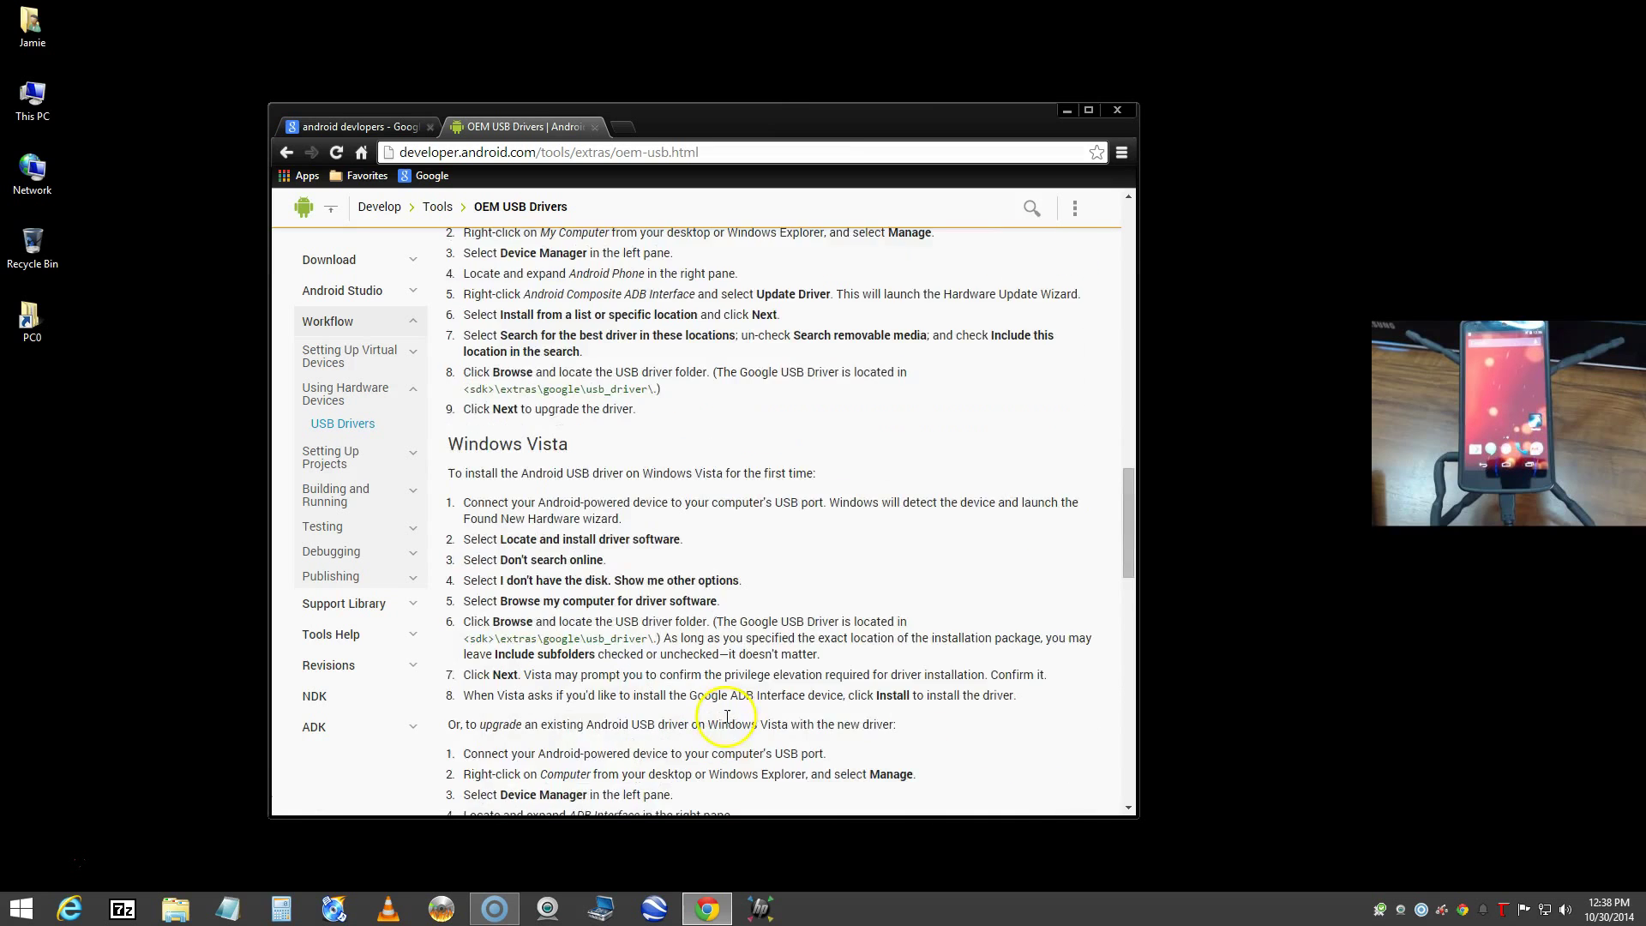
scroll(727, 716, up, 9)
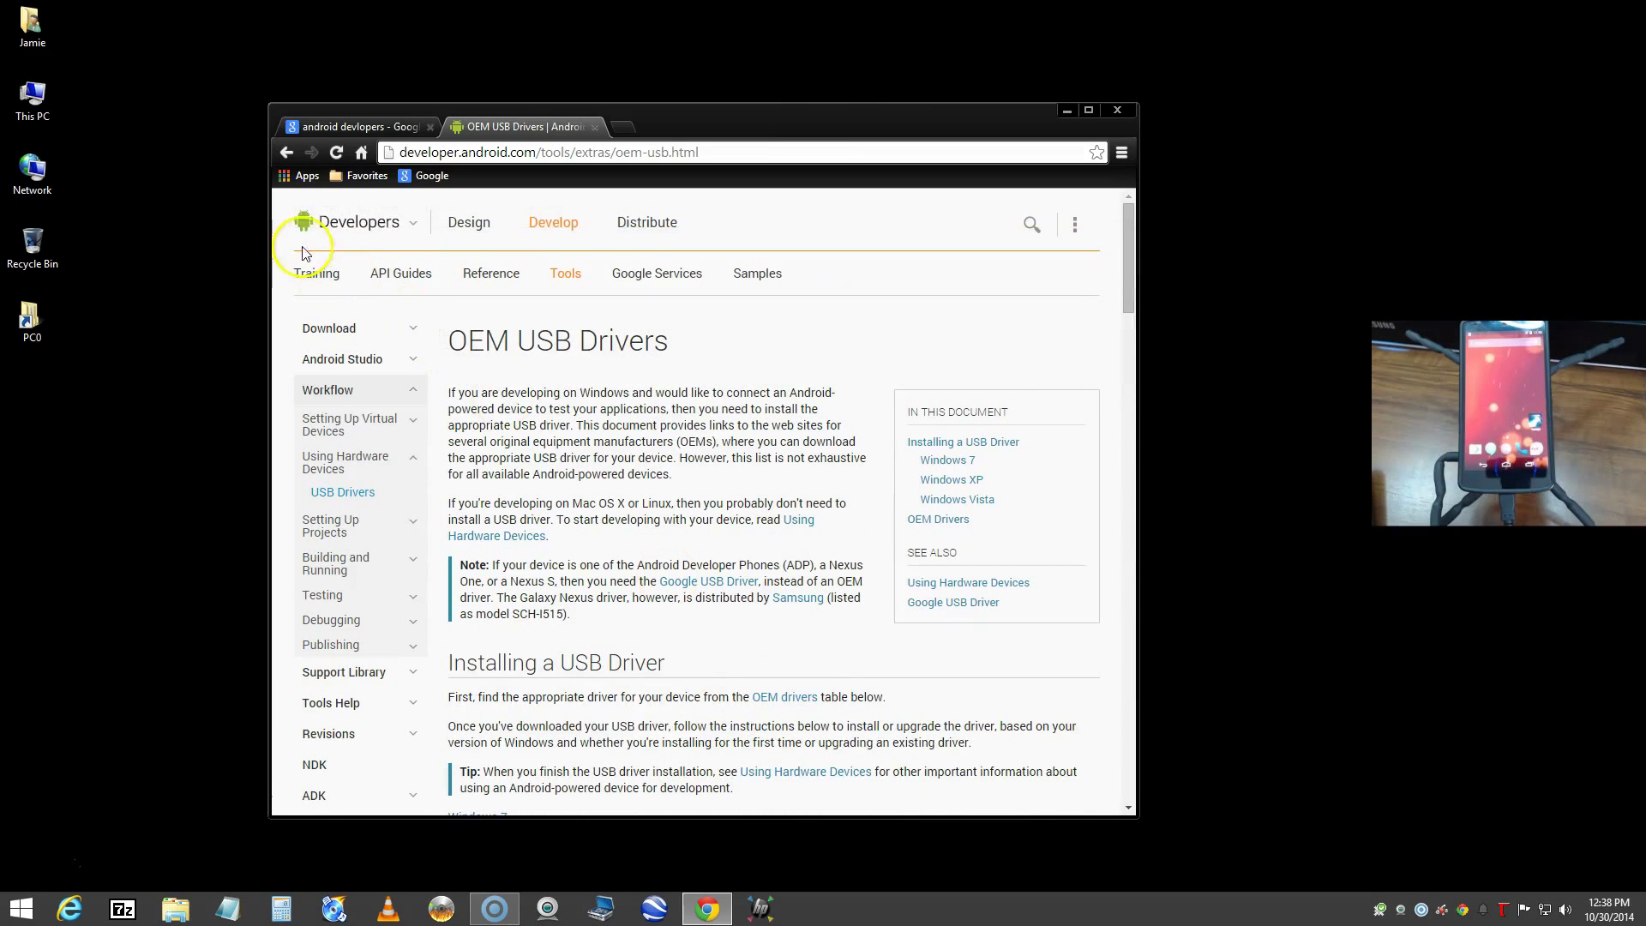
click(286, 152)
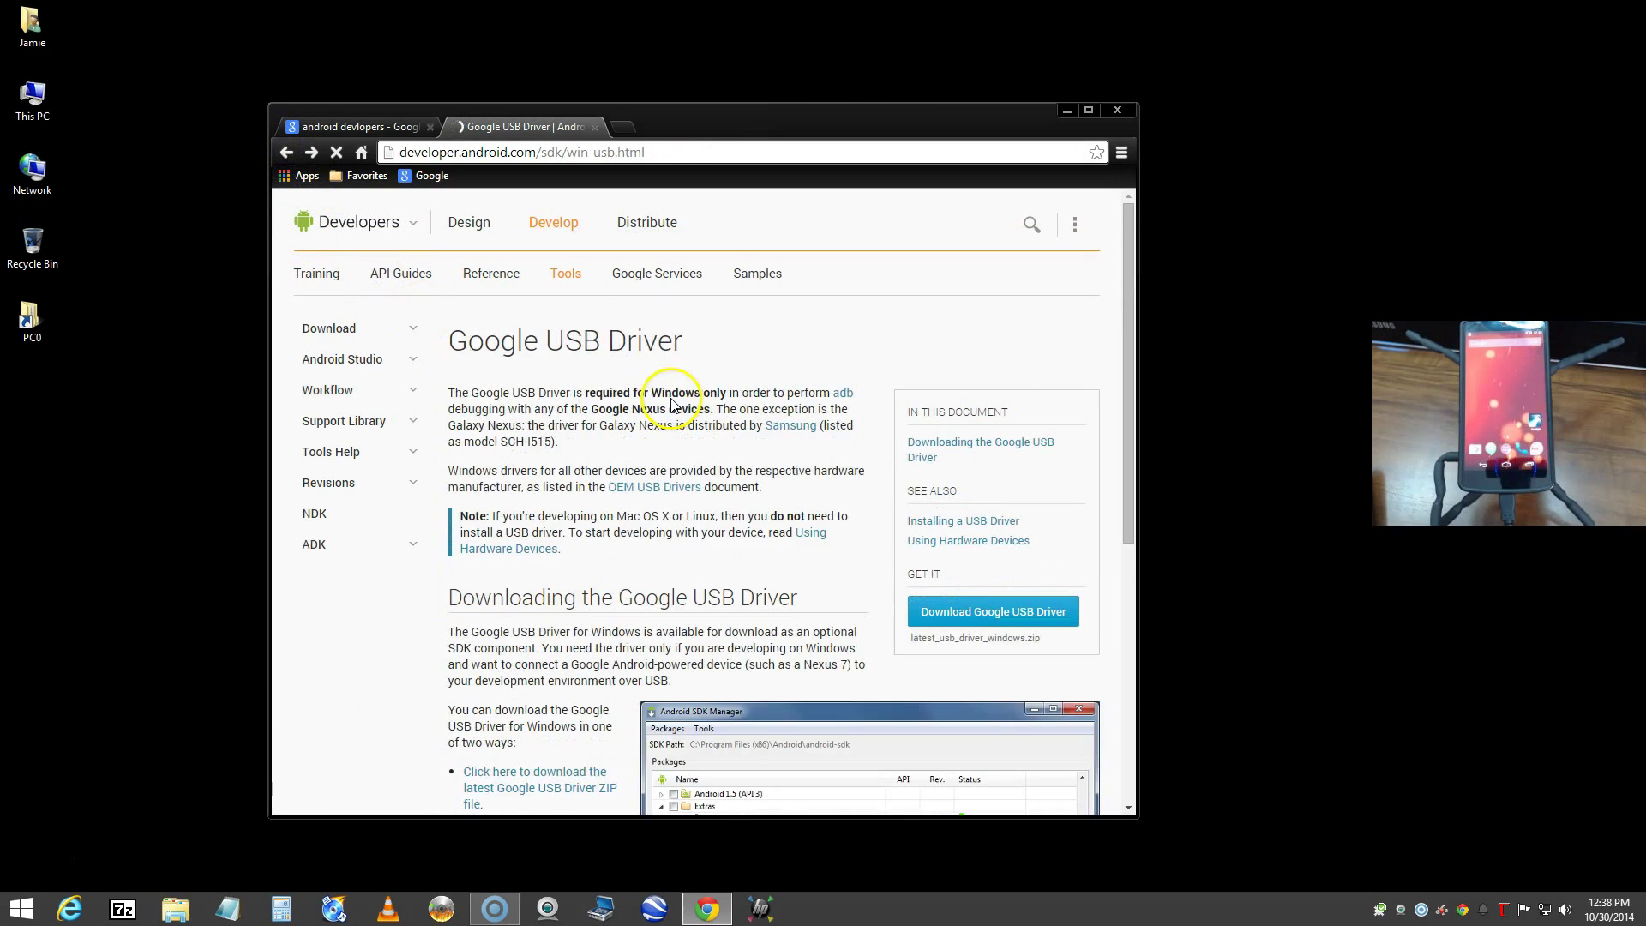
Agree to the terms and conditions and download the Google USB Driver ZIP file for Windows
scroll(725, 545, down, 2)
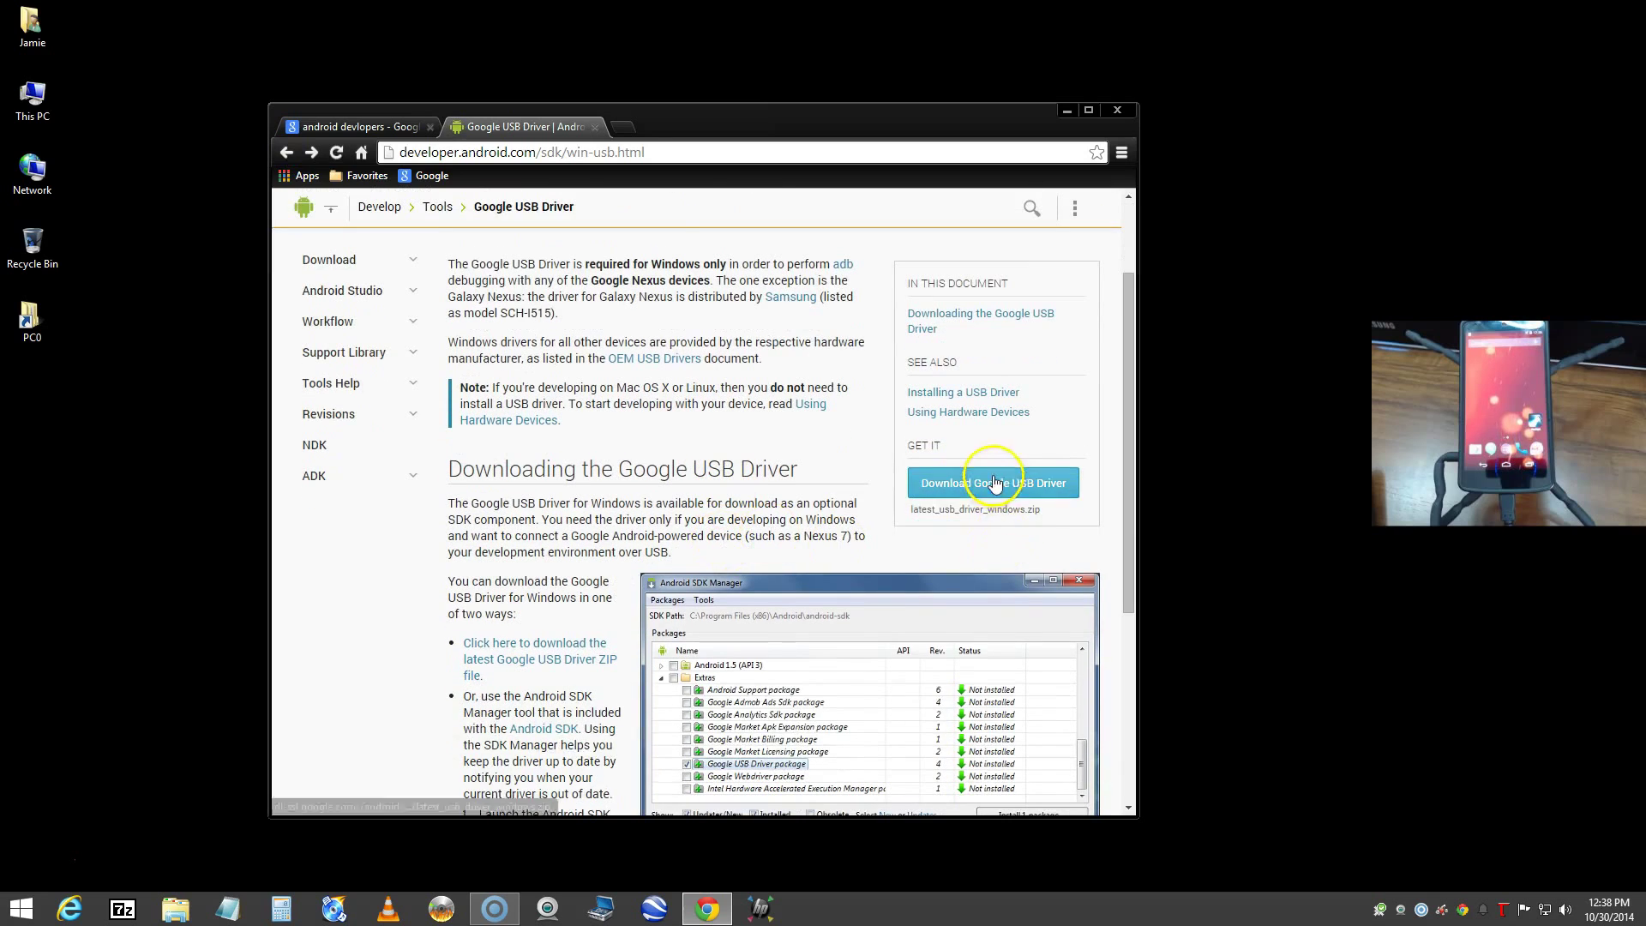
scroll(760, 454, up, 2)
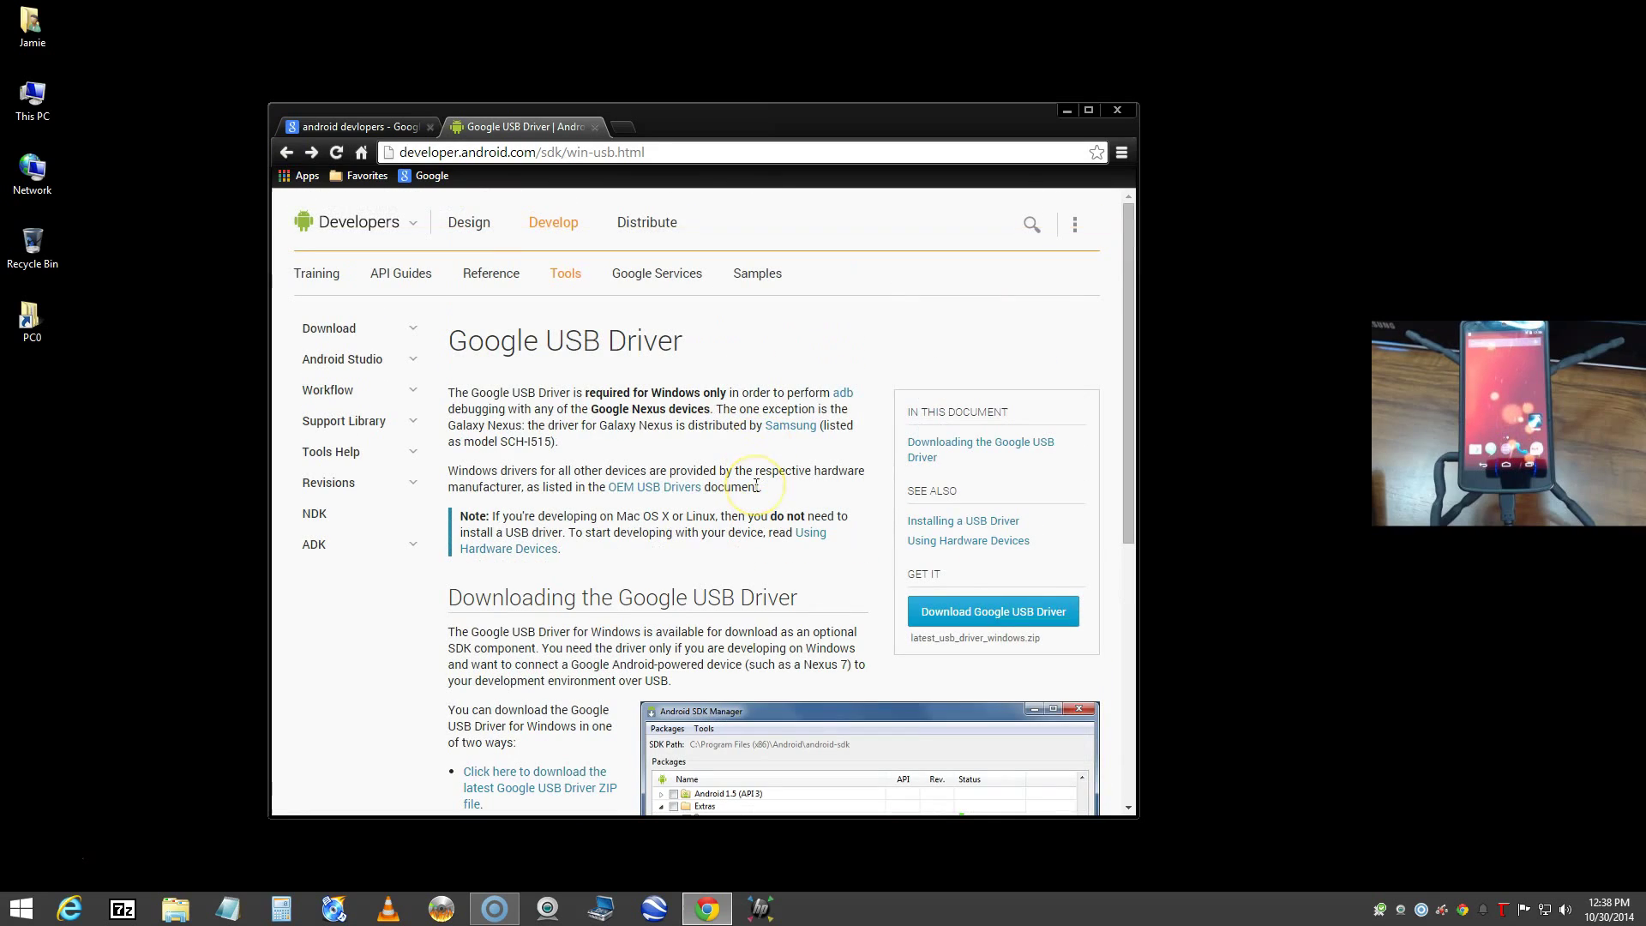
click(1016, 613)
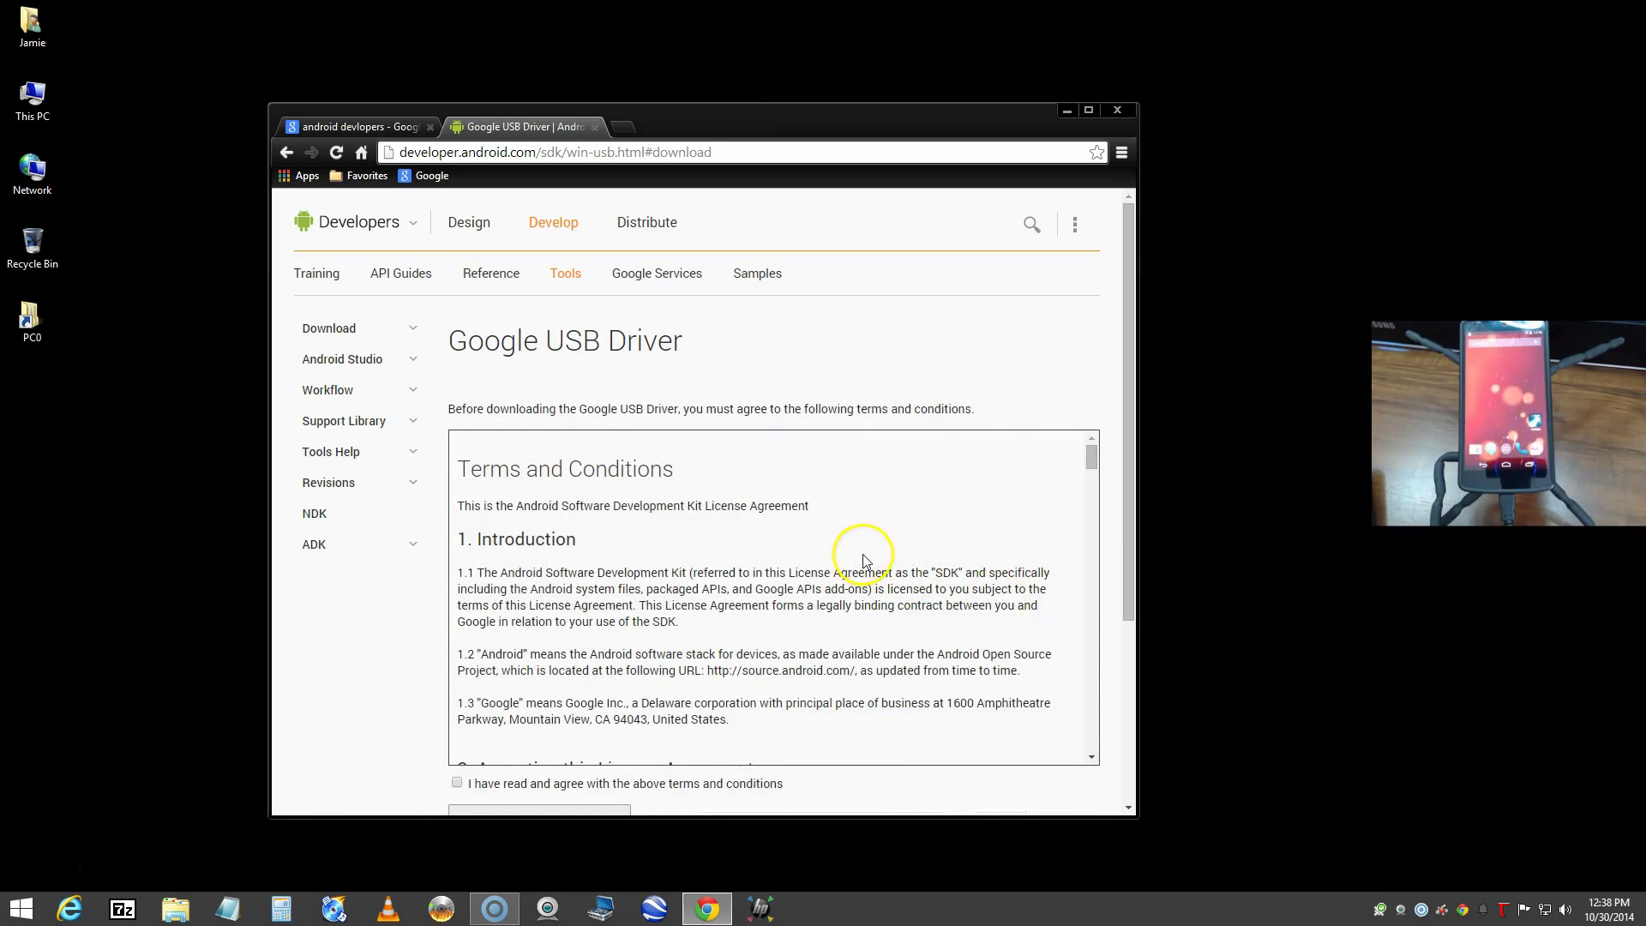
scroll(866, 556, down, 3)
click(1128, 651)
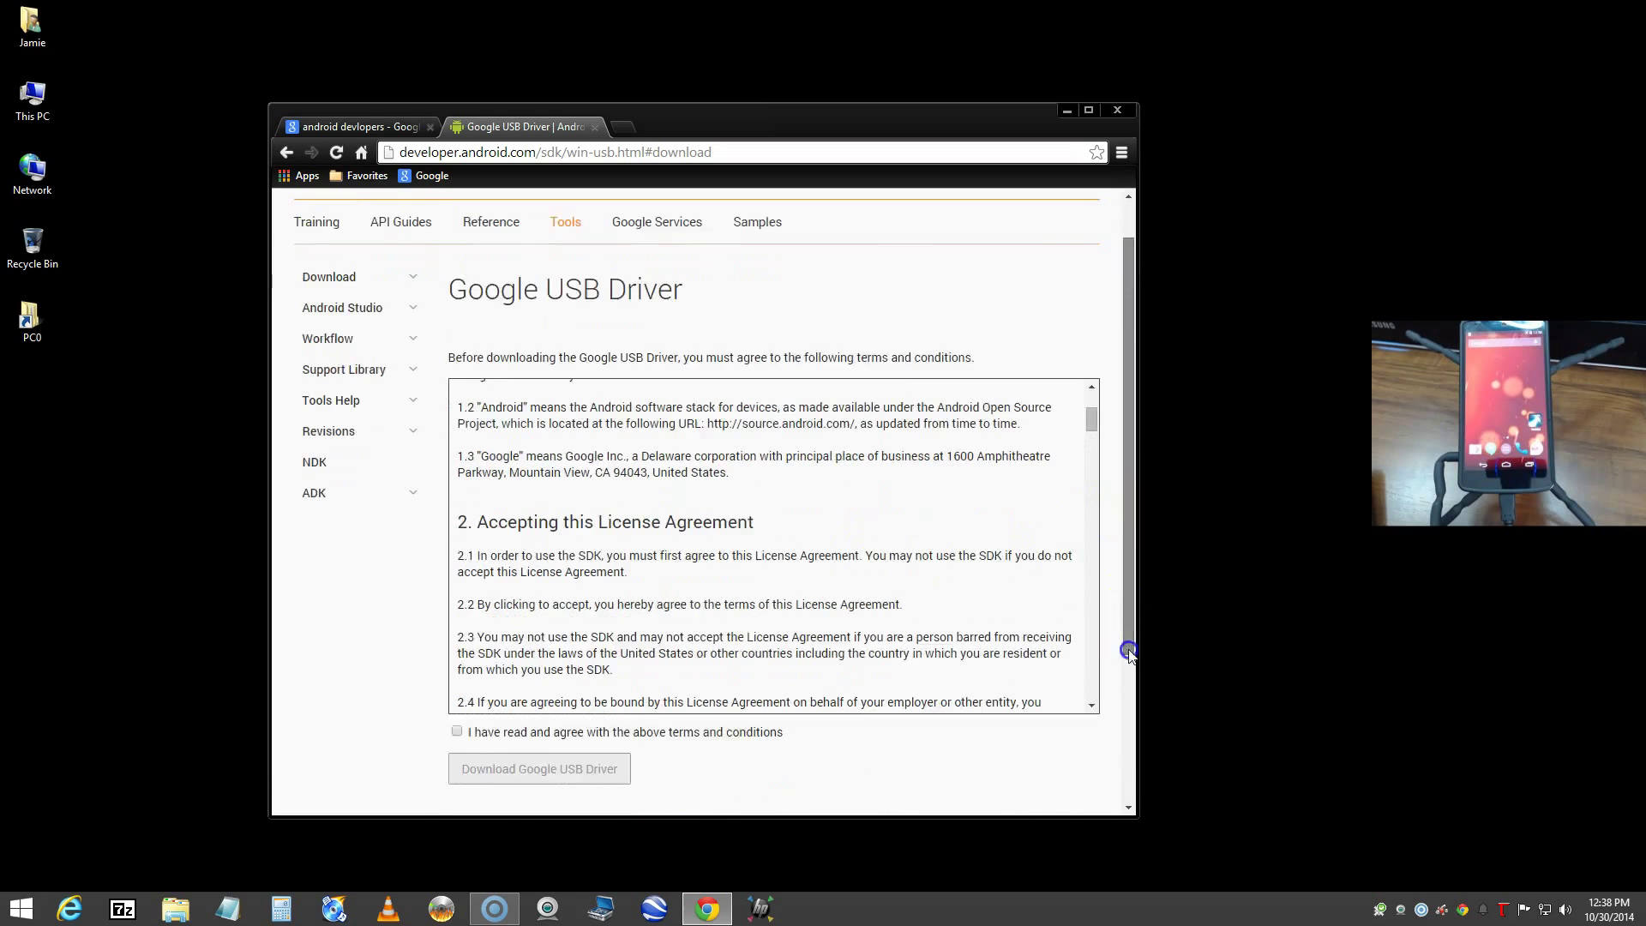
click(456, 555)
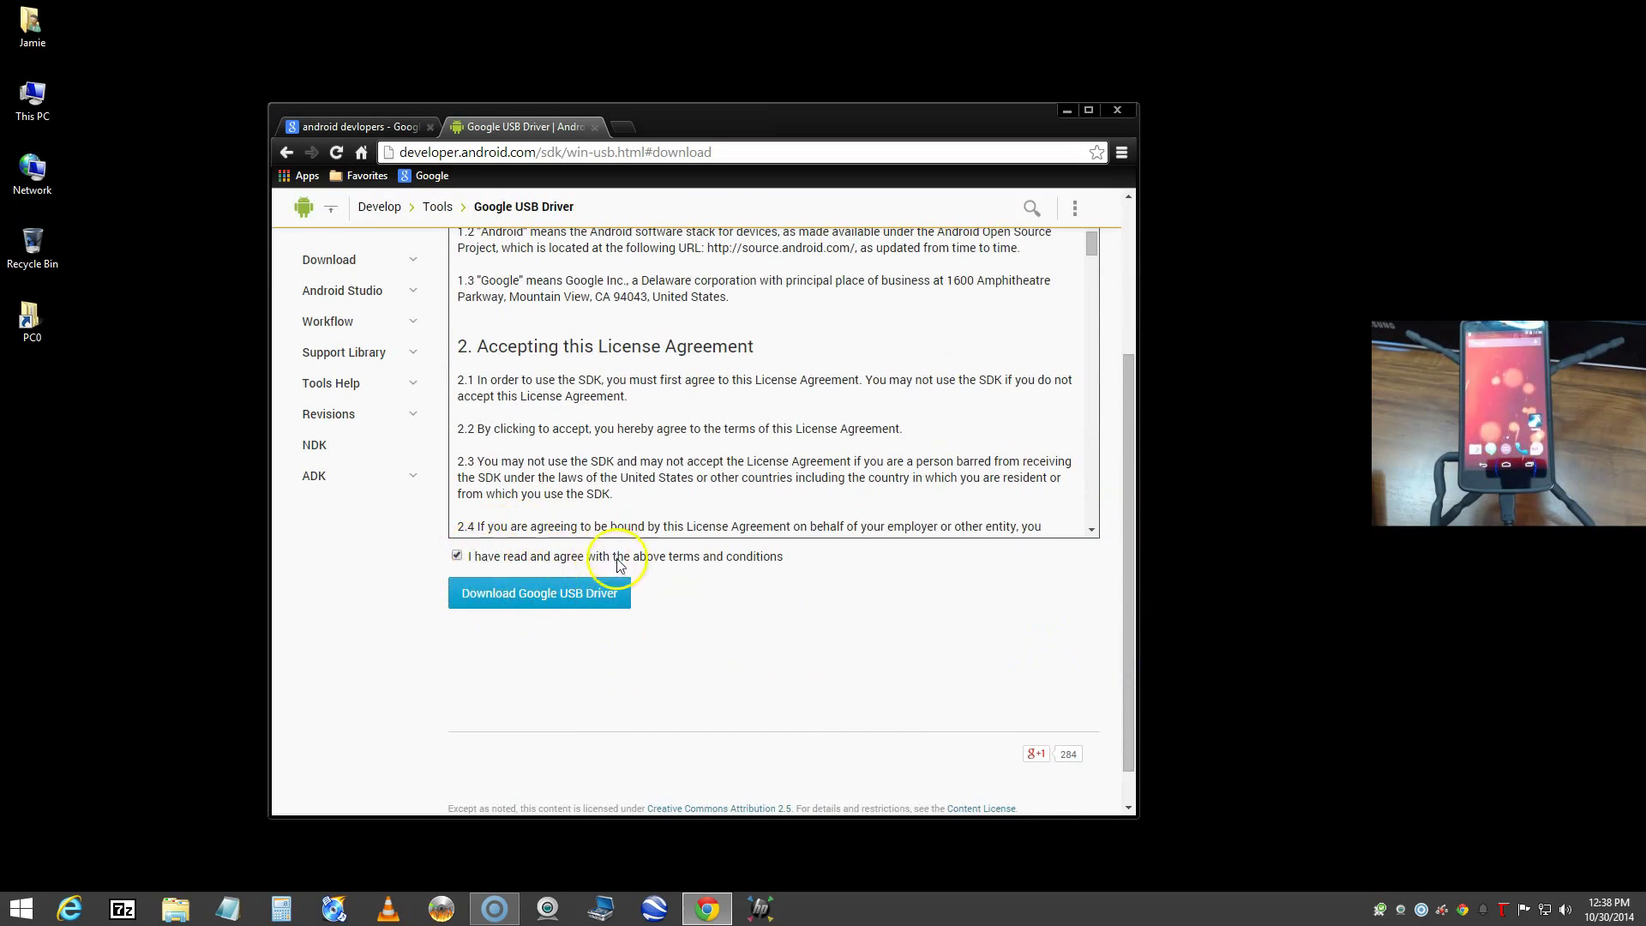
click(537, 595)
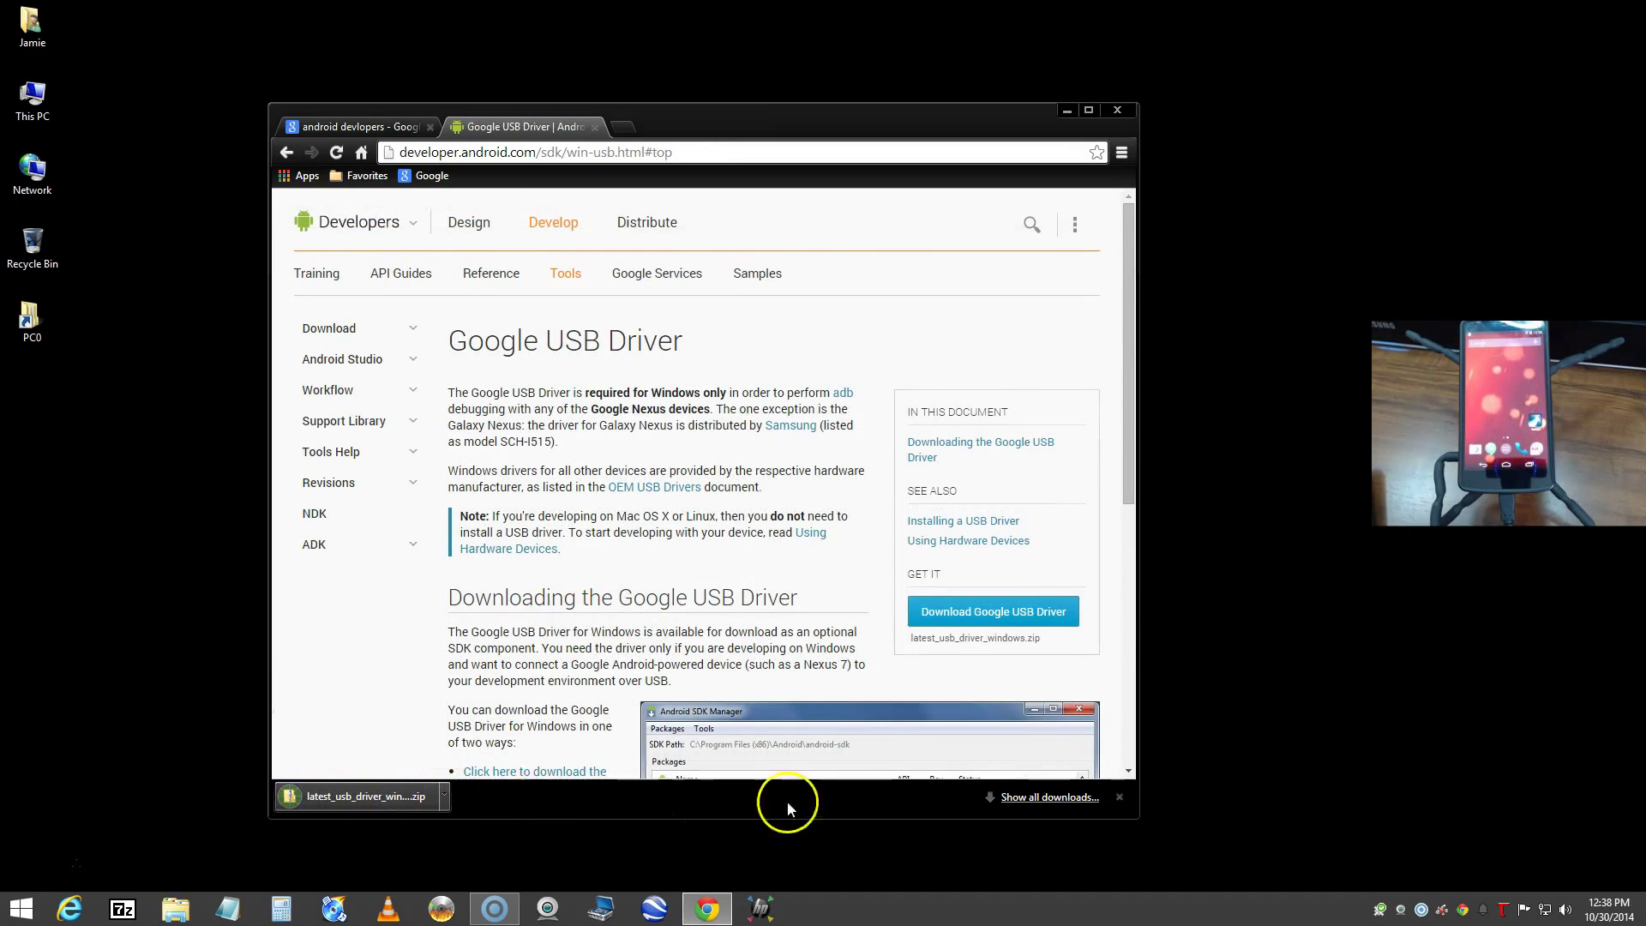
Show the downloaded latest_usb_driver_windows.zip in its folder, and close the folder window and the browser's downloads page
click(1040, 799)
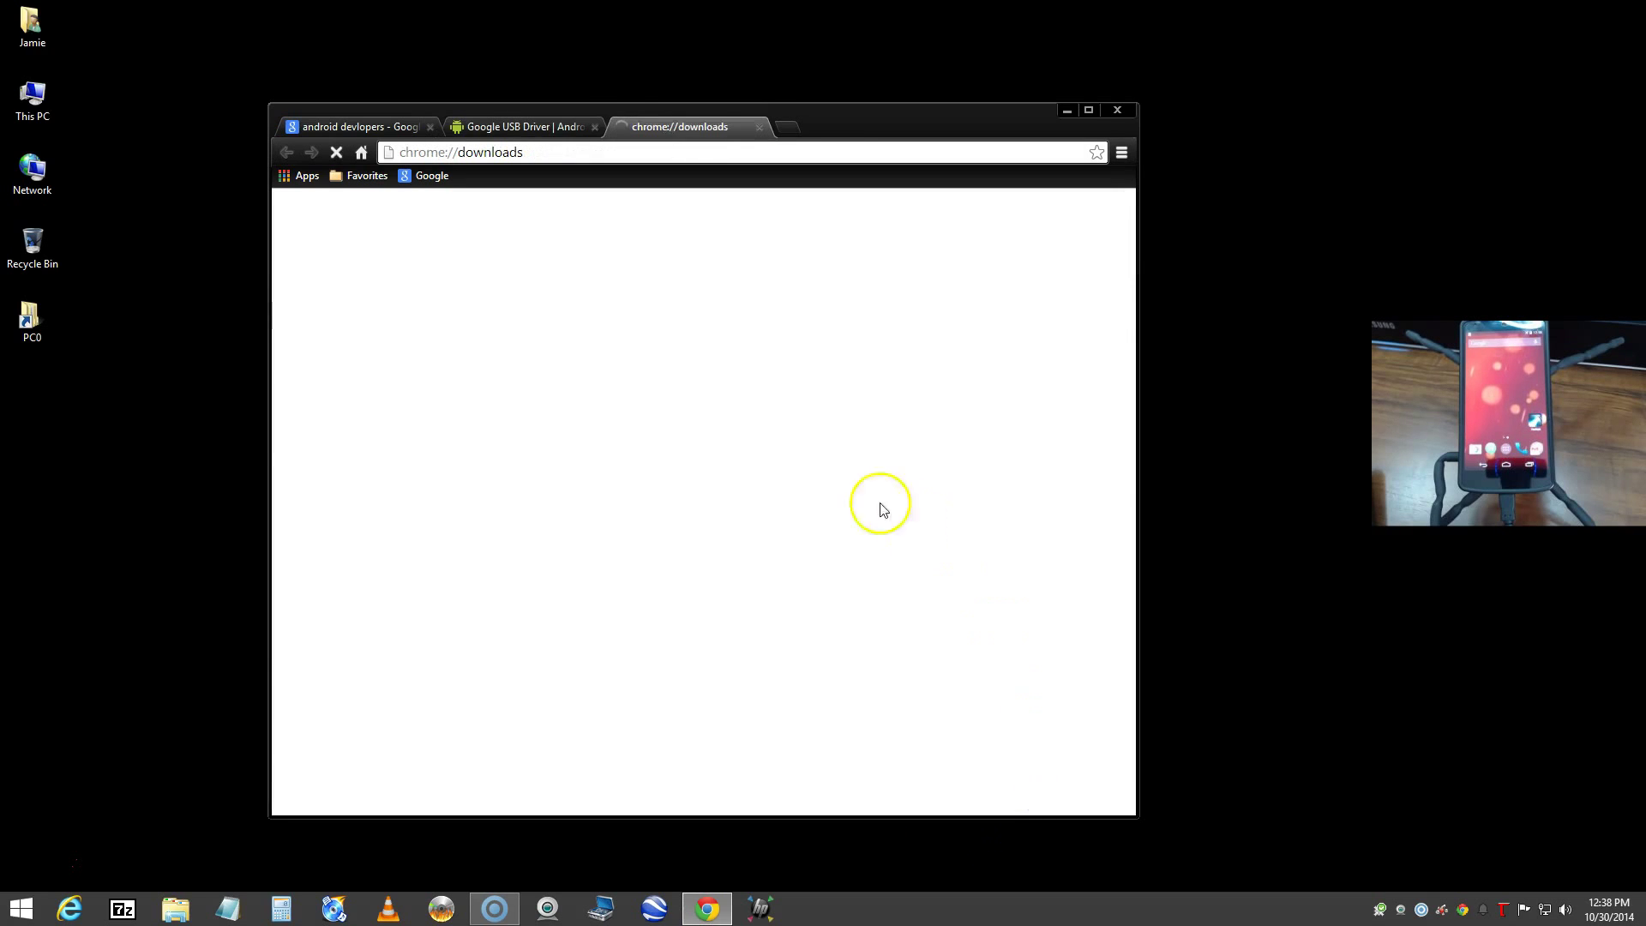
click(468, 306)
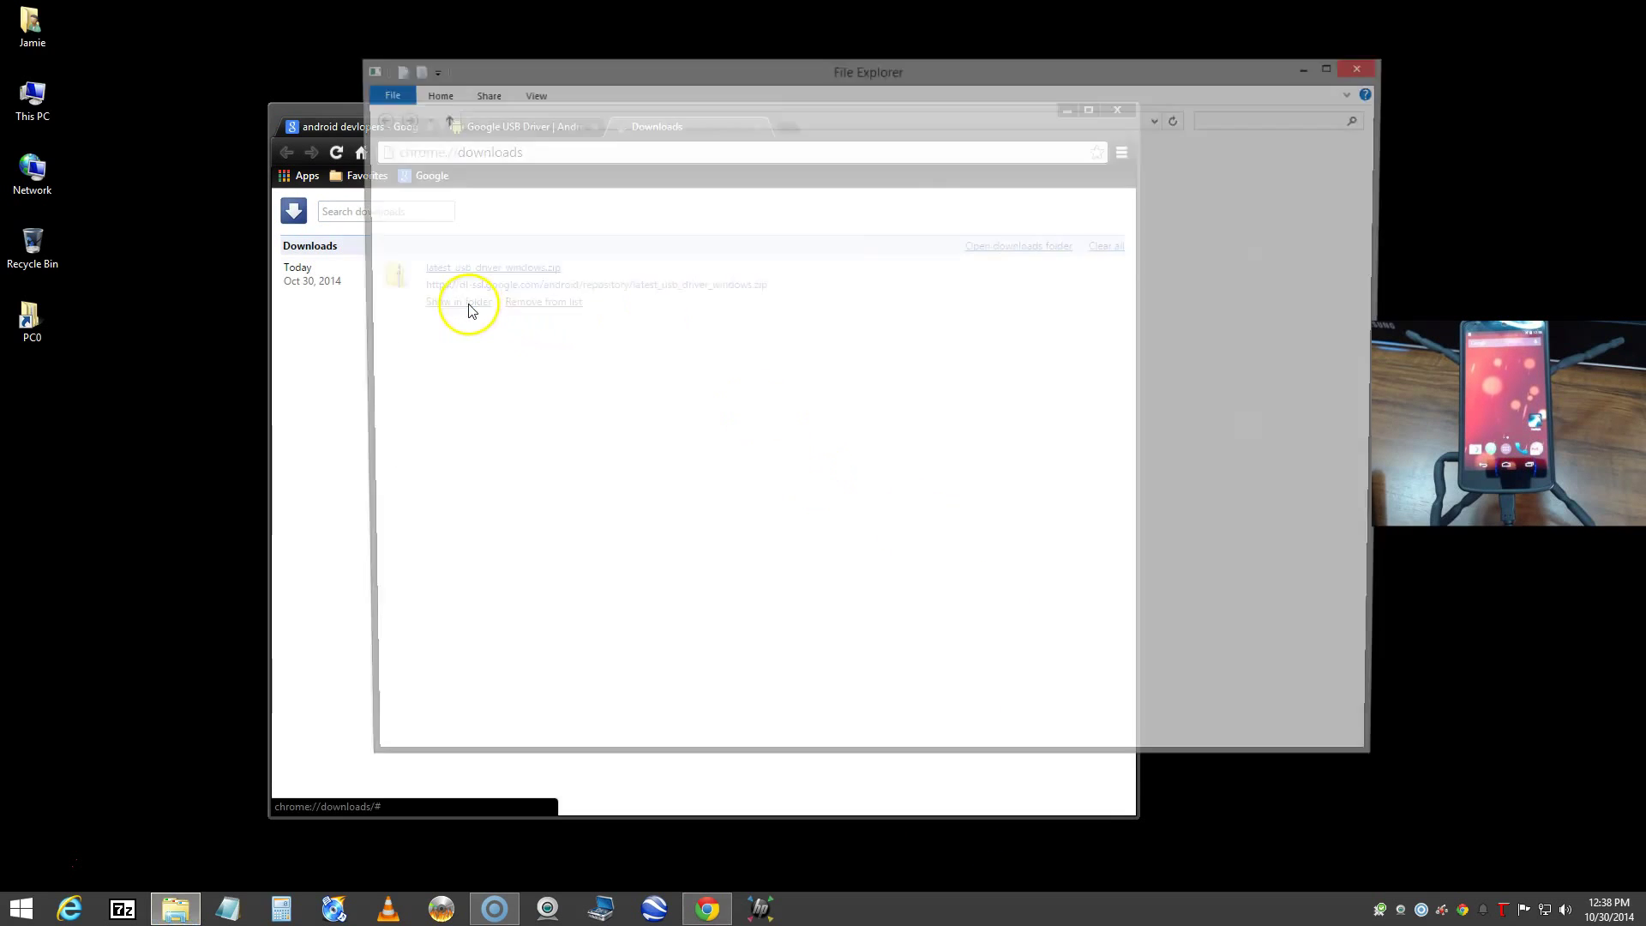
drag(798, 75, 713, 157)
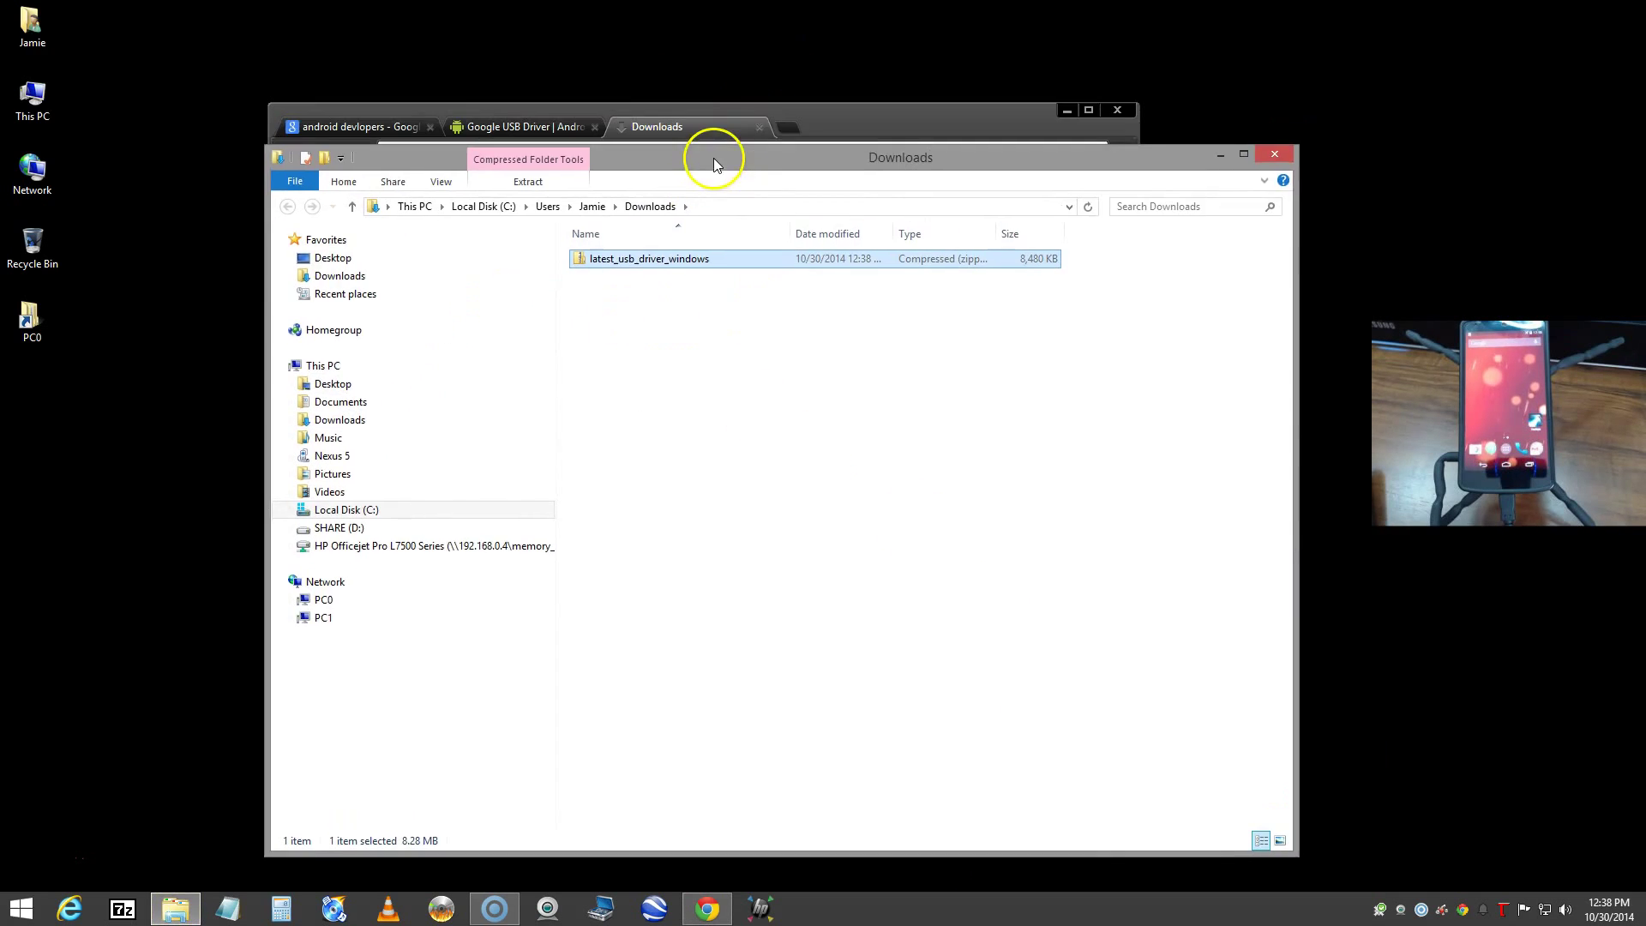
click(1276, 155)
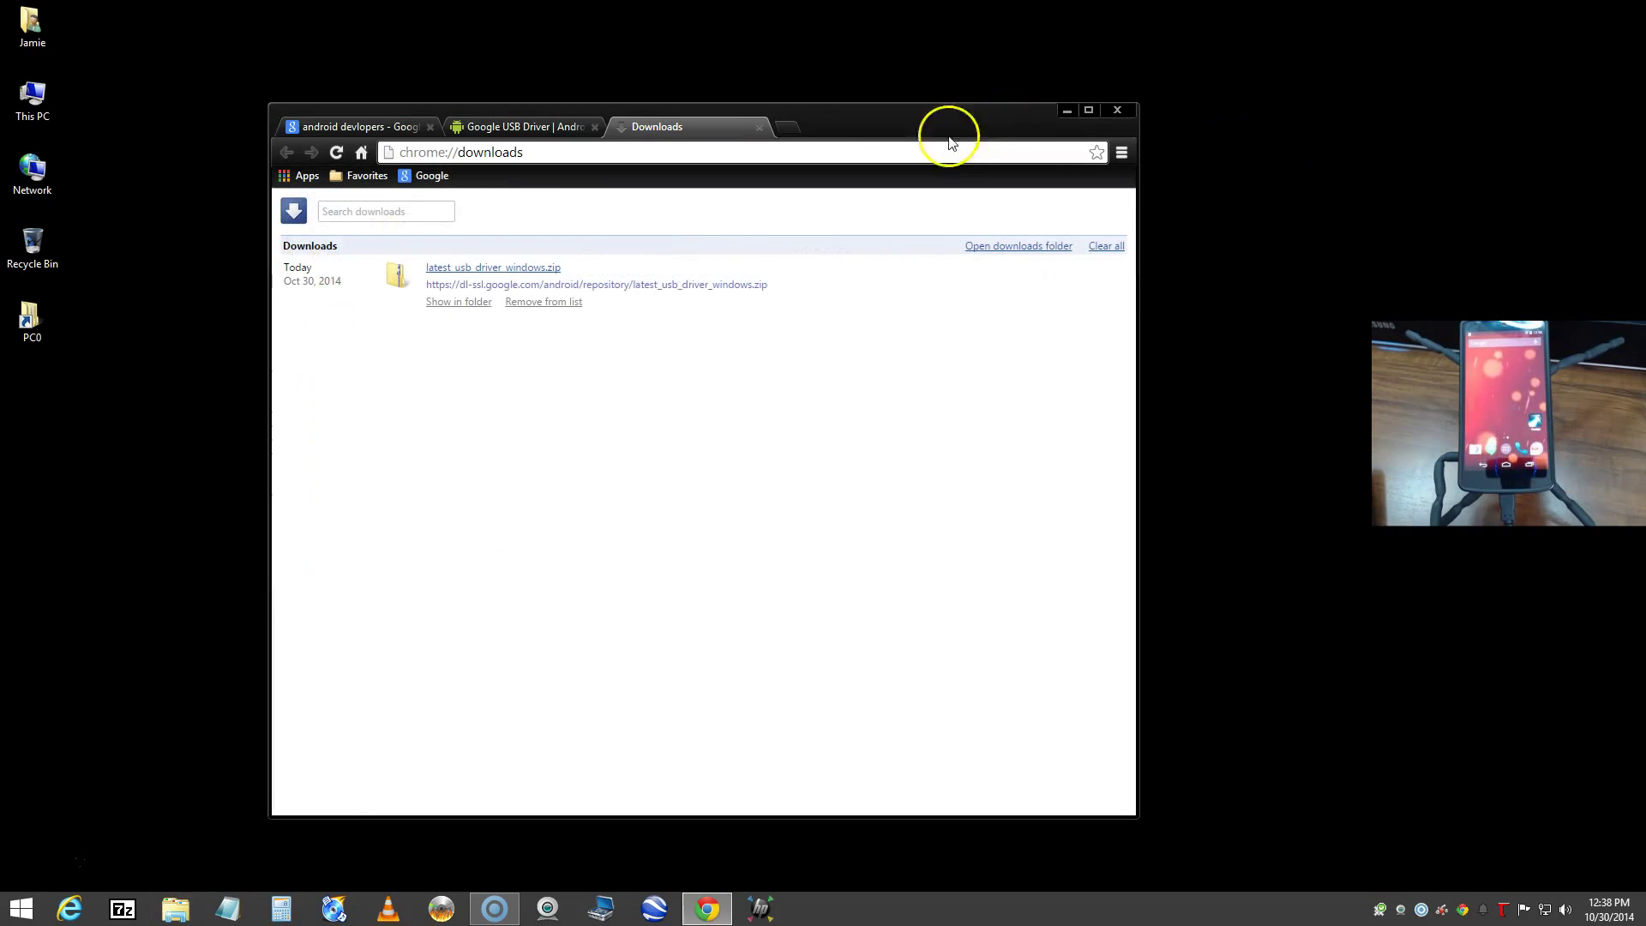
click(587, 303)
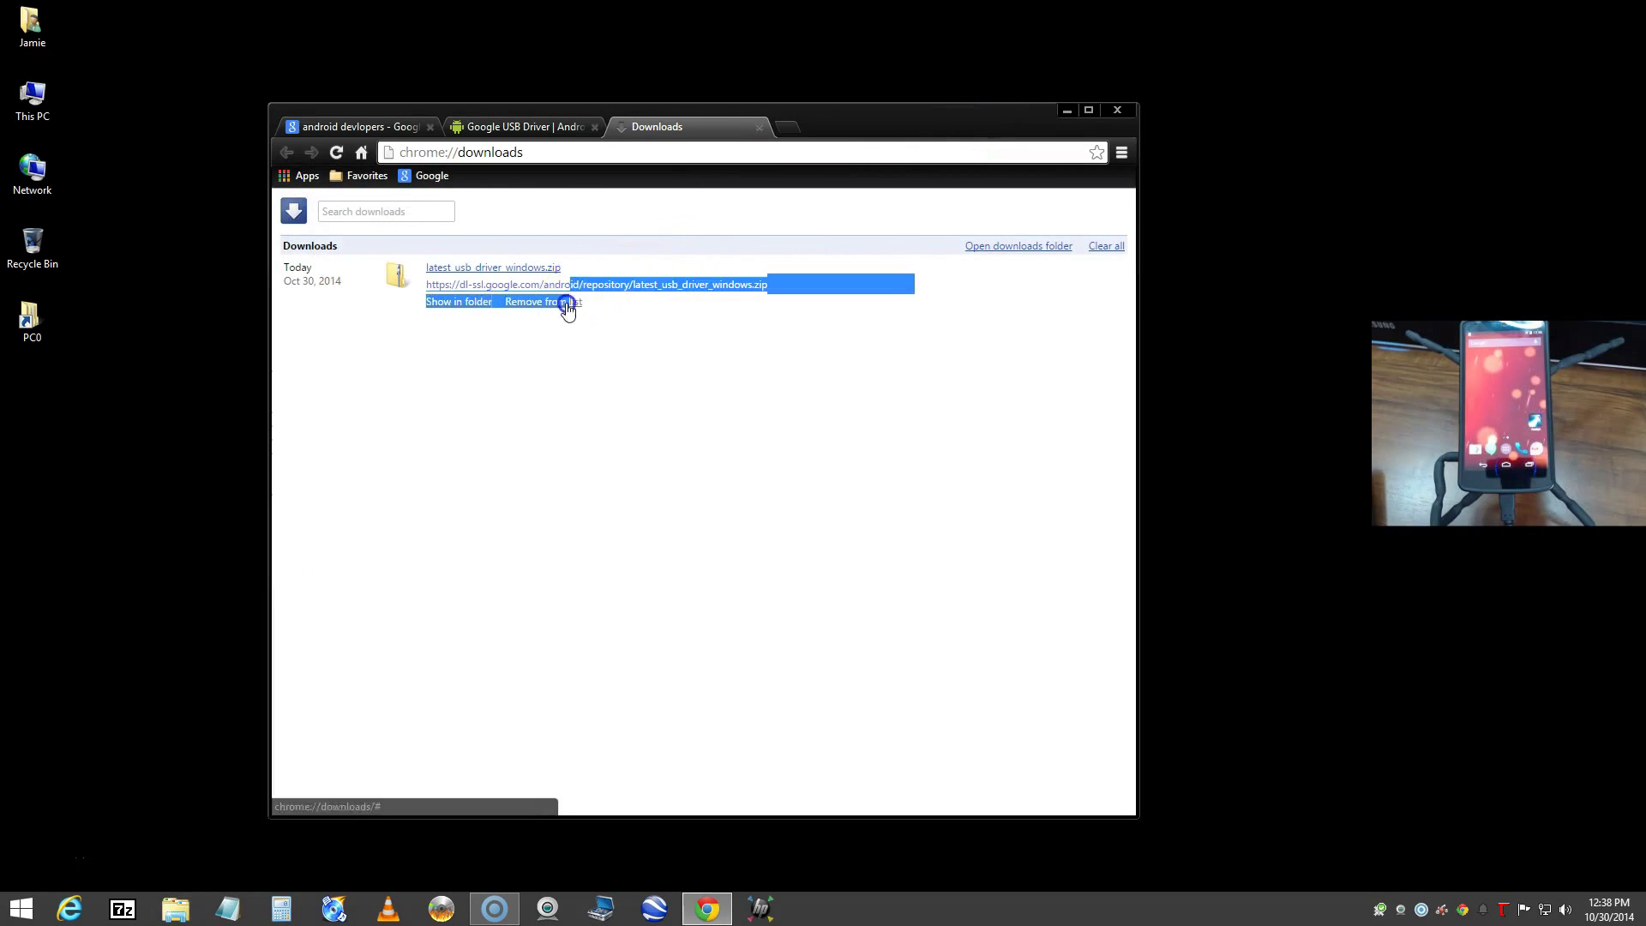
click(758, 127)
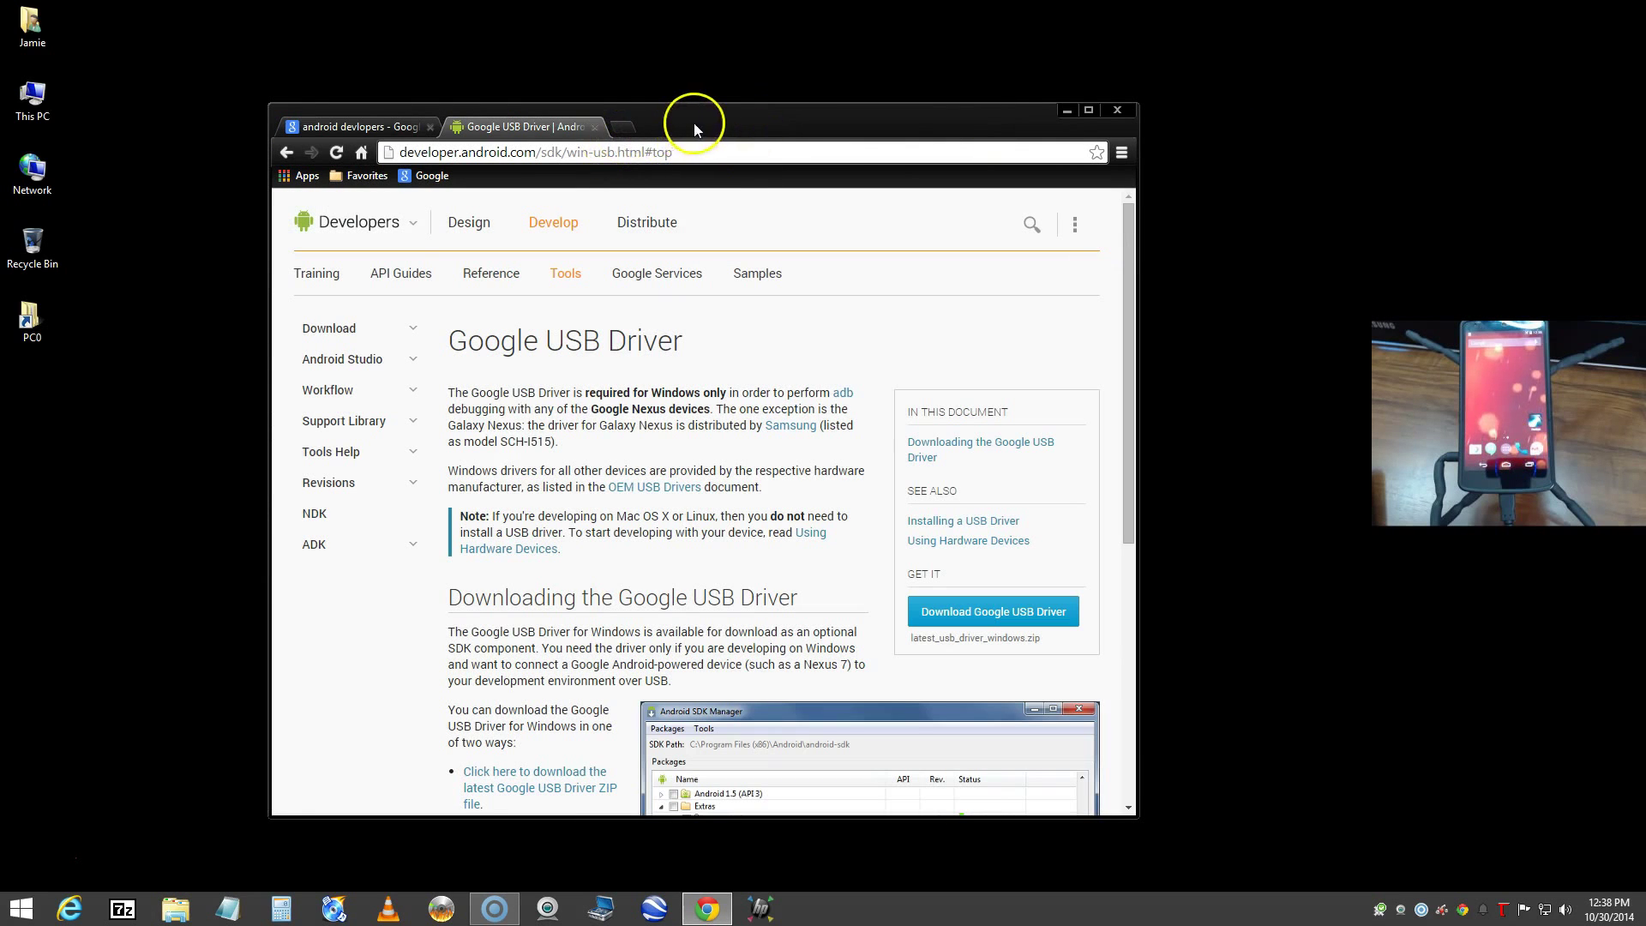
drag(693, 122, 412, 144)
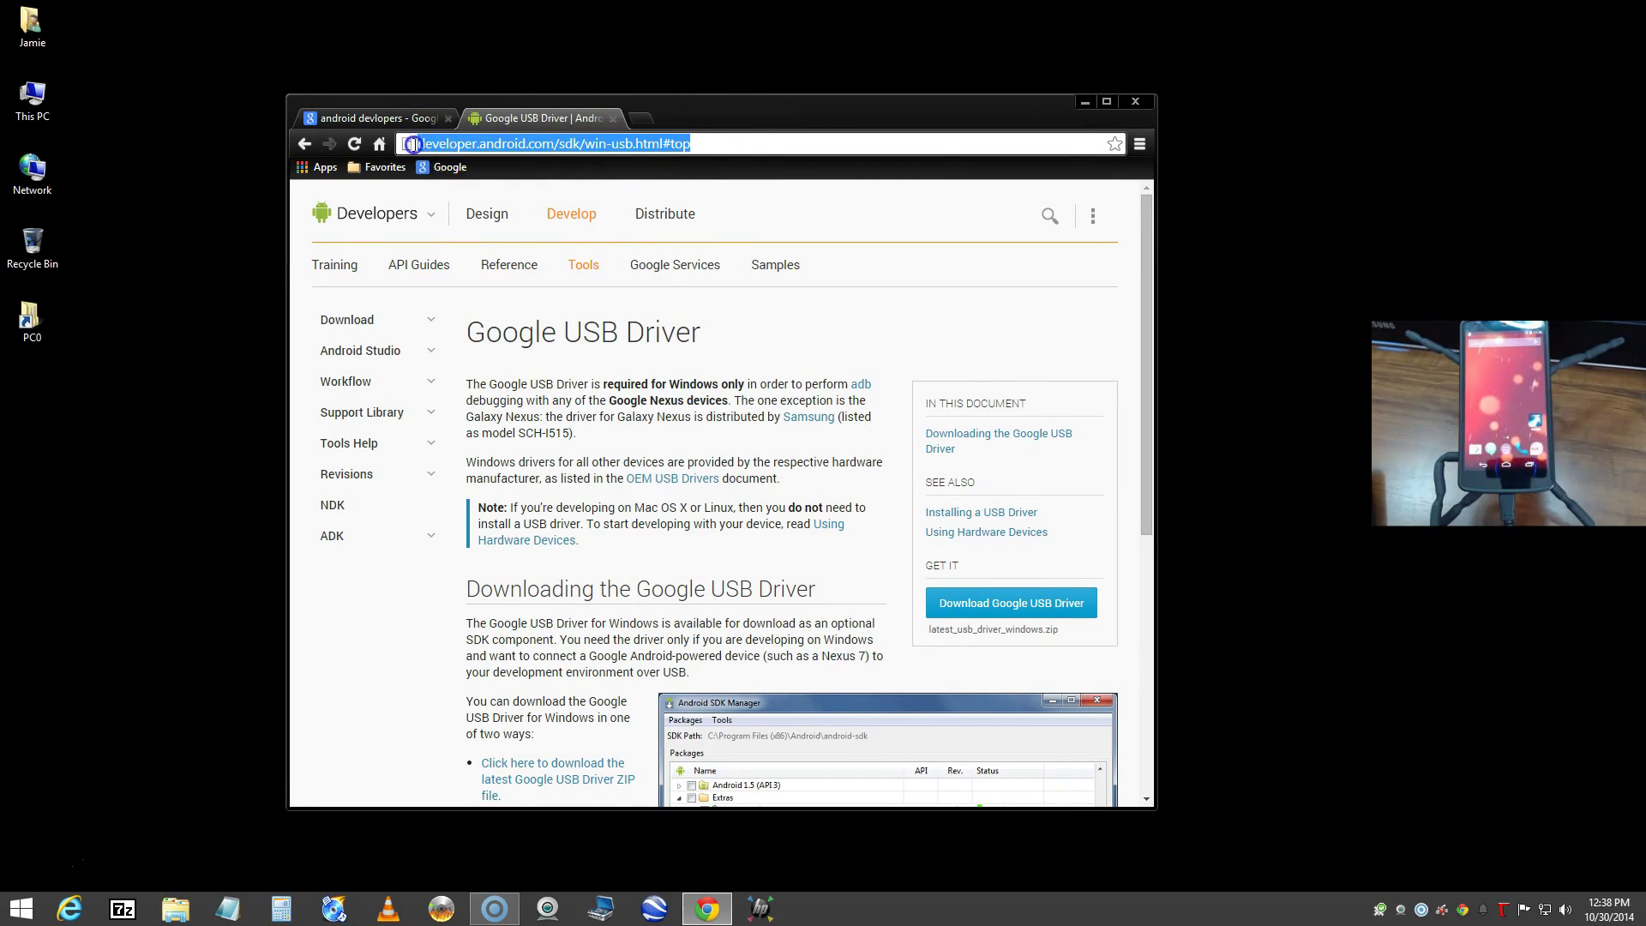
click(694, 146)
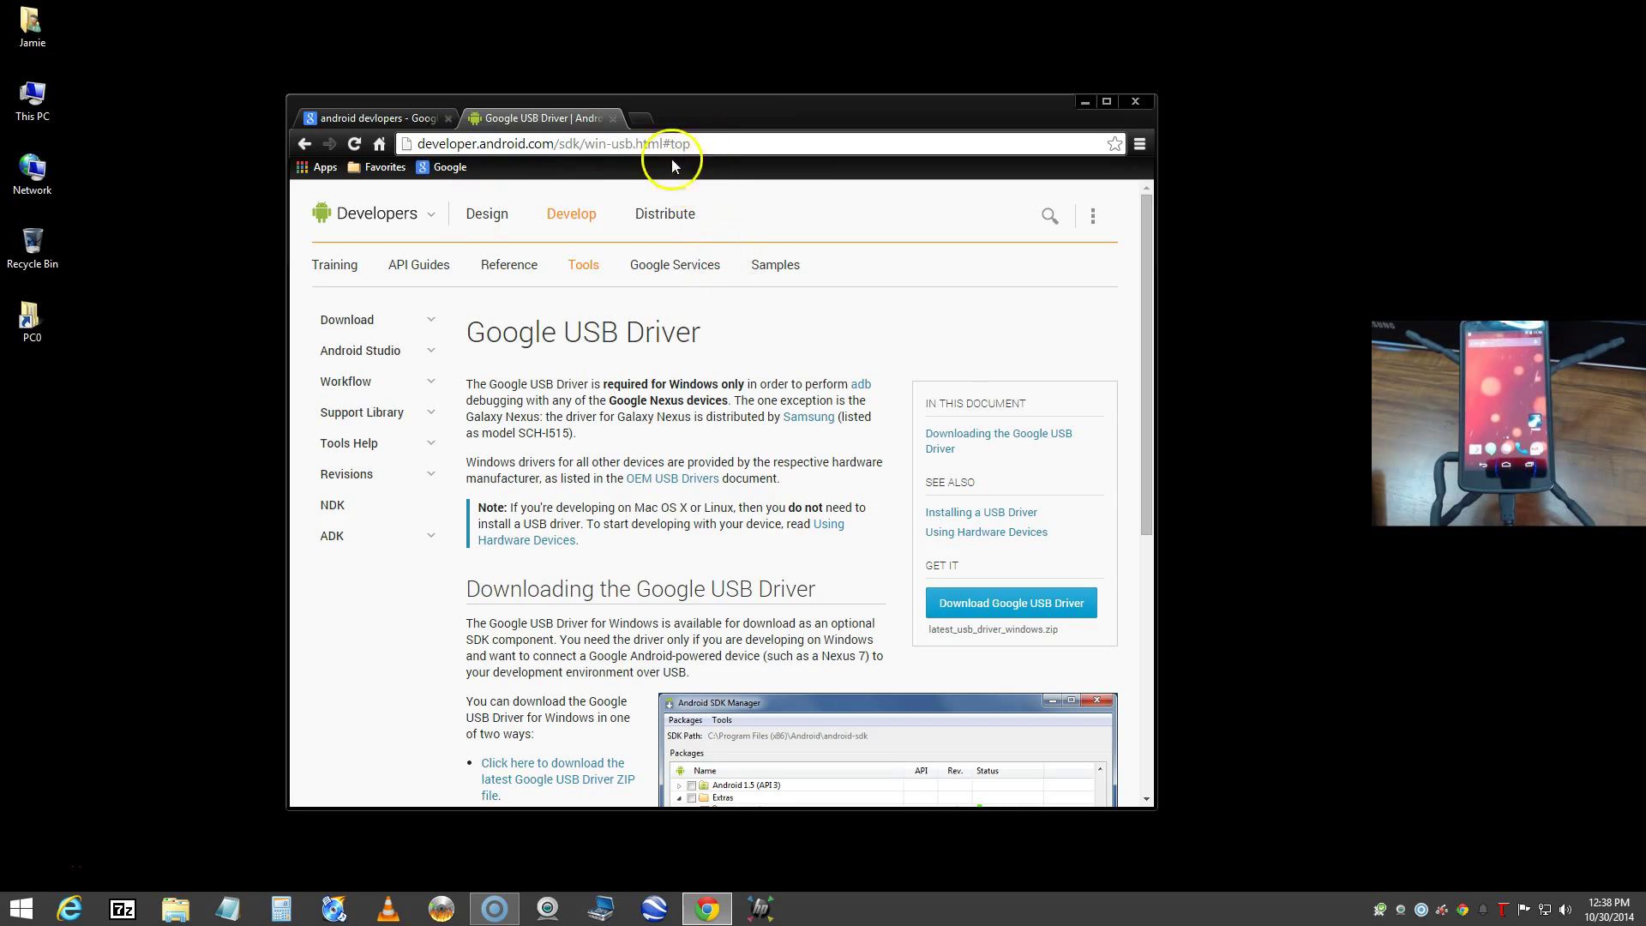
Close the Google USB Driver page and the android devlopers search results, leaving a blank new tab open
click(613, 119)
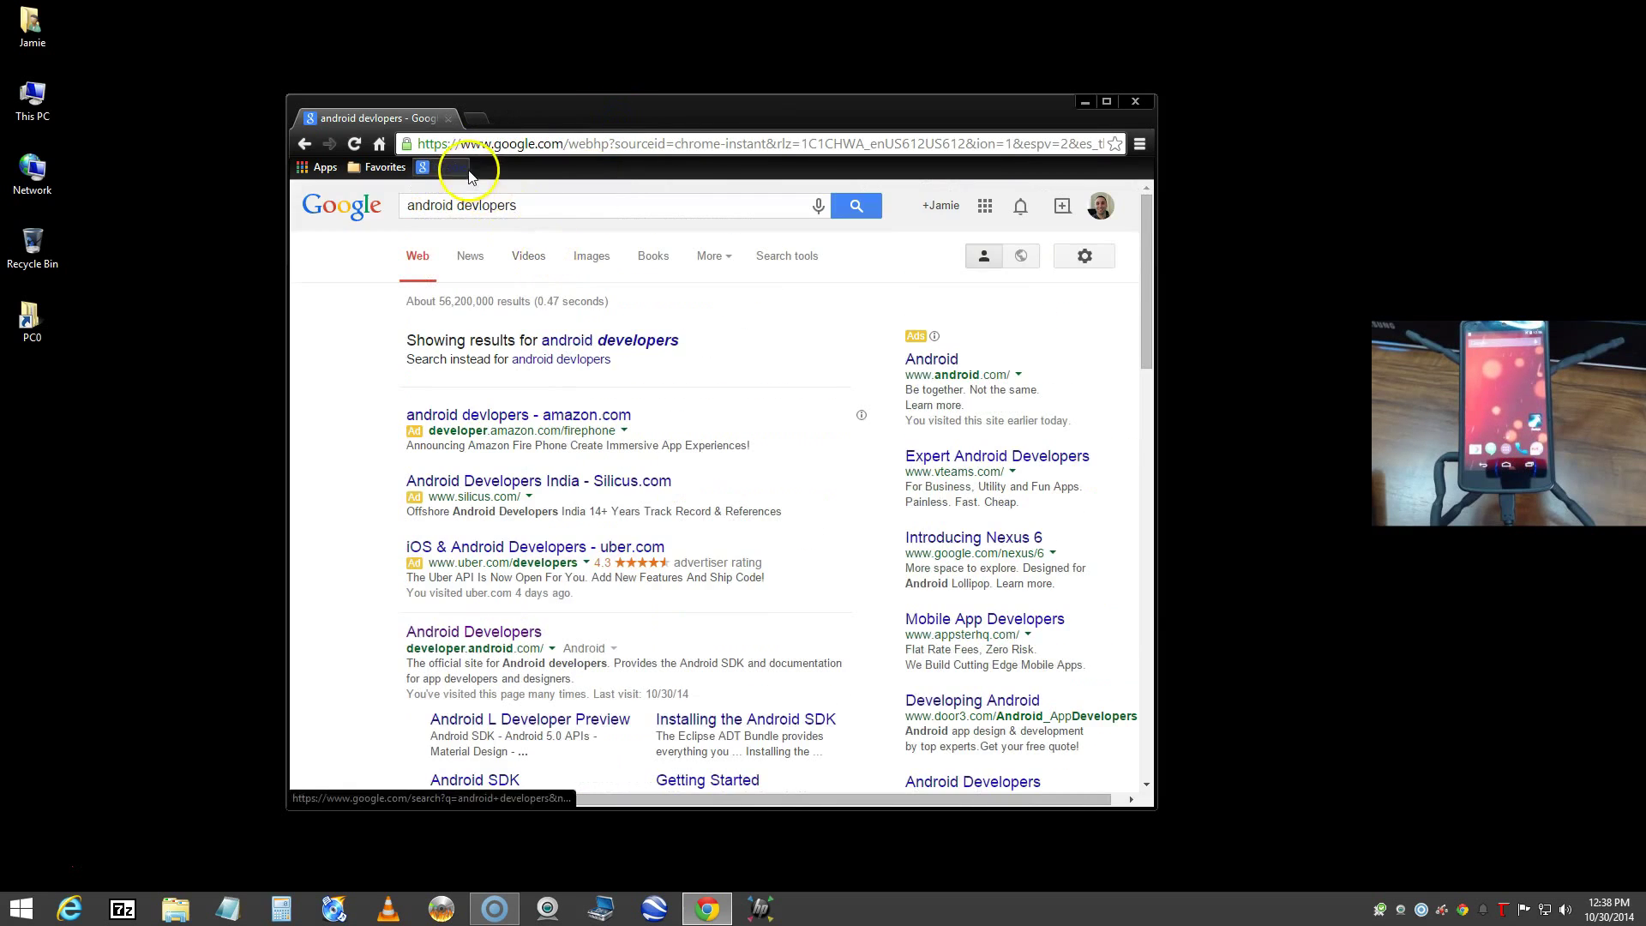
click(469, 172)
click(478, 120)
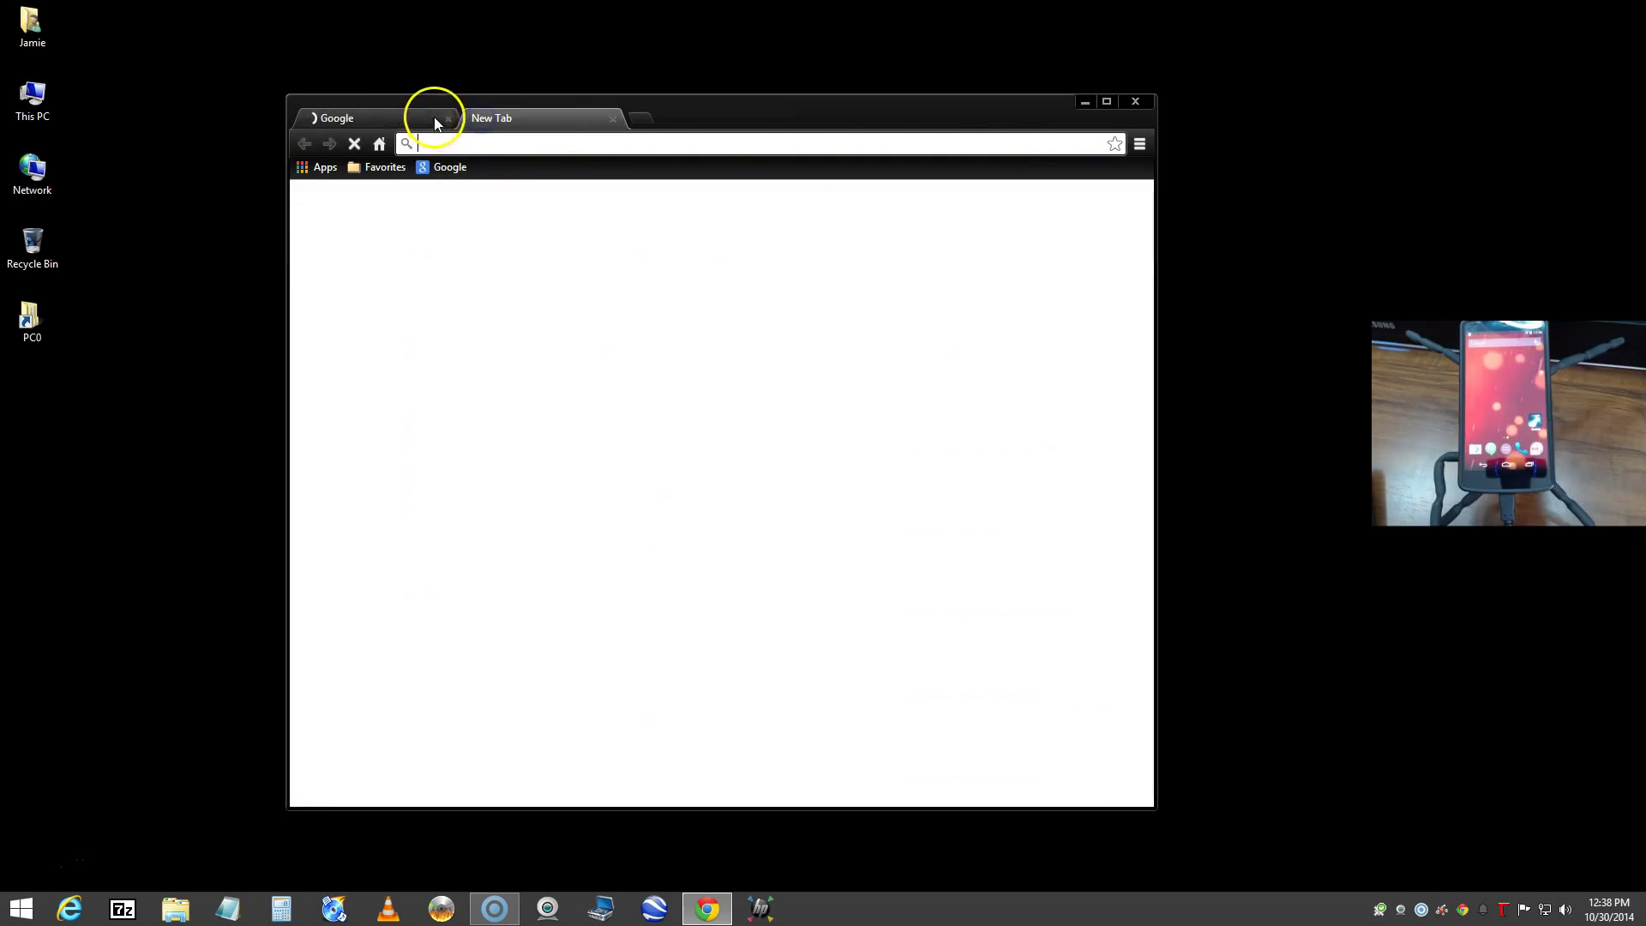
click(442, 115)
click(455, 168)
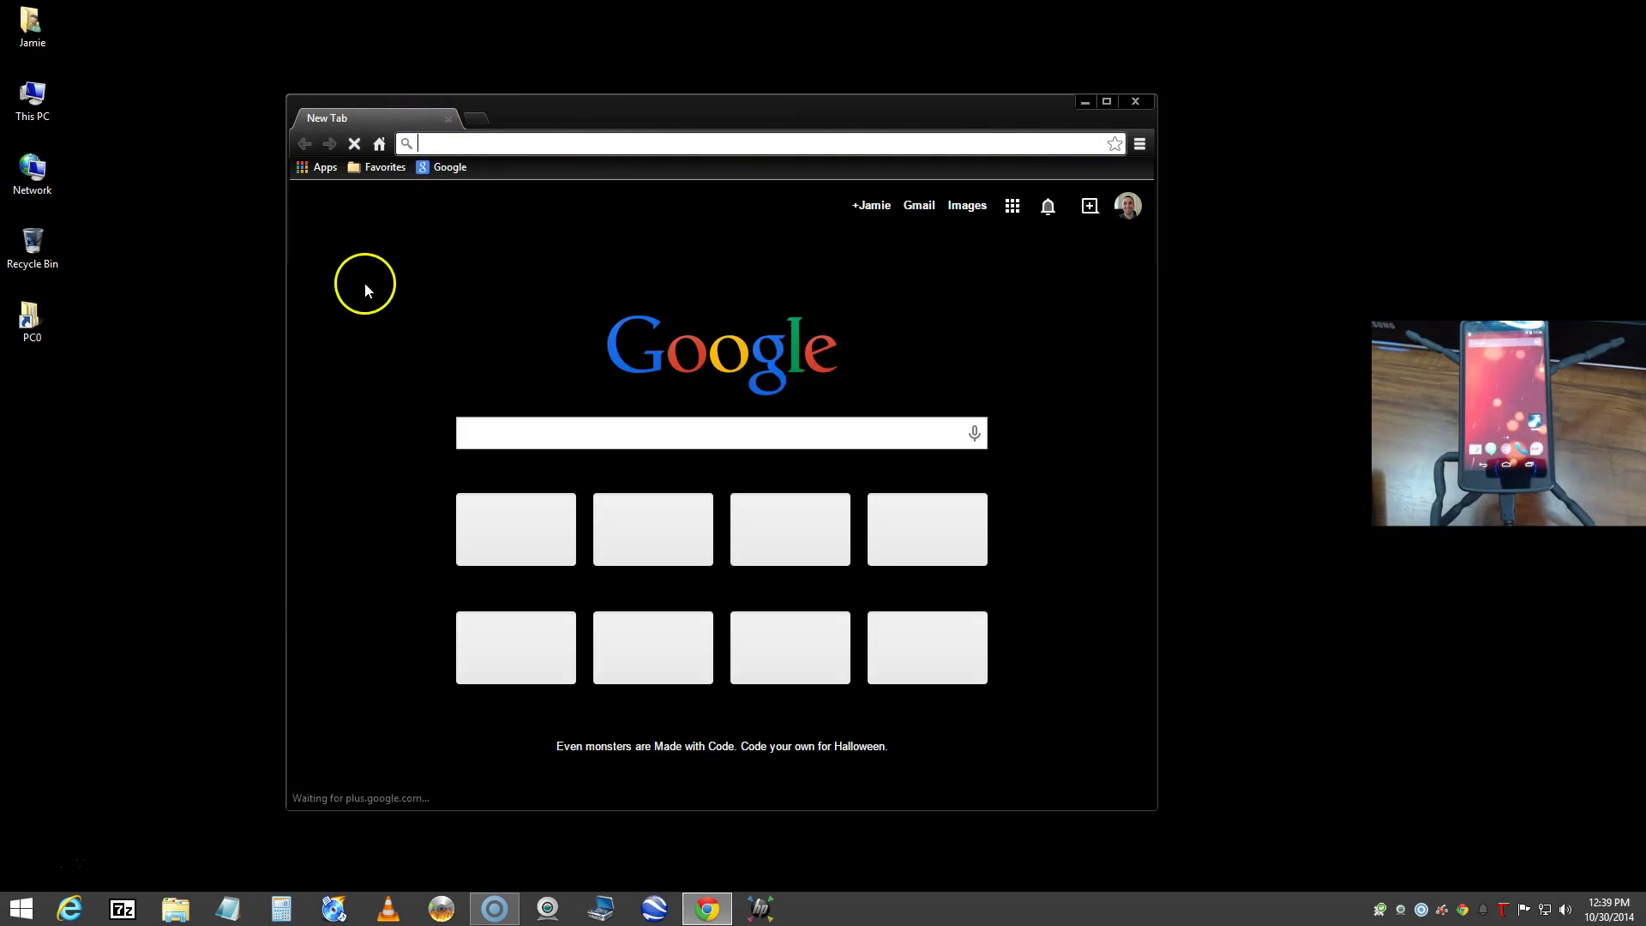
Extract latest_usb_driver_windows directly into the user's Downloads folder with 7-Zip's Extract Here option
double_click(60, 48)
drag(573, 182, 529, 150)
double_click(569, 295)
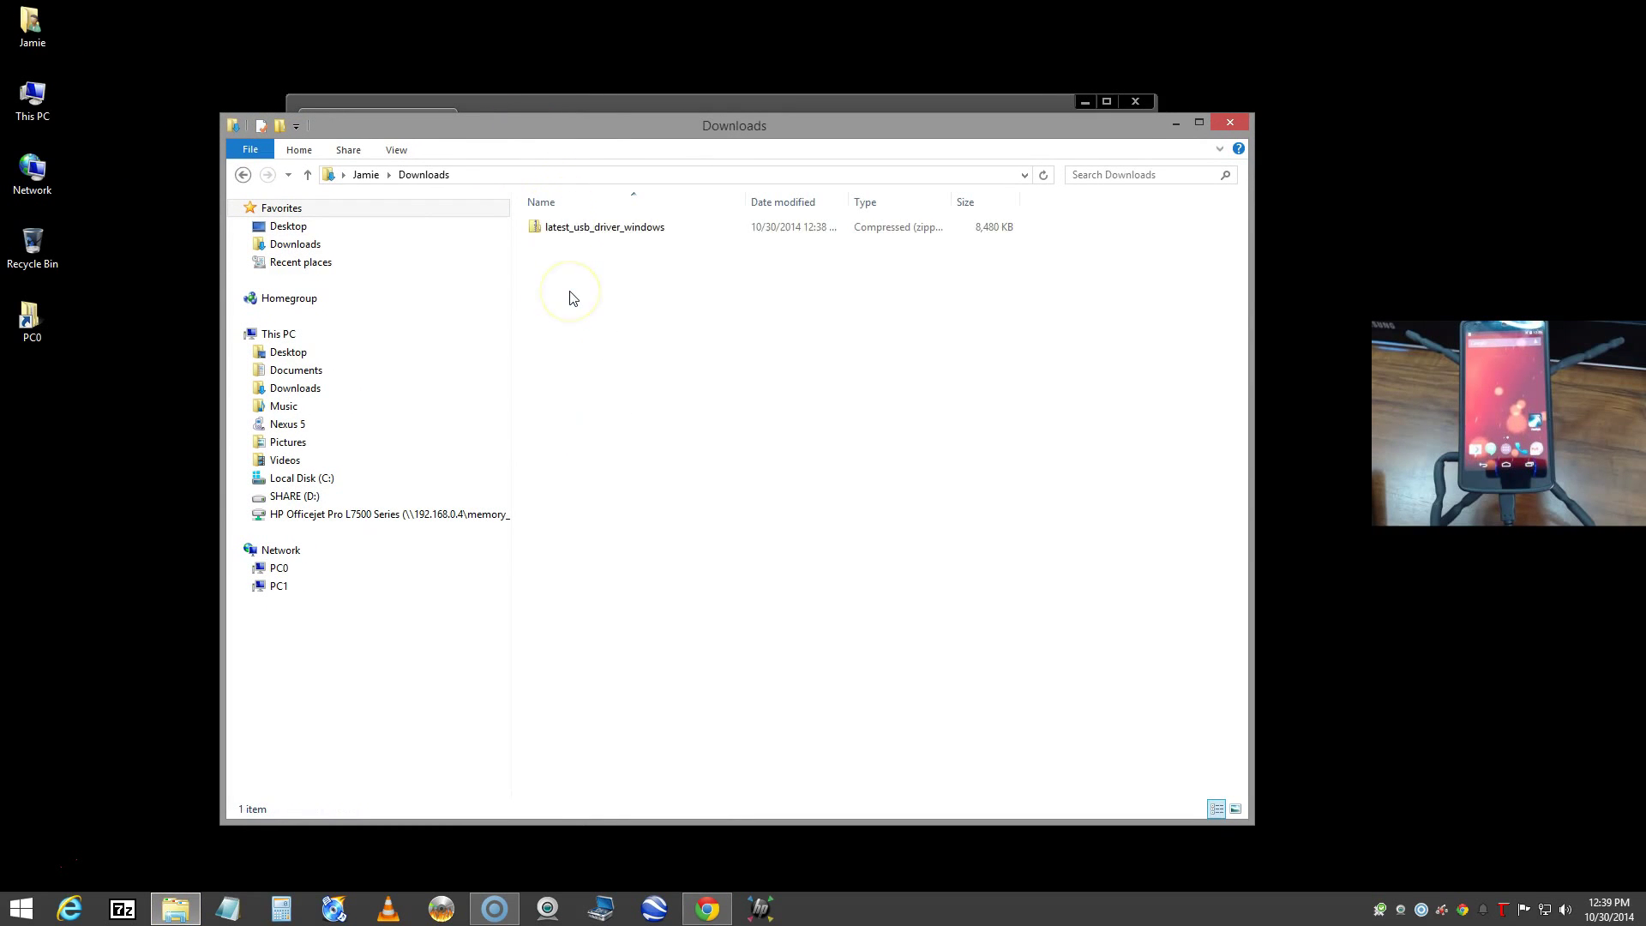
right_click(591, 236)
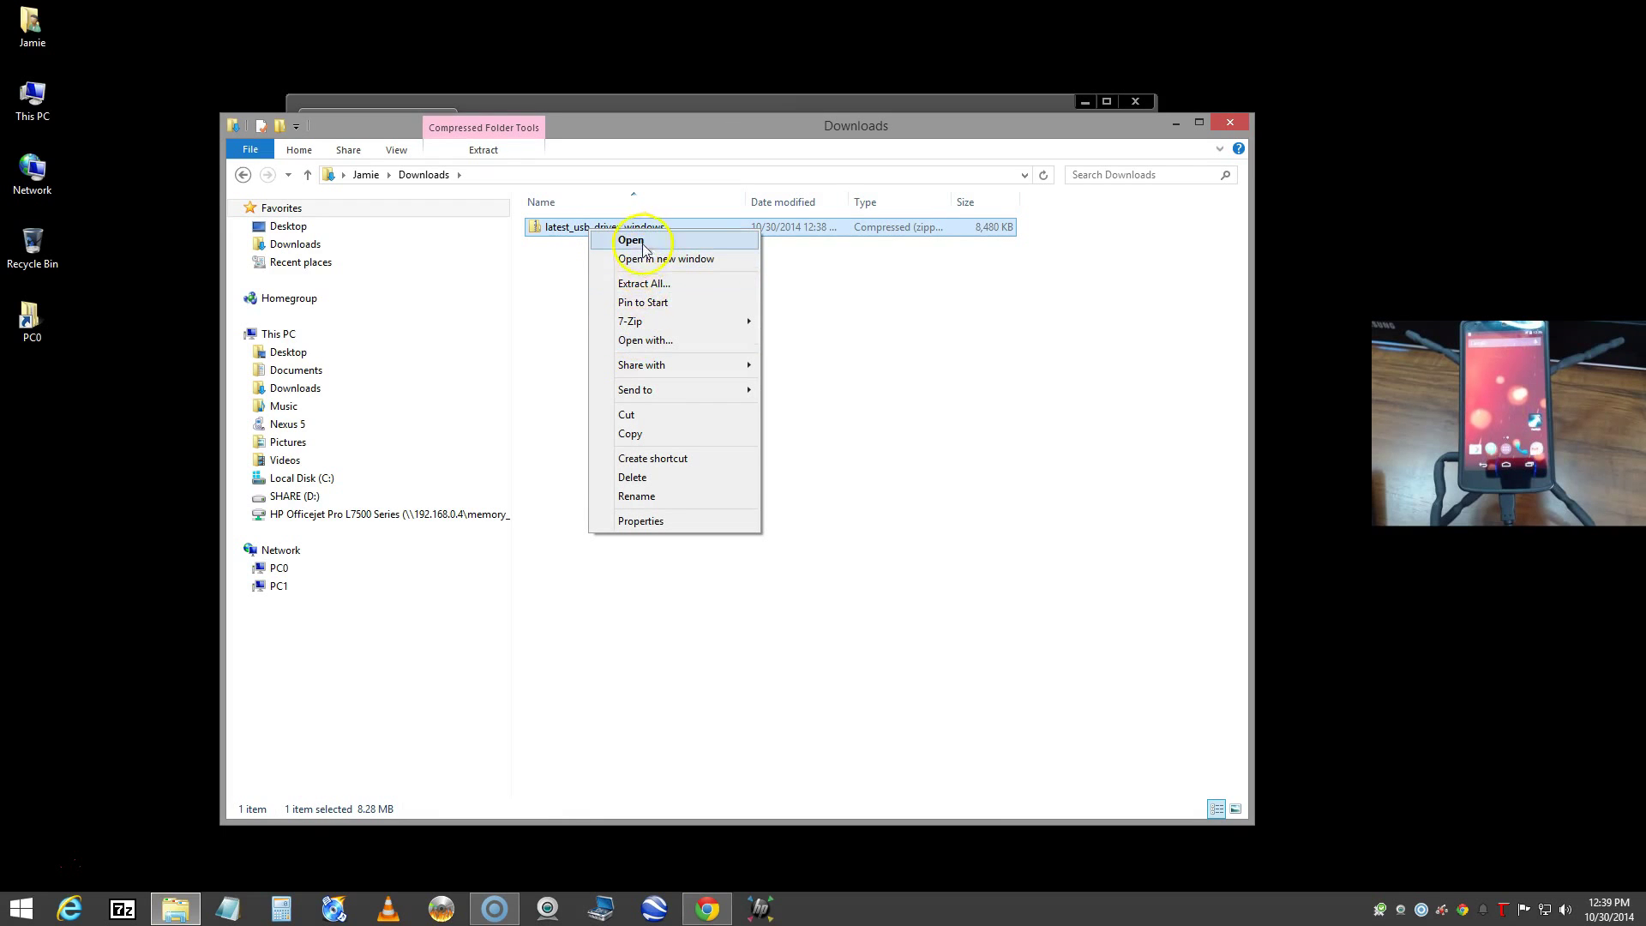
mouse_move(653, 327)
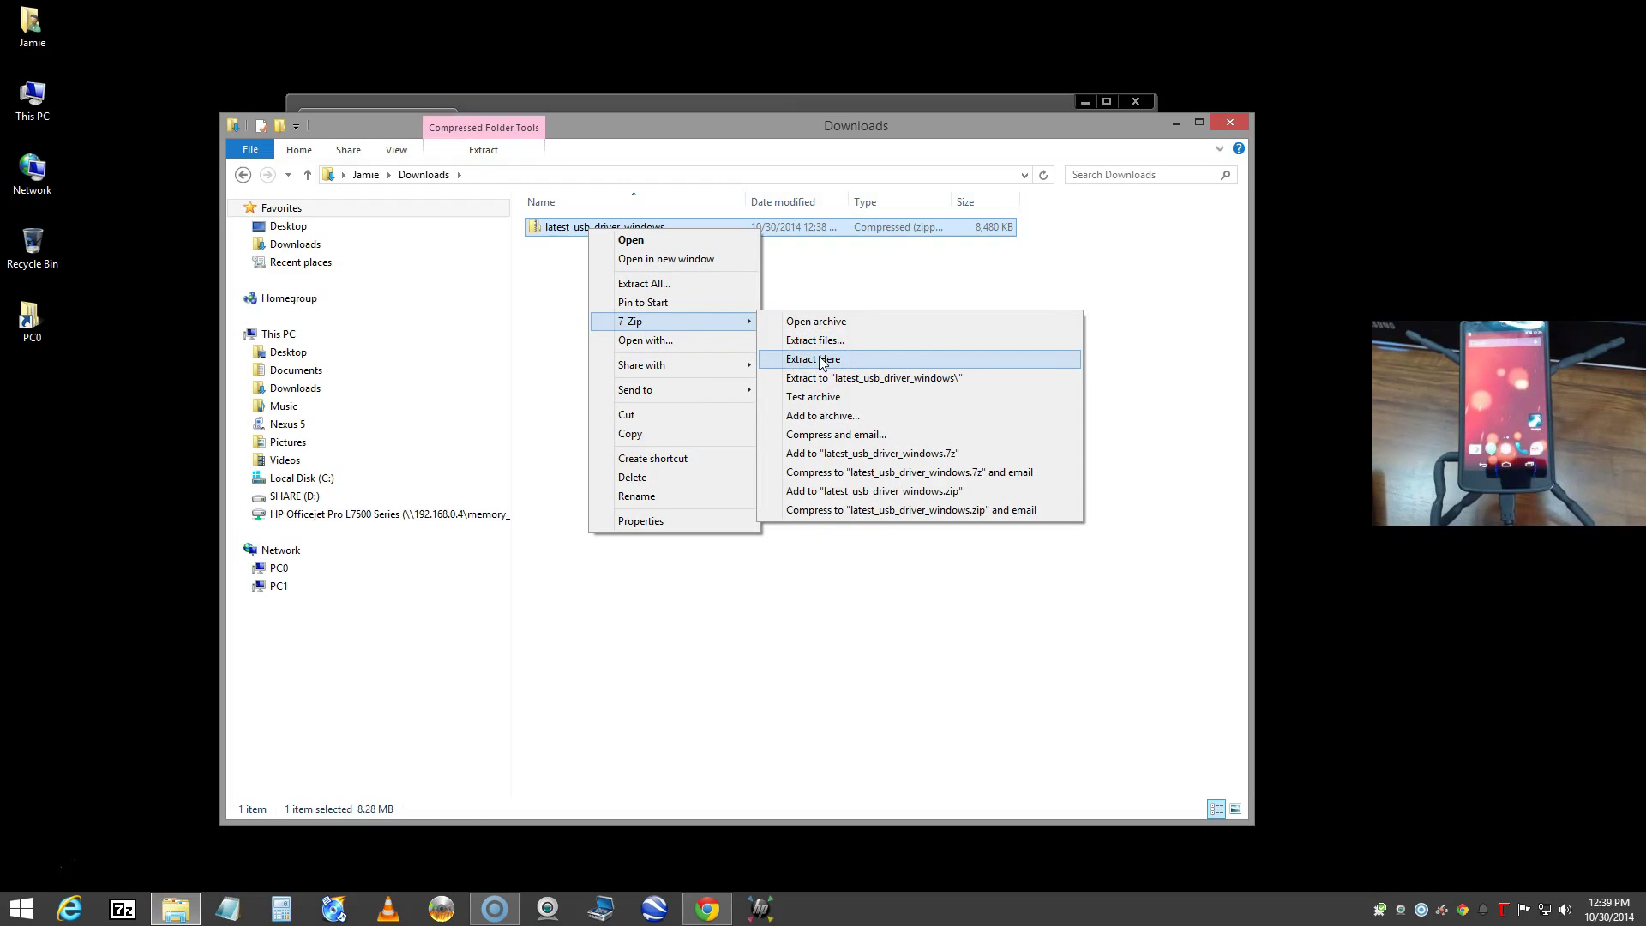
mouse_move(753, 322)
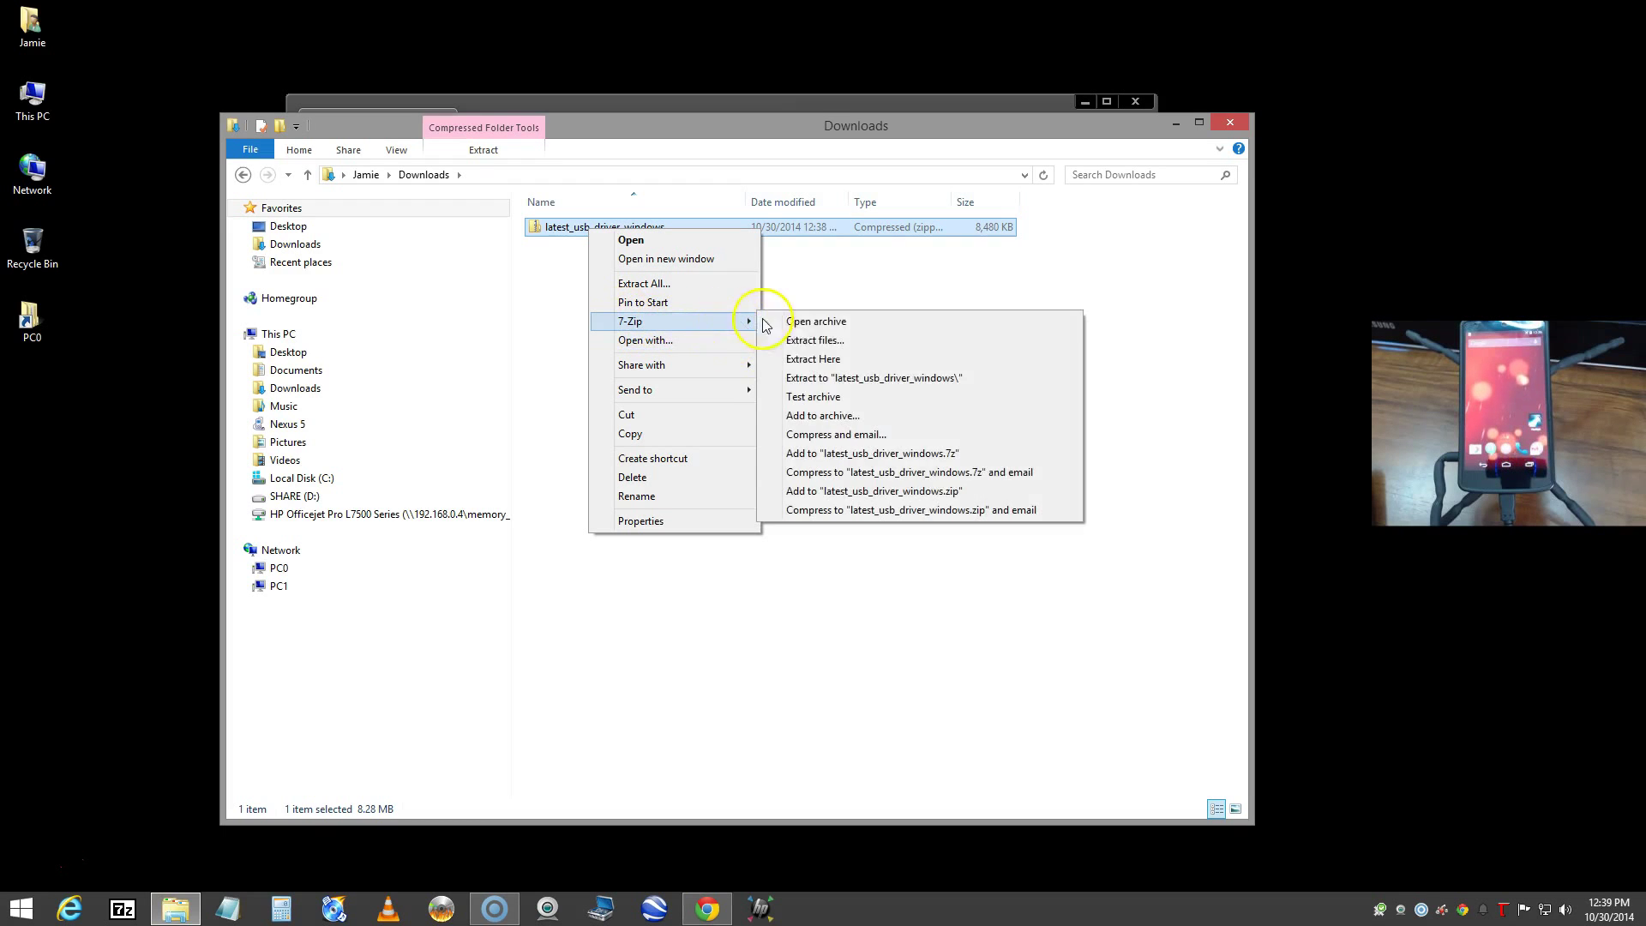
click(802, 359)
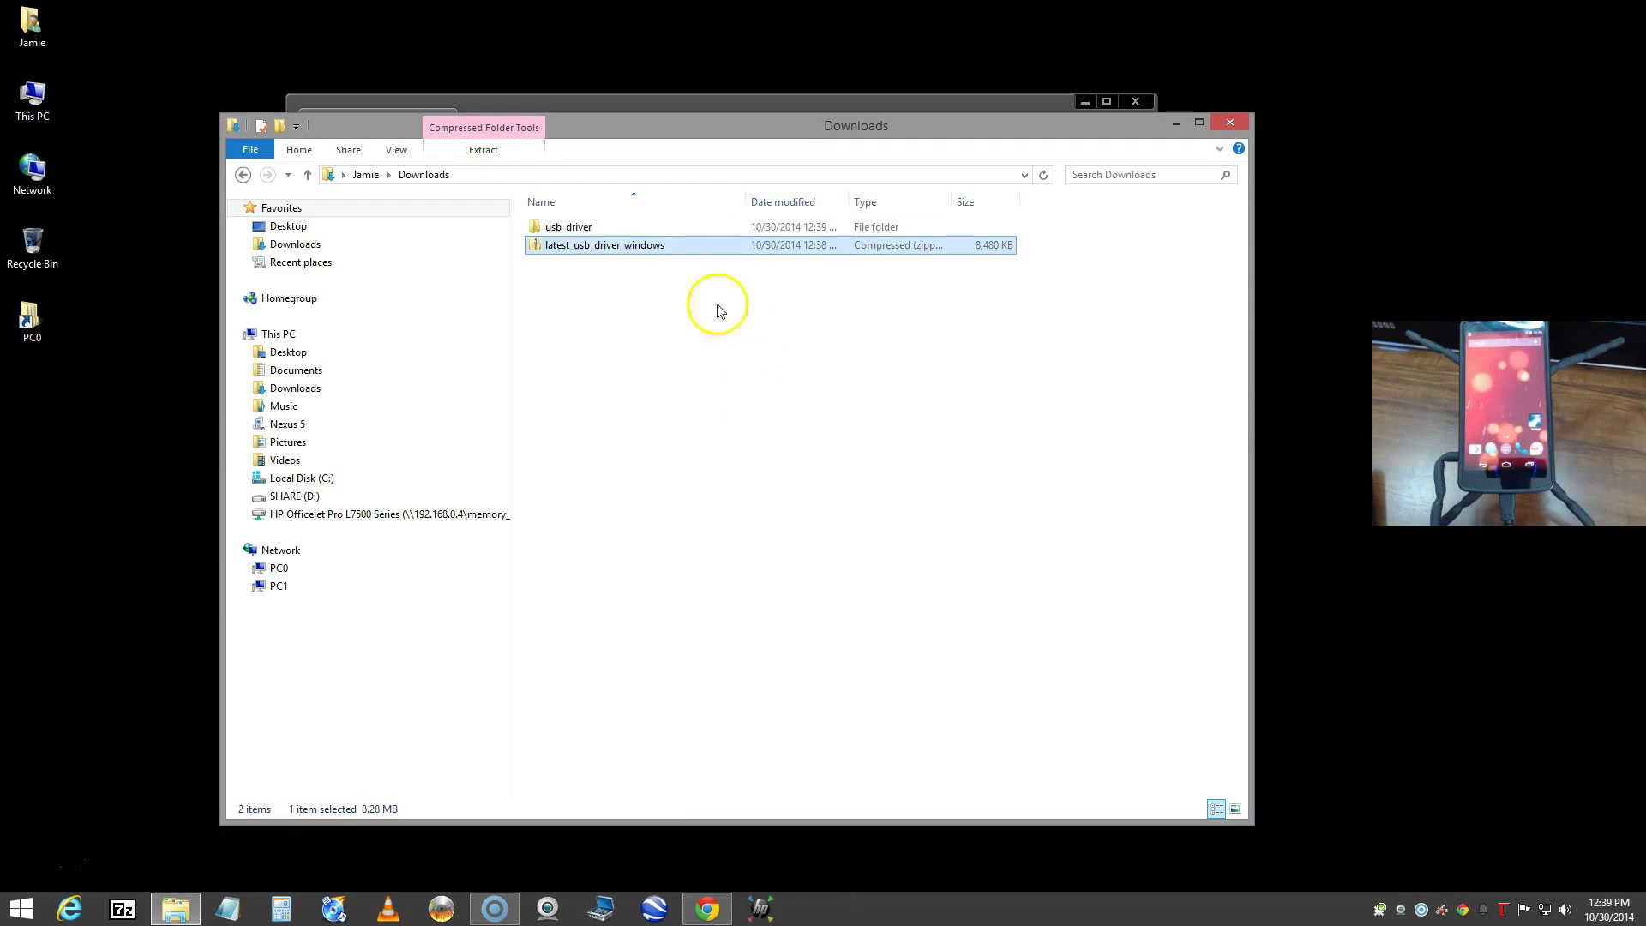
View the contents of the extracted usb_driver folder, return to Downloads, and close the folder window
double_click(566, 227)
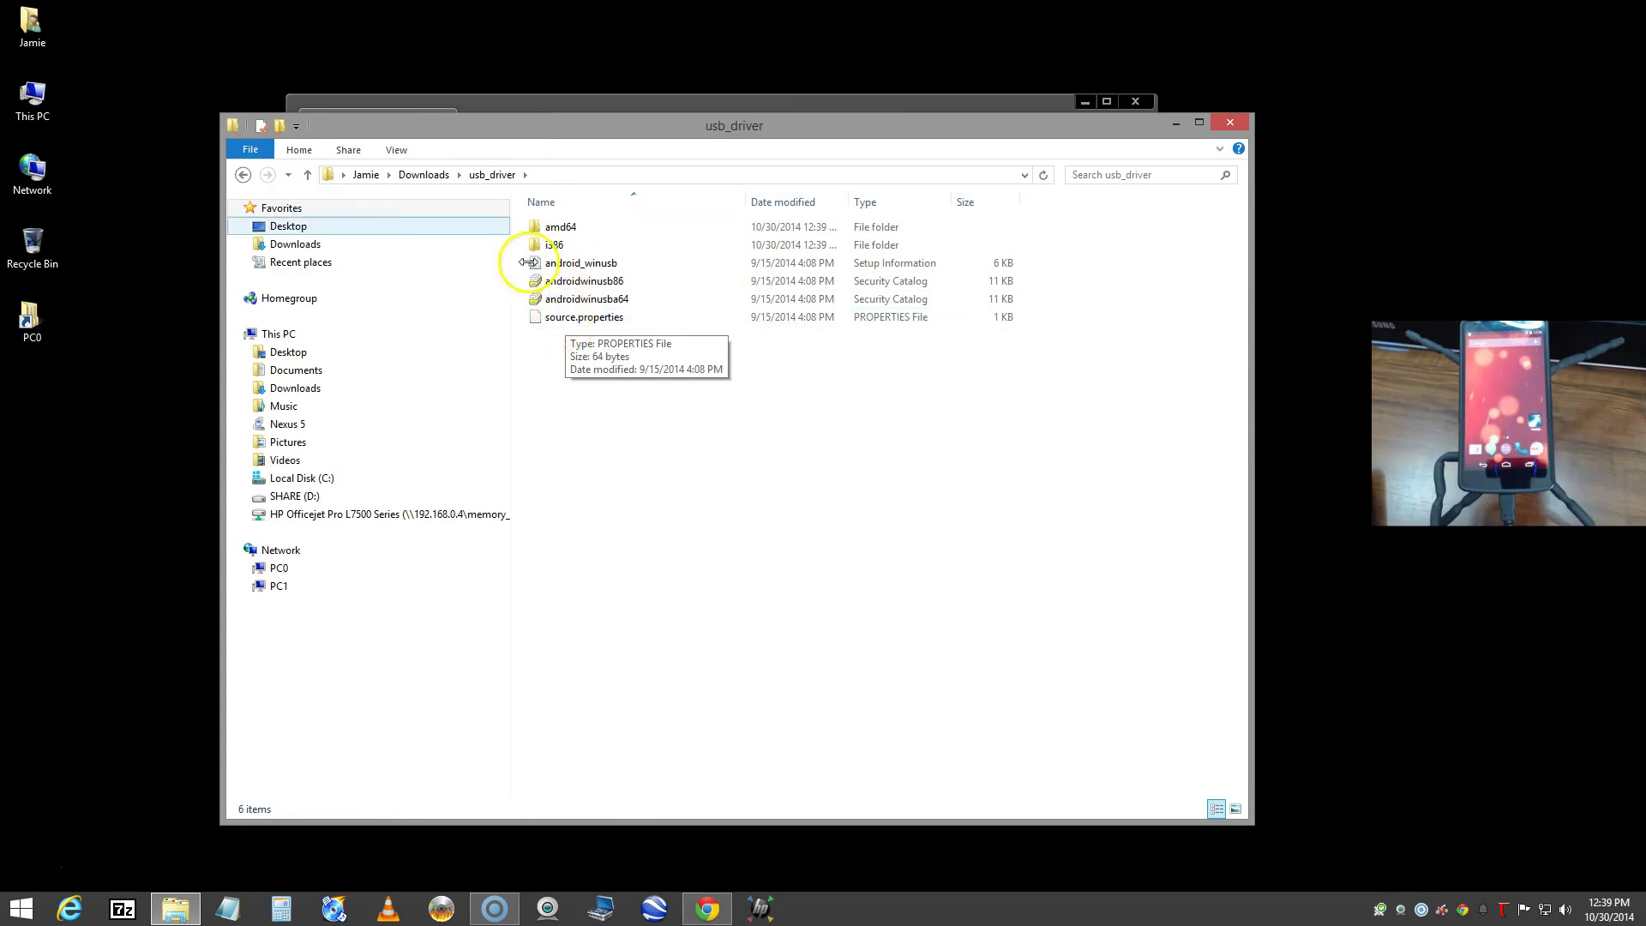
click(242, 174)
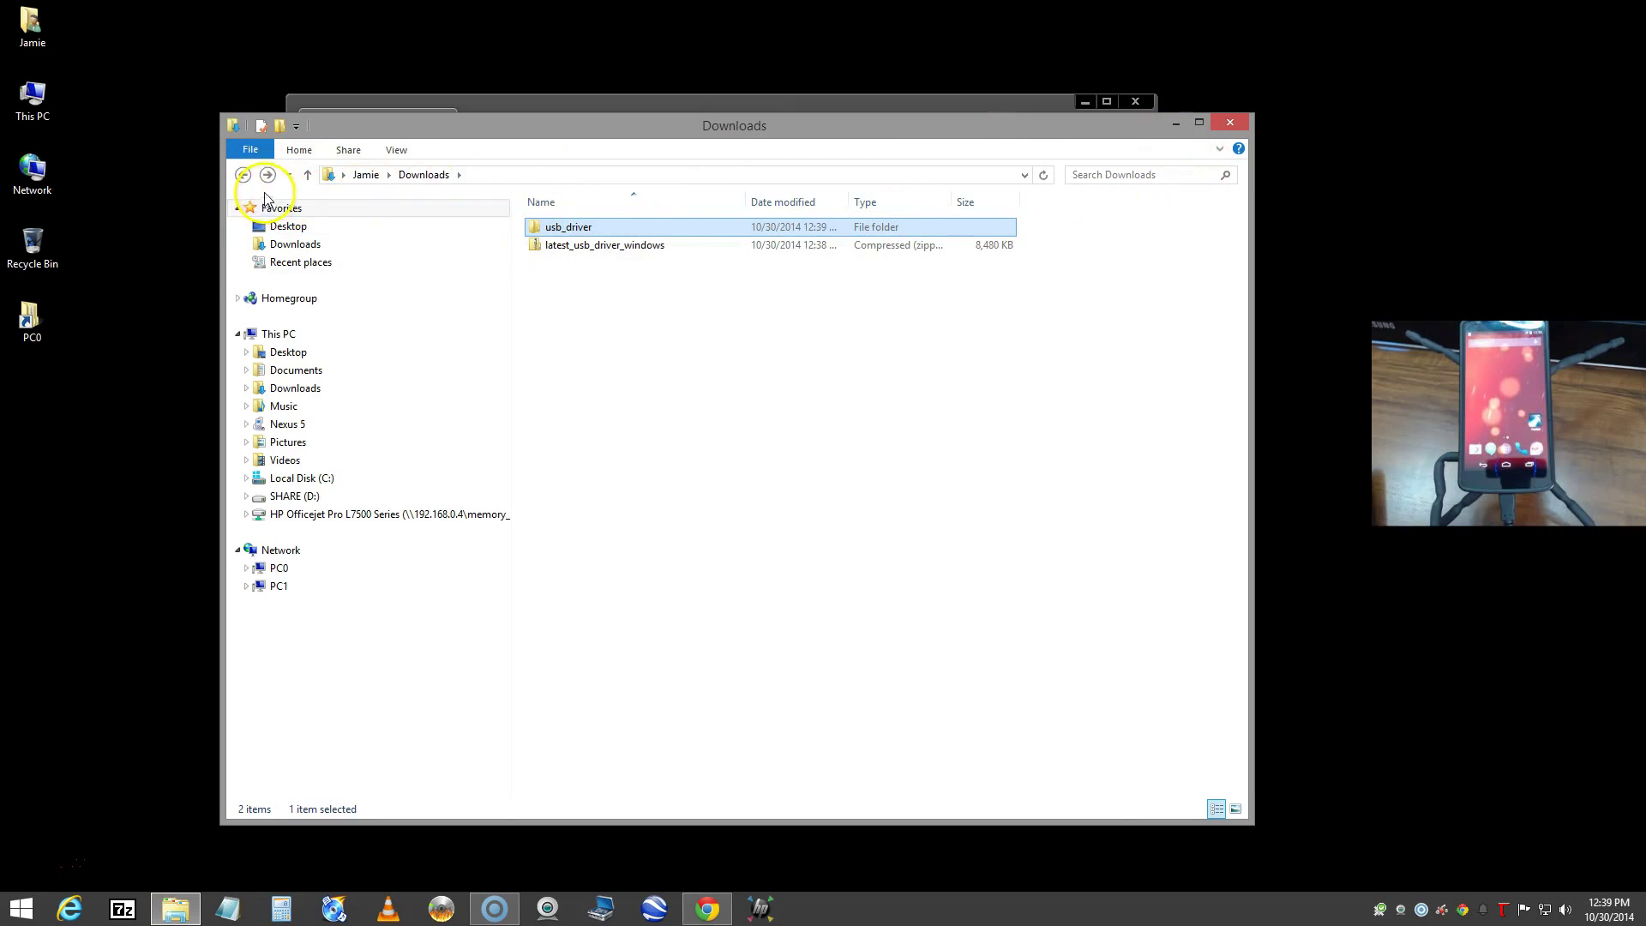
click(1230, 122)
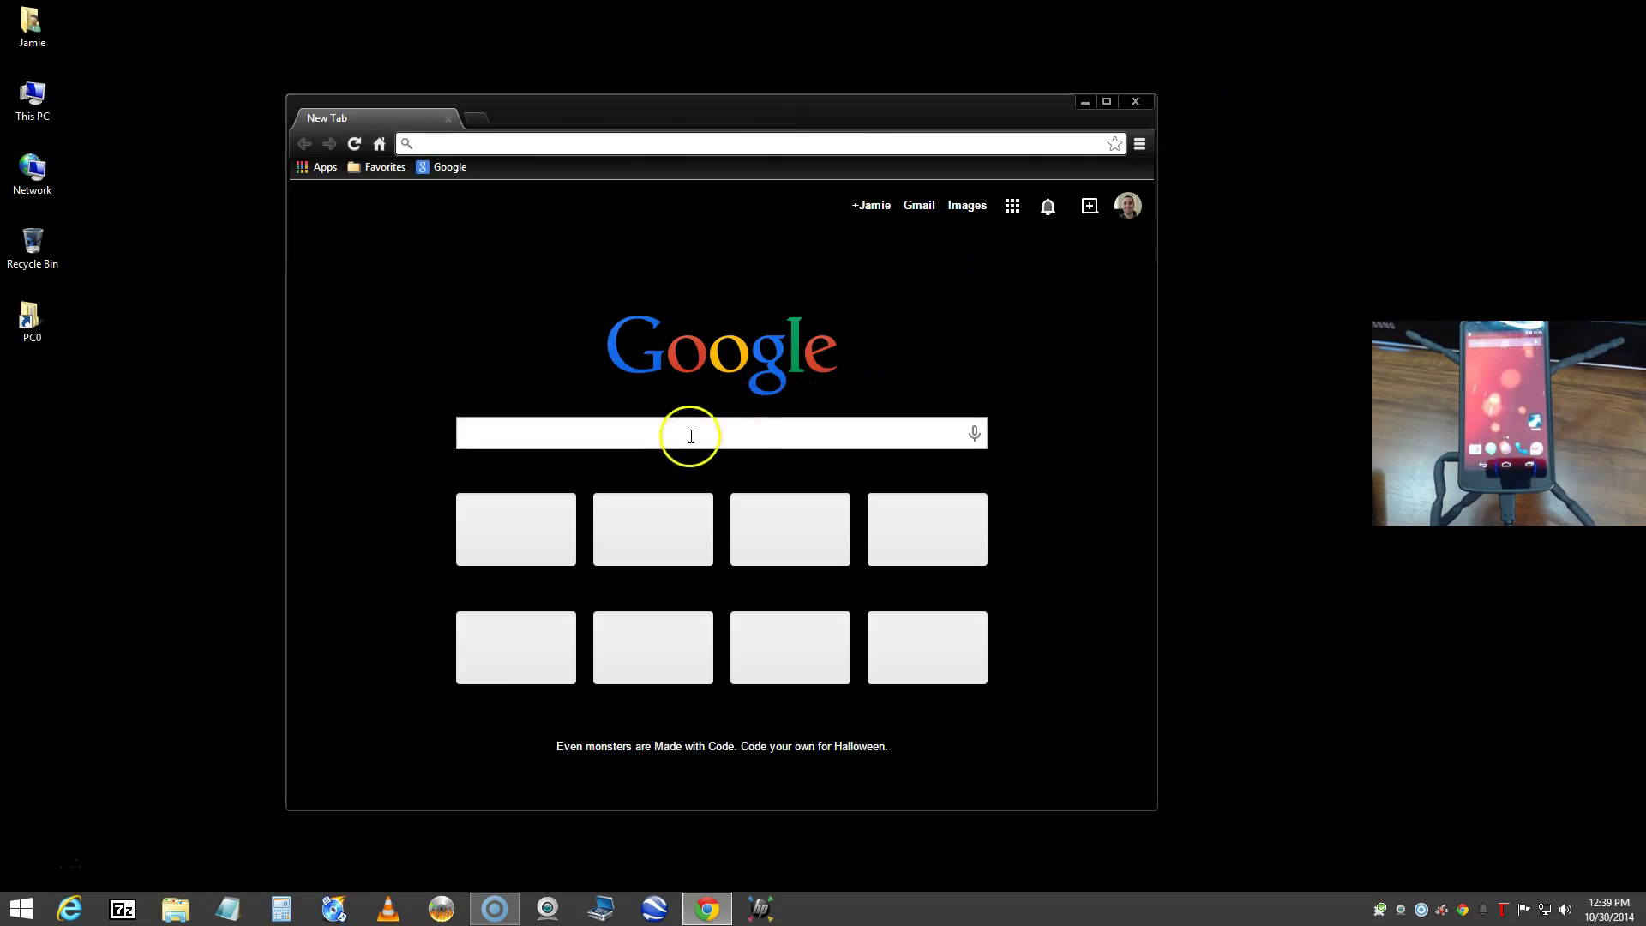
click(33, 39)
double_click(33, 38)
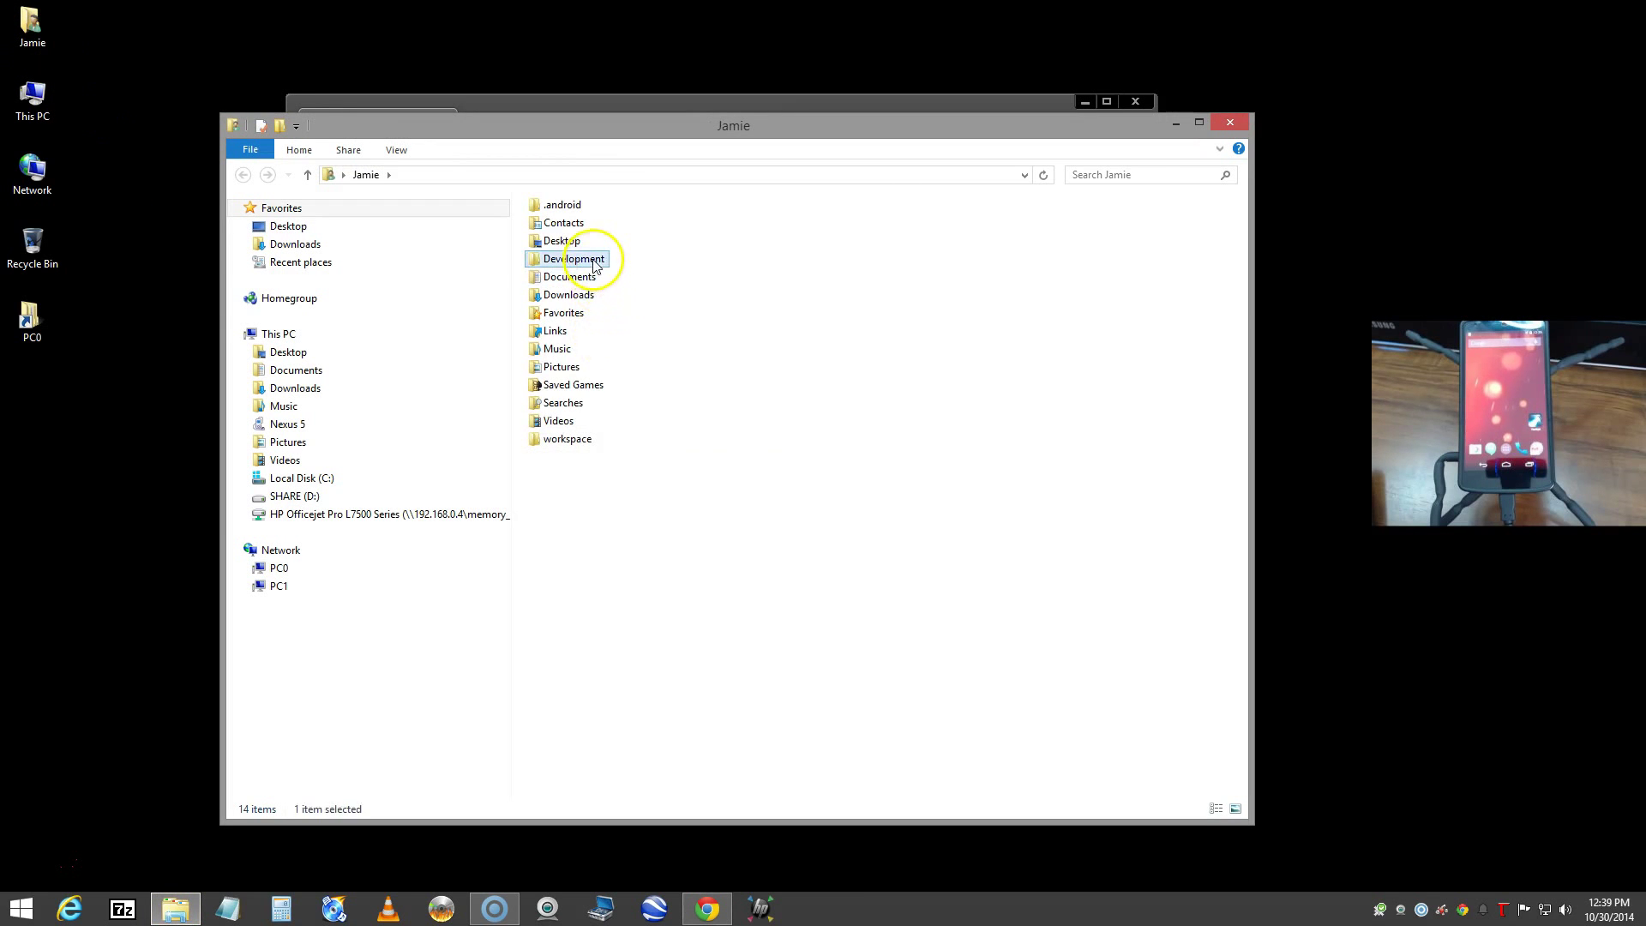
double_click(594, 251)
double_click(589, 228)
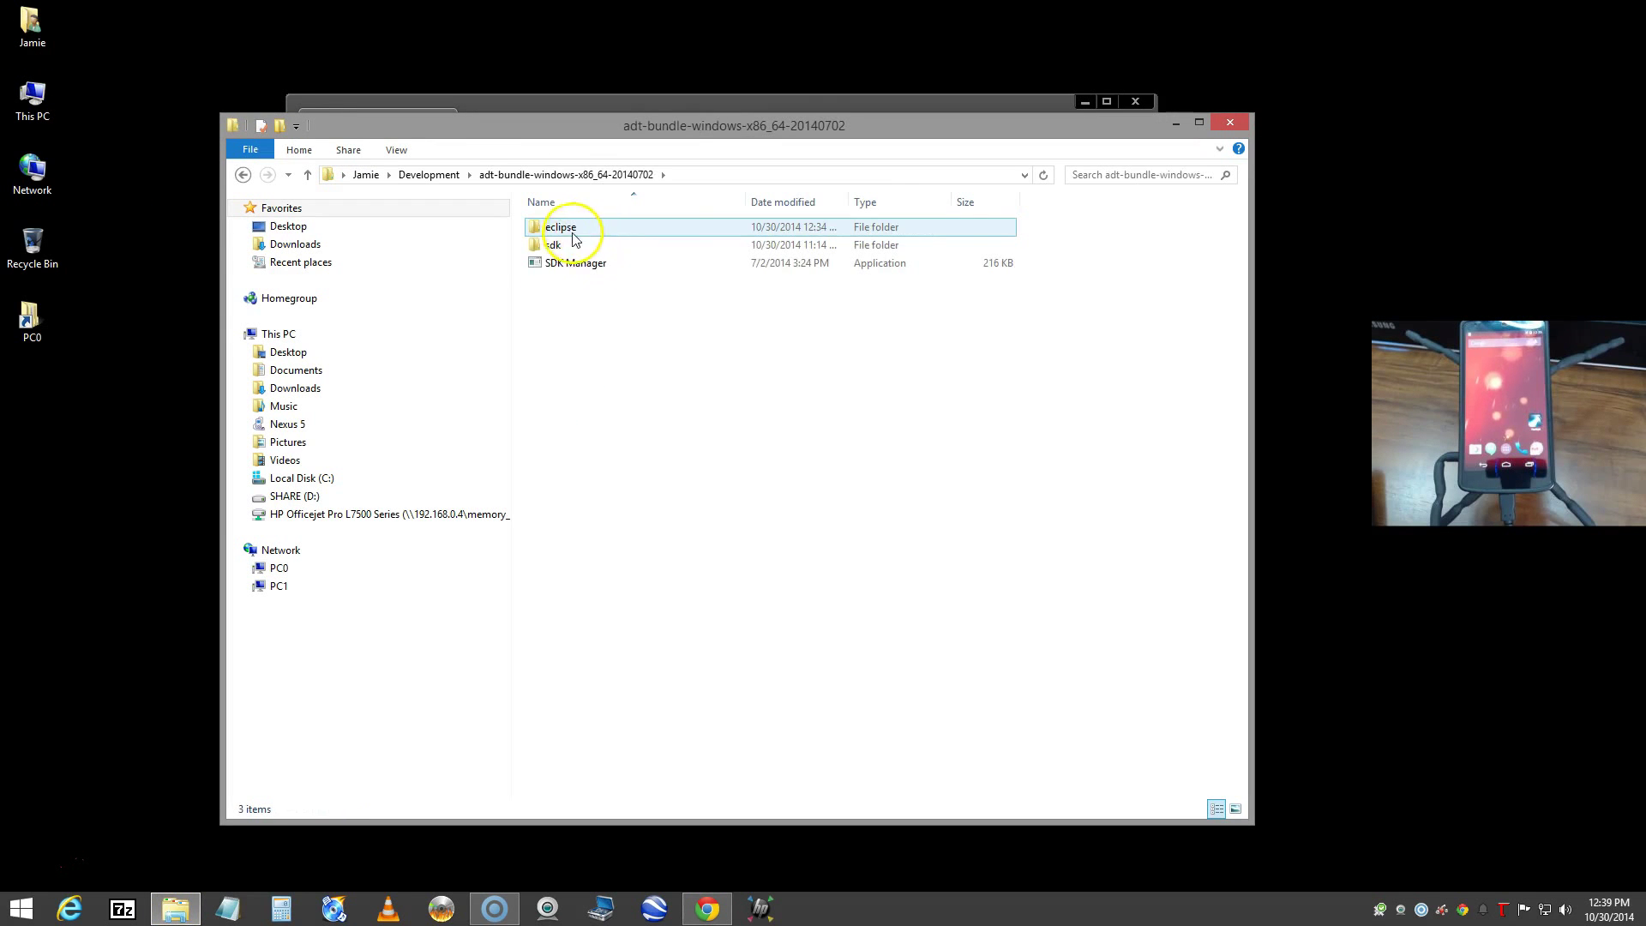
double_click(569, 245)
double_click(569, 283)
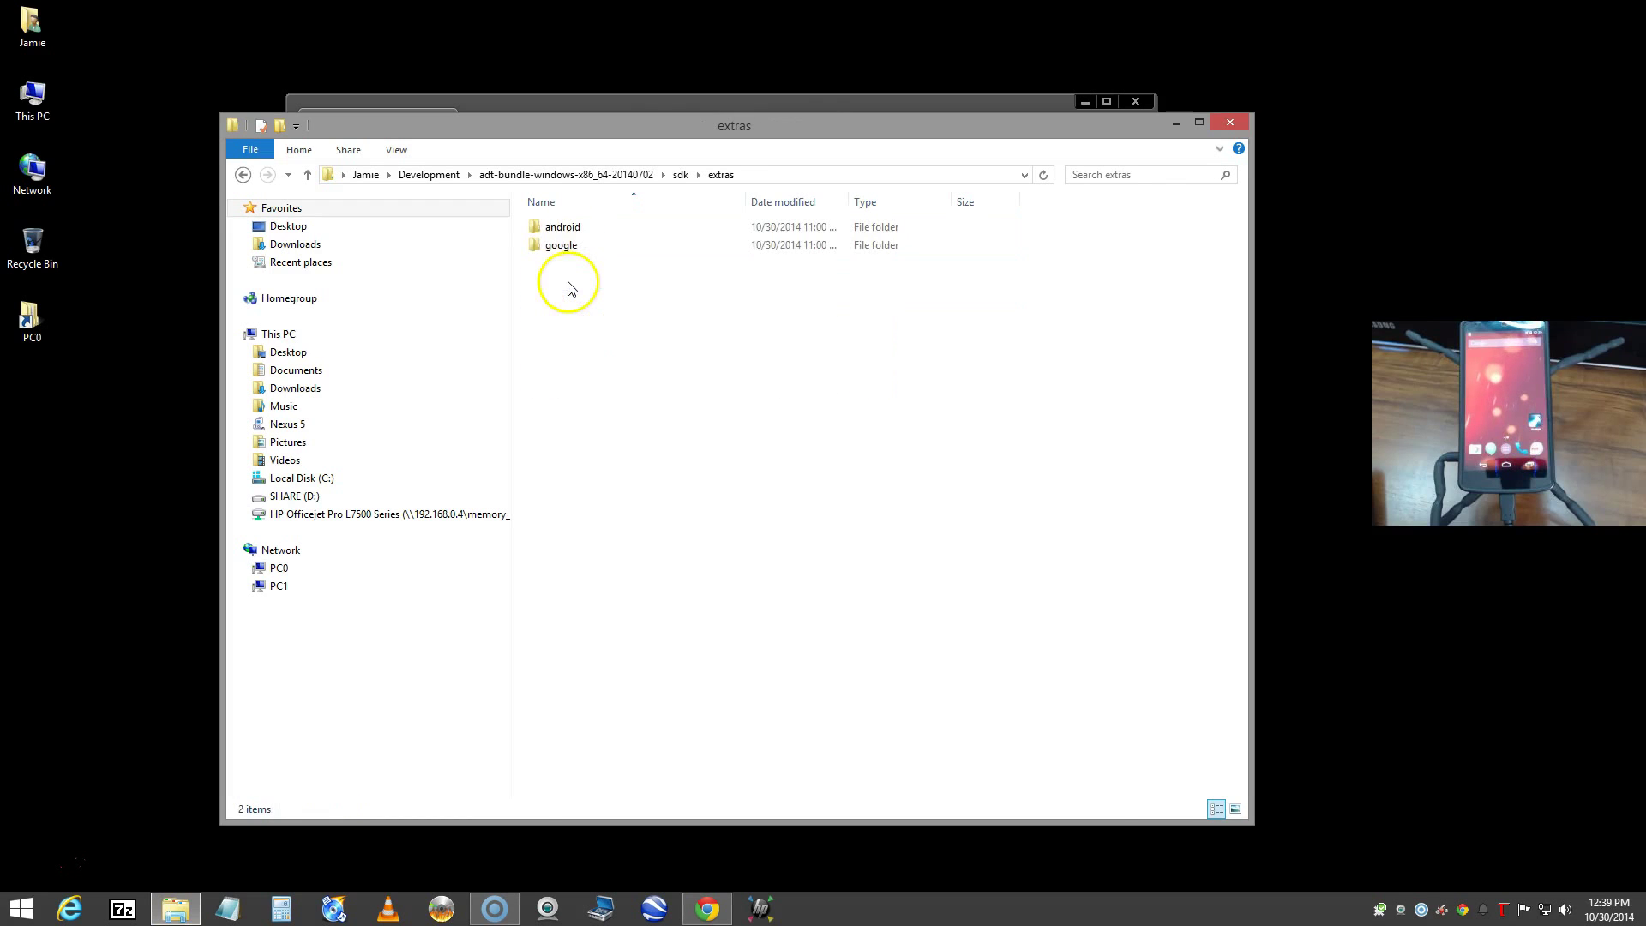
double_click(568, 247)
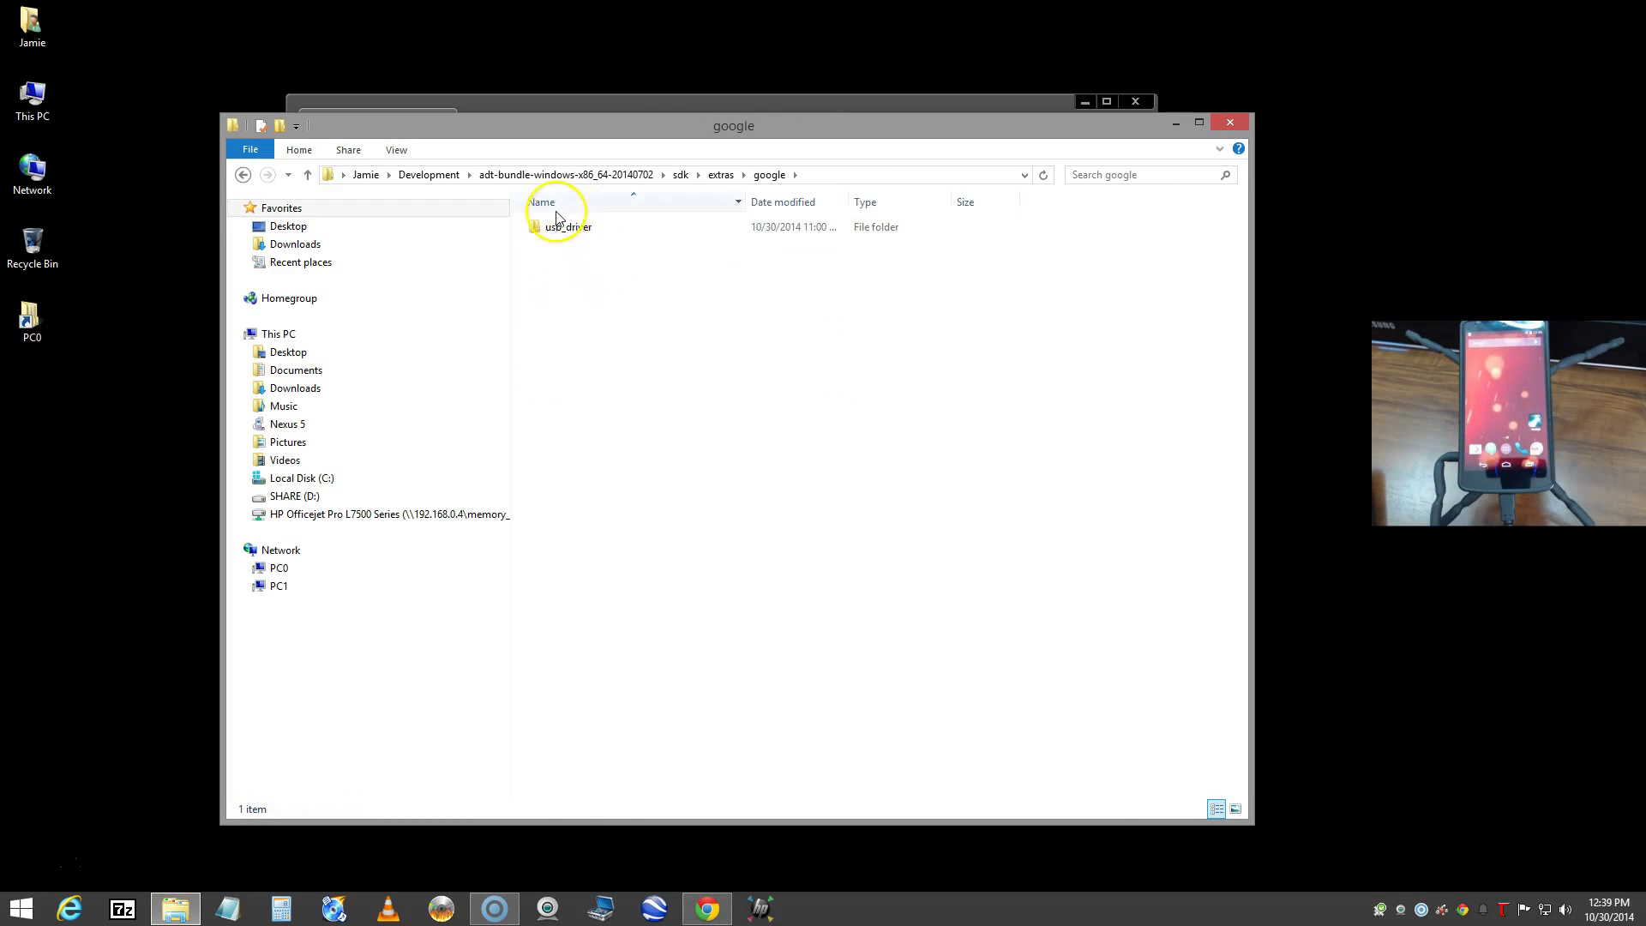
click(549, 230)
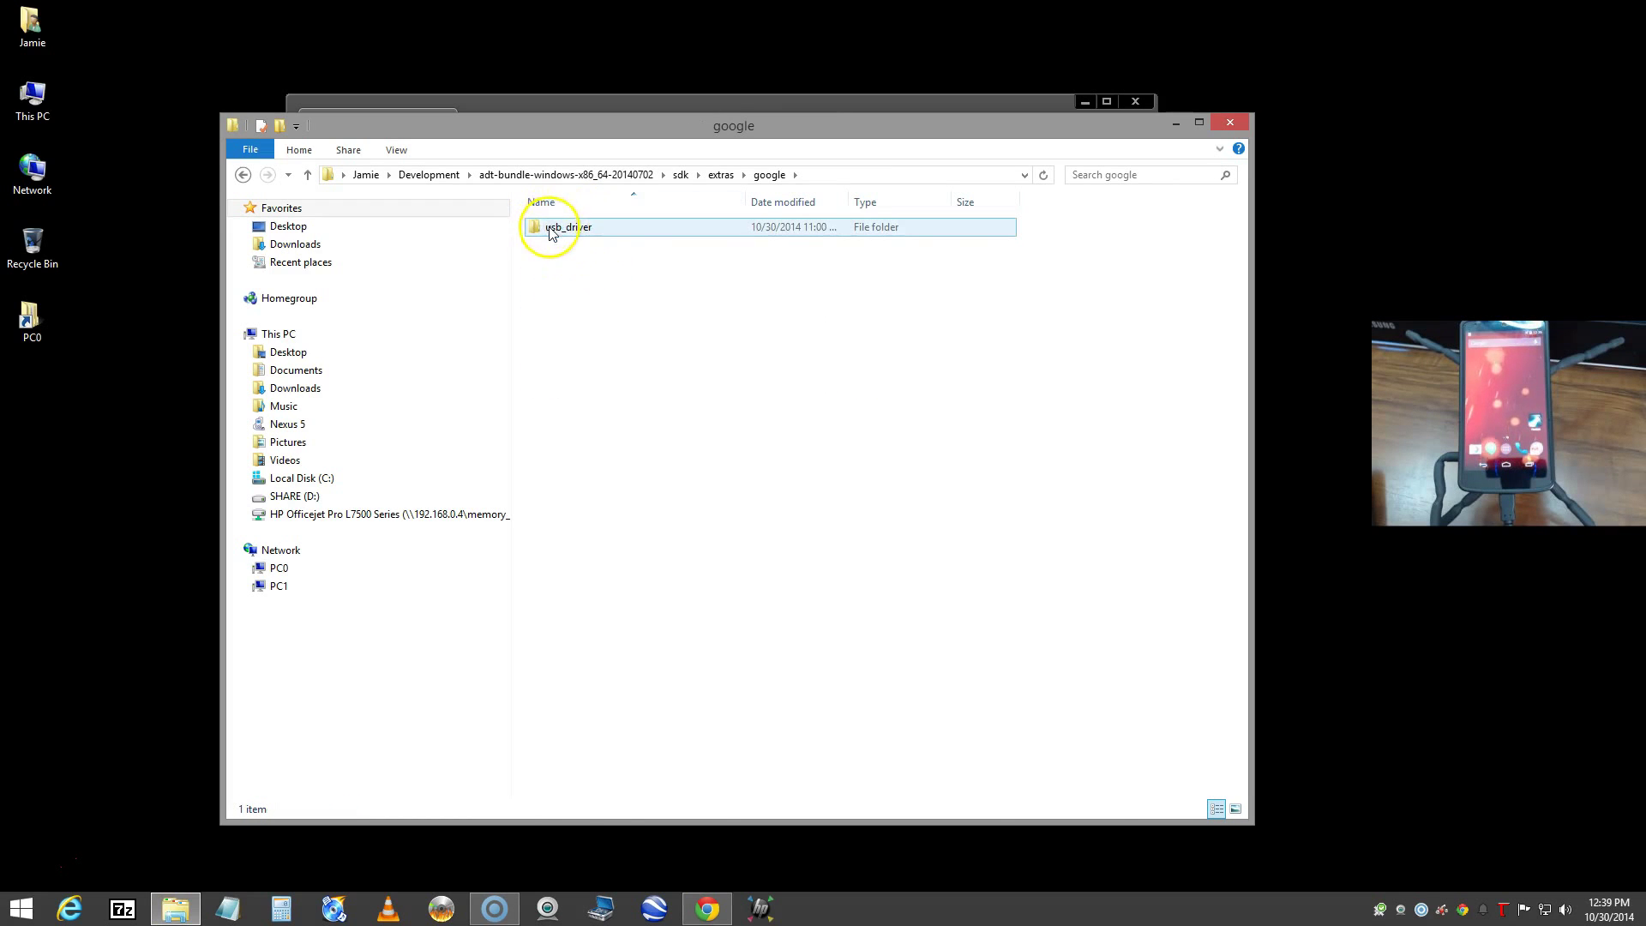
click(1225, 121)
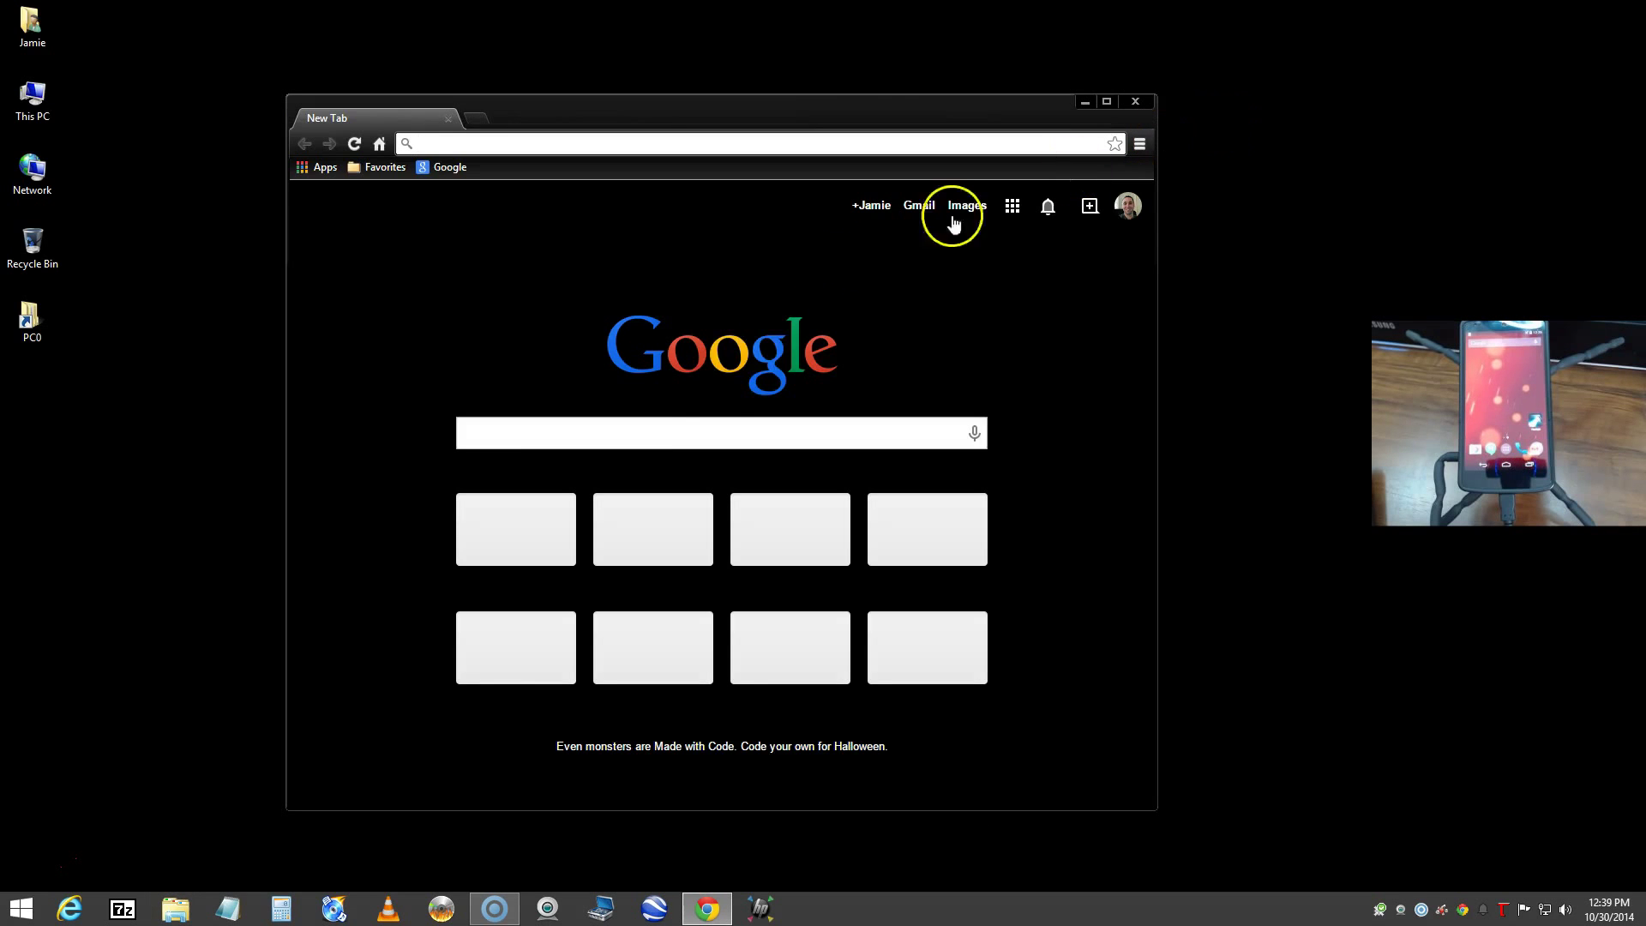
Open Device Manager and start a driver software update for the Nexus 5 under Other devices
right_click(18, 907)
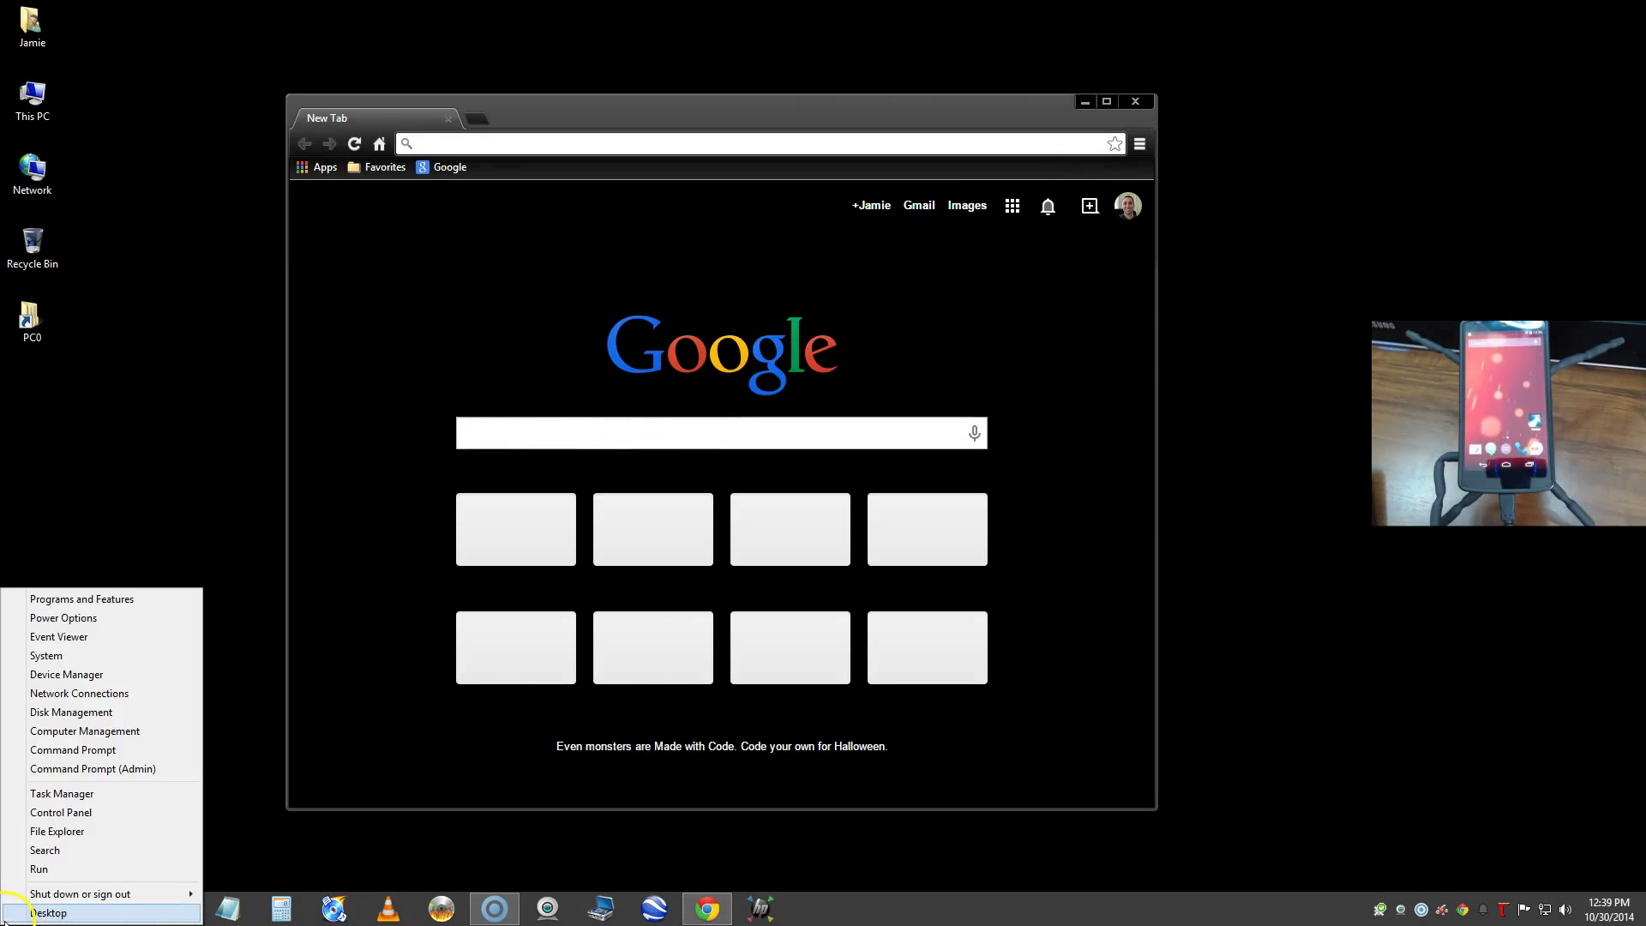
click(86, 674)
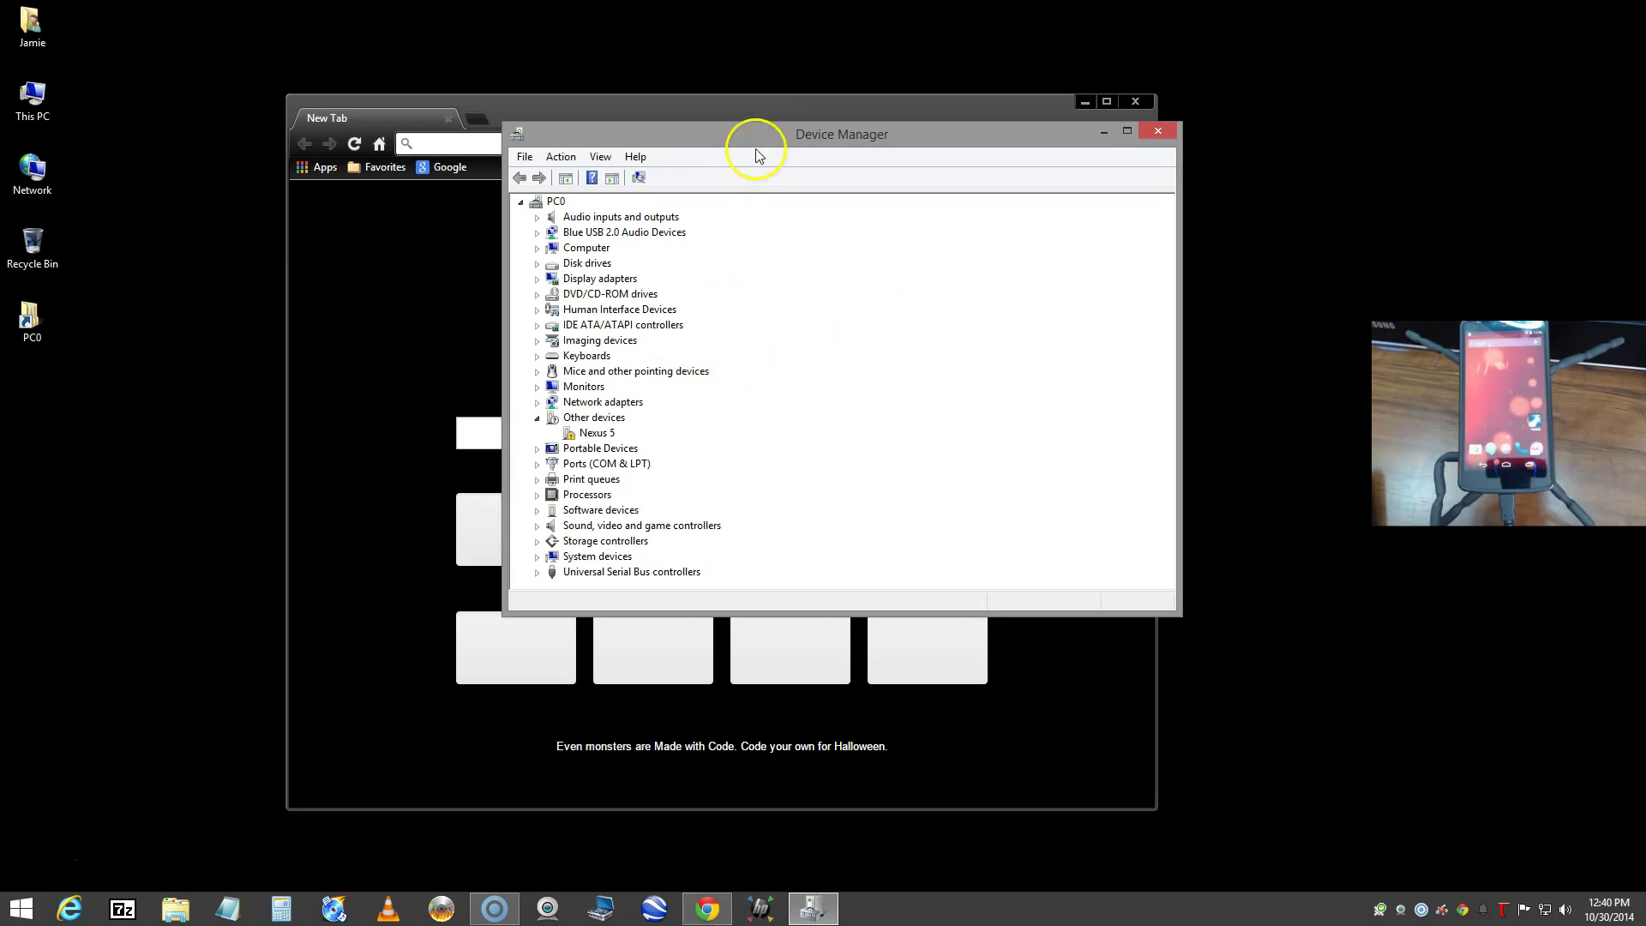
drag(751, 137, 703, 173)
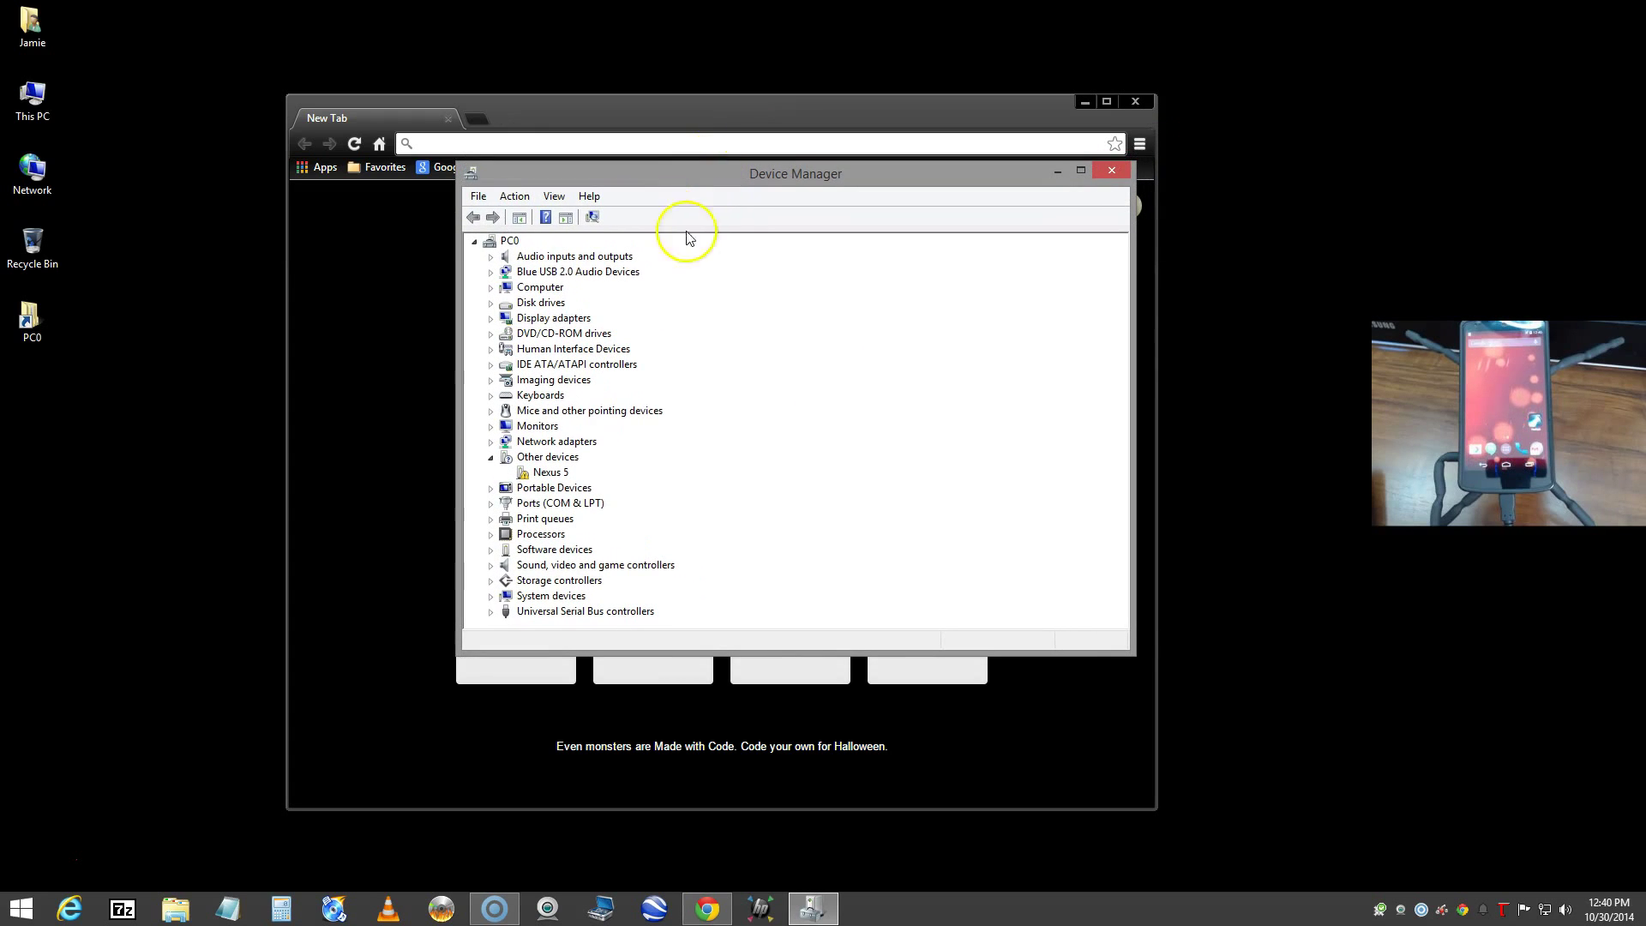
right_click(559, 475)
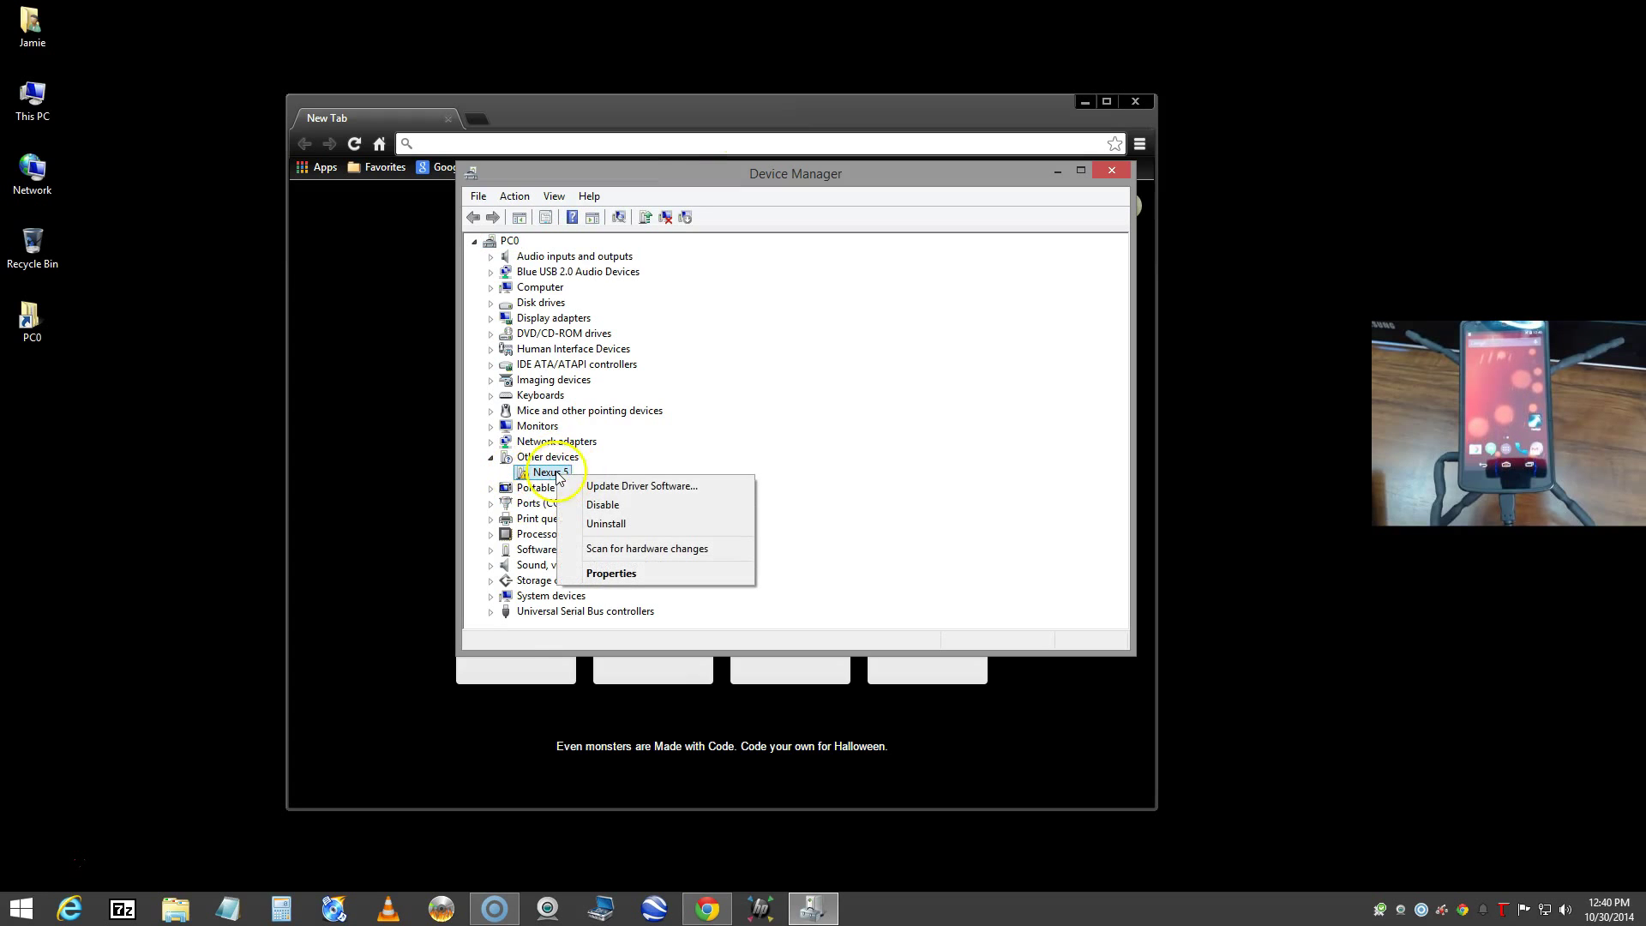
click(604, 485)
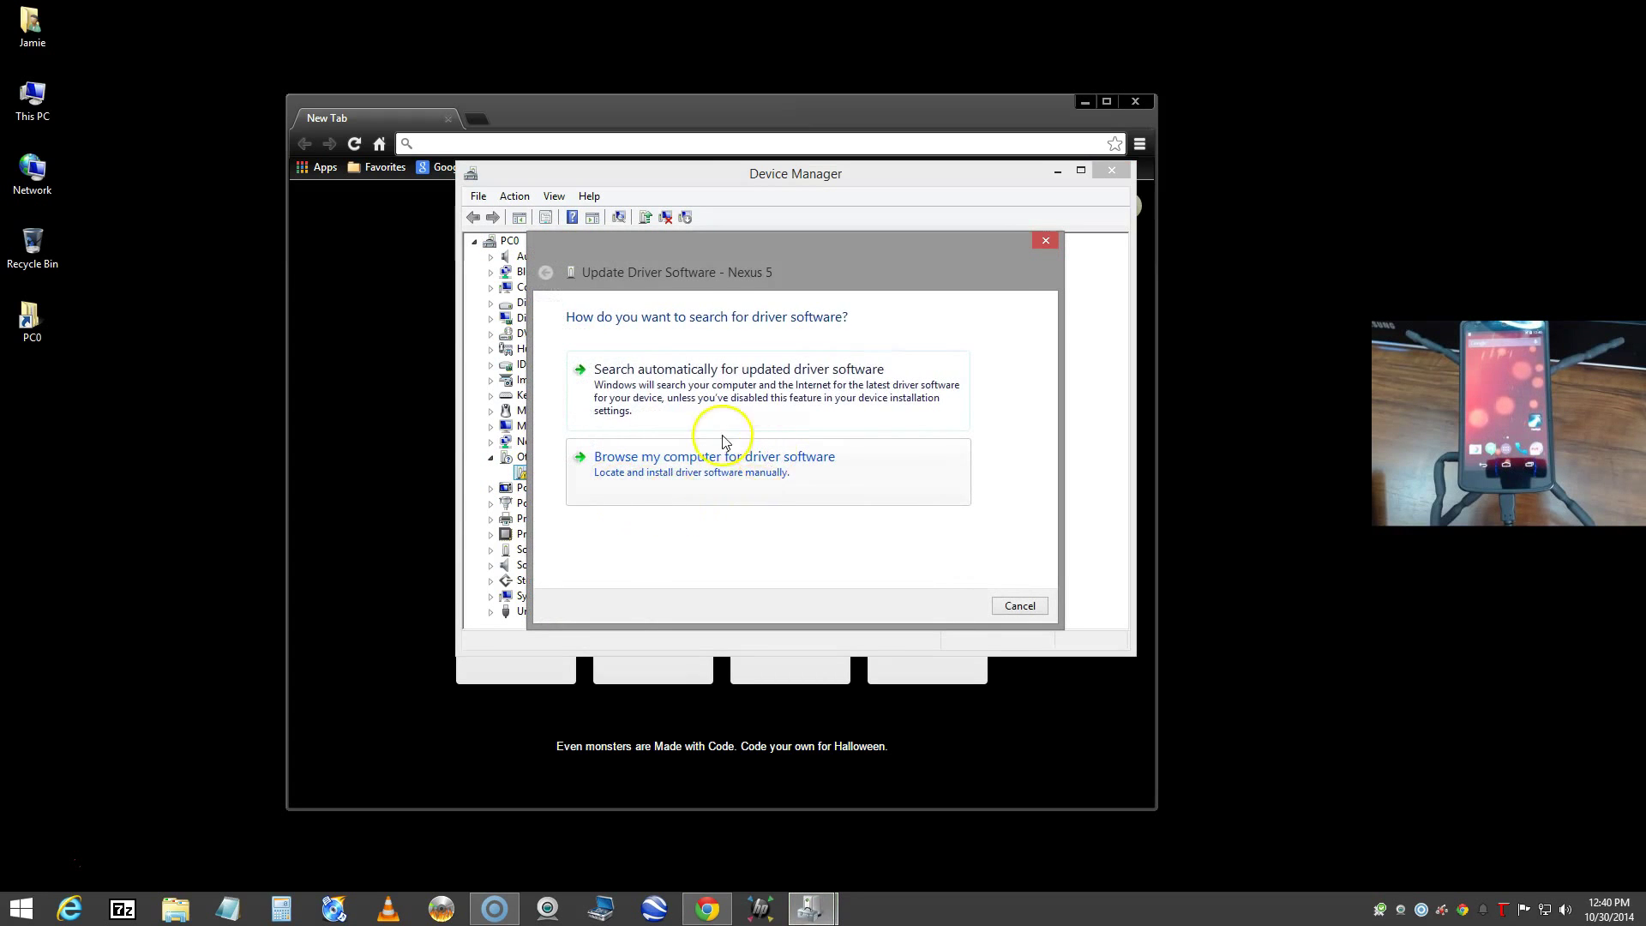
Choose to browse the computer for driver software and set the search location to the usb_driver folder in the user's Downloads
click(716, 475)
click(924, 382)
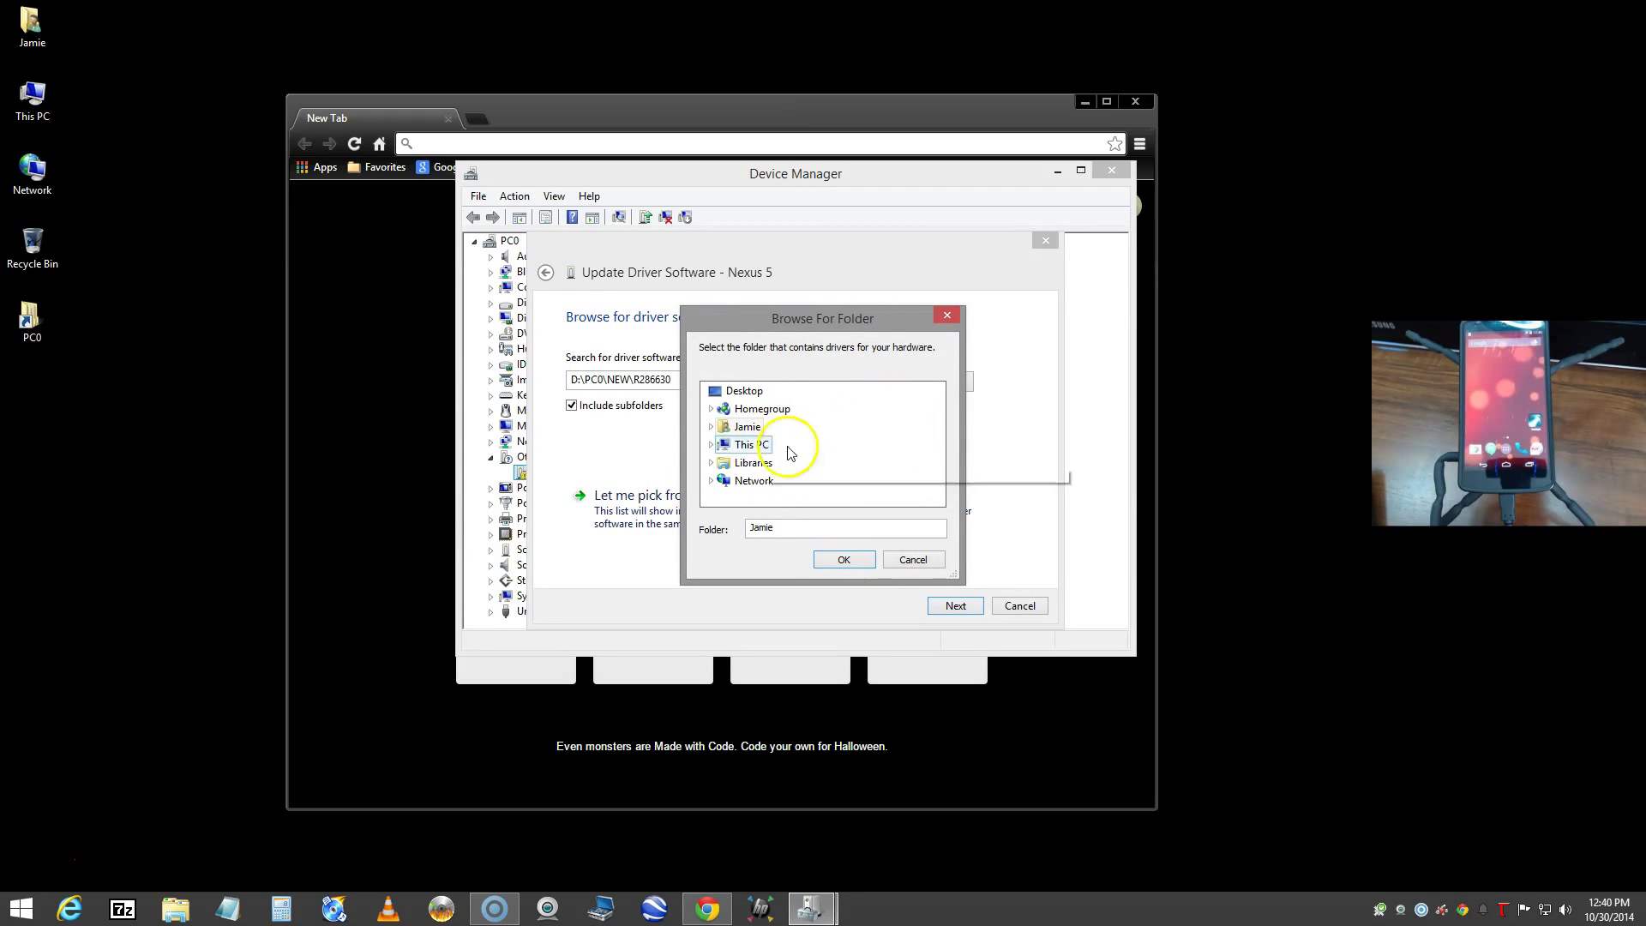
click(711, 427)
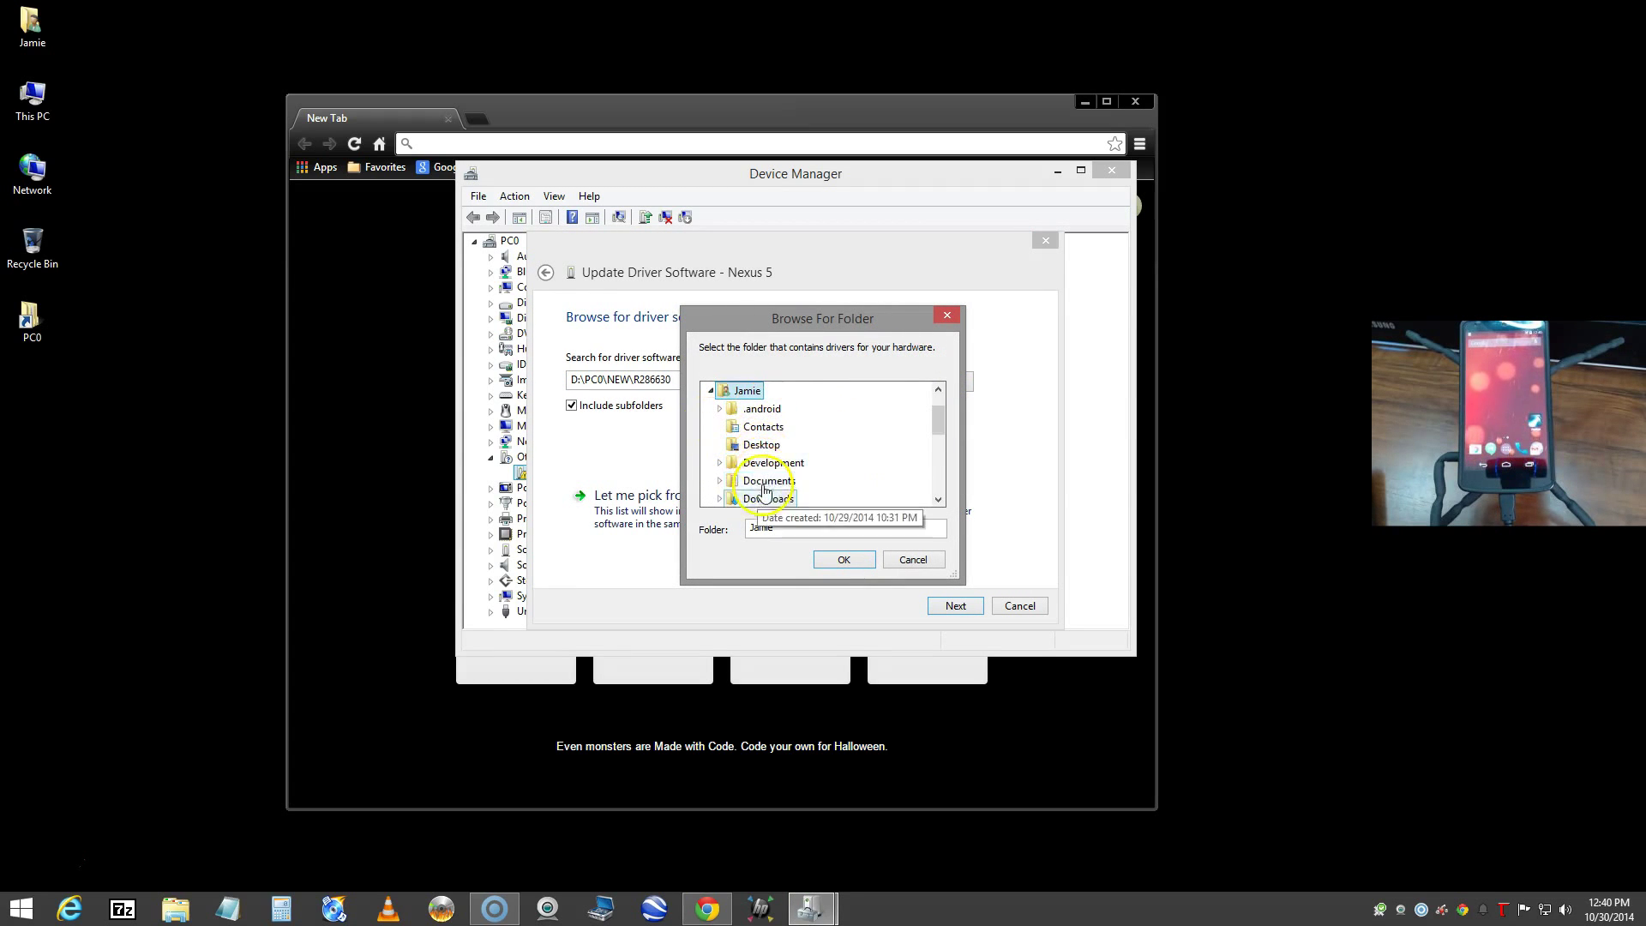
click(721, 499)
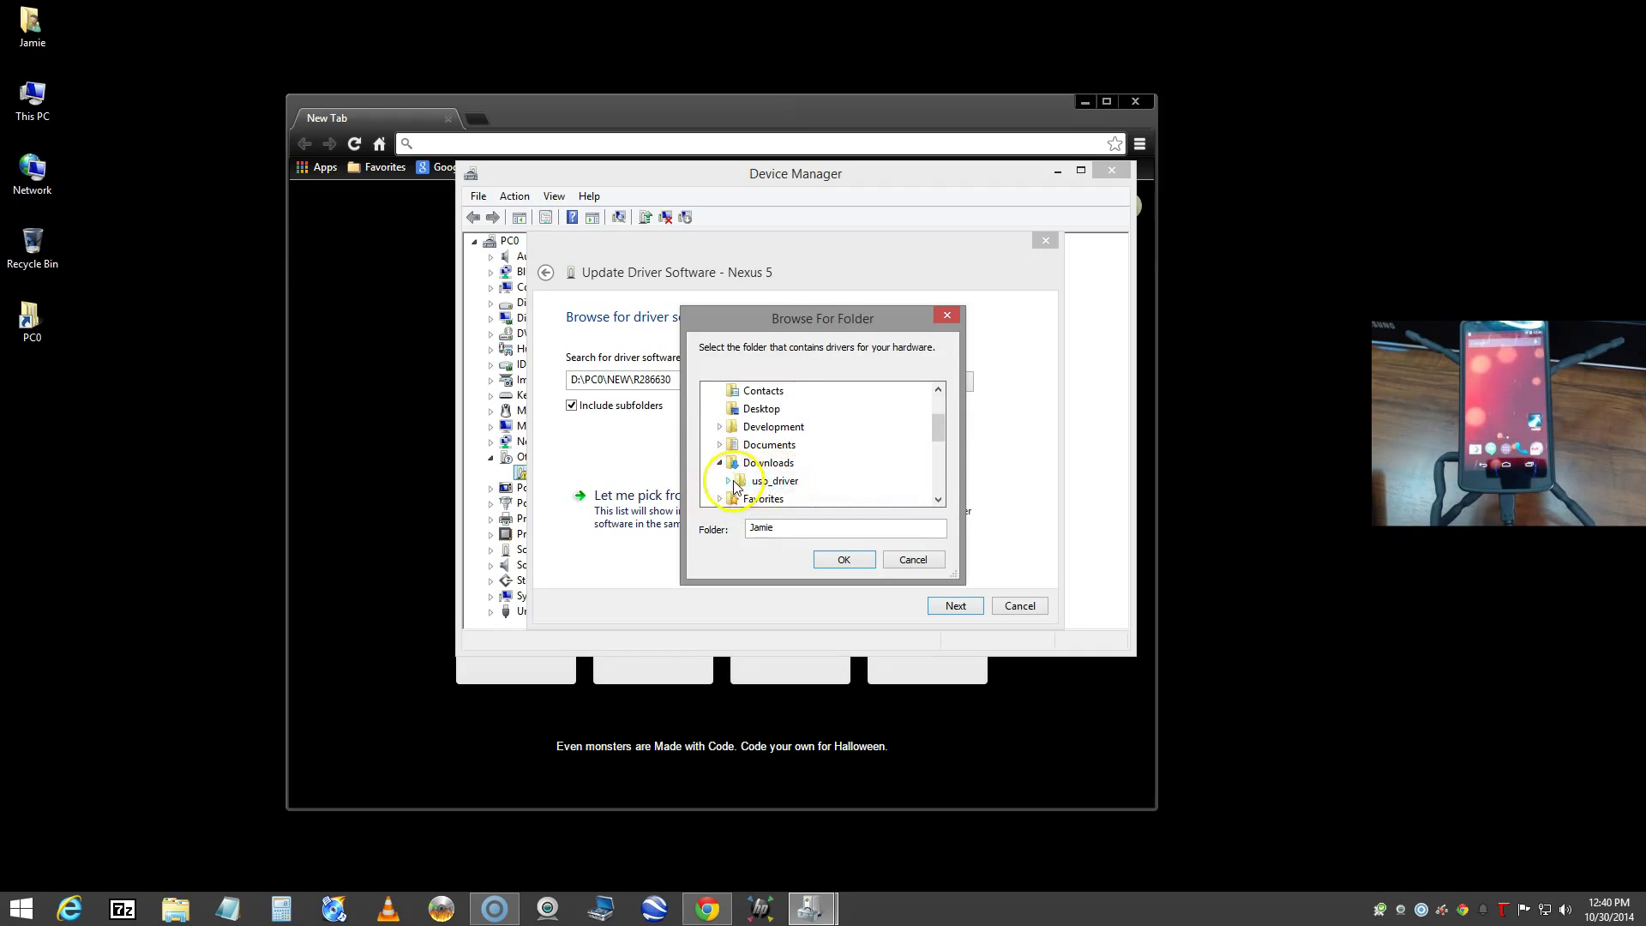
double_click(742, 483)
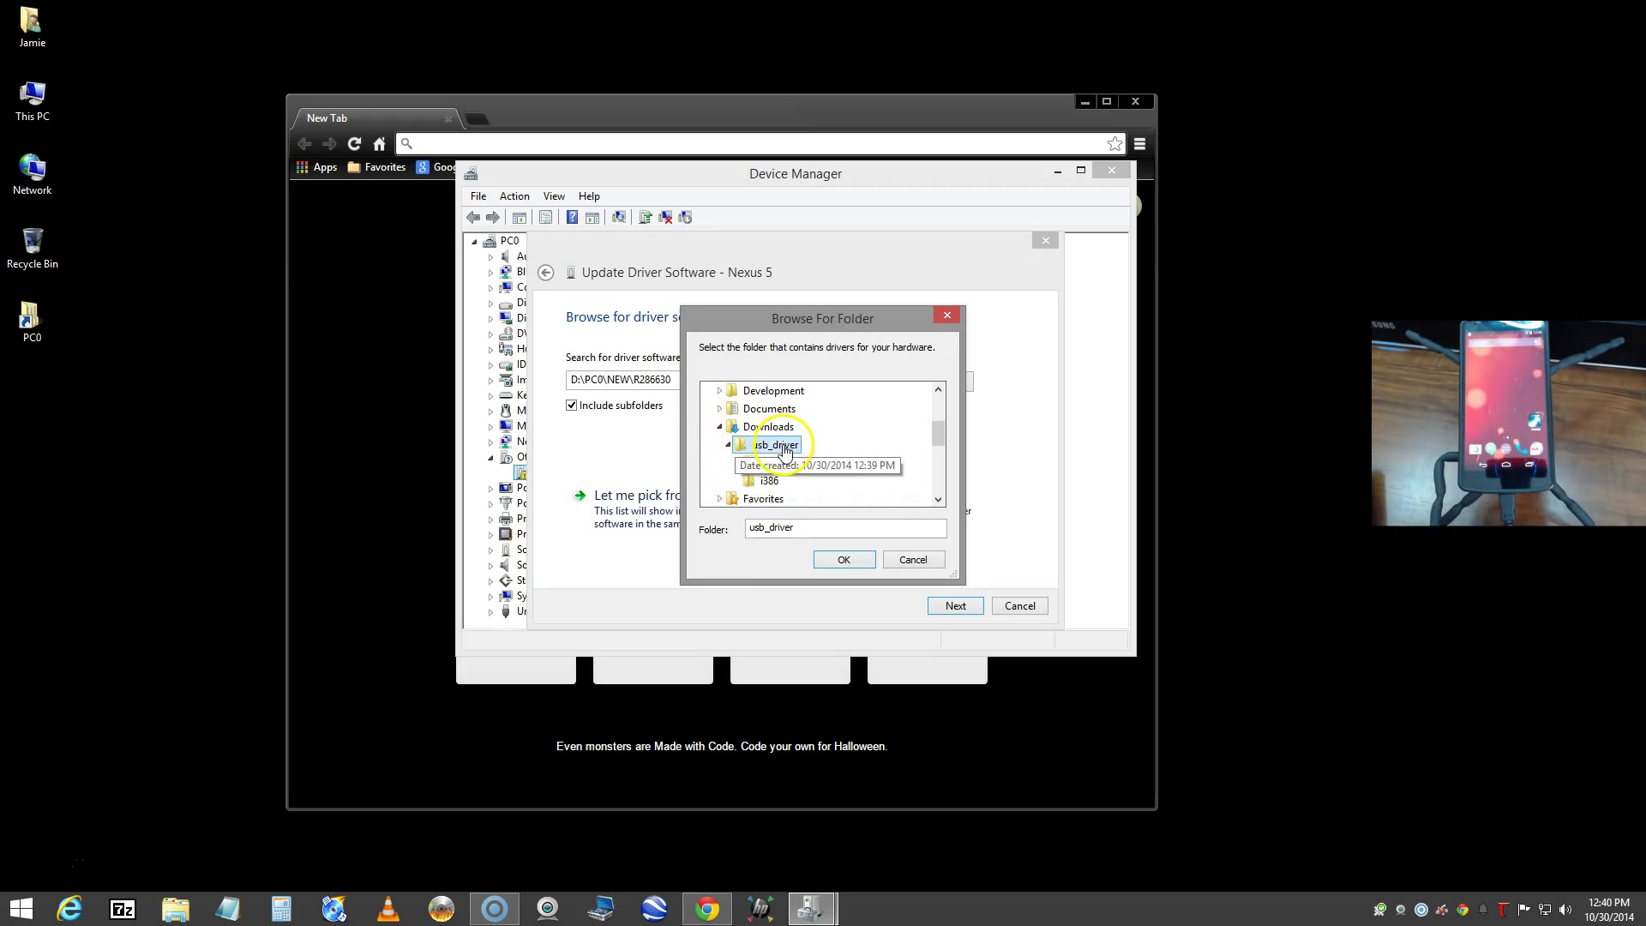
click(844, 559)
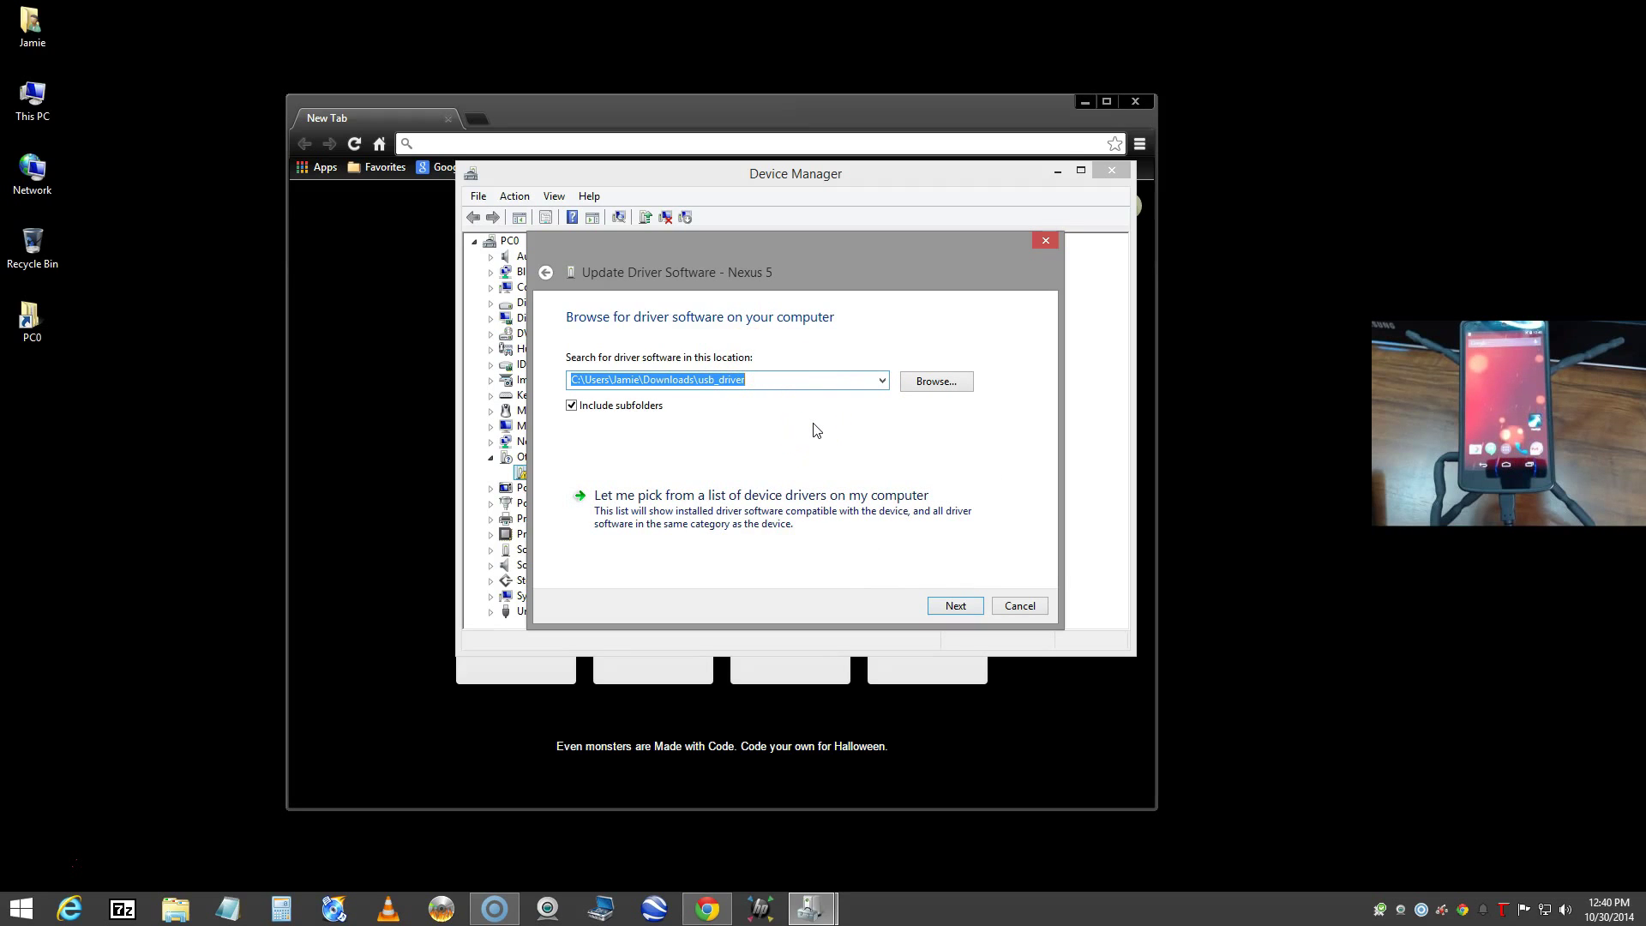
Install the Nexus 5 driver from the chosen folder, approve the Google Inc device software, and close the update wizard
click(955, 605)
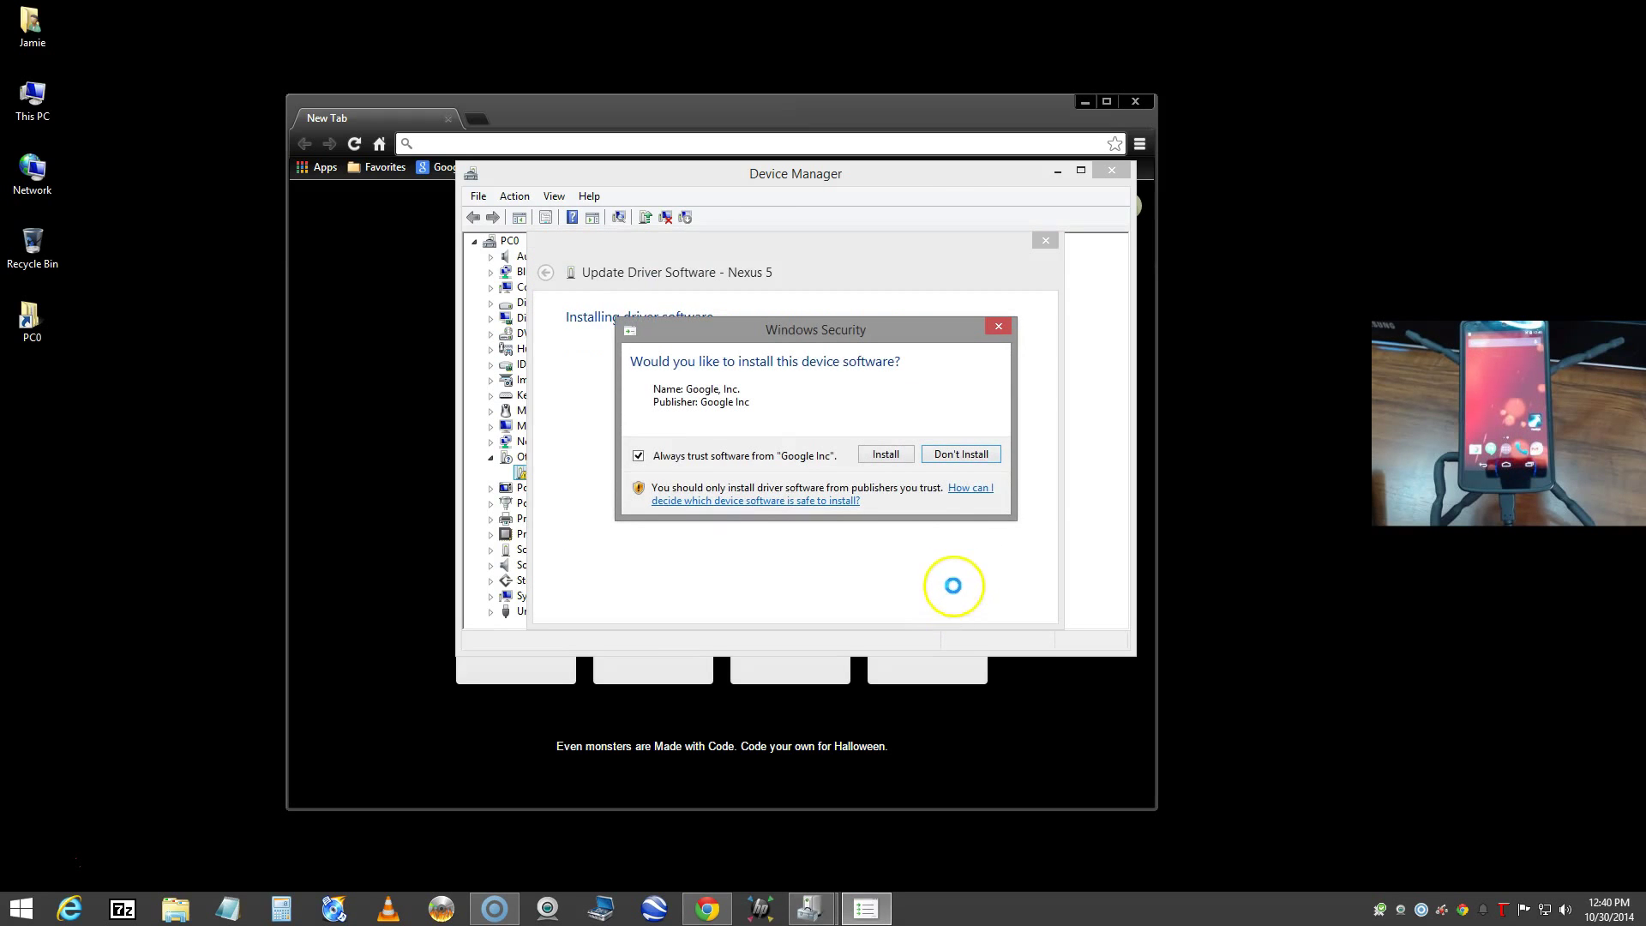
click(886, 454)
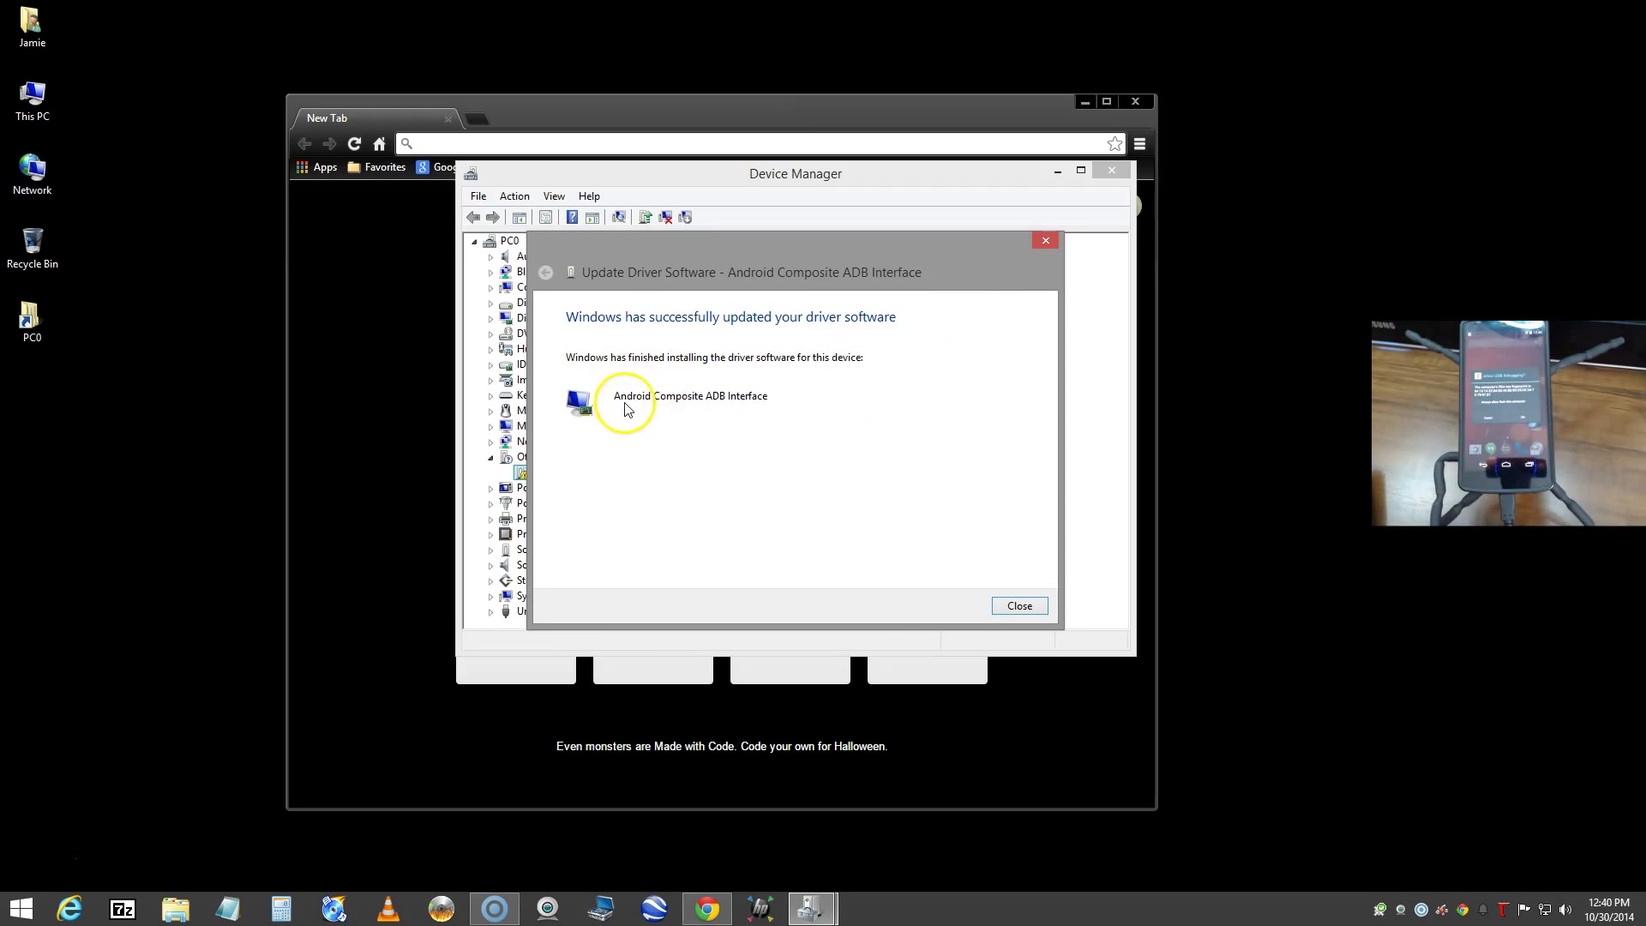
click(1017, 605)
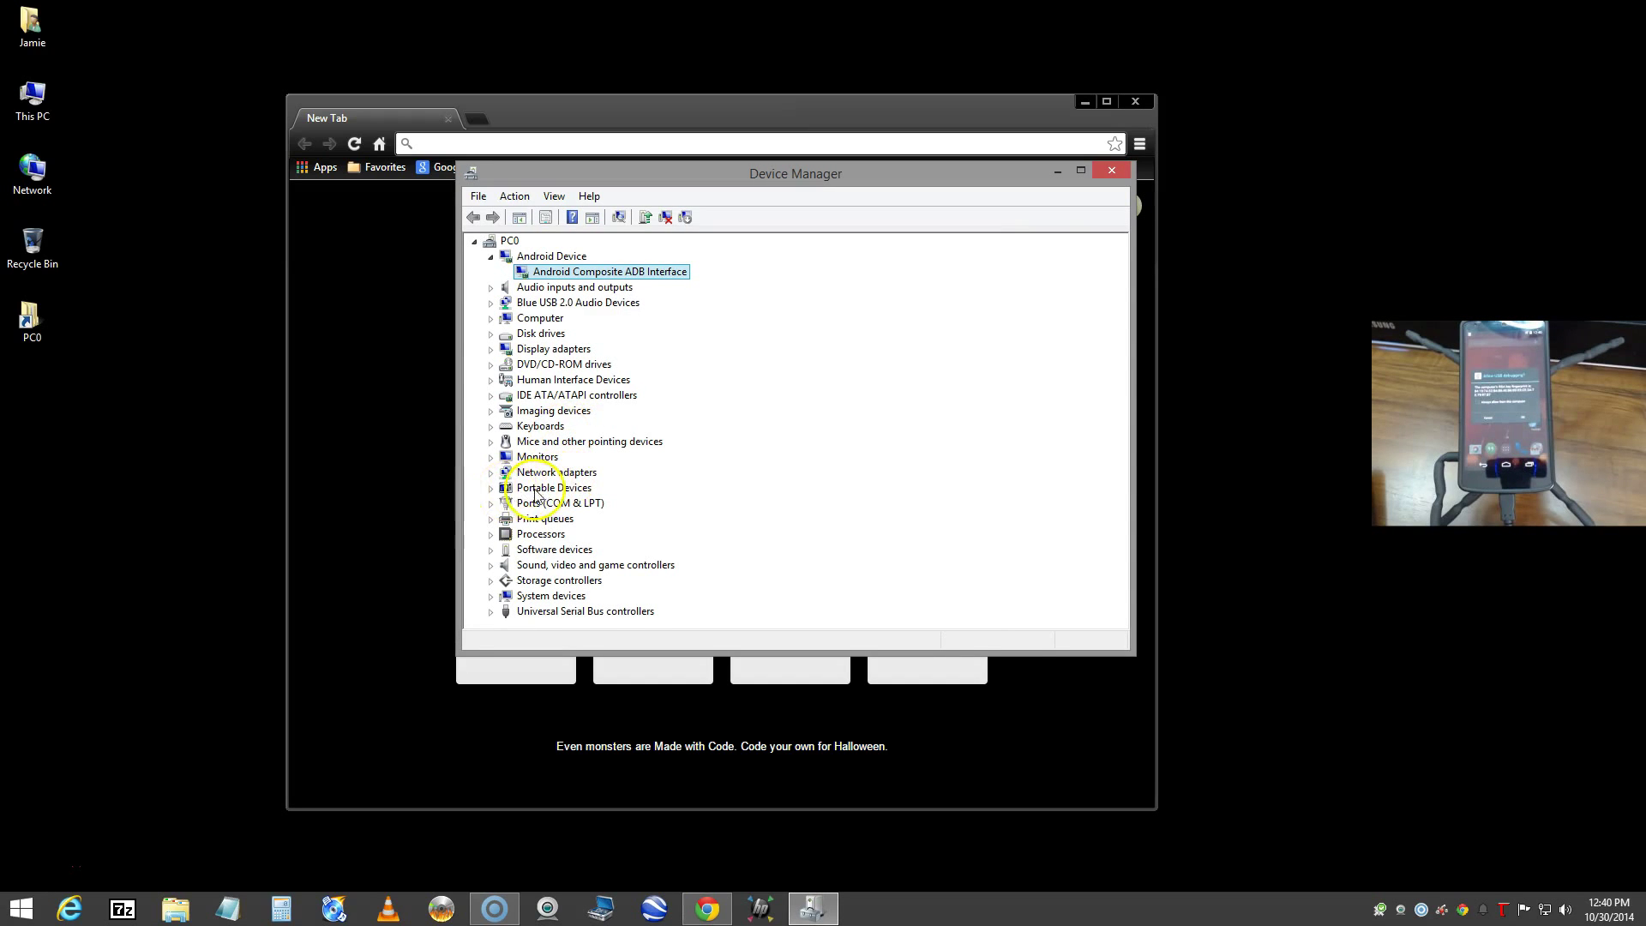
Check the Nexus 5 entry under Portable Devices, and collapse the Portable Devices and Android Device categories
click(491, 488)
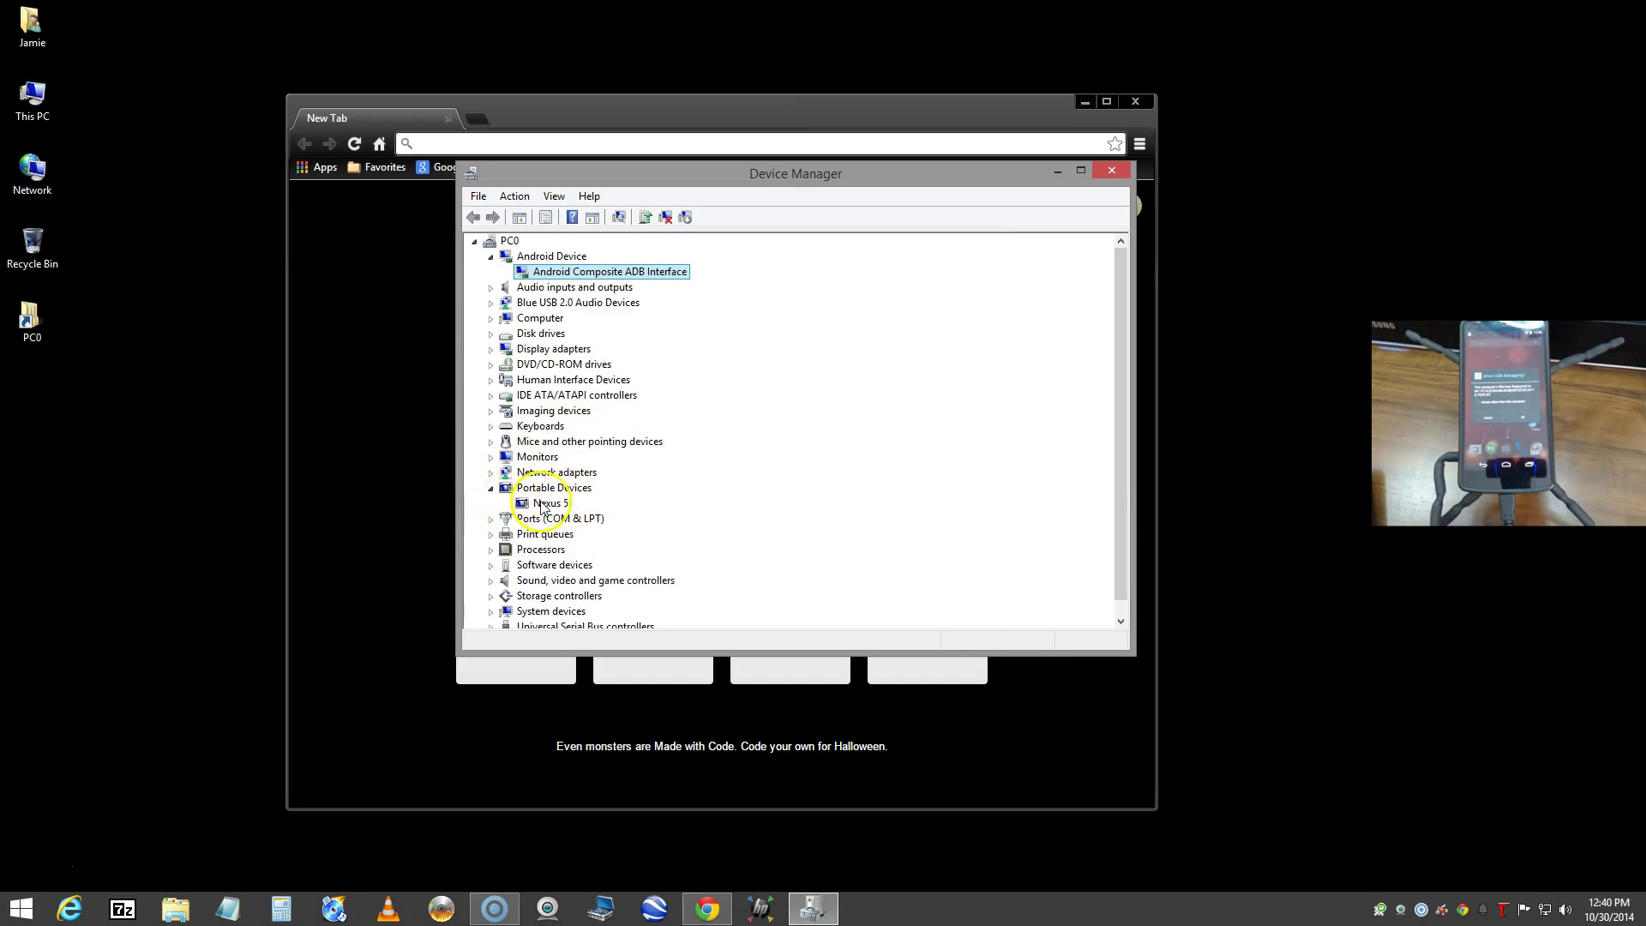
click(492, 488)
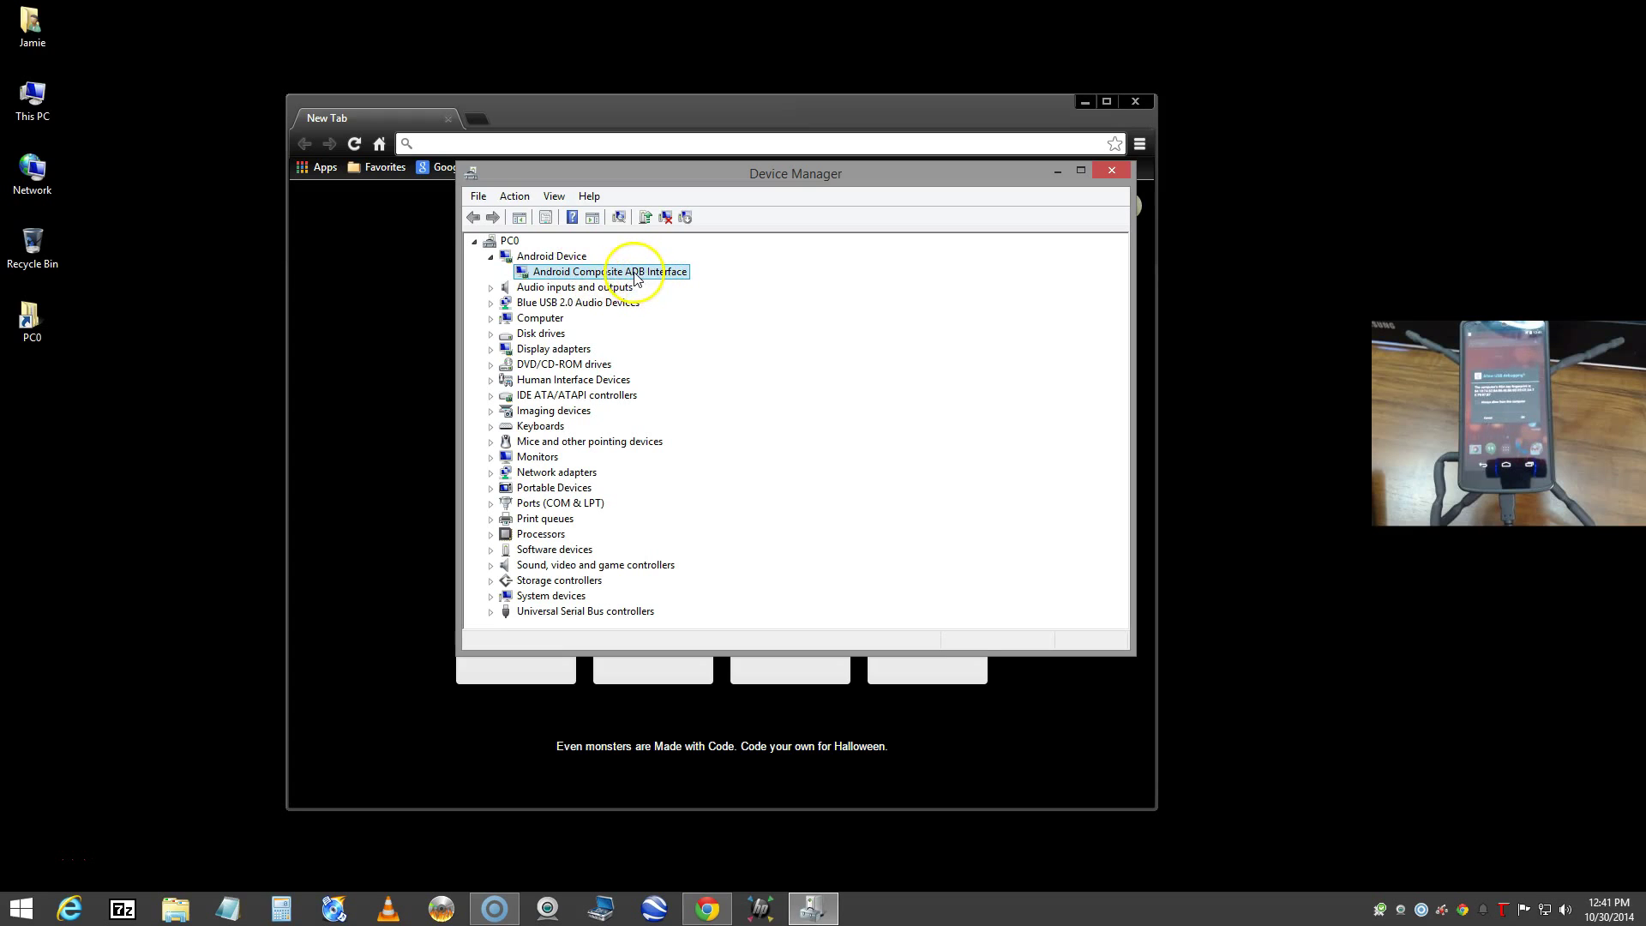
click(491, 259)
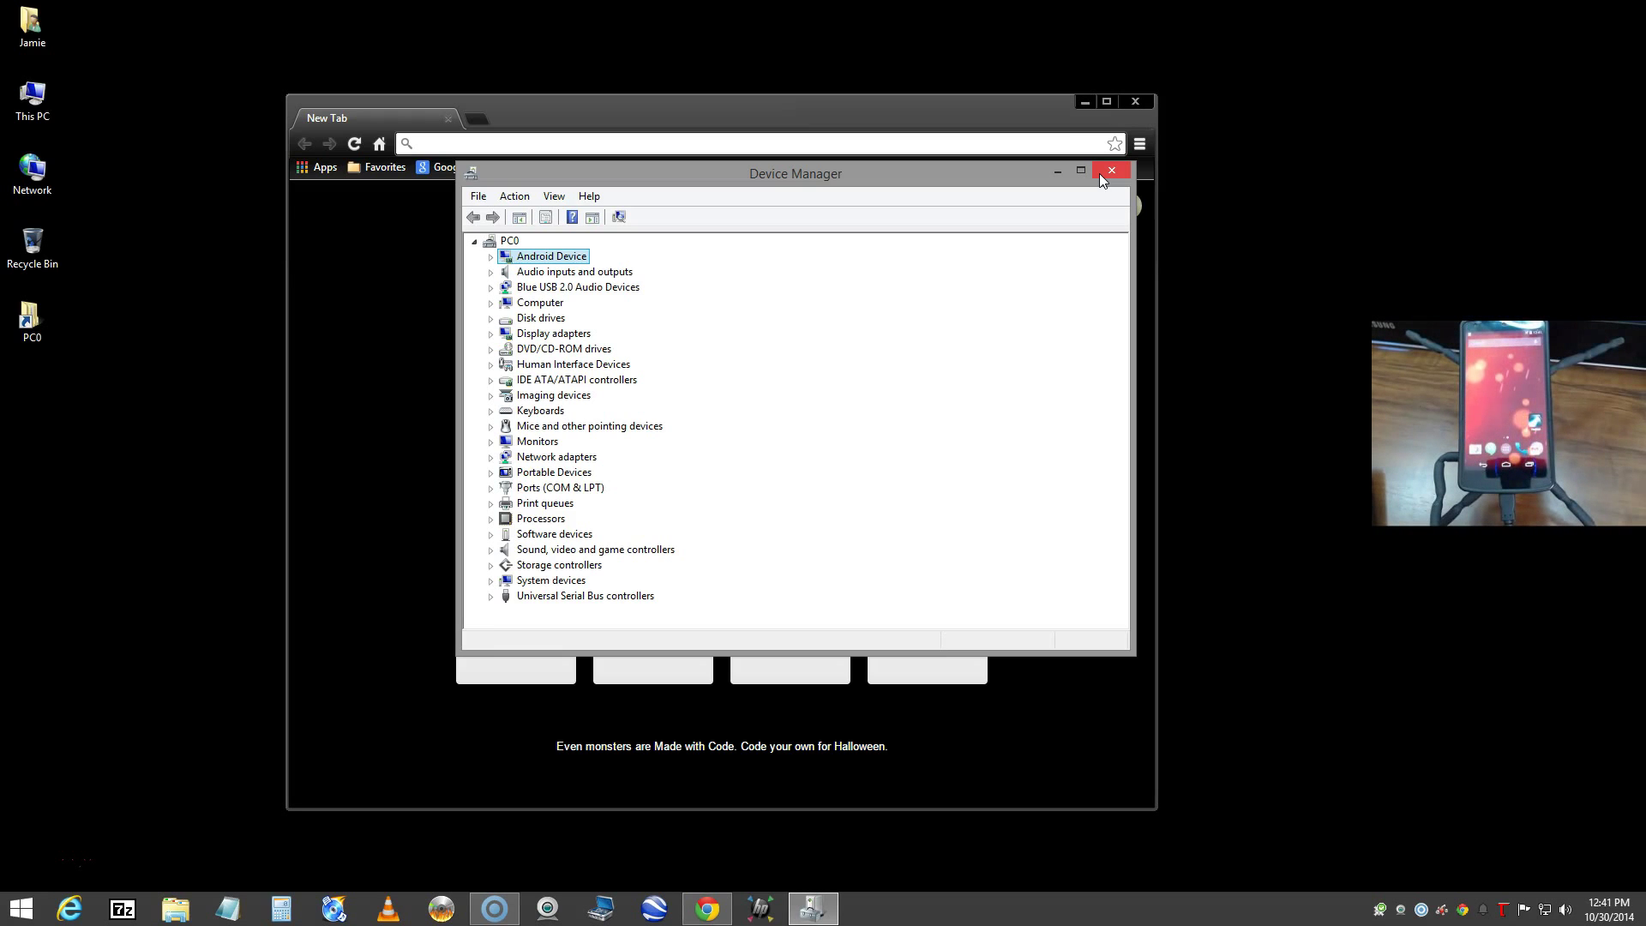
Move the Device Manager window aside and close Device Manager
click(1039, 166)
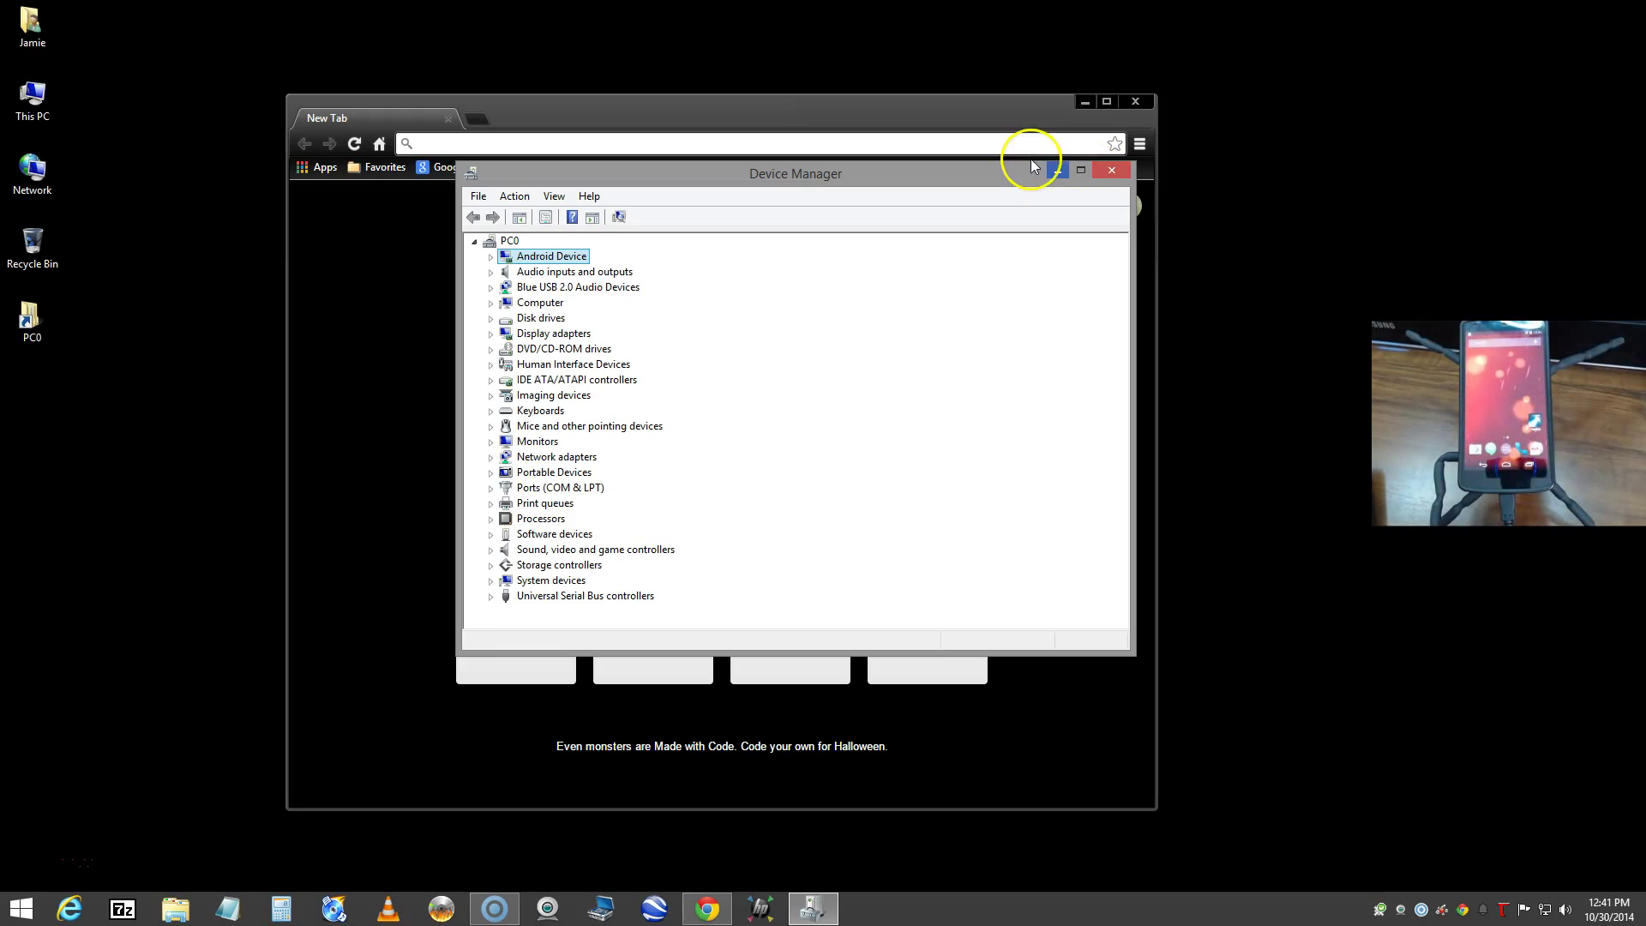
drag(1032, 166, 987, 184)
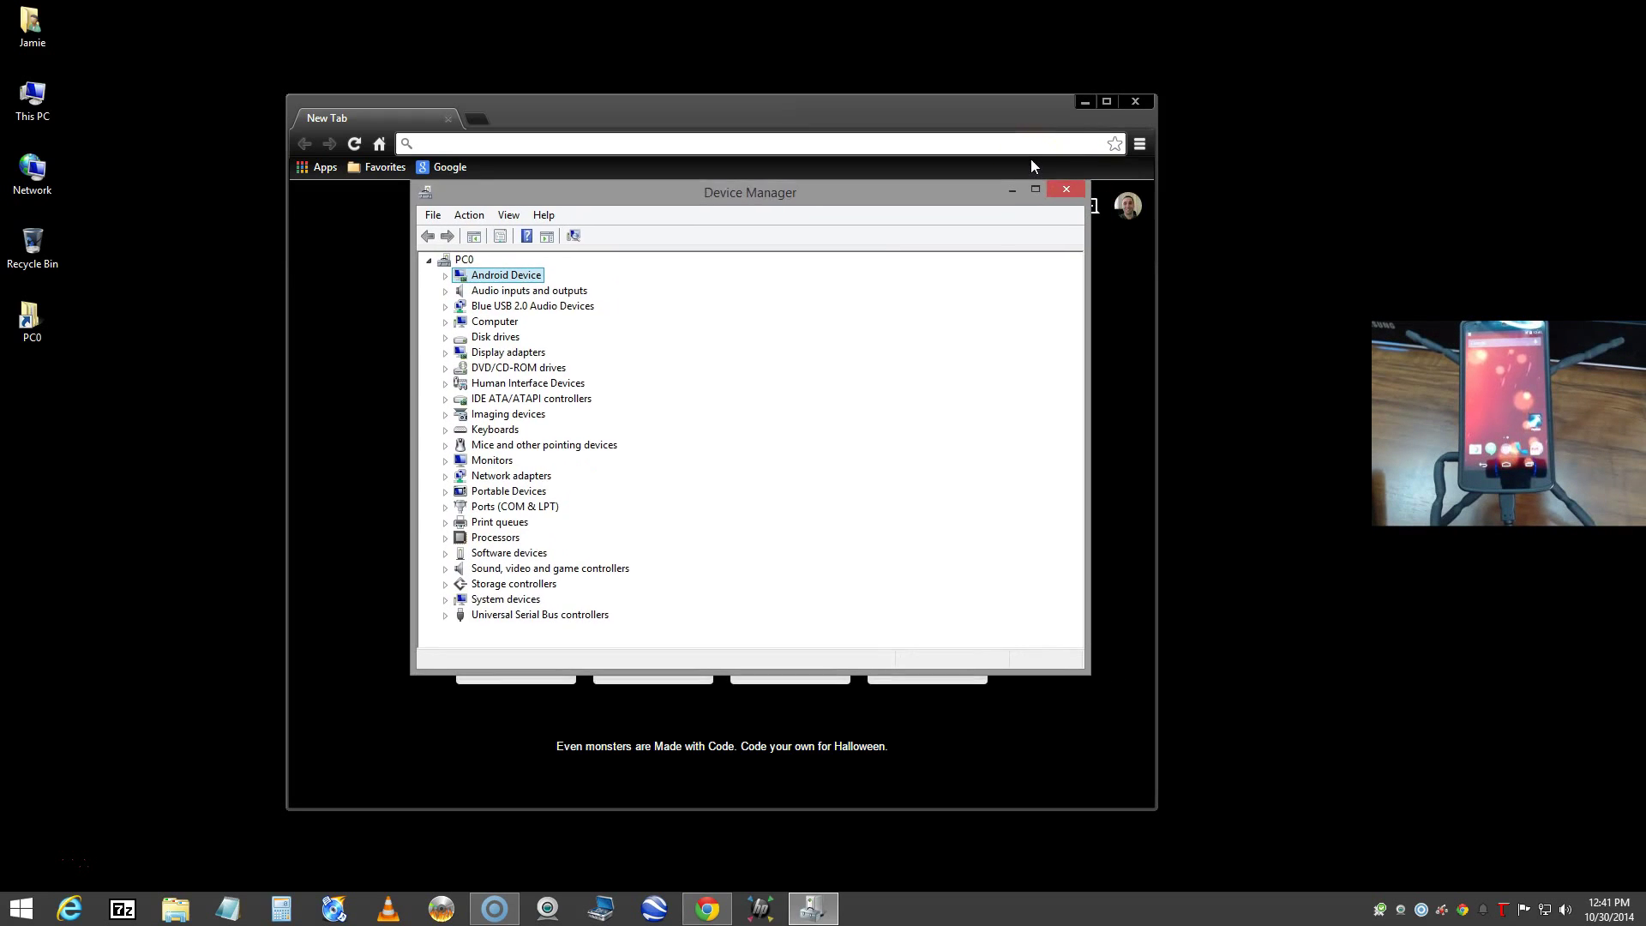
key(alt+F4)
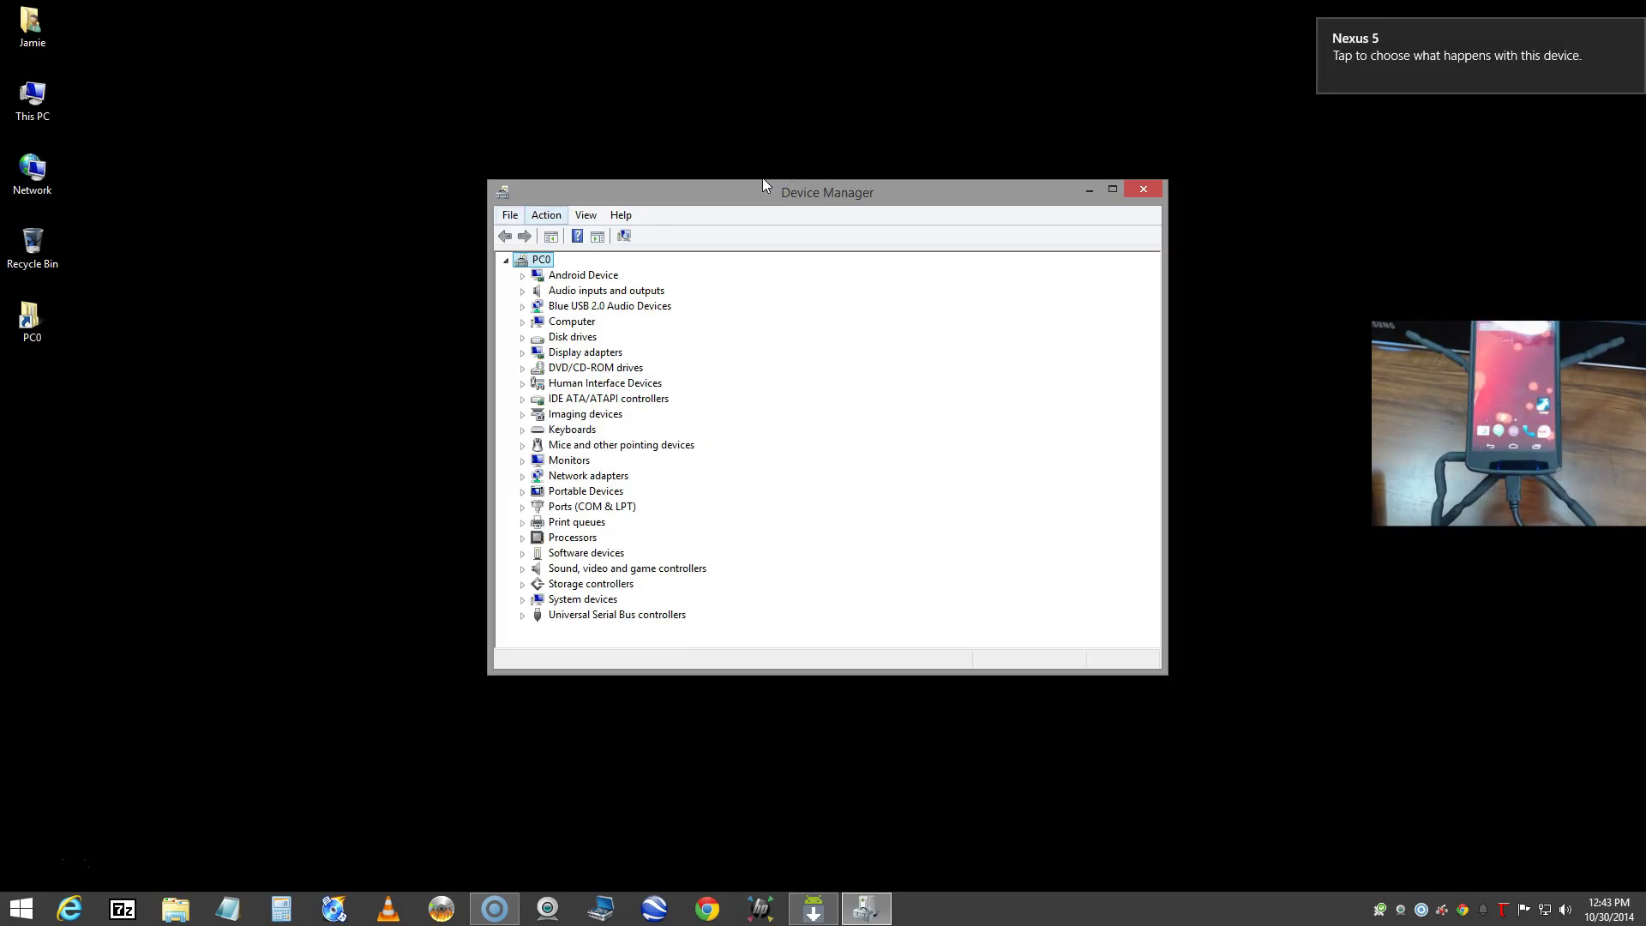
click(510, 216)
click(527, 259)
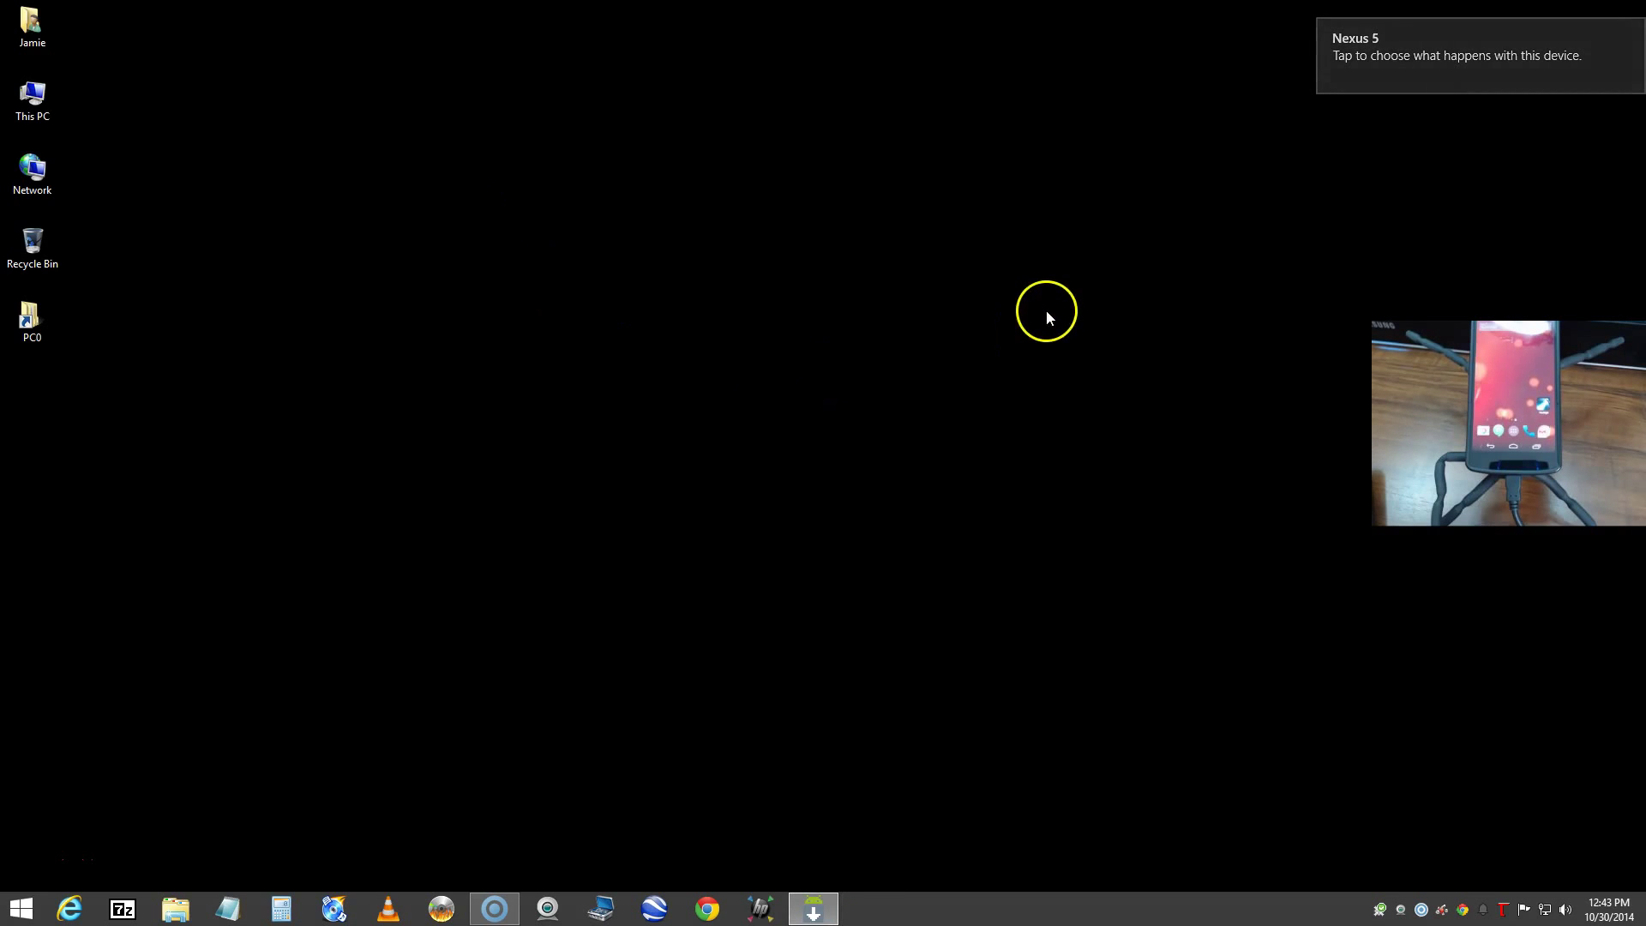